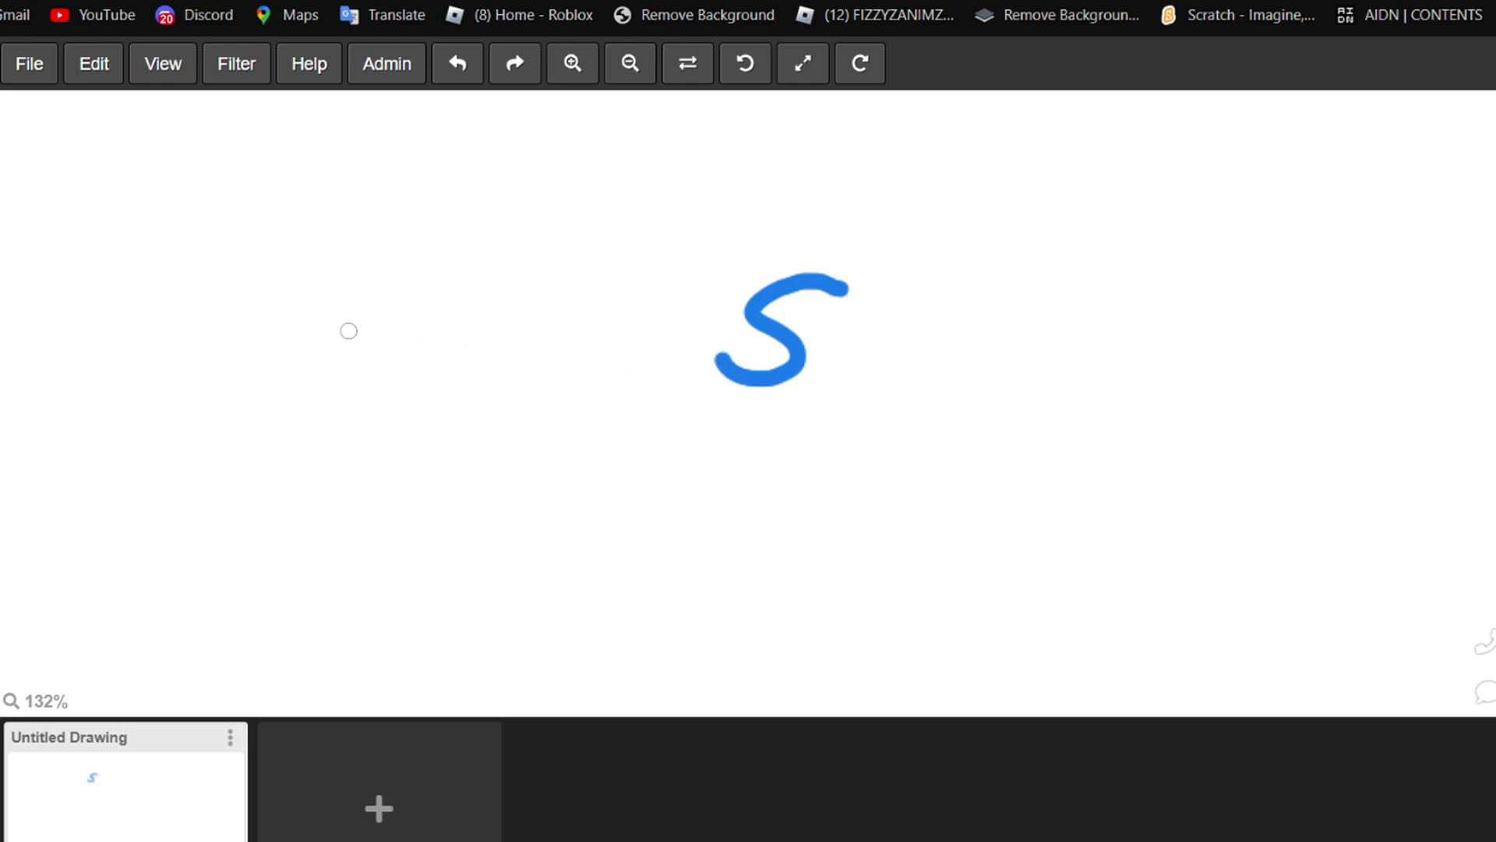
Add the letters L, A and X after the blue S by hand so the lettering reads SLAX
mouse_move(892, 281)
left_mouse_down()
mouse_move(912, 381)
mouse_move(1074, 385)
left_mouse_up()
left_click_drag(984, 328, 1159, 354)
left_click_drag(1270, 309, 1147, 434)
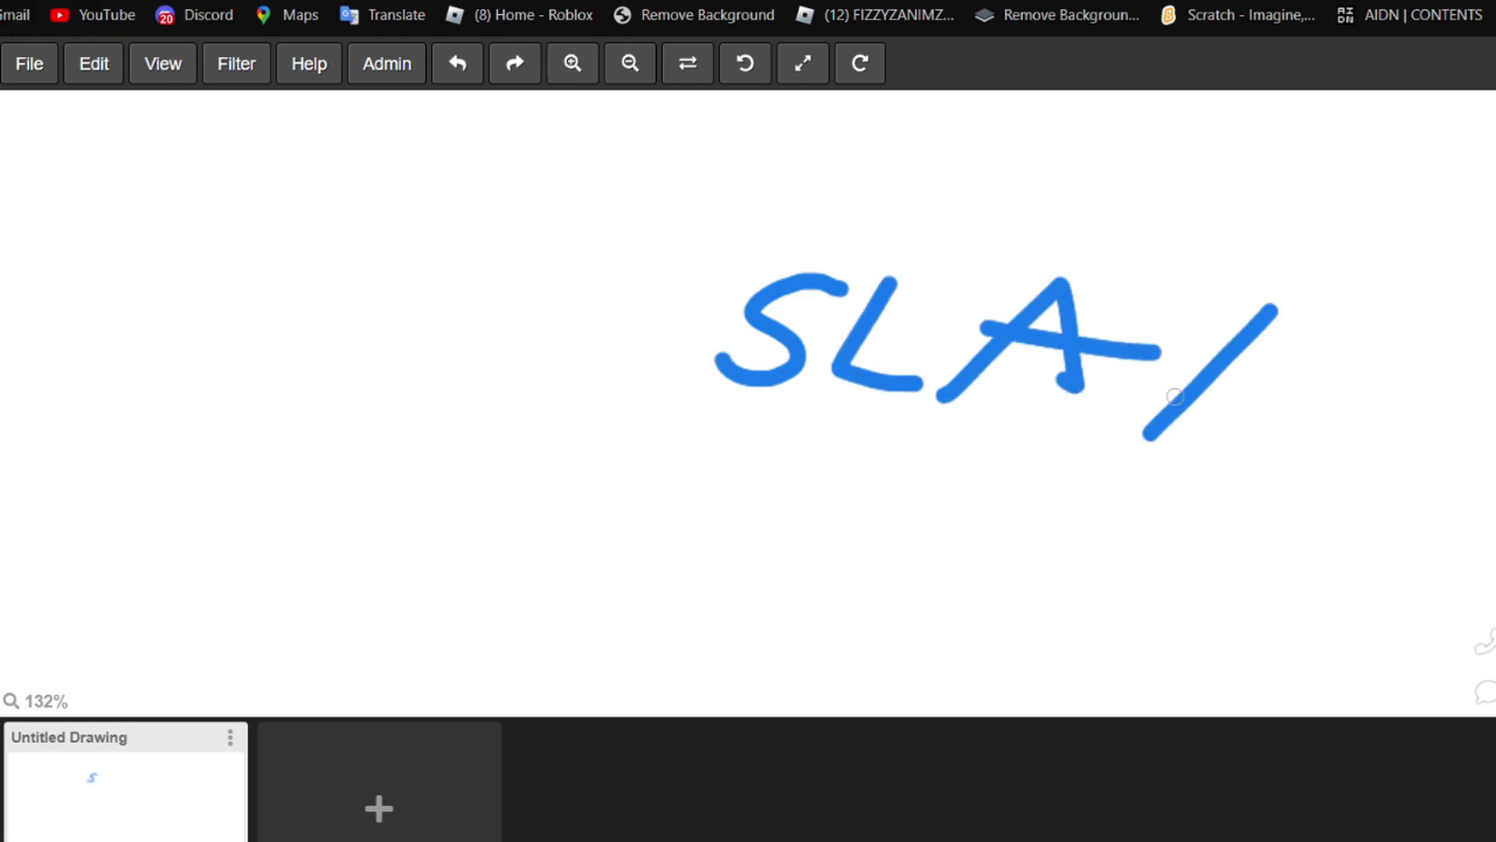
left_click_drag(1160, 327, 1240, 430)
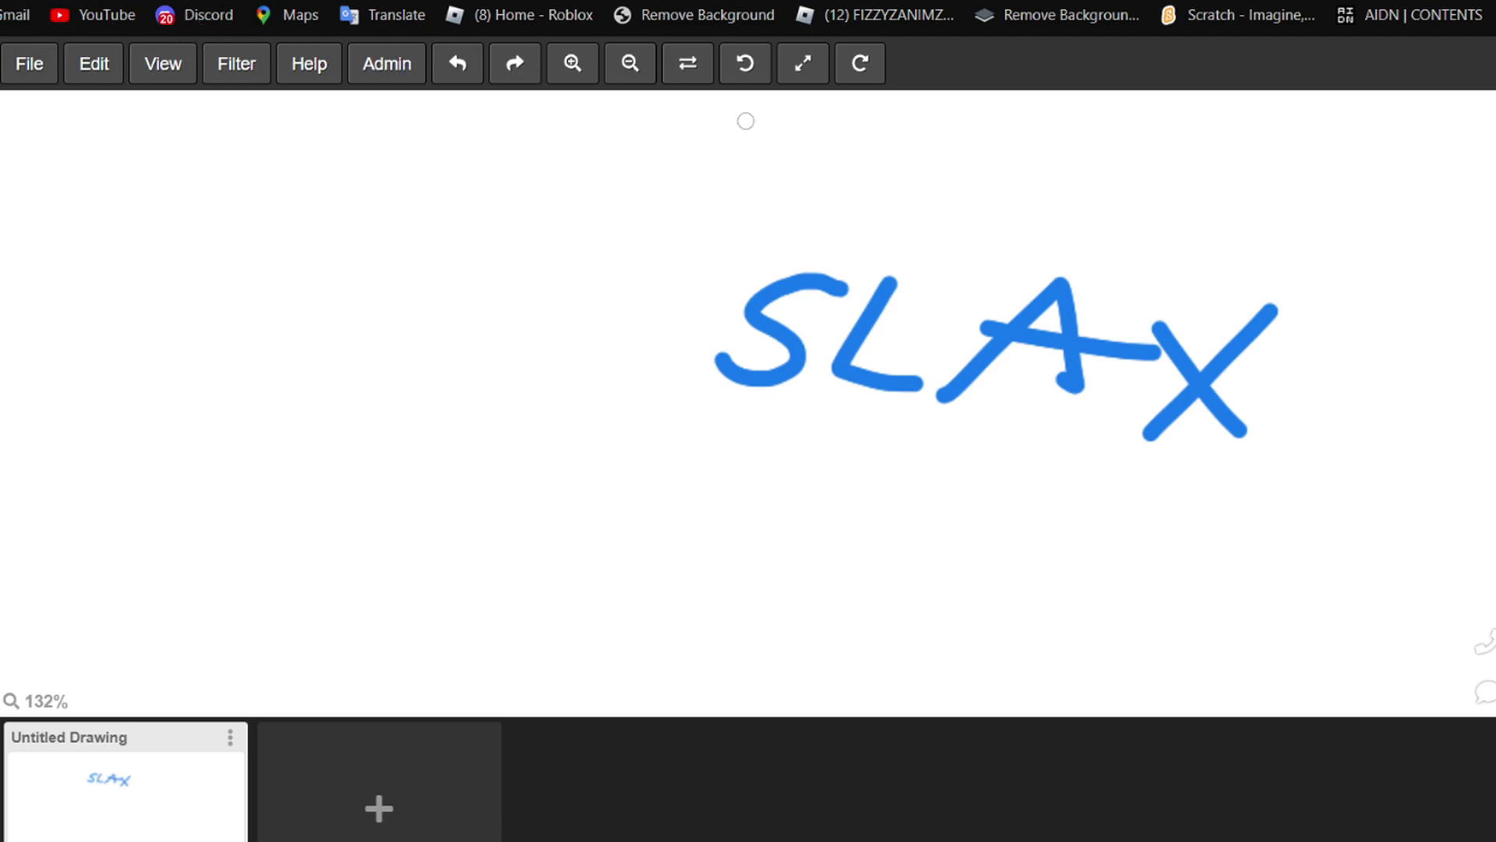
Try rotating the canvas view to 60° and to 345°, and return it to its upright orientation
left_click(743, 78)
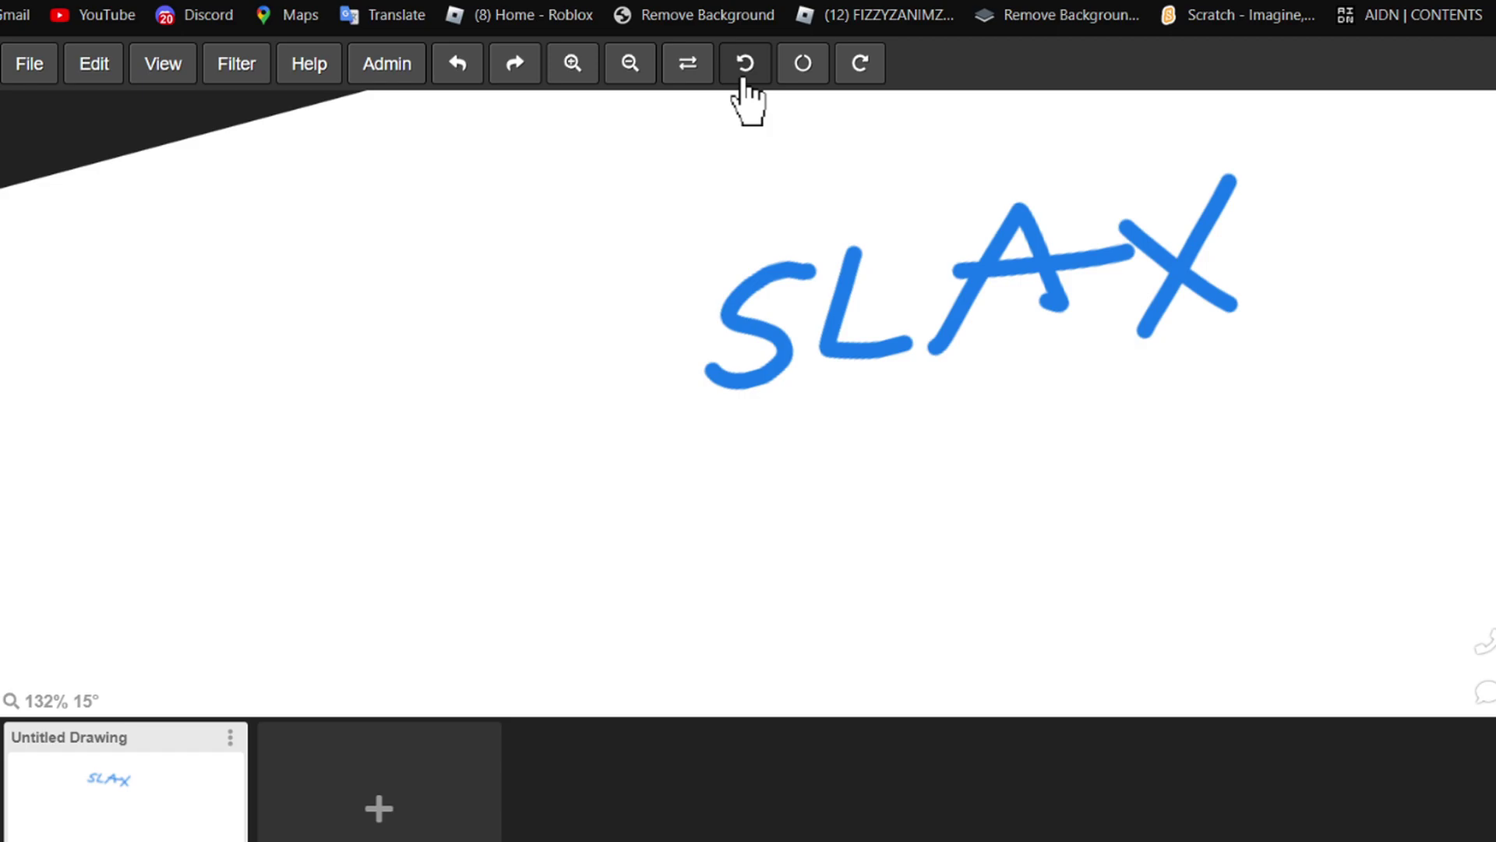
left_click(743, 78)
left_click(742, 78)
left_click(742, 78)
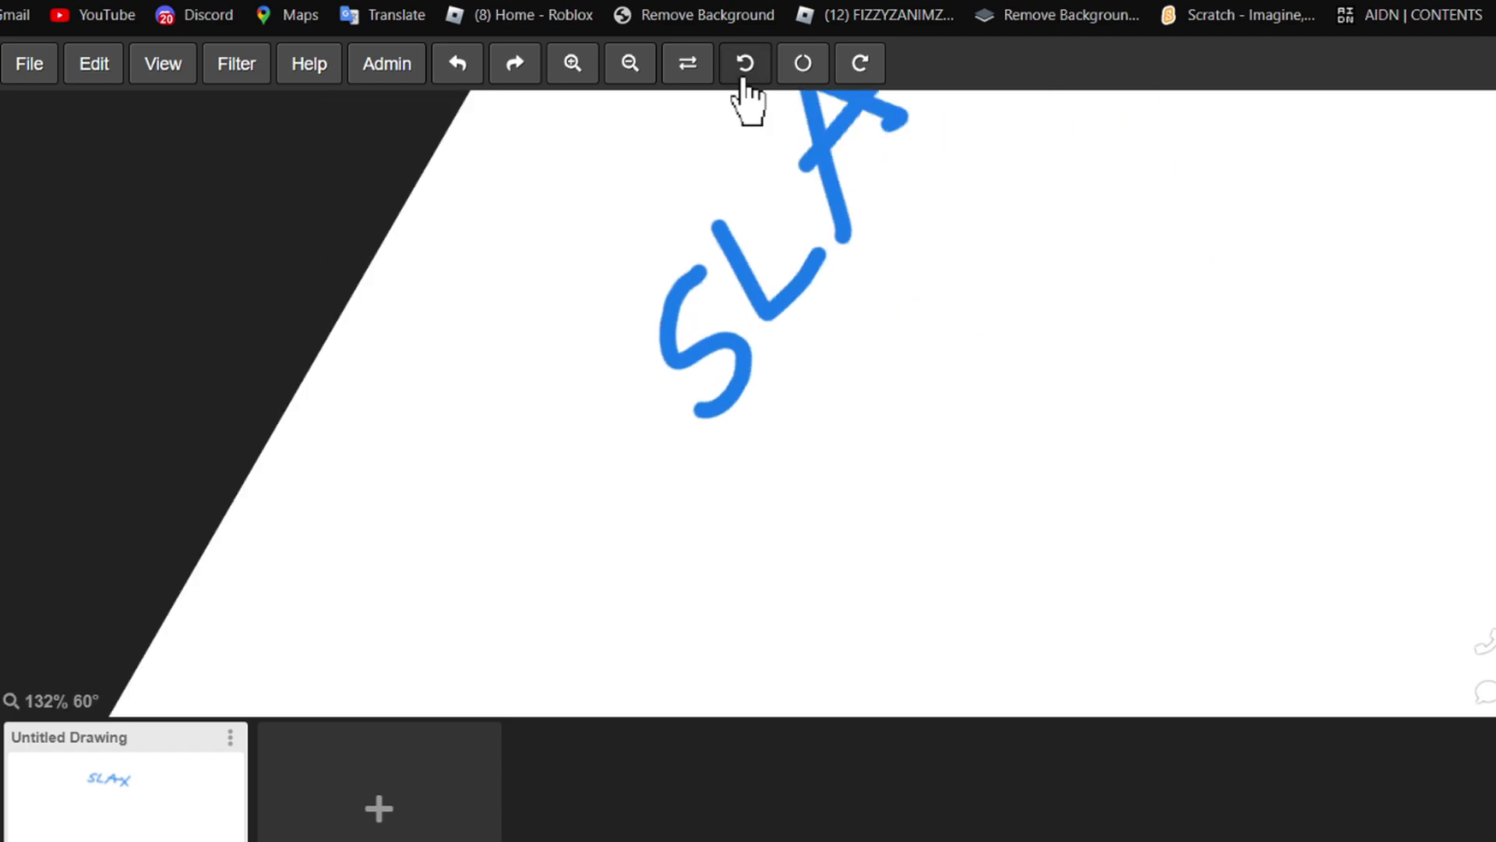
left_click(859, 64)
left_click(860, 63)
left_click(860, 64)
left_click(859, 64)
left_click(859, 64)
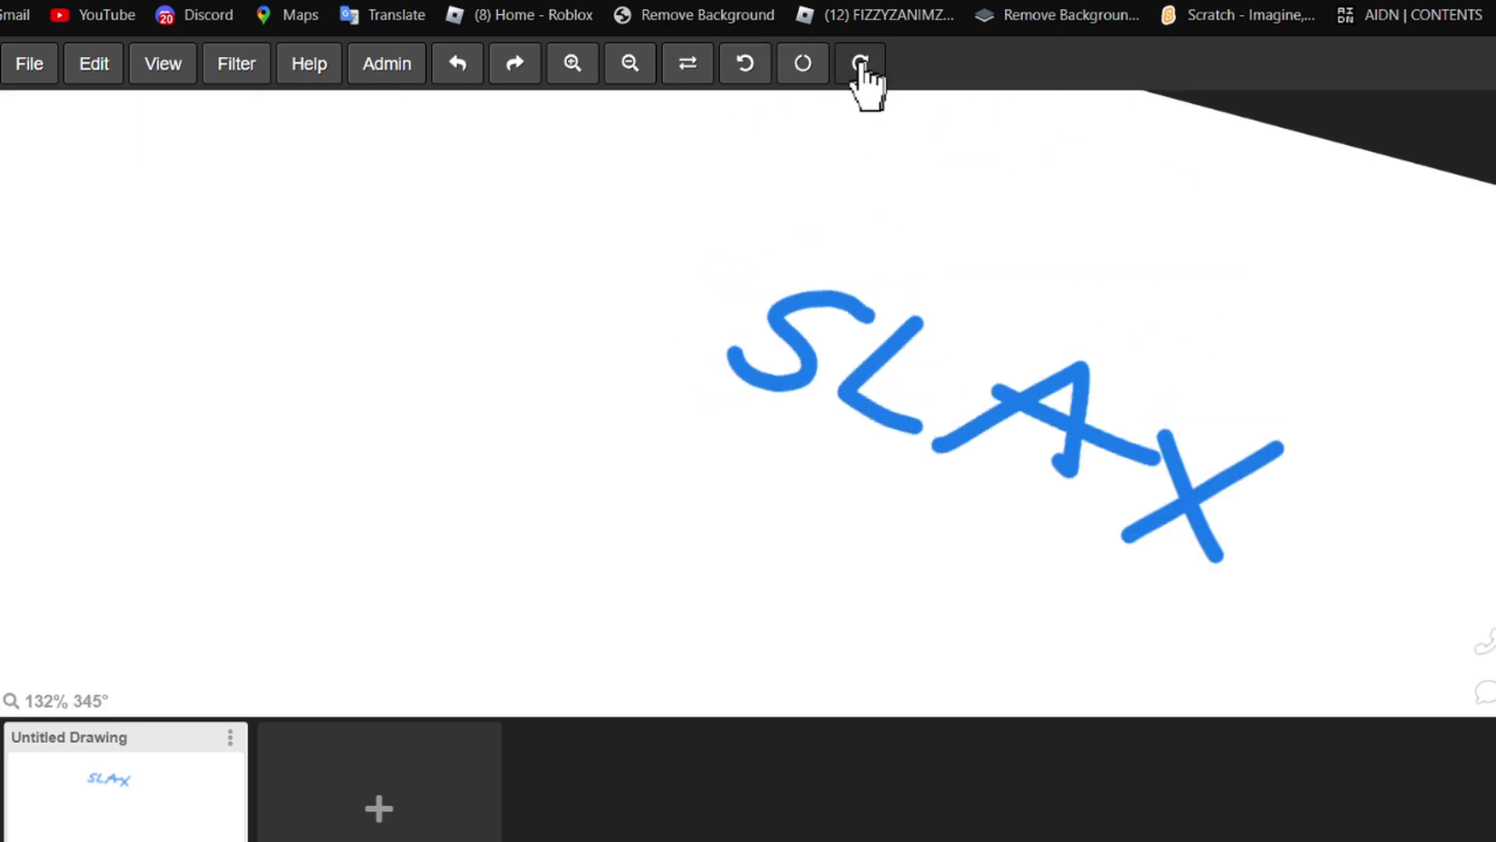
left_click(766, 73)
Undo the X's second stroke and draw a short upper stroke instead, turning the letter into a Y
left_click(468, 67)
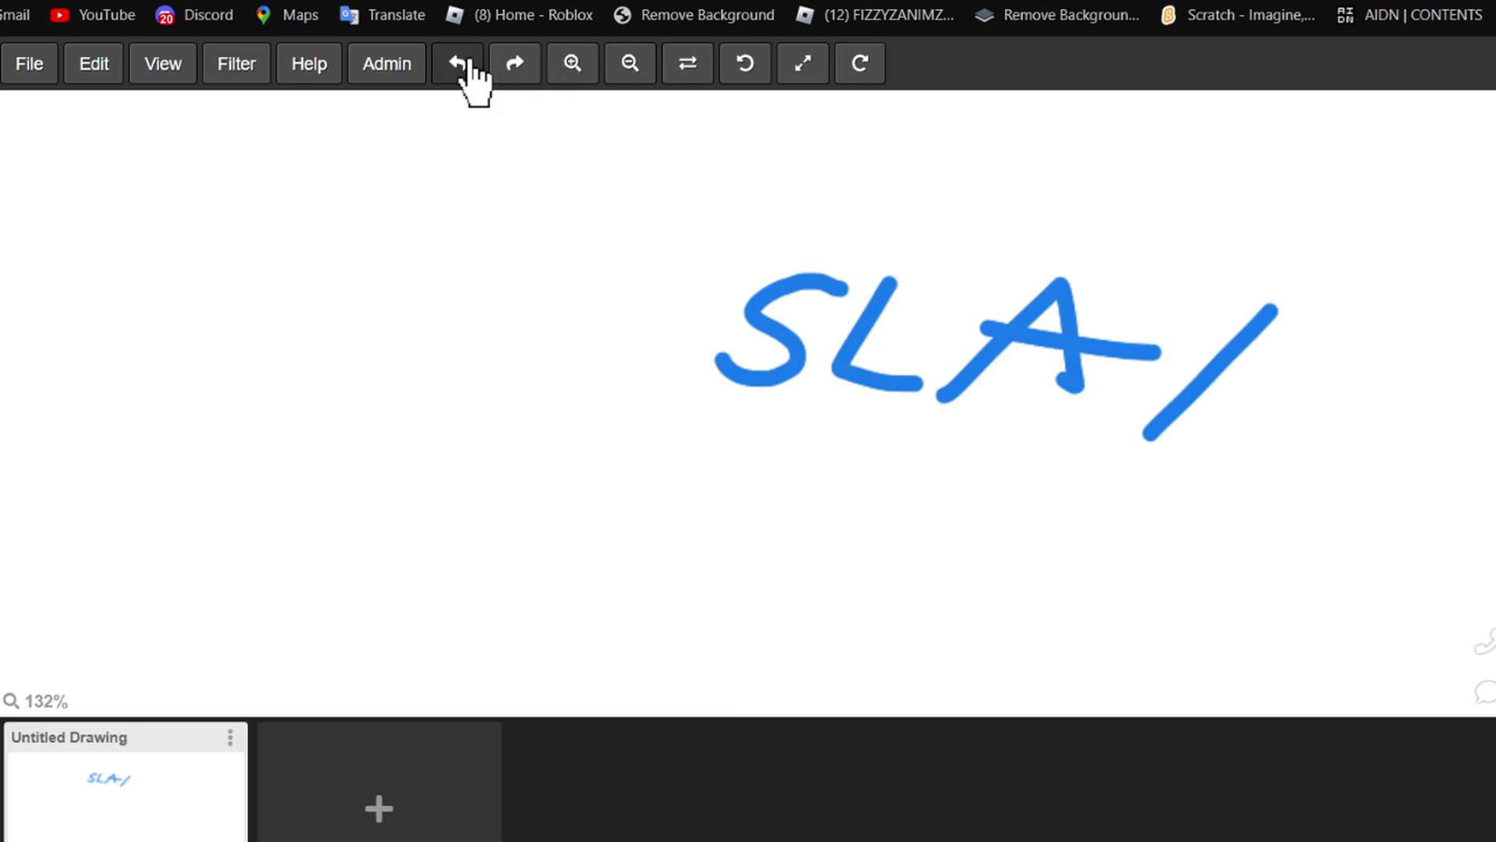
left_click_drag(1218, 353, 1189, 292)
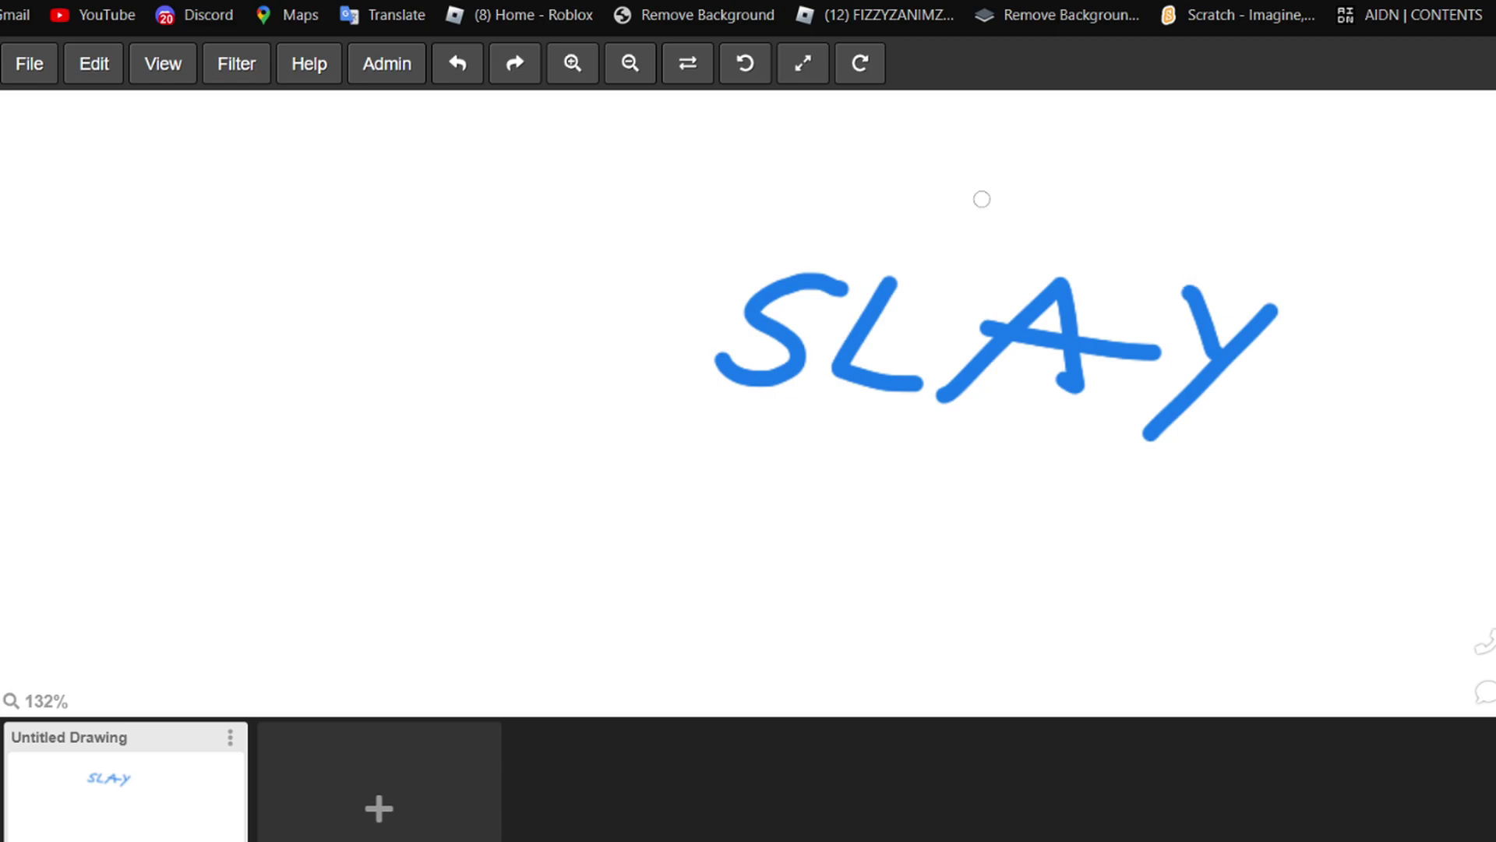
Undo every stroke of the blue SLAY lettering to clear the canvas
left_click(445, 69)
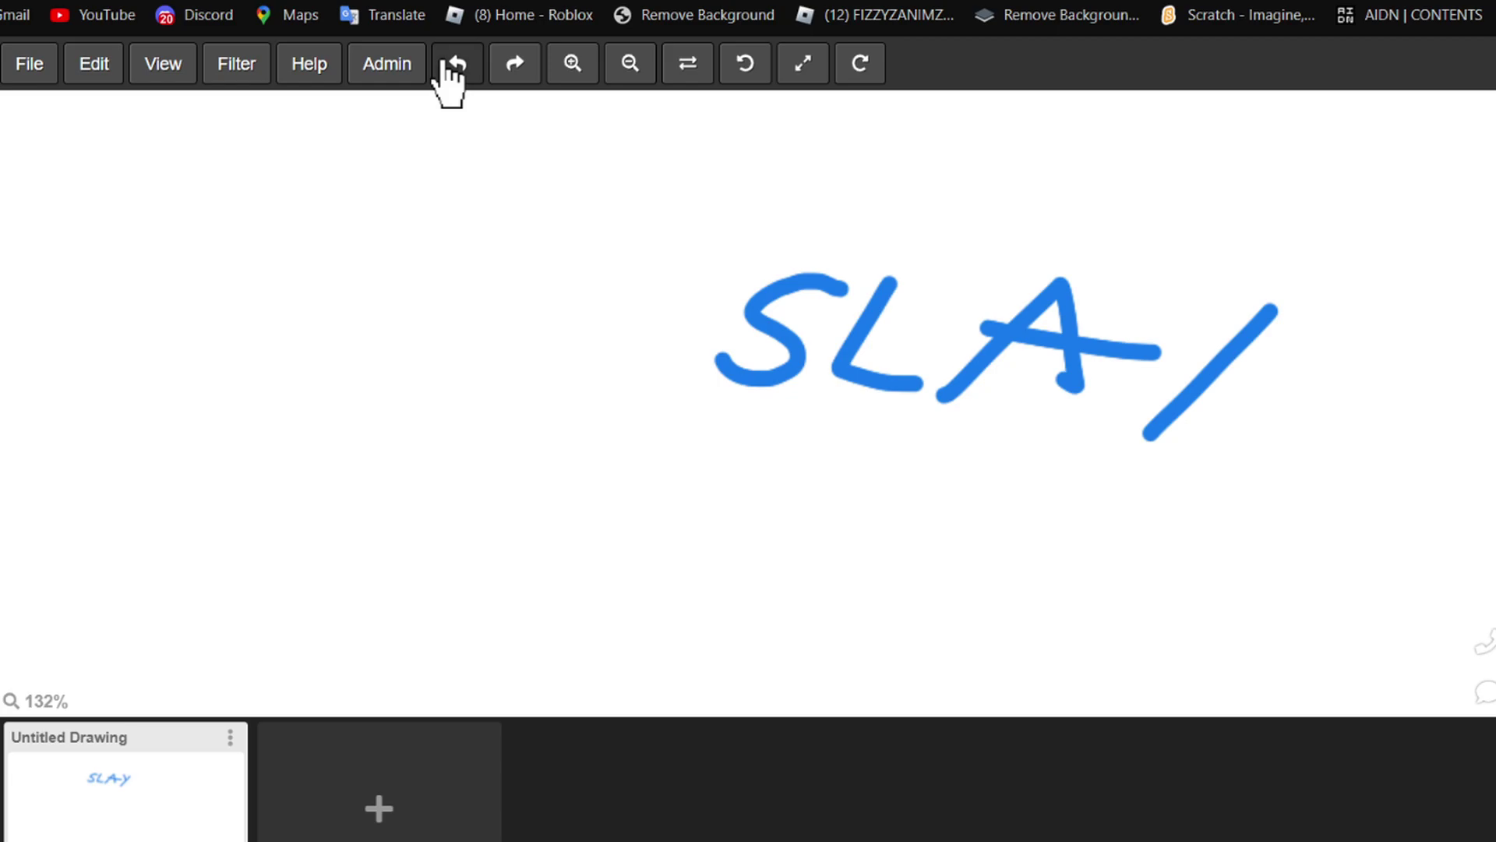
left_click(444, 68)
left_click(444, 68)
left_click(444, 68)
left_click(444, 69)
left_click(444, 68)
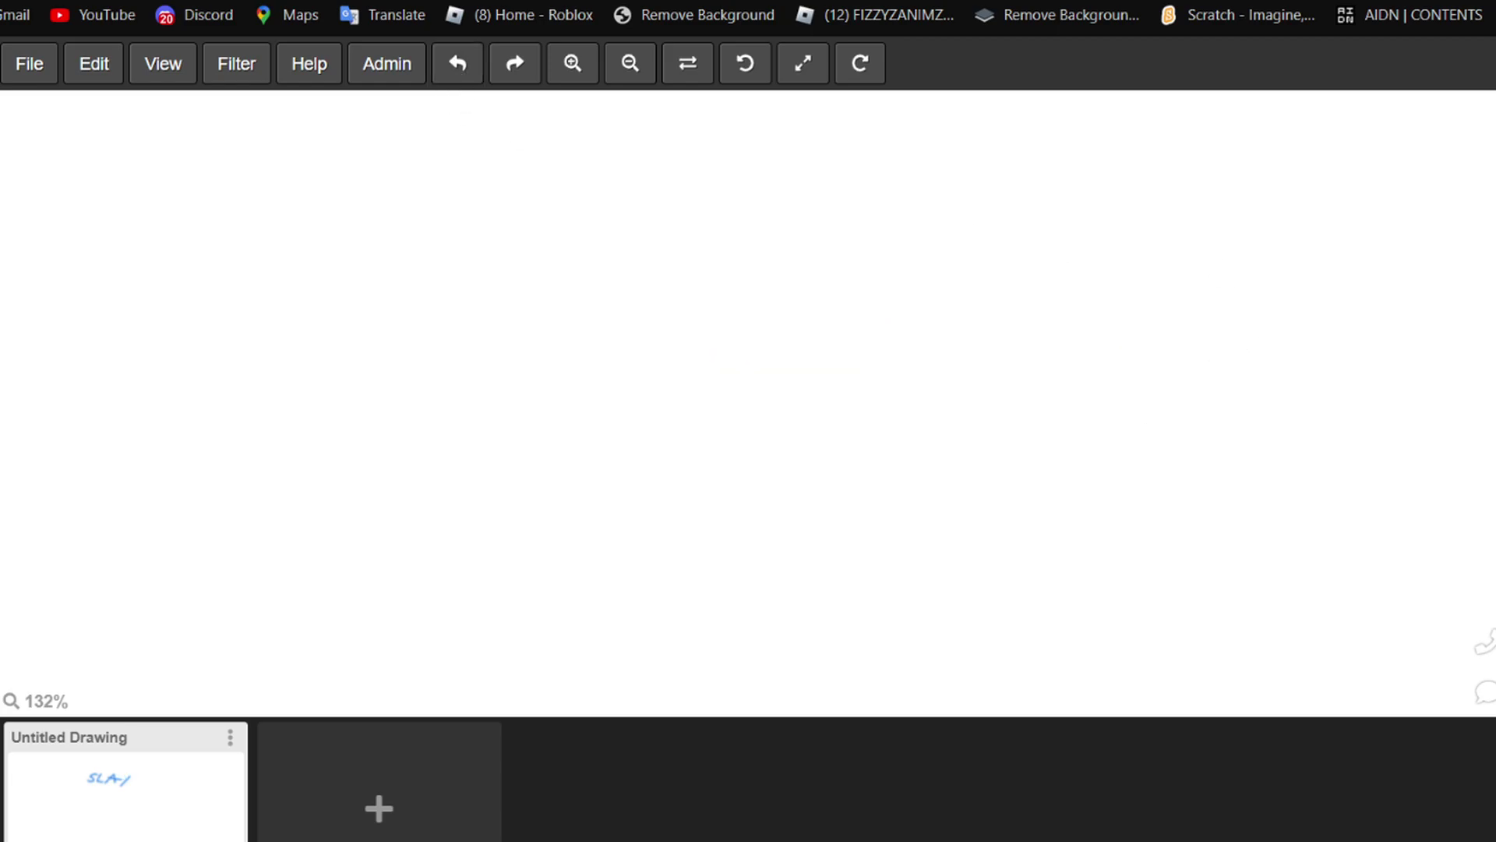
Fit the whole canvas in view and dismiss the Spark and Blaze plan offer
scroll(748, 635, "down", 3)
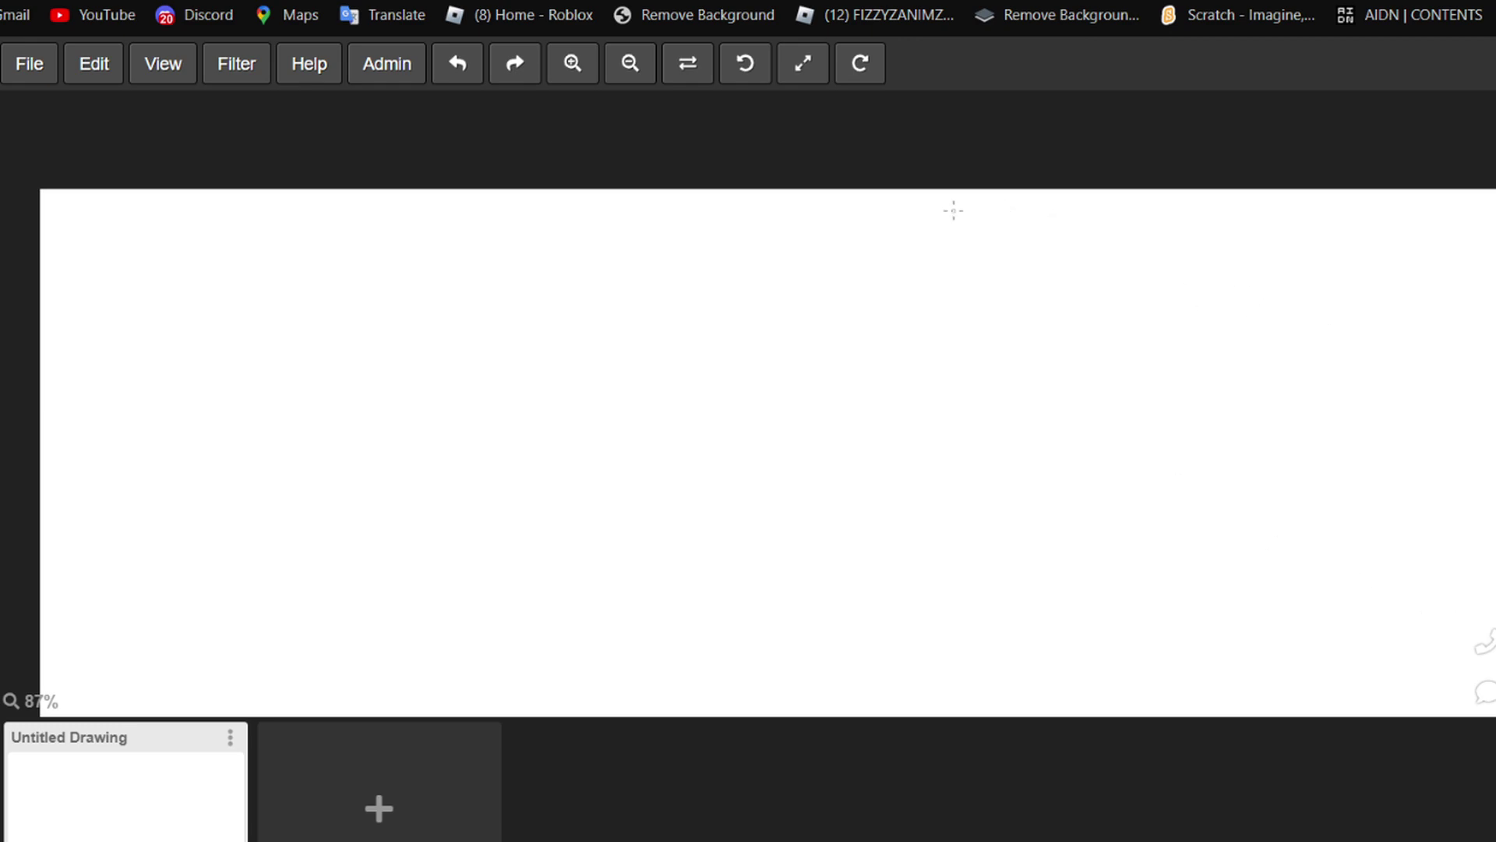
left_click(805, 77)
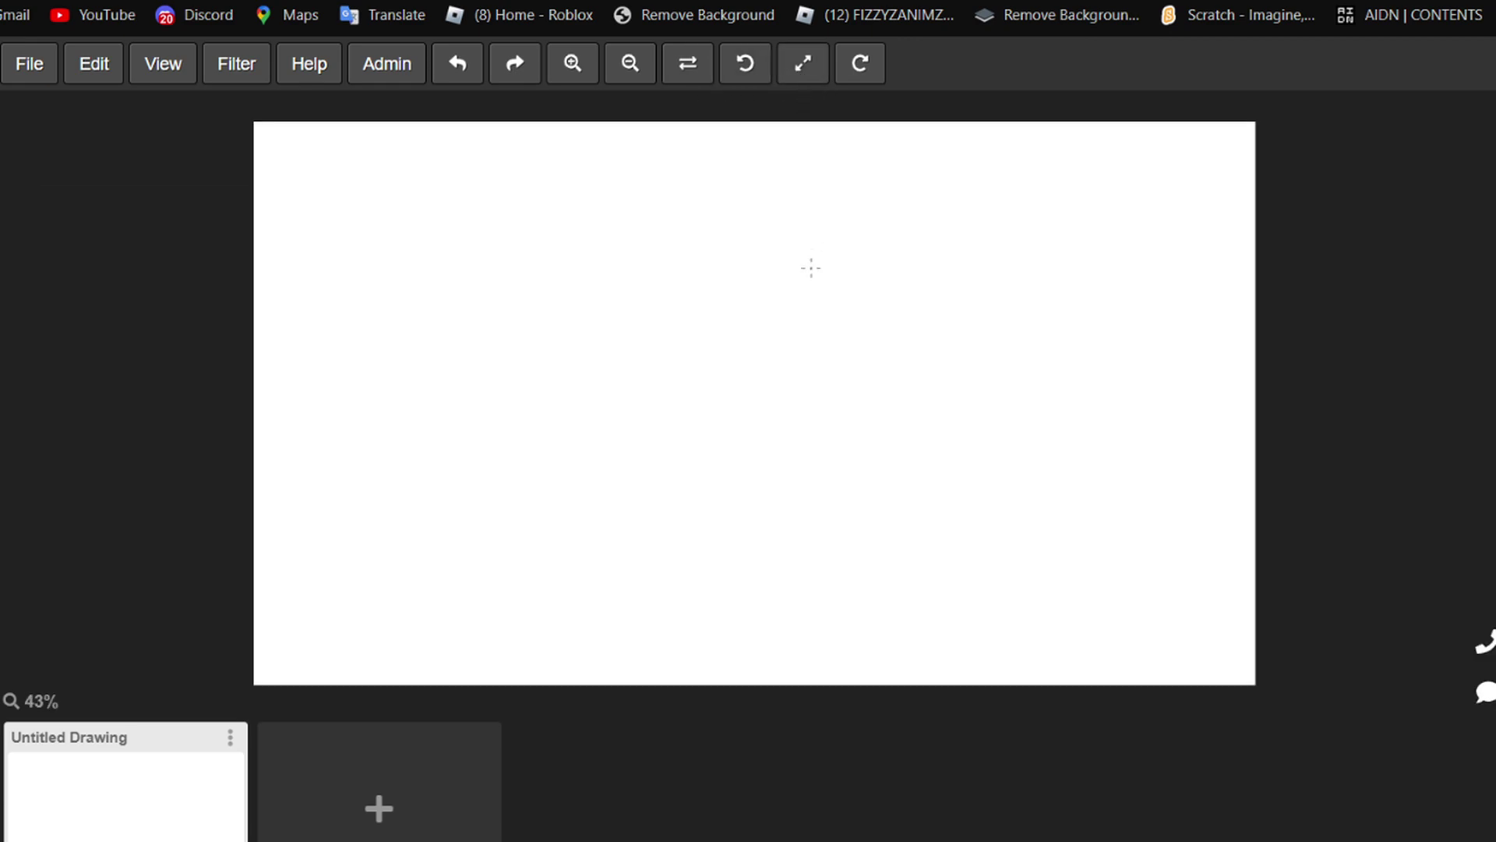
scroll(811, 268, "up", 3)
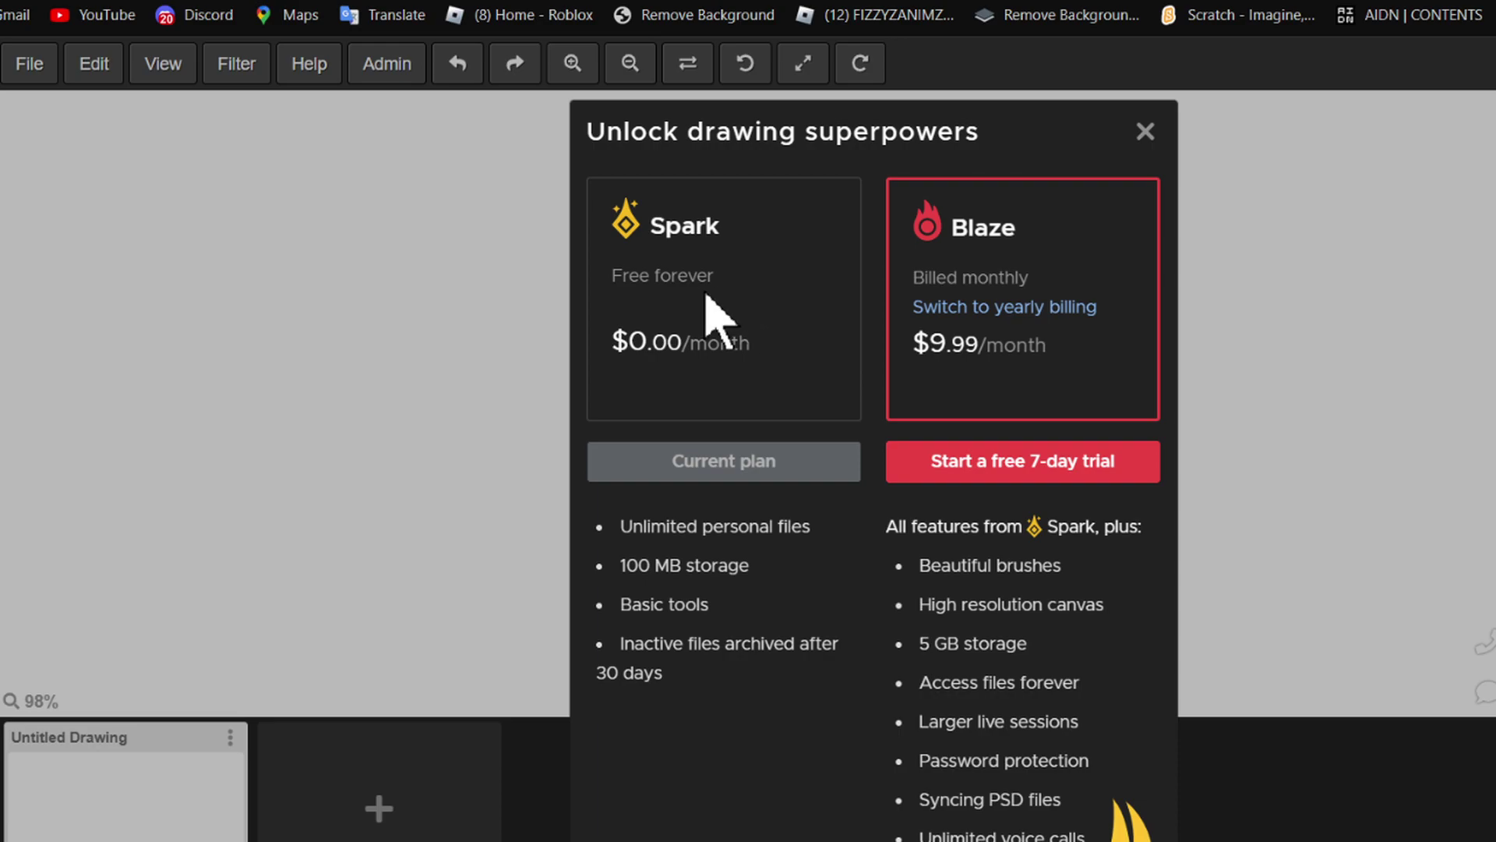
left_click(1143, 128)
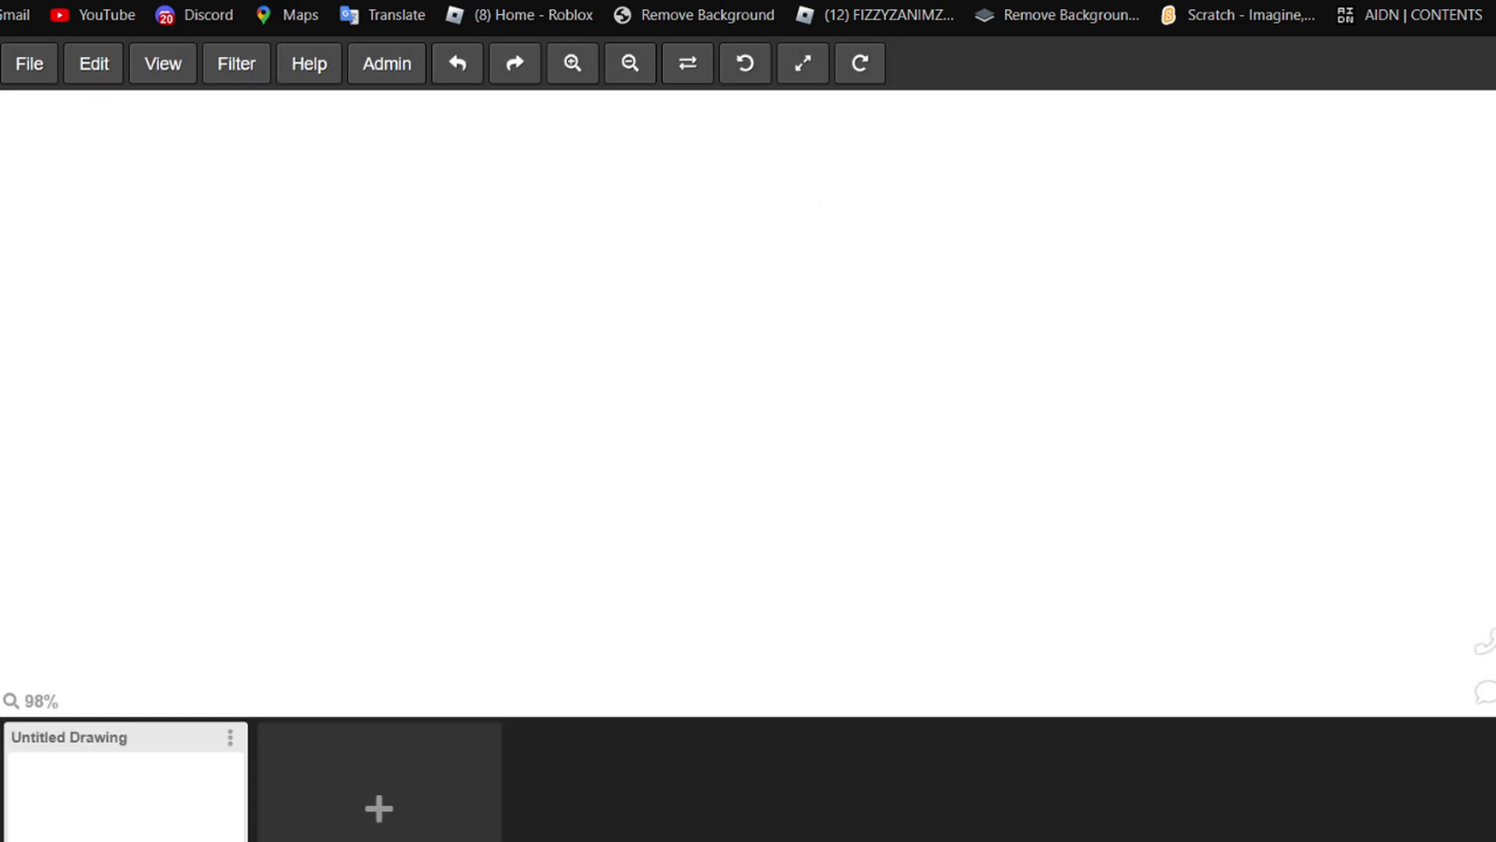
Make a circular selection on the blank canvas and sketch a rough thin black outline along its inner edge
mouse_move(884, 212)
left_mouse_down()
mouse_move(807, 343)
mouse_move(889, 261)
mouse_move(763, 294)
left_mouse_up()
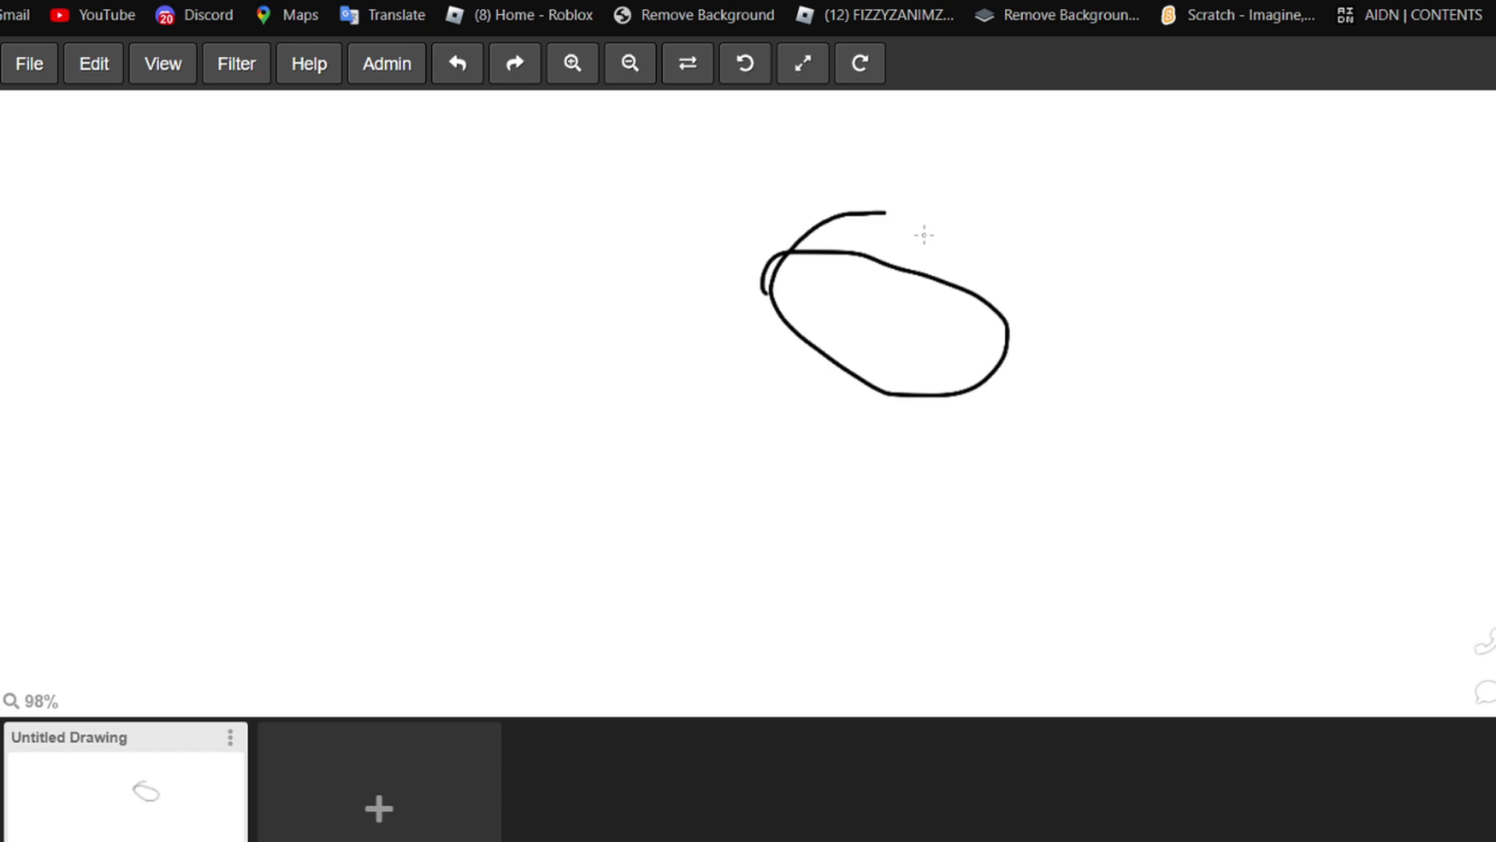
left_click(453, 65)
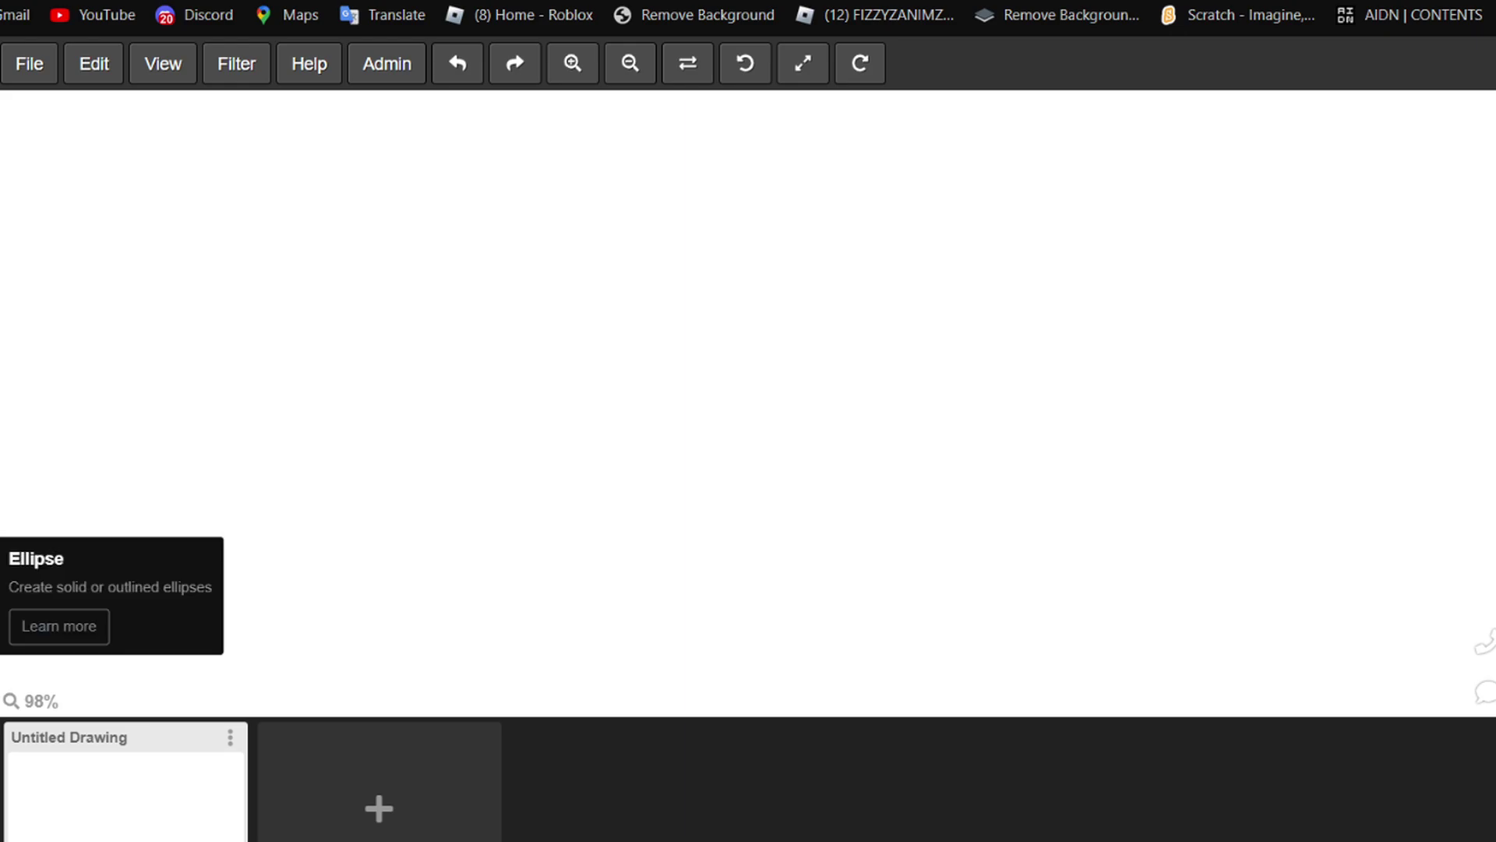
left_click_drag(659, 183, 888, 408)
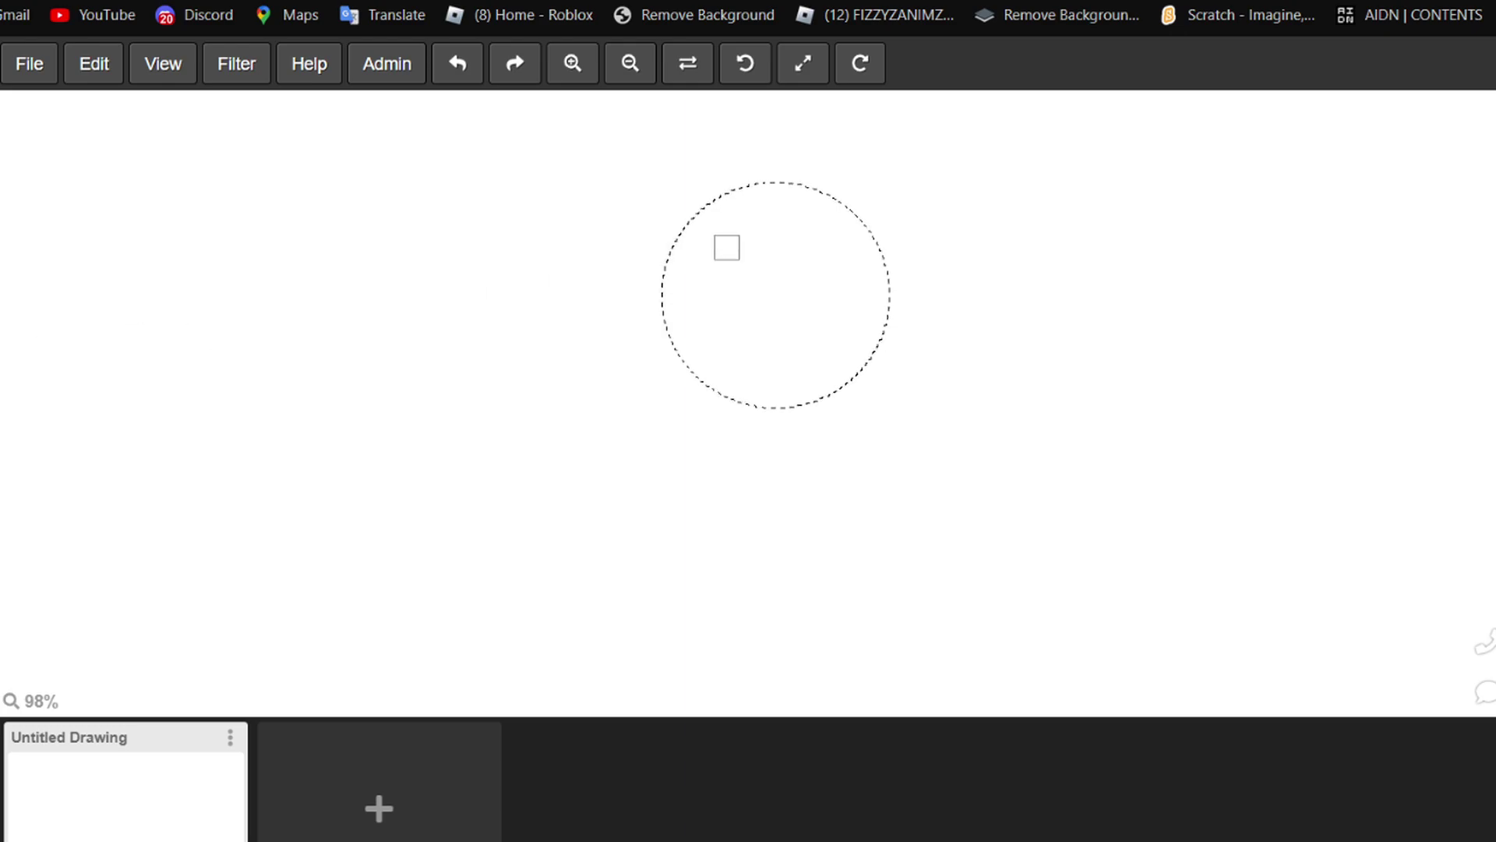
left_click(891, 312)
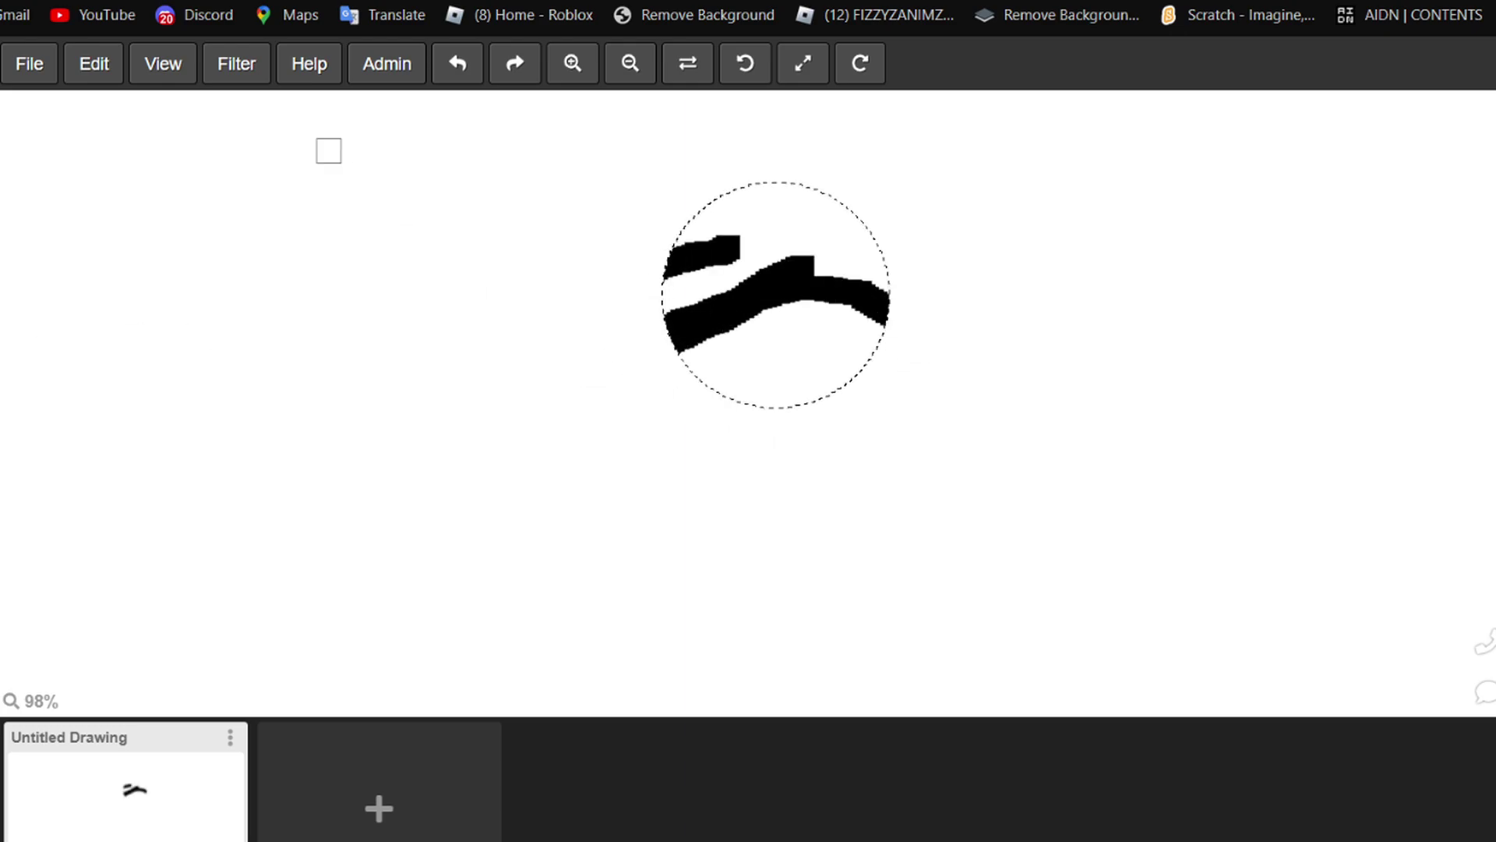
left_click(457, 63)
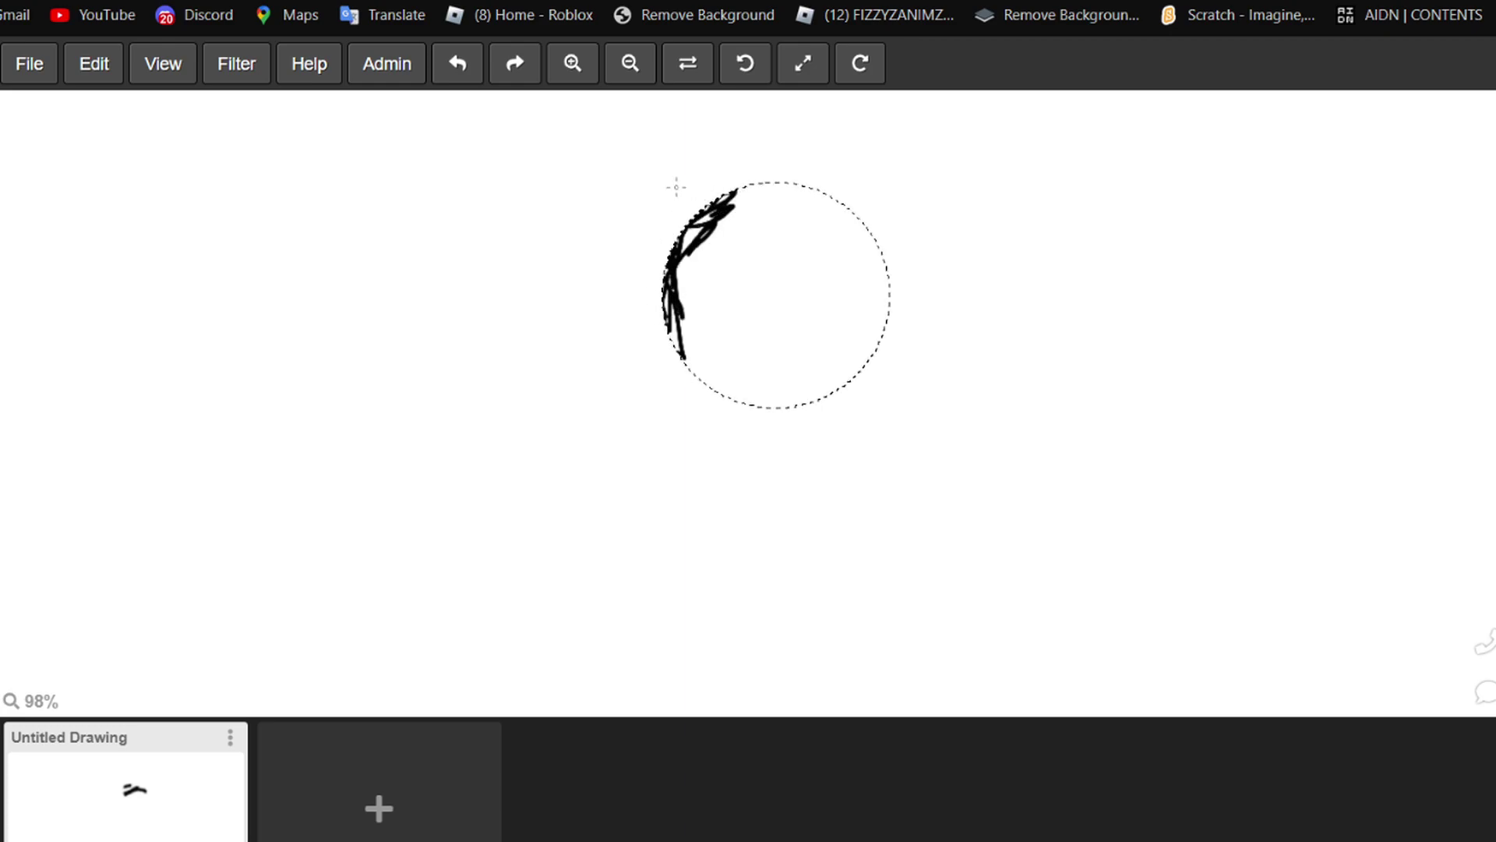
left_click_drag(787, 192, 824, 191)
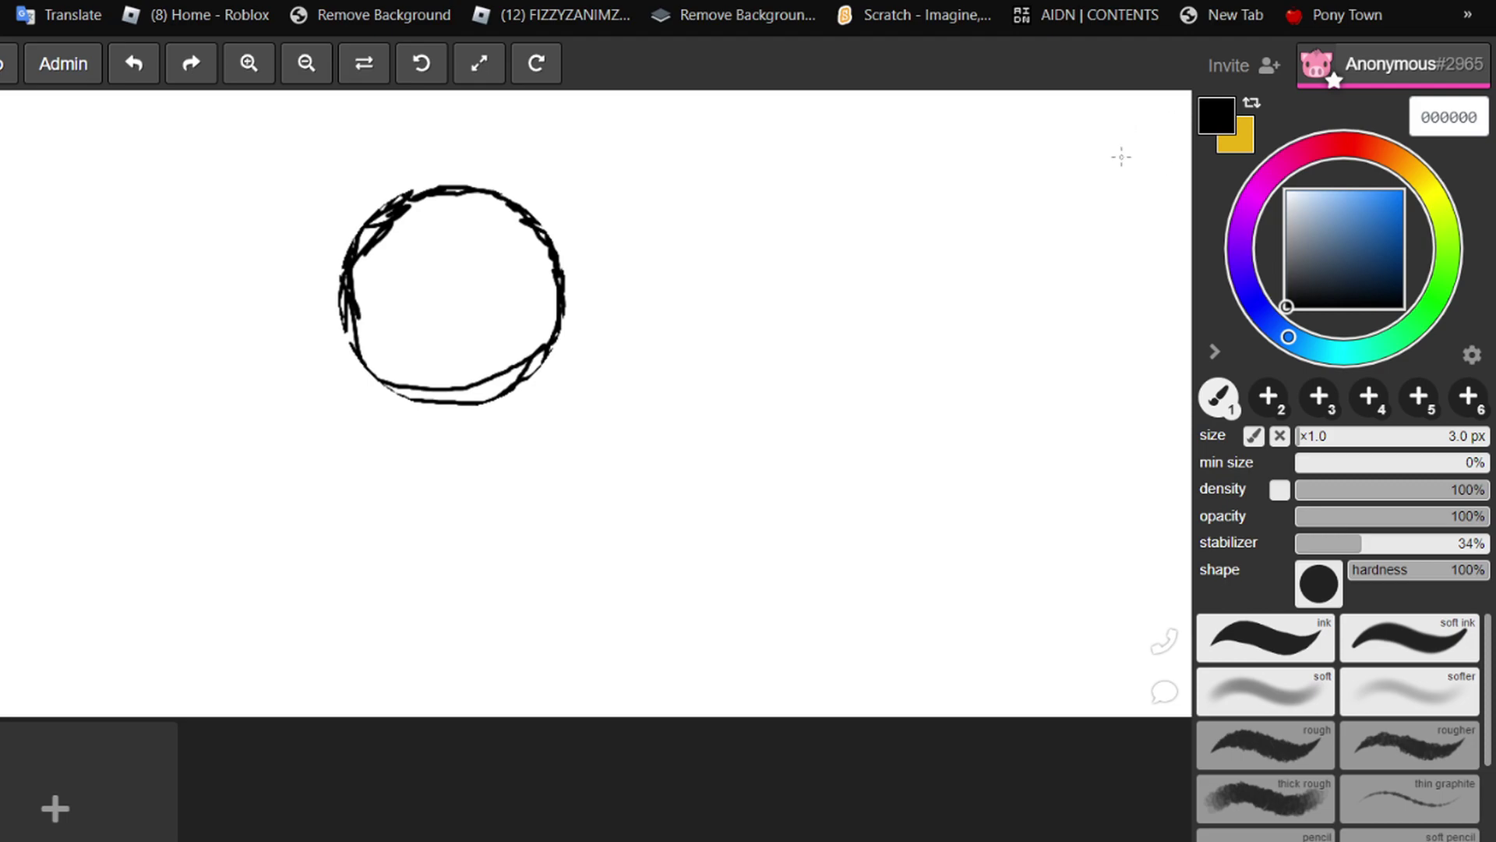
Sketch pointed cheek fur tufts on both lower sides of the circle
mouse_move(1133, 138)
left_mouse_down()
mouse_move(1146, 136)
mouse_move(1148, 181)
left_mouse_up()
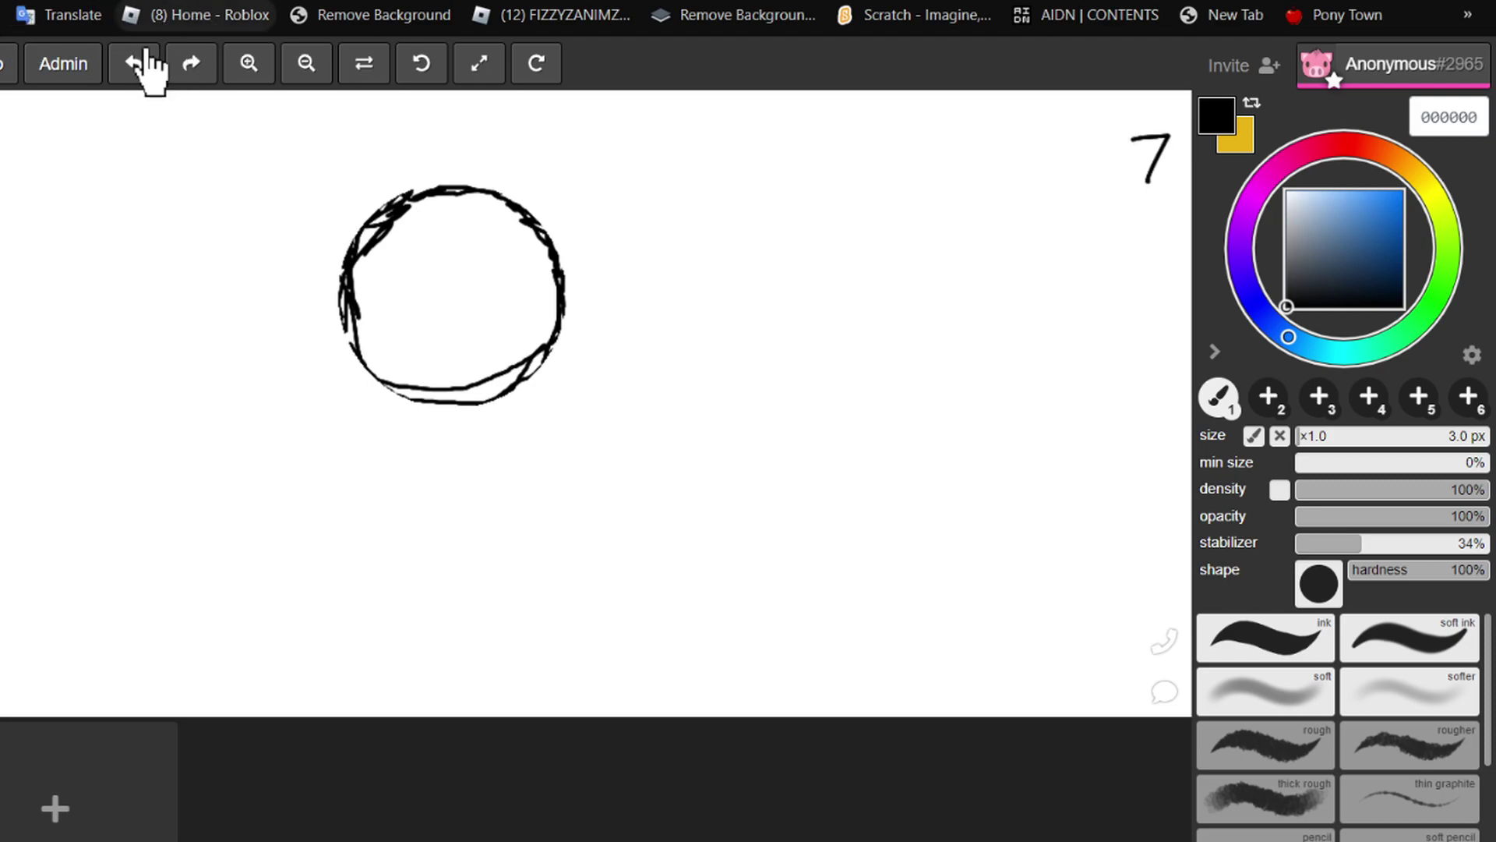
left_click(136, 62)
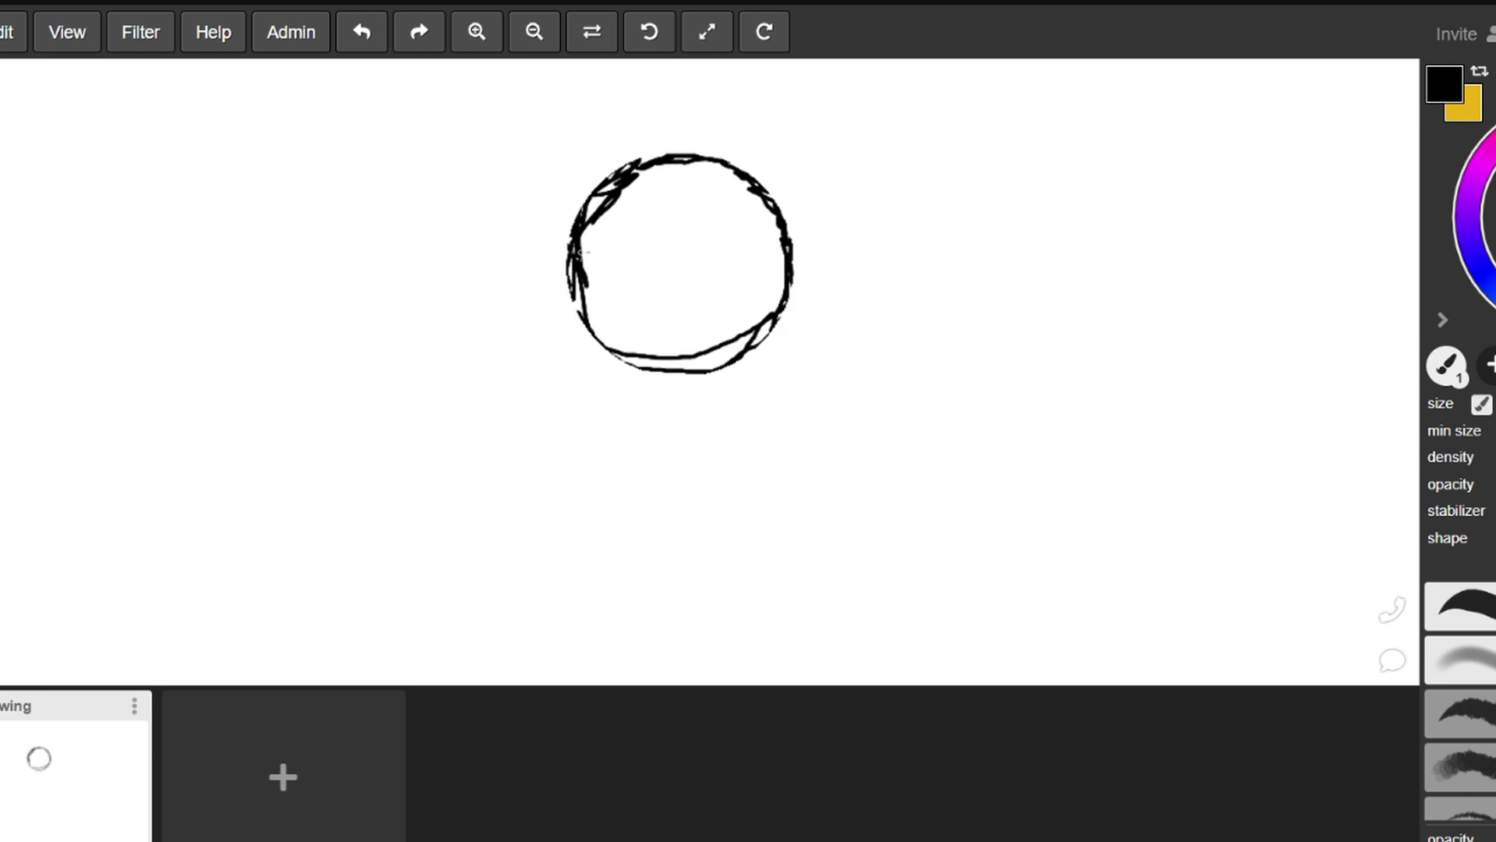
mouse_move(583, 274)
left_mouse_down()
mouse_move(507, 246)
mouse_move(550, 345)
mouse_move(591, 343)
mouse_move(528, 389)
mouse_move(528, 370)
mouse_move(533, 383)
mouse_move(627, 363)
left_mouse_up()
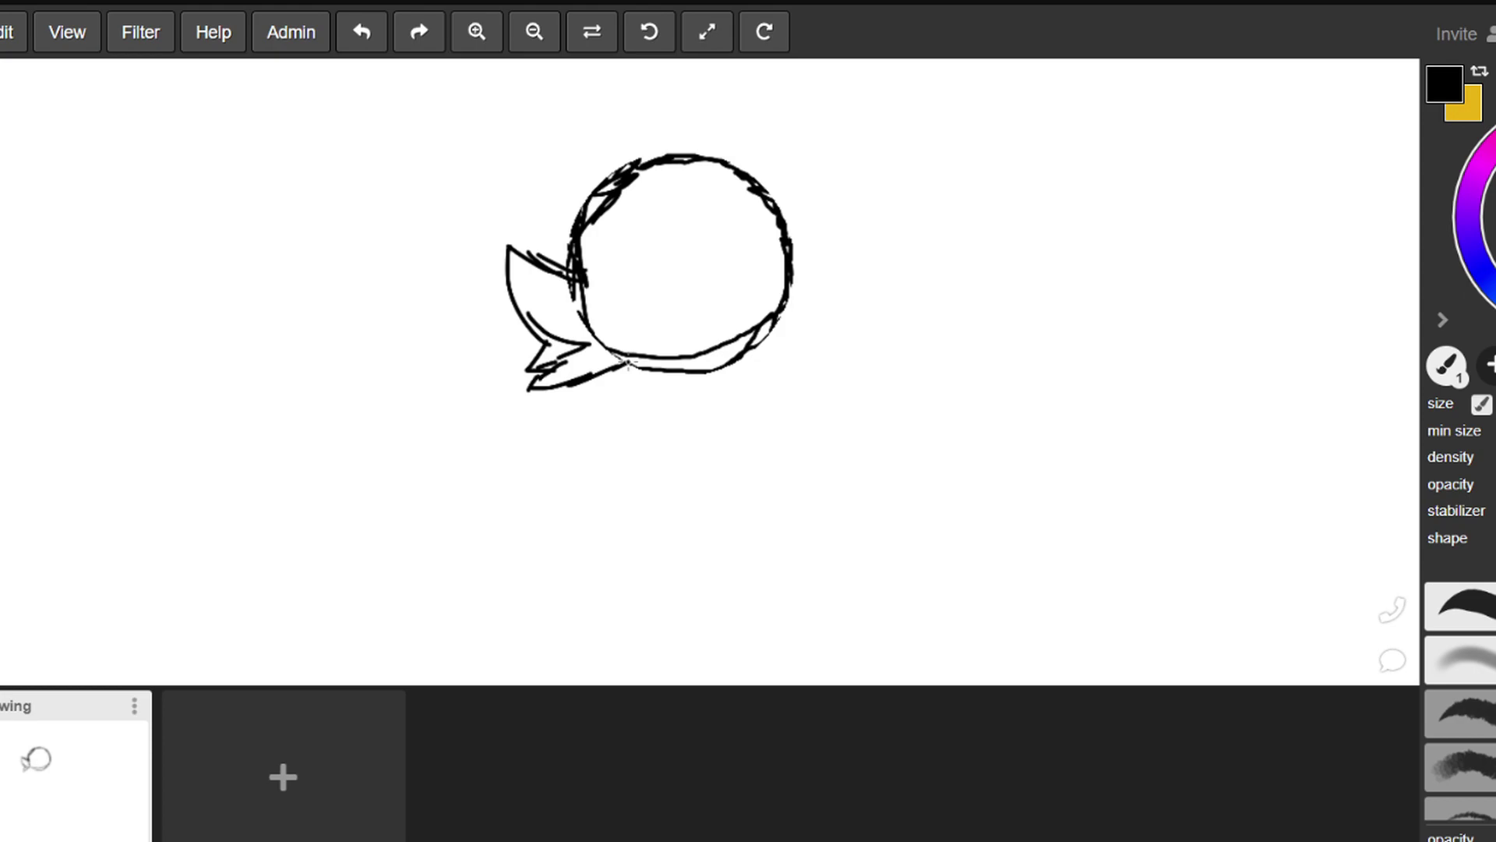
mouse_move(782, 289)
left_mouse_down()
mouse_move(867, 269)
mouse_move(816, 346)
mouse_move(838, 366)
mouse_move(775, 394)
mouse_move(730, 385)
left_mouse_up()
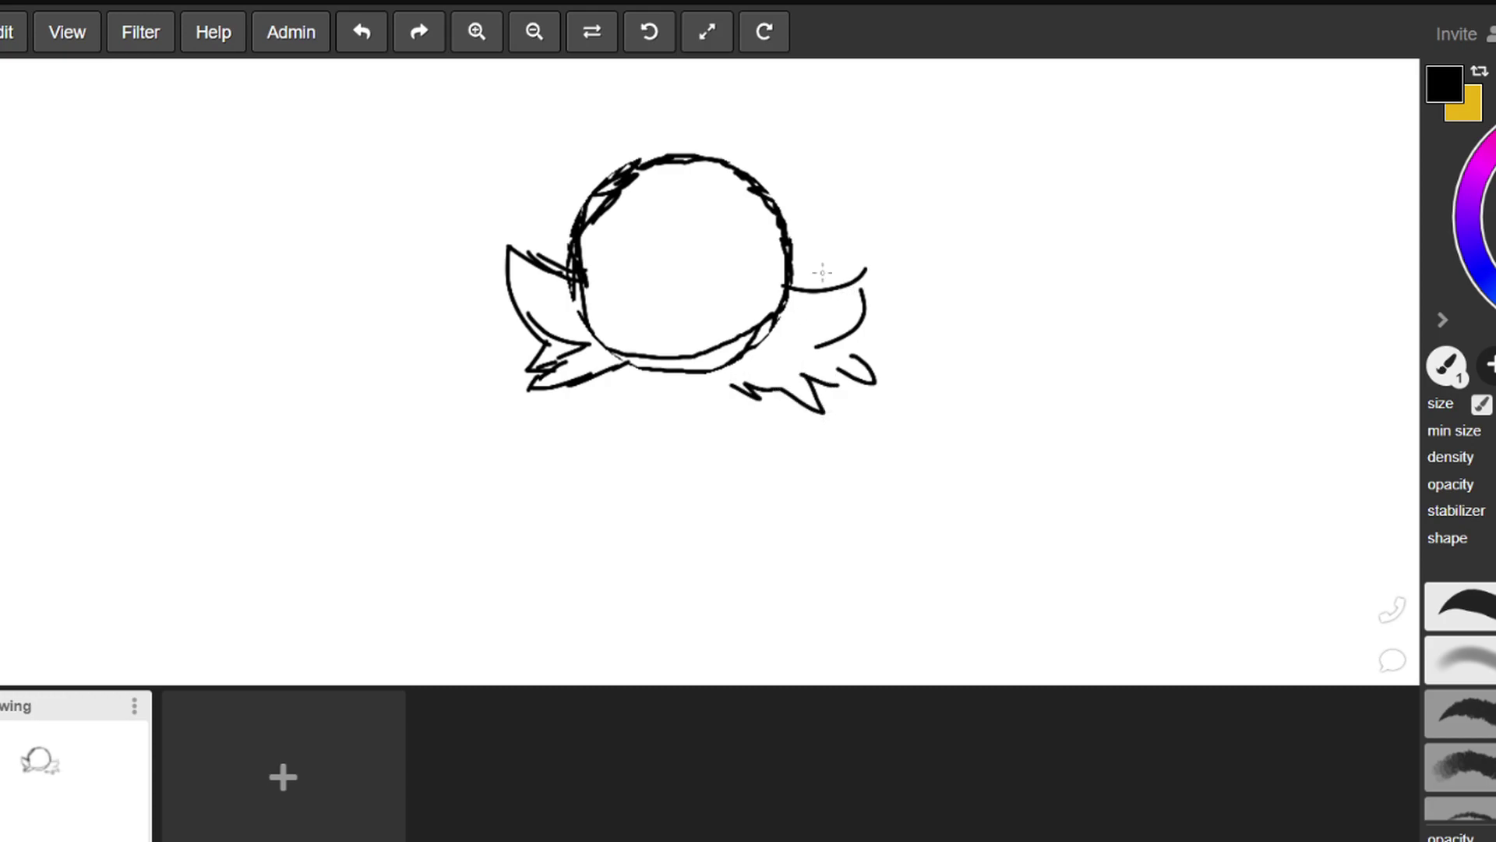
Draw a large rounded two-lobed shape around the head's upper left and a double curve inside the circle
mouse_move(684, 154)
left_mouse_down()
mouse_move(601, 73)
mouse_move(565, 78)
mouse_move(523, 204)
mouse_move(606, 293)
left_mouse_up()
mouse_move(511, 208)
left_mouse_down()
mouse_move(485, 202)
mouse_move(593, 317)
mouse_move(687, 224)
left_mouse_up()
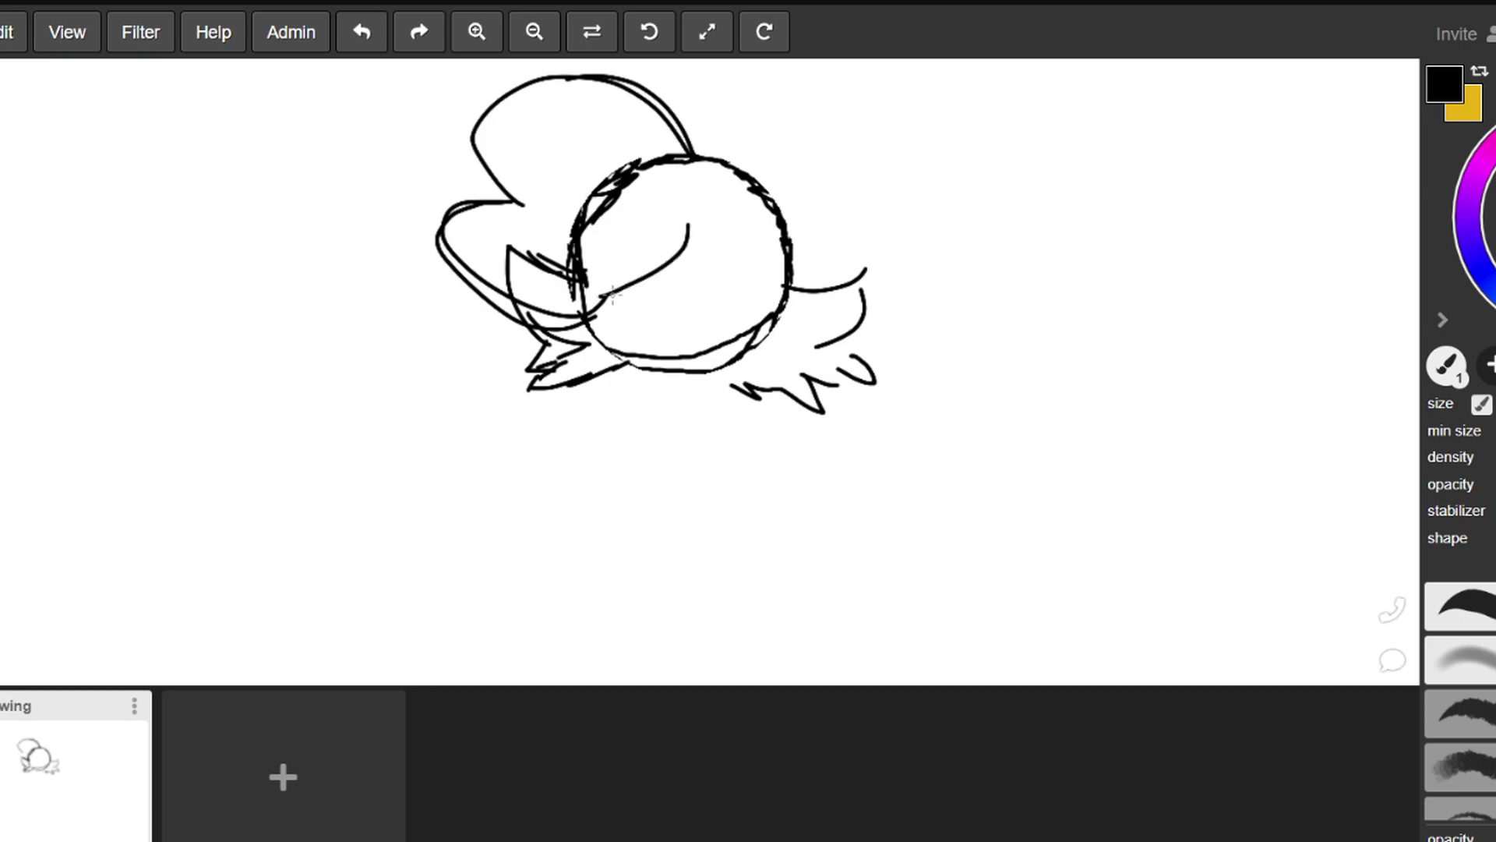
left_click_drag(616, 290, 677, 207)
Sketch a muzzle with a small round nose on the head's right side and a brow line up to its top
left_click_drag(786, 204, 825, 290)
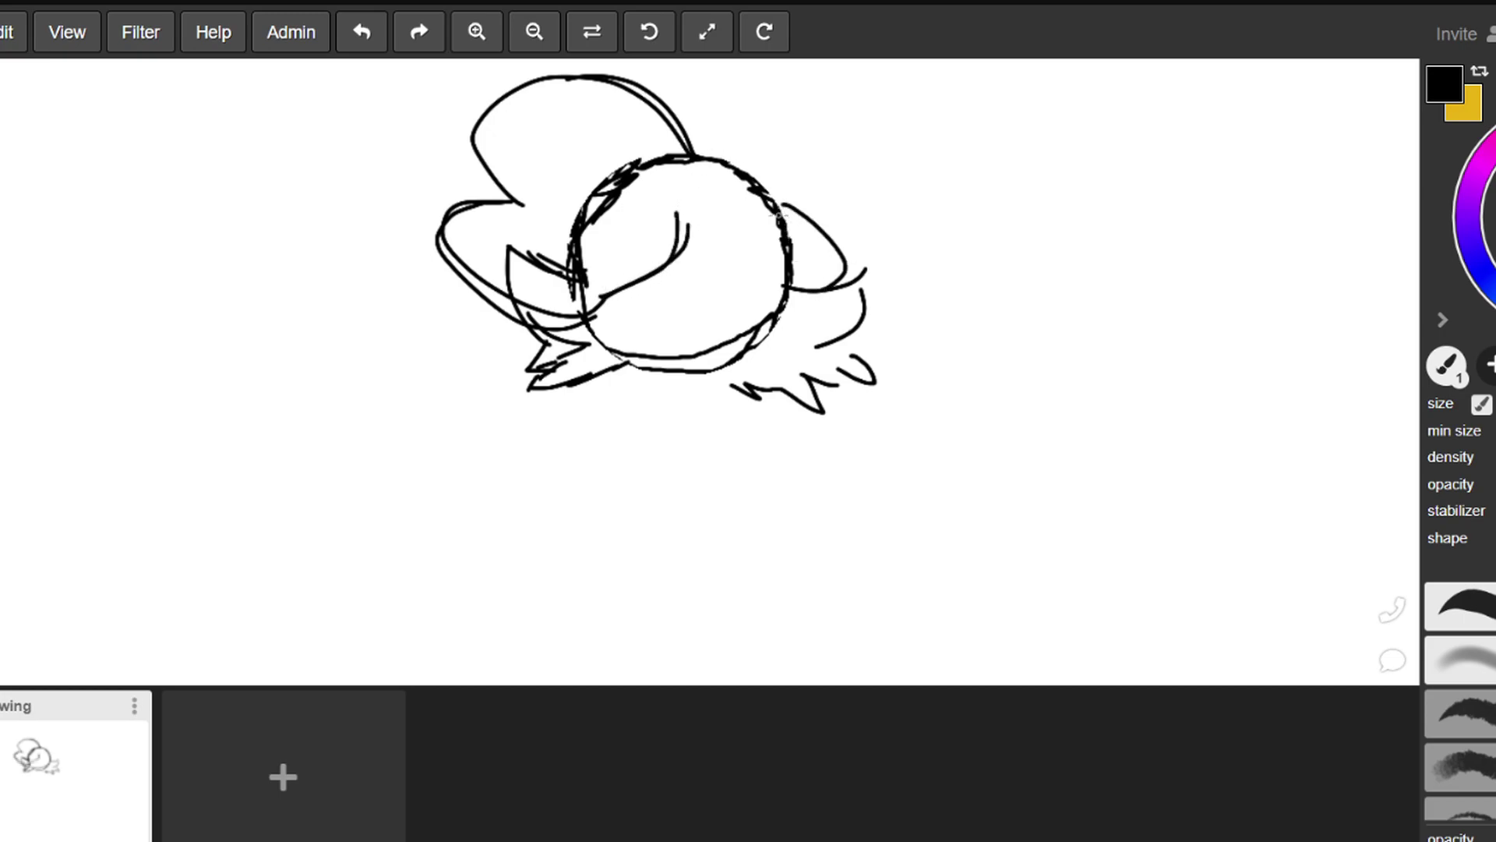
mouse_move(787, 211)
left_mouse_down()
mouse_move(847, 253)
mouse_move(826, 308)
mouse_move(771, 334)
left_mouse_up()
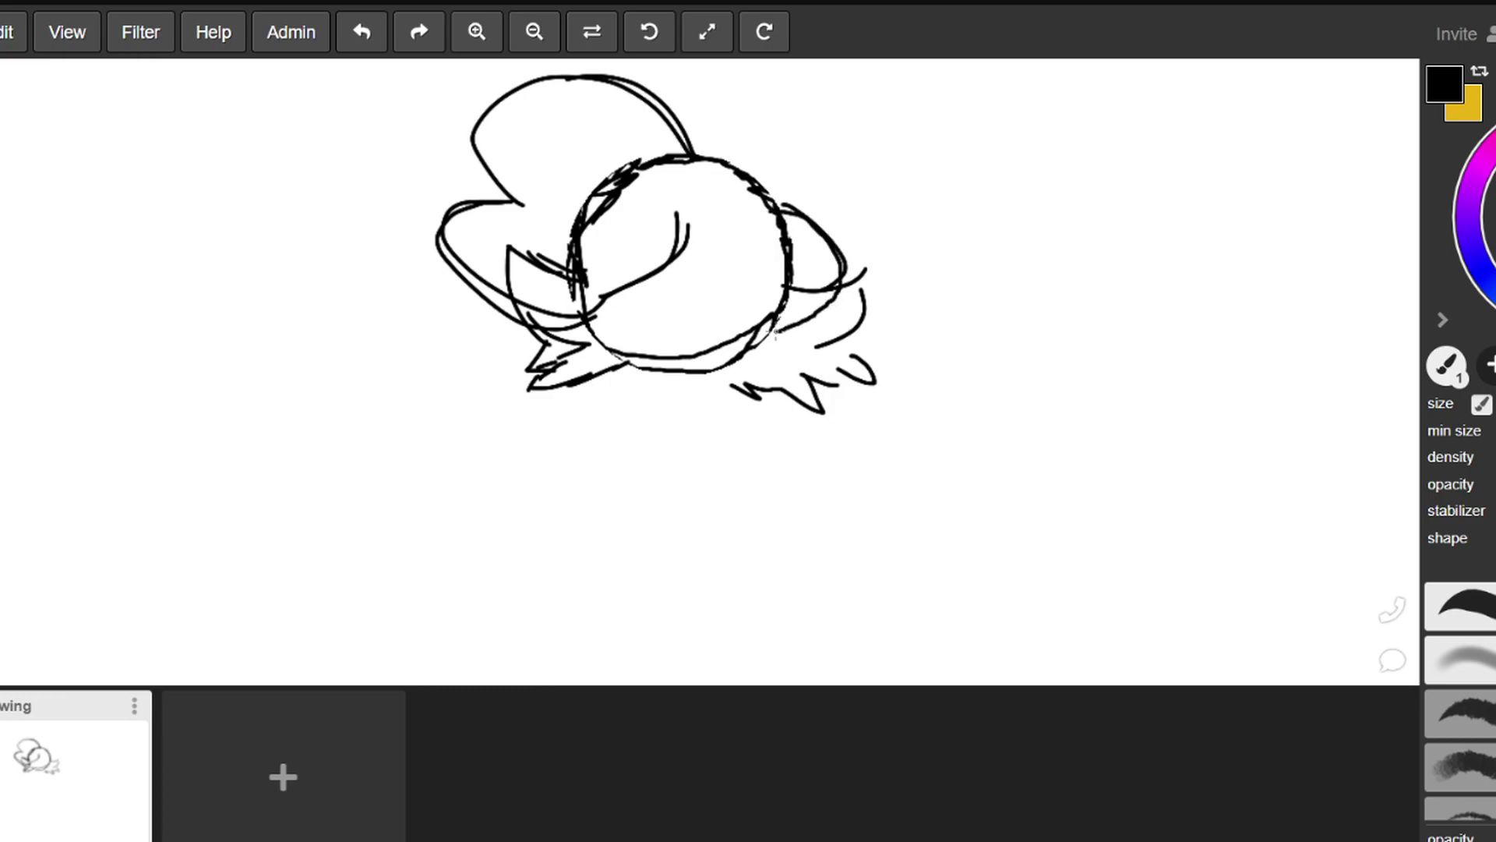
mouse_move(831, 259)
left_mouse_down()
mouse_move(819, 273)
mouse_move(832, 288)
left_mouse_up()
mouse_move(794, 216)
left_mouse_down()
mouse_move(725, 146)
mouse_move(686, 151)
left_mouse_up()
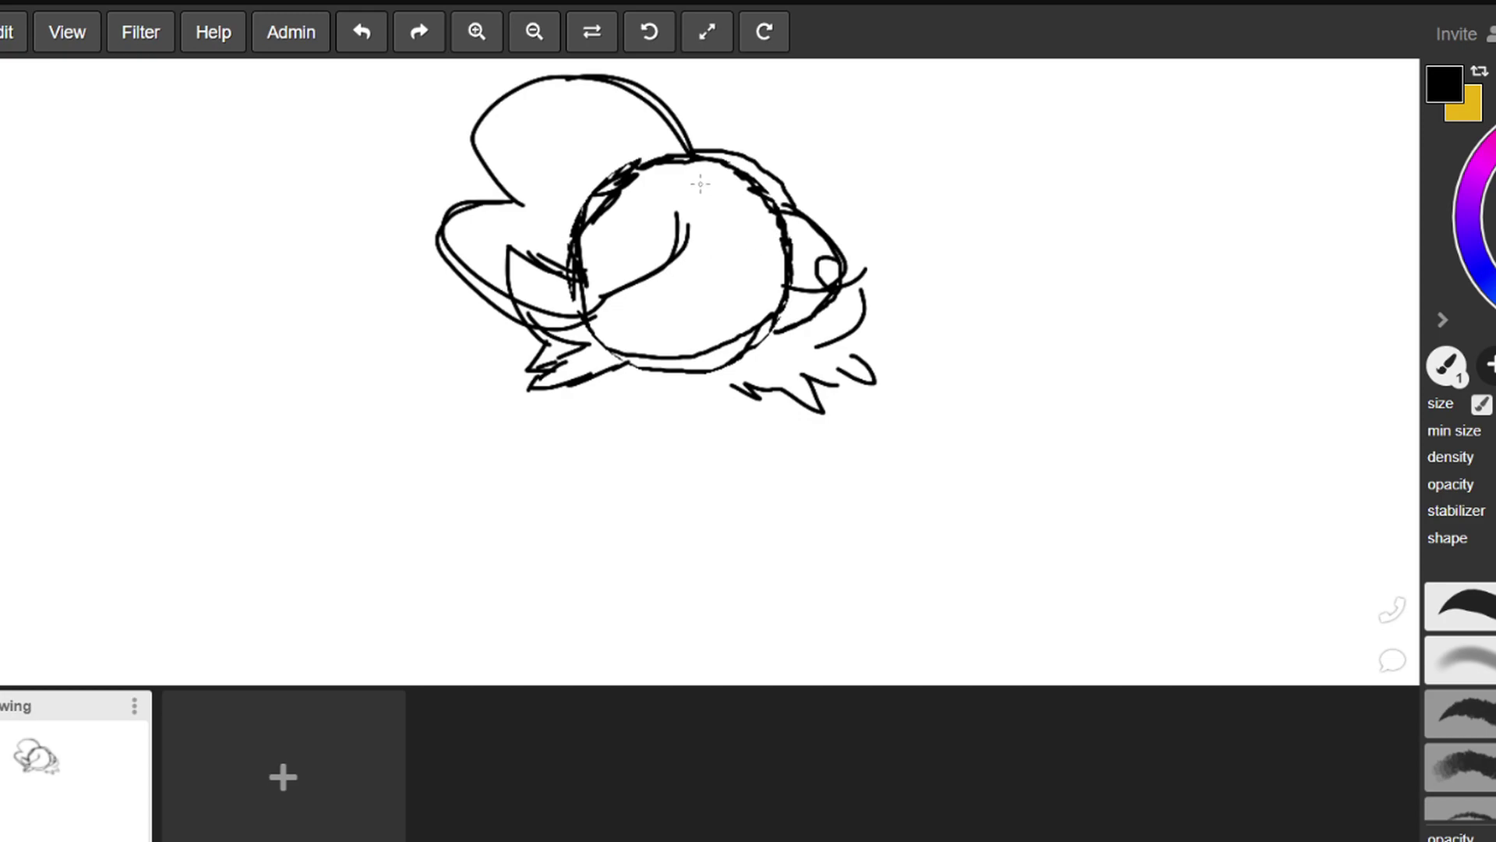
mouse_move(686, 149)
left_mouse_down()
mouse_move(795, 117)
mouse_move(889, 113)
mouse_move(900, 154)
mouse_move(871, 240)
left_mouse_up()
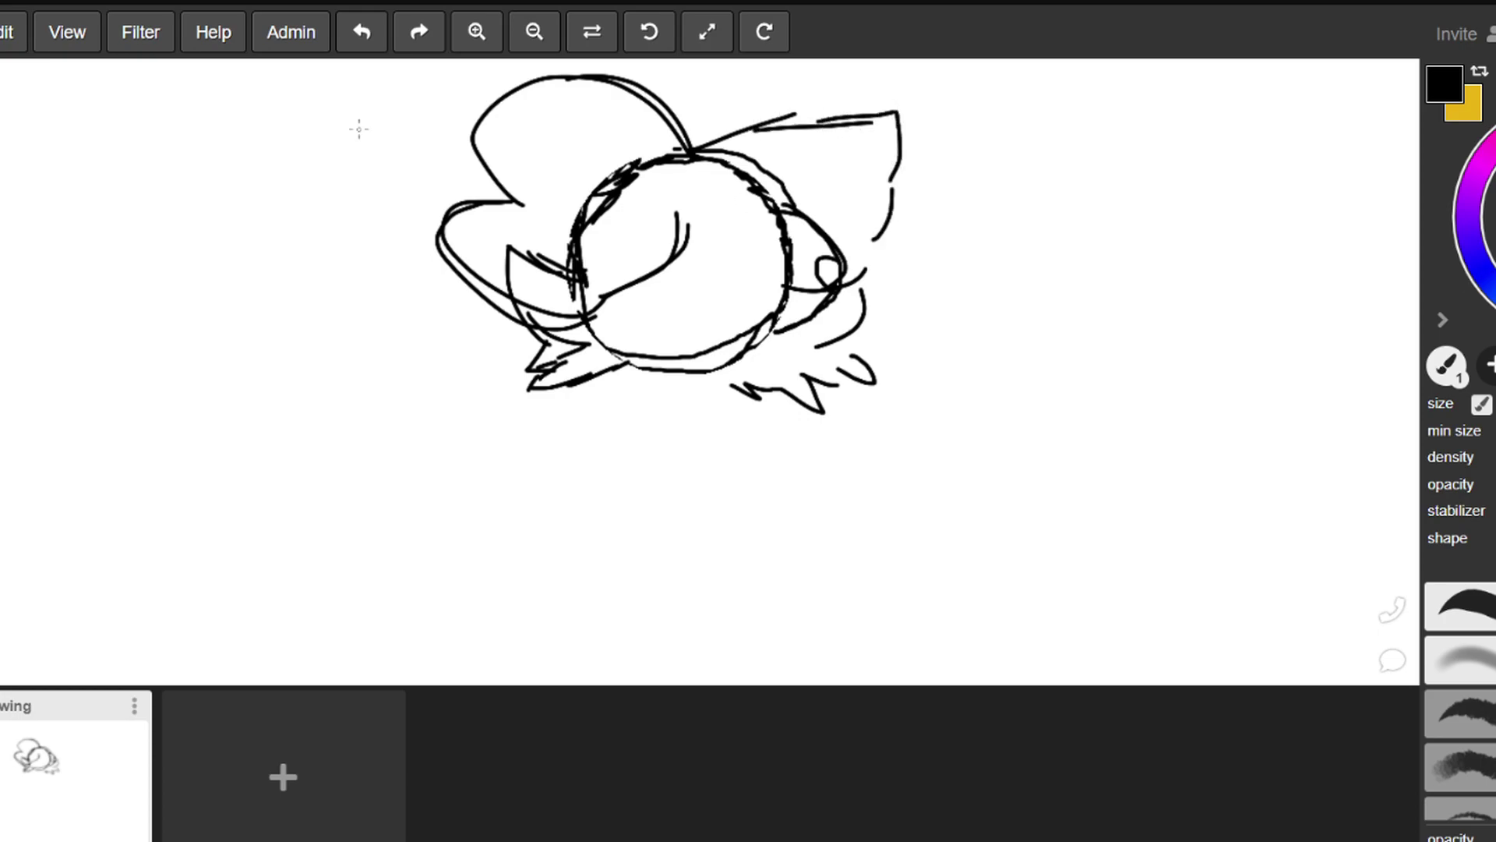
left_click(354, 43)
left_click(355, 42)
left_click(357, 43)
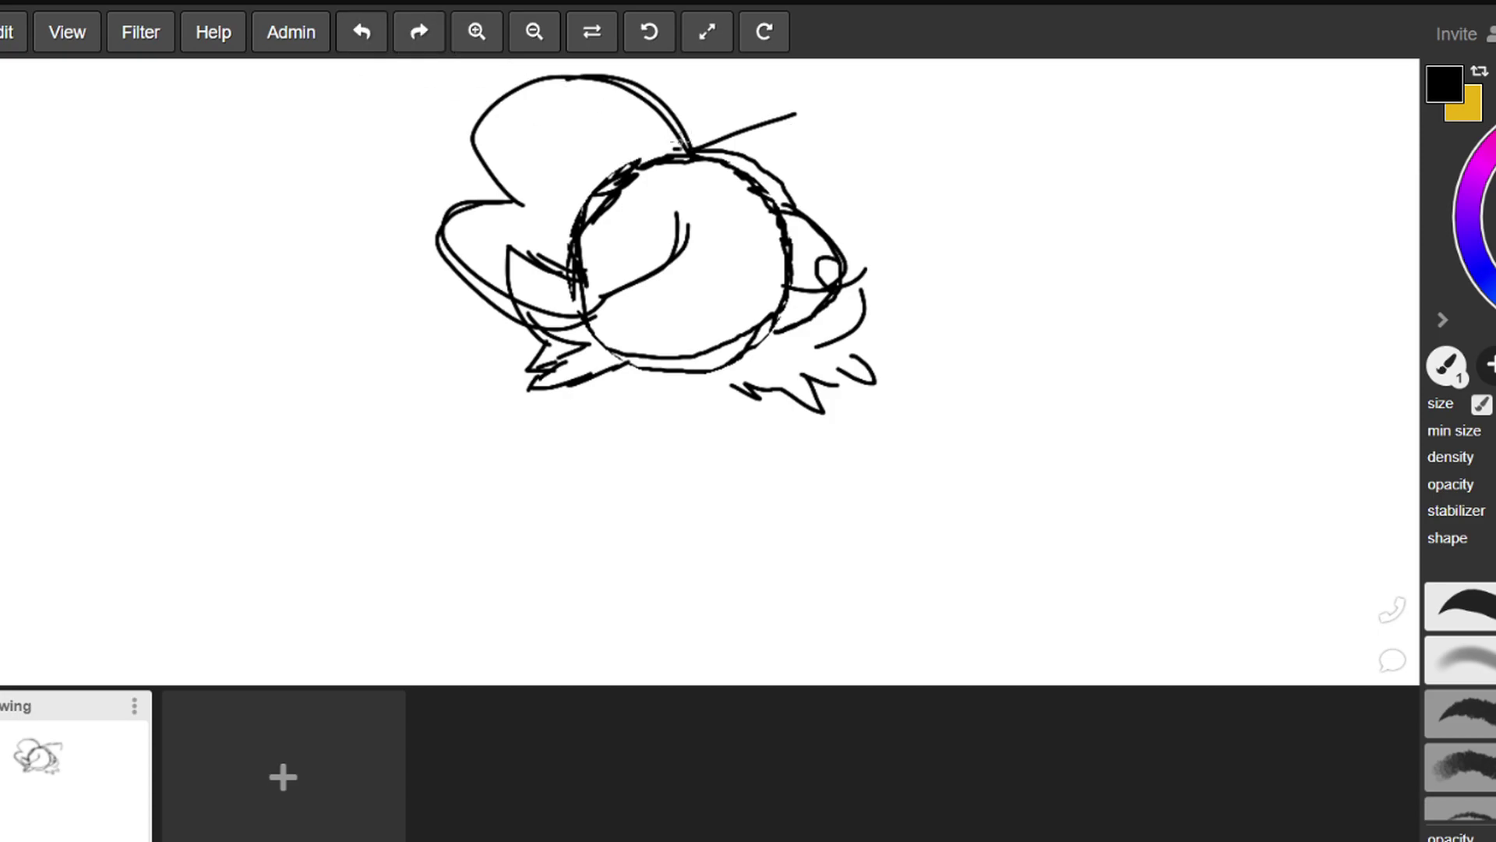
mouse_move(689, 150)
left_mouse_down()
mouse_move(793, 117)
mouse_move(861, 125)
mouse_move(876, 176)
mouse_move(799, 213)
mouse_move(786, 209)
mouse_move(824, 162)
mouse_move(797, 185)
left_mouse_up()
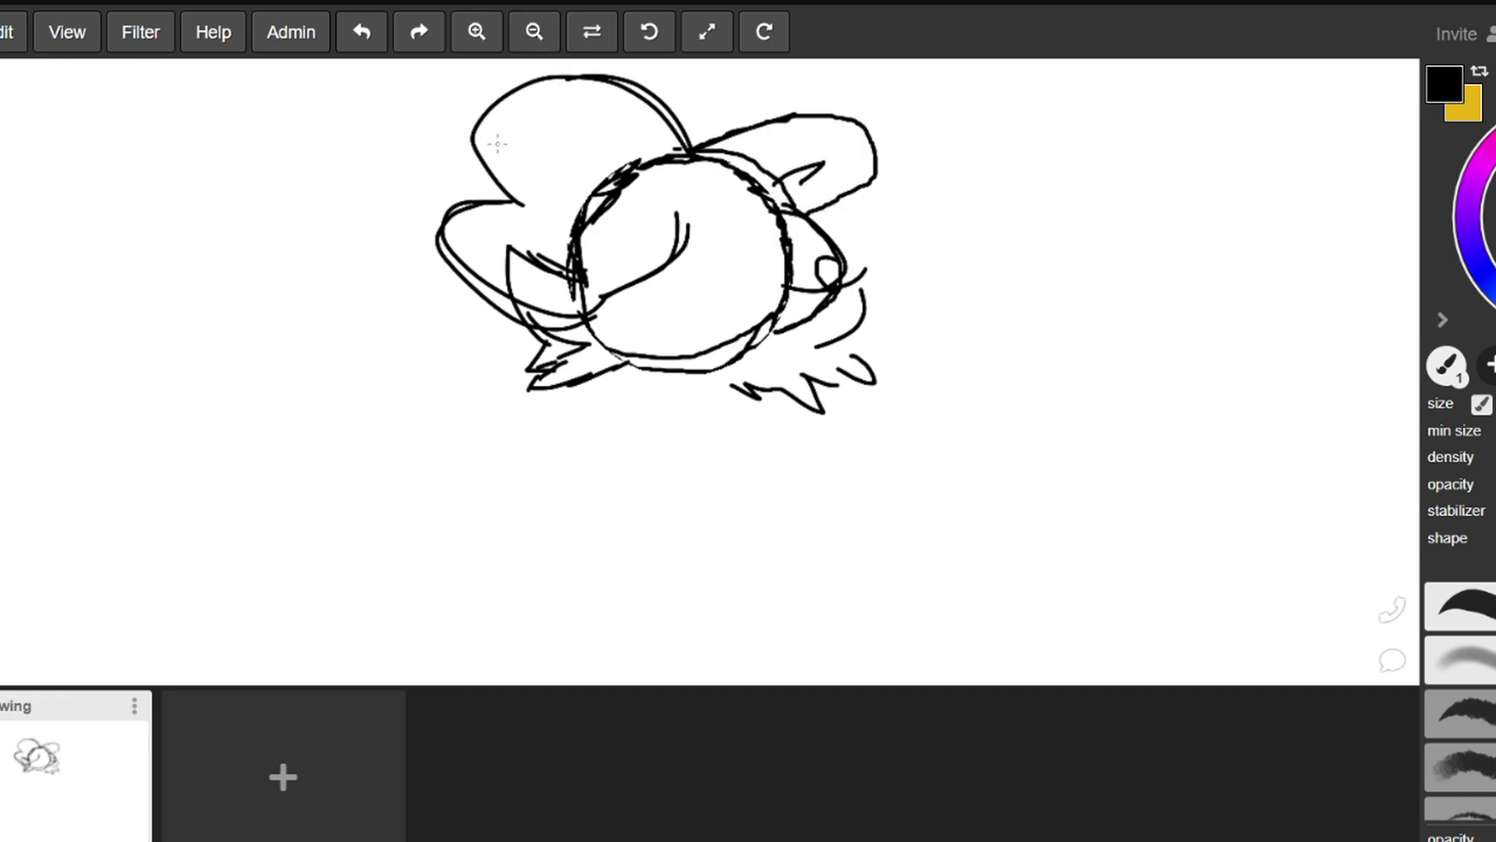
left_click(362, 33)
left_click(361, 33)
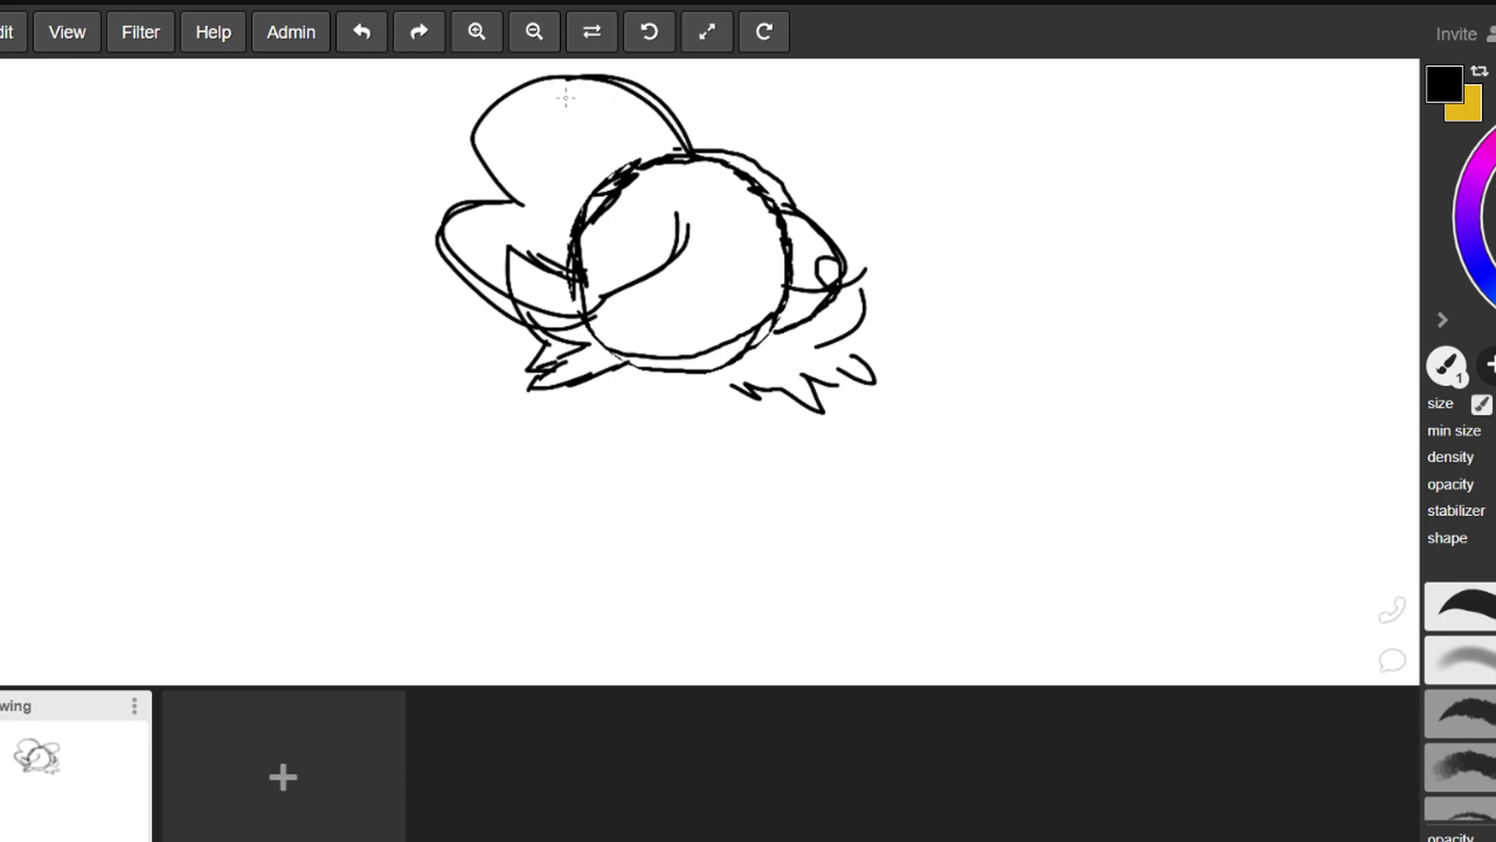
Draw a long pointed shape extending right from the top of the head and a narrow loop inside it
mouse_move(692, 148)
left_mouse_down()
mouse_move(969, 119)
mouse_move(883, 248)
left_mouse_up()
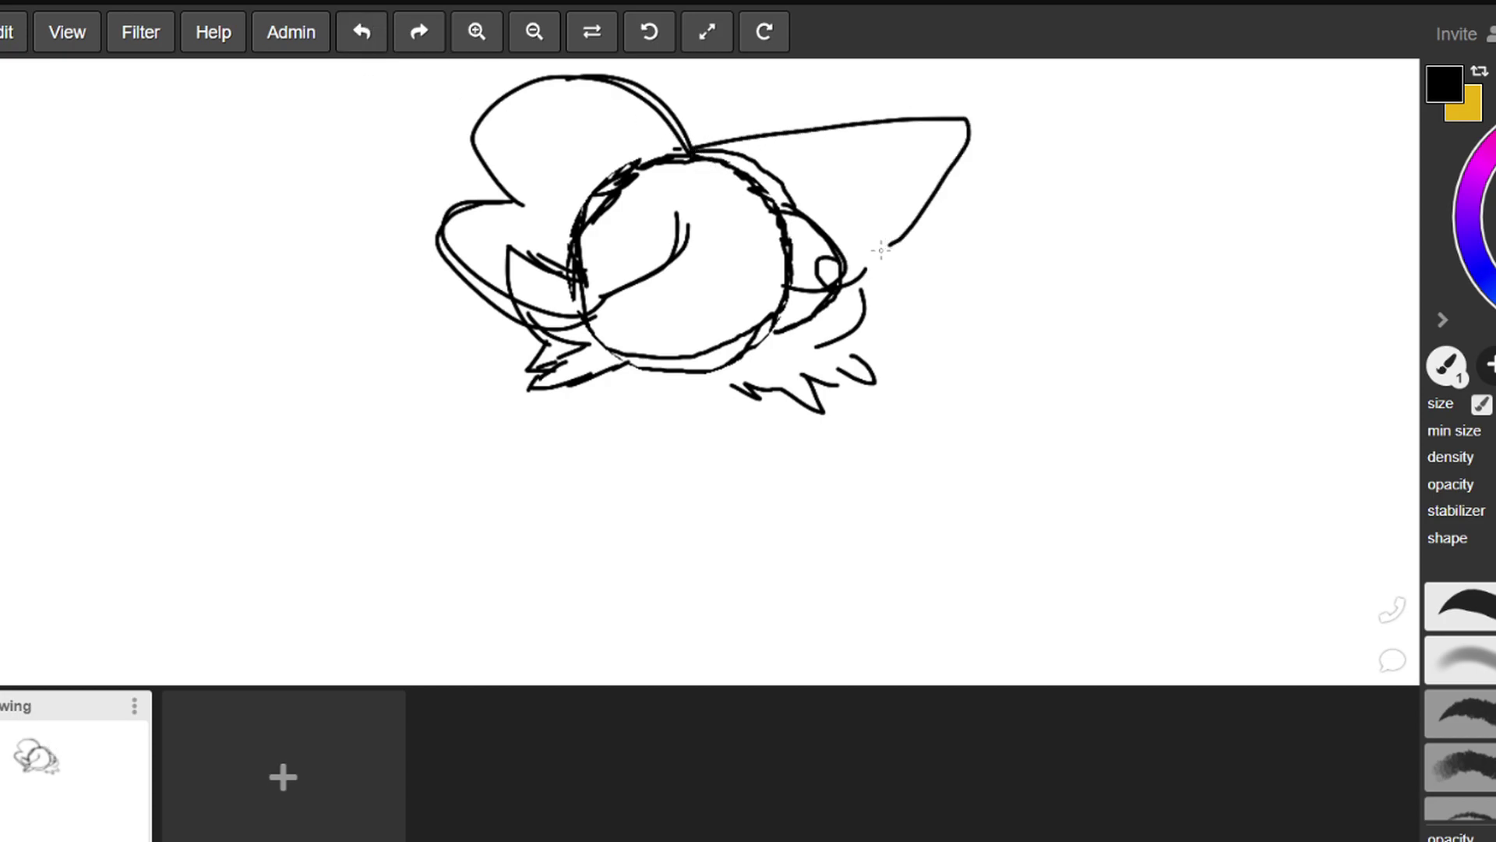
mouse_move(822, 208)
left_mouse_down()
mouse_move(852, 220)
mouse_move(874, 195)
mouse_move(841, 195)
mouse_move(828, 215)
left_mouse_up()
left_click(362, 33)
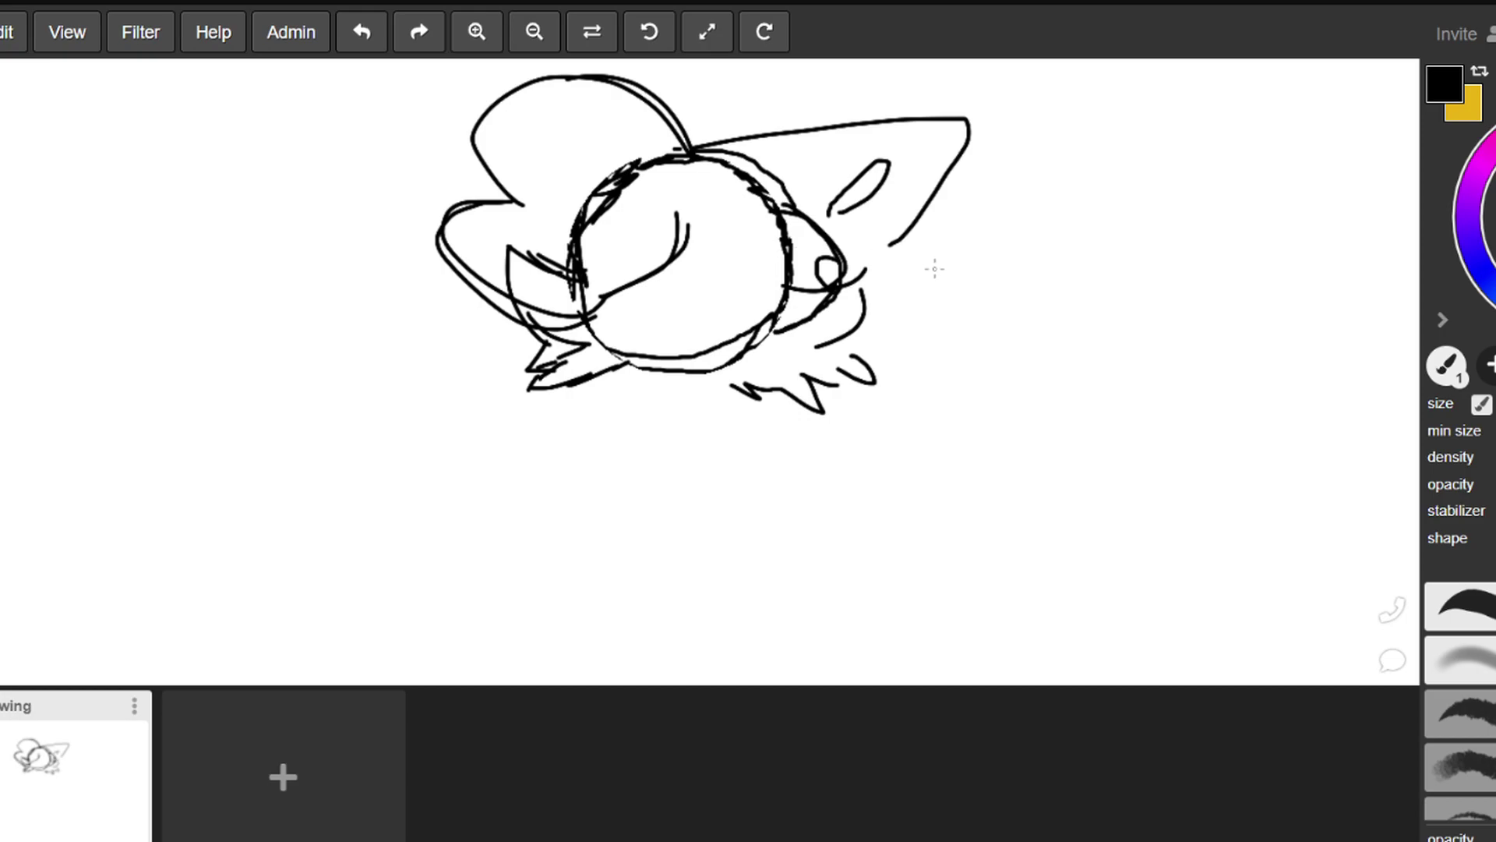
Sketch small curled fur tufts on the right cheek, between the pointed ear and the lower fur spikes
mouse_move(876, 257)
left_mouse_down()
mouse_move(922, 225)
mouse_move(909, 296)
mouse_move(859, 336)
left_mouse_up()
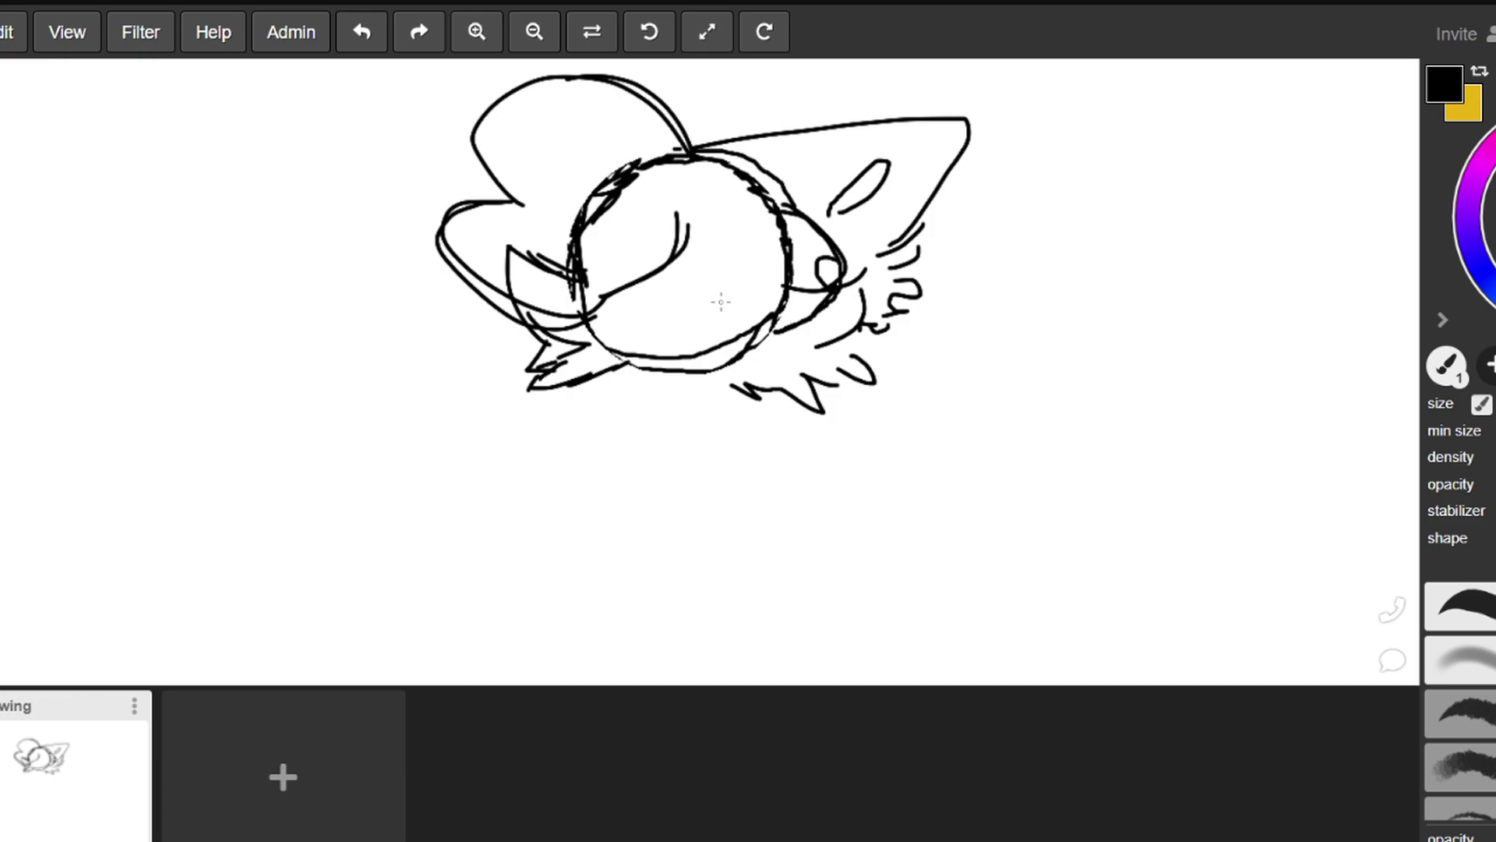
mouse_move(572, 390)
left_mouse_down()
mouse_move(520, 419)
mouse_move(606, 468)
left_mouse_up()
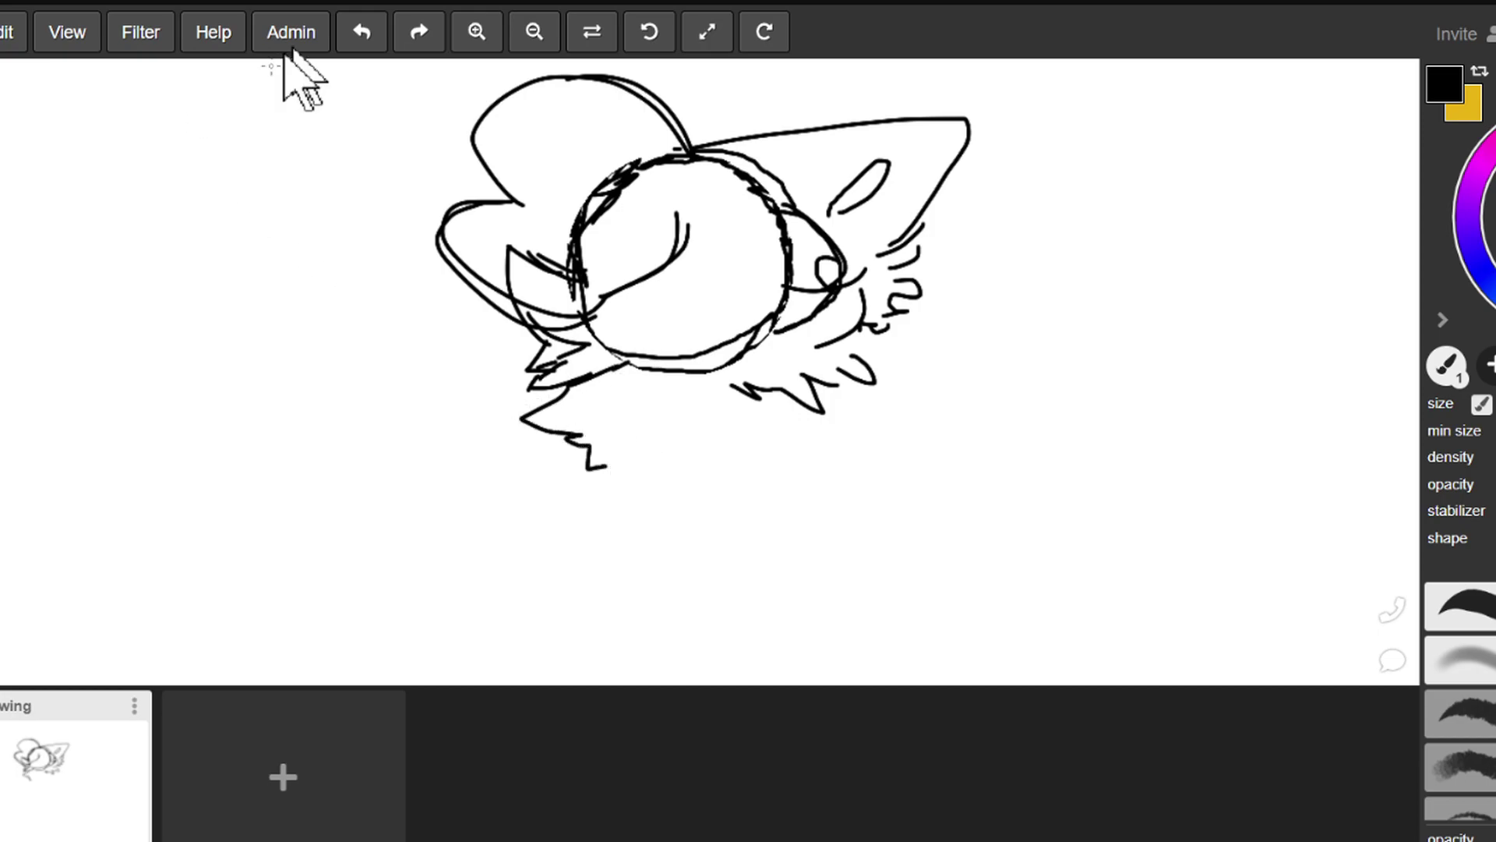
left_click(361, 32)
Draw a ragged collar under the head with a scribbled dark square pendant at its centre and a short horizontal line above
left_click_drag(578, 380, 612, 415)
mouse_move(758, 394)
left_mouse_down()
mouse_move(612, 416)
mouse_move(690, 434)
mouse_move(686, 414)
mouse_move(685, 427)
mouse_move(659, 419)
mouse_move(668, 431)
mouse_move(654, 415)
left_mouse_up()
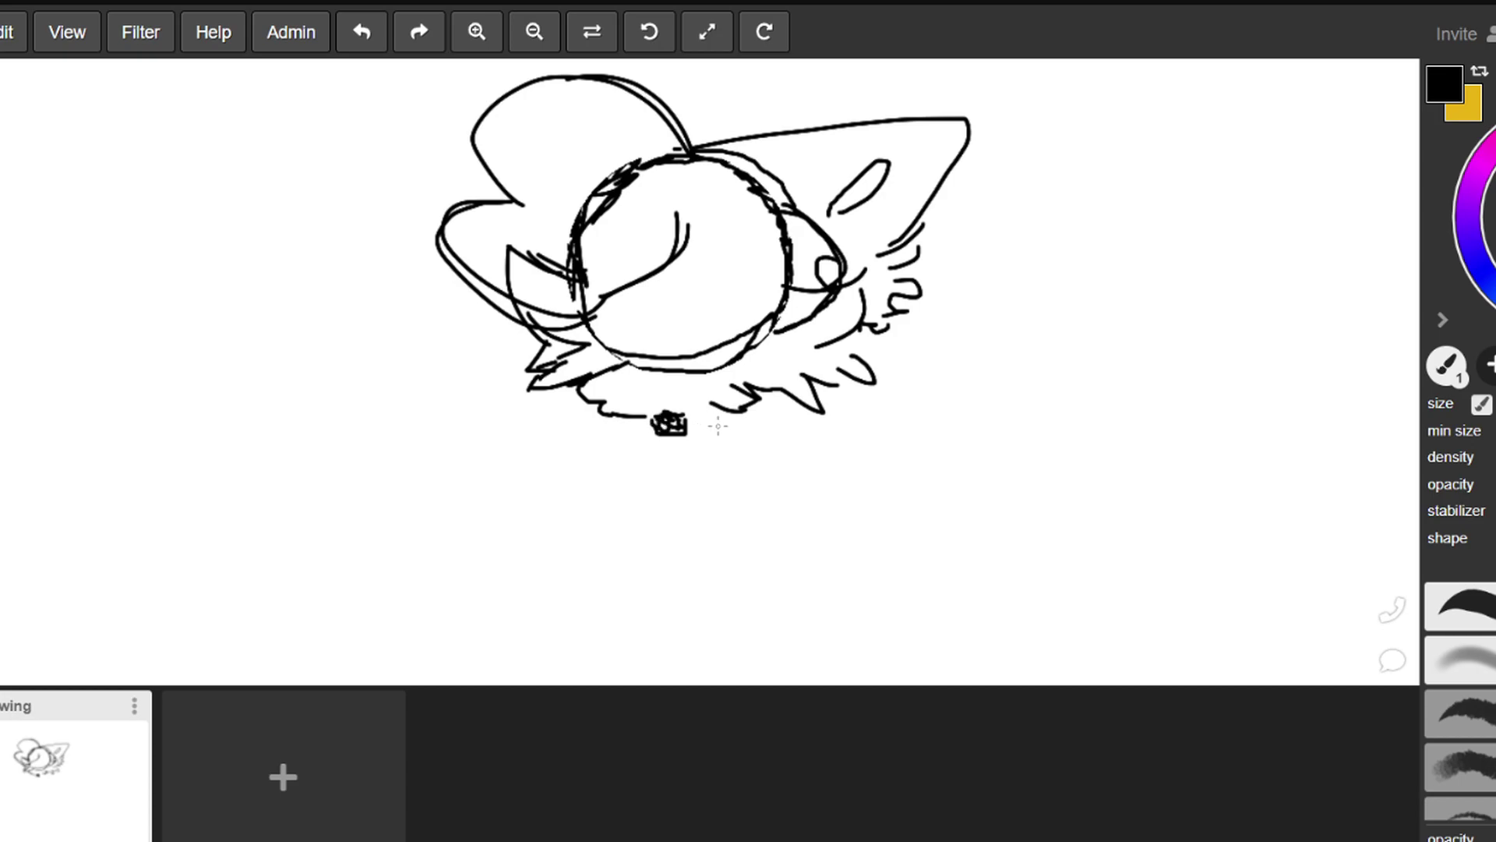
mouse_move(661, 419)
left_mouse_down()
mouse_move(674, 435)
mouse_move(675, 416)
mouse_move(649, 428)
left_mouse_up()
left_click_drag(614, 395, 739, 361)
left_click(364, 32)
left_click_drag(617, 392, 706, 390)
left_click_drag(687, 421, 709, 402)
Outline the torso below the collar with a wavy left side, a right side and a broken bottom line
mouse_move(568, 425)
left_mouse_down()
mouse_move(504, 616)
mouse_move(543, 644)
left_mouse_up()
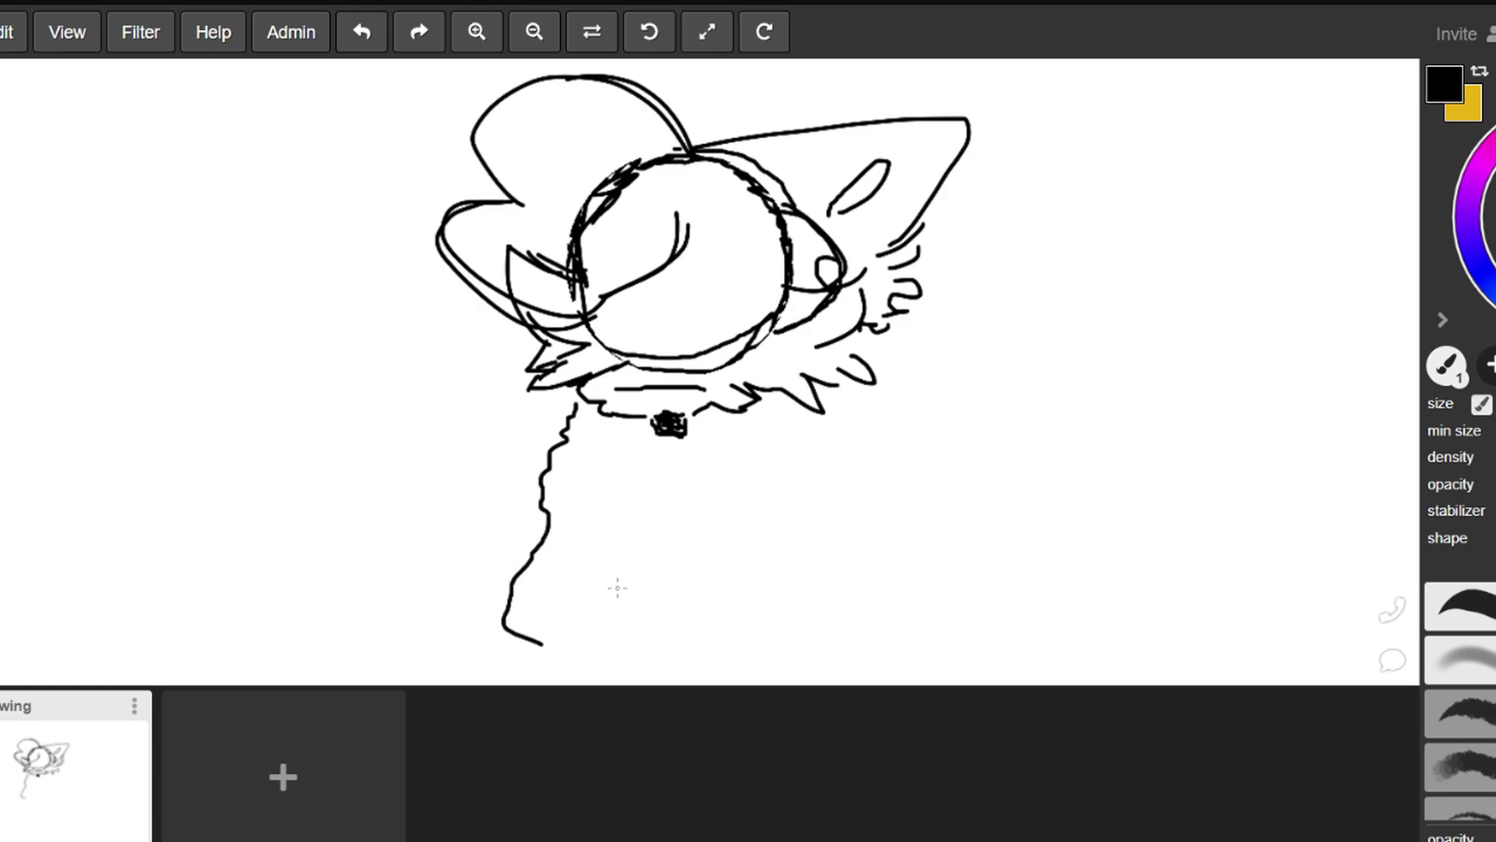
left_click_drag(785, 421, 828, 643)
left_click_drag(580, 655, 814, 635)
mouse_move(813, 571)
left_mouse_down()
mouse_move(884, 604)
mouse_move(866, 627)
left_mouse_up()
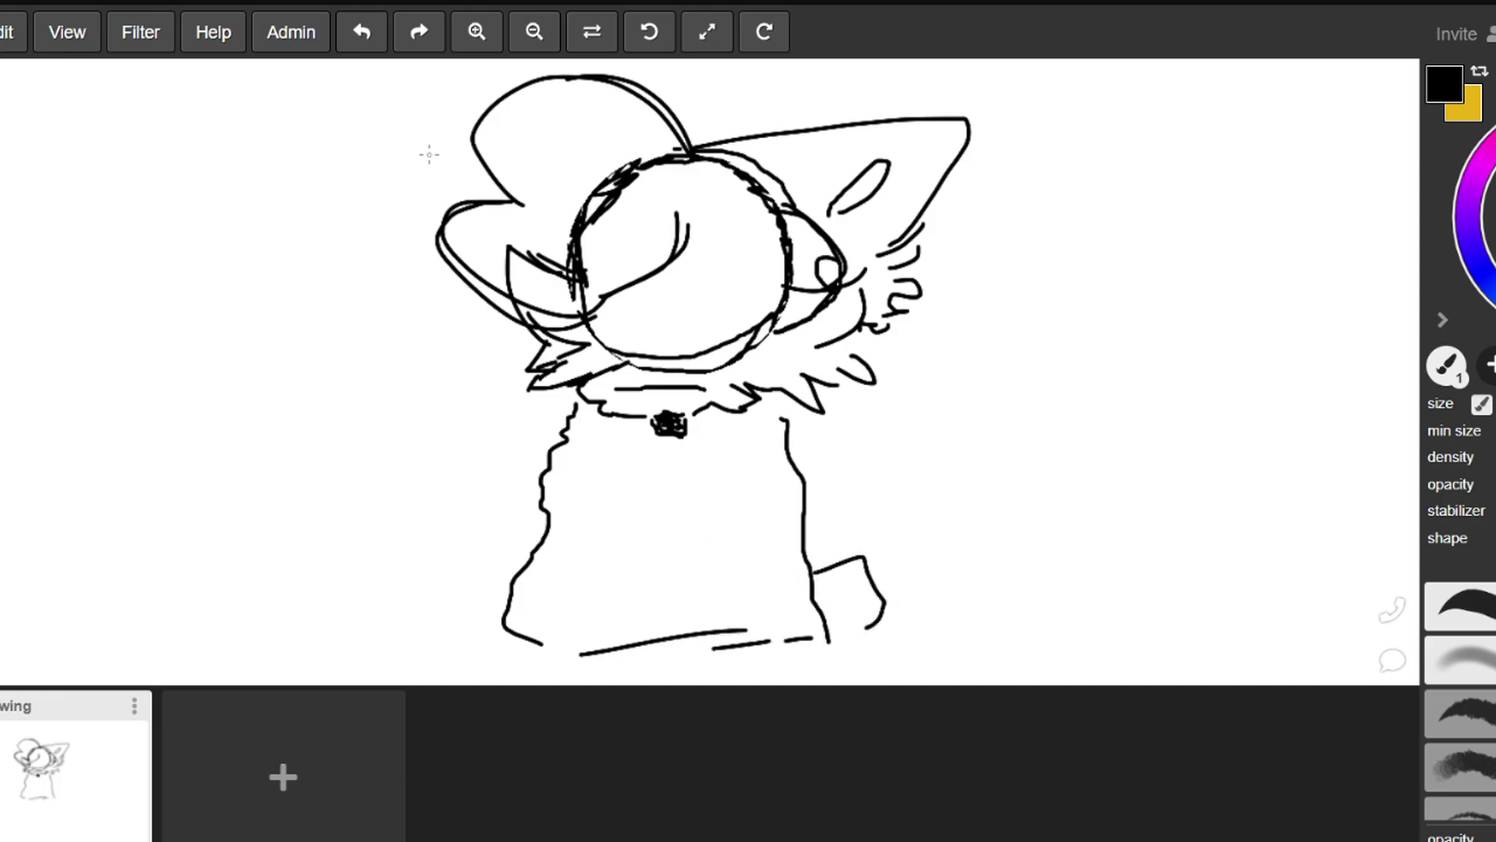
left_click(363, 33)
Draw a rounded sleeve on the torso's left side and the inner edge of a raised forearm beside it
mouse_move(564, 399)
left_mouse_down()
mouse_move(468, 476)
mouse_move(499, 555)
mouse_move(522, 560)
mouse_move(438, 555)
mouse_move(425, 570)
left_mouse_up()
left_click_drag(437, 469, 422, 578)
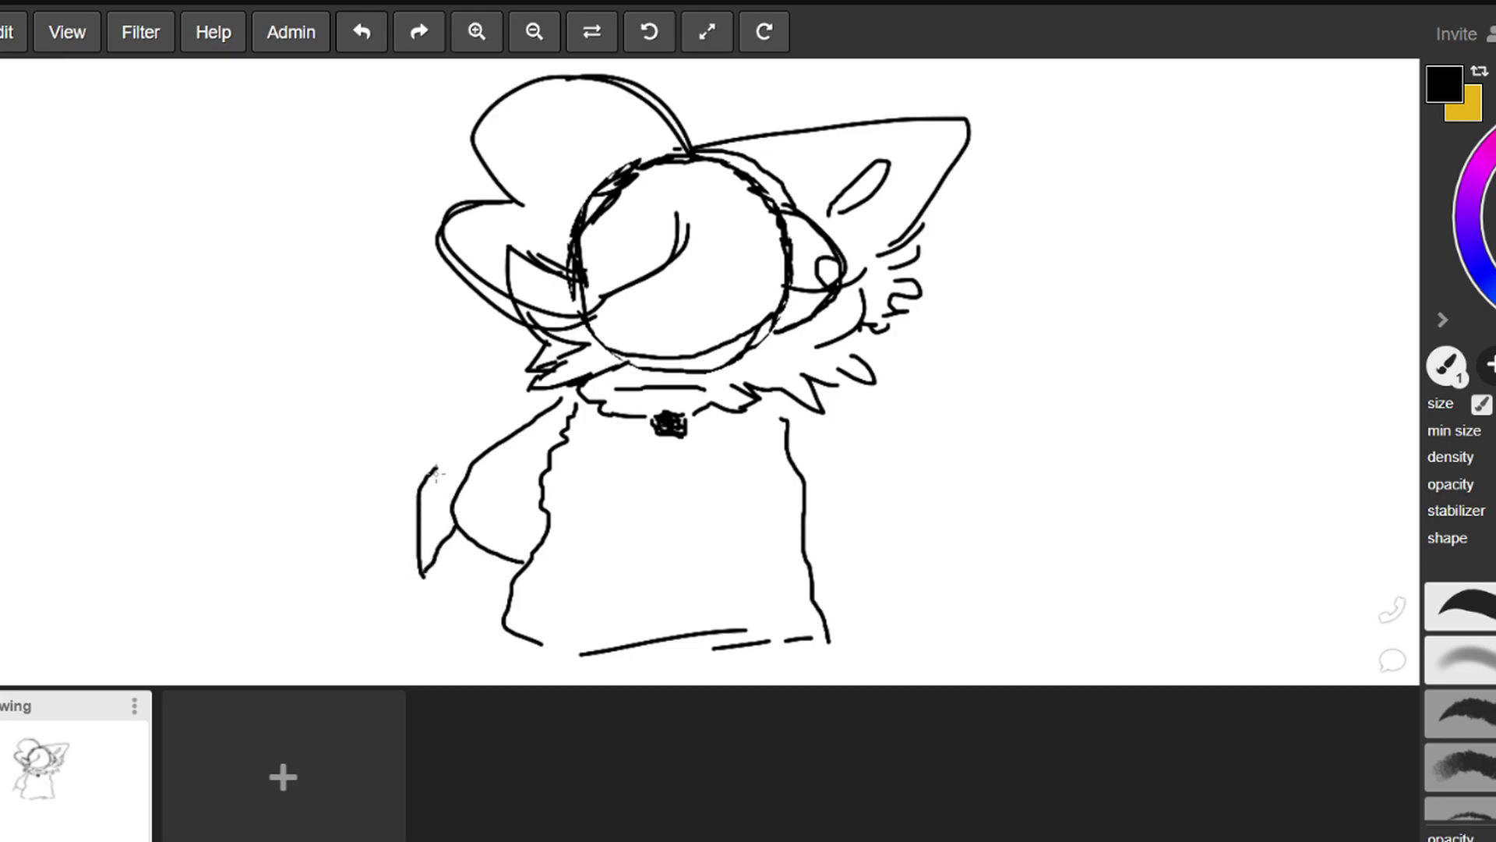
Try a ragged, furry outline for the raised left forearm and paw, and undo it
mouse_move(437, 470)
left_mouse_down()
mouse_move(441, 435)
mouse_move(411, 424)
mouse_move(356, 438)
mouse_move(347, 466)
mouse_move(350, 524)
mouse_move(325, 571)
mouse_move(343, 618)
mouse_move(366, 633)
mouse_move(397, 625)
left_mouse_up()
mouse_move(502, 569)
left_mouse_down()
mouse_move(515, 596)
mouse_move(477, 628)
mouse_move(407, 630)
left_mouse_up()
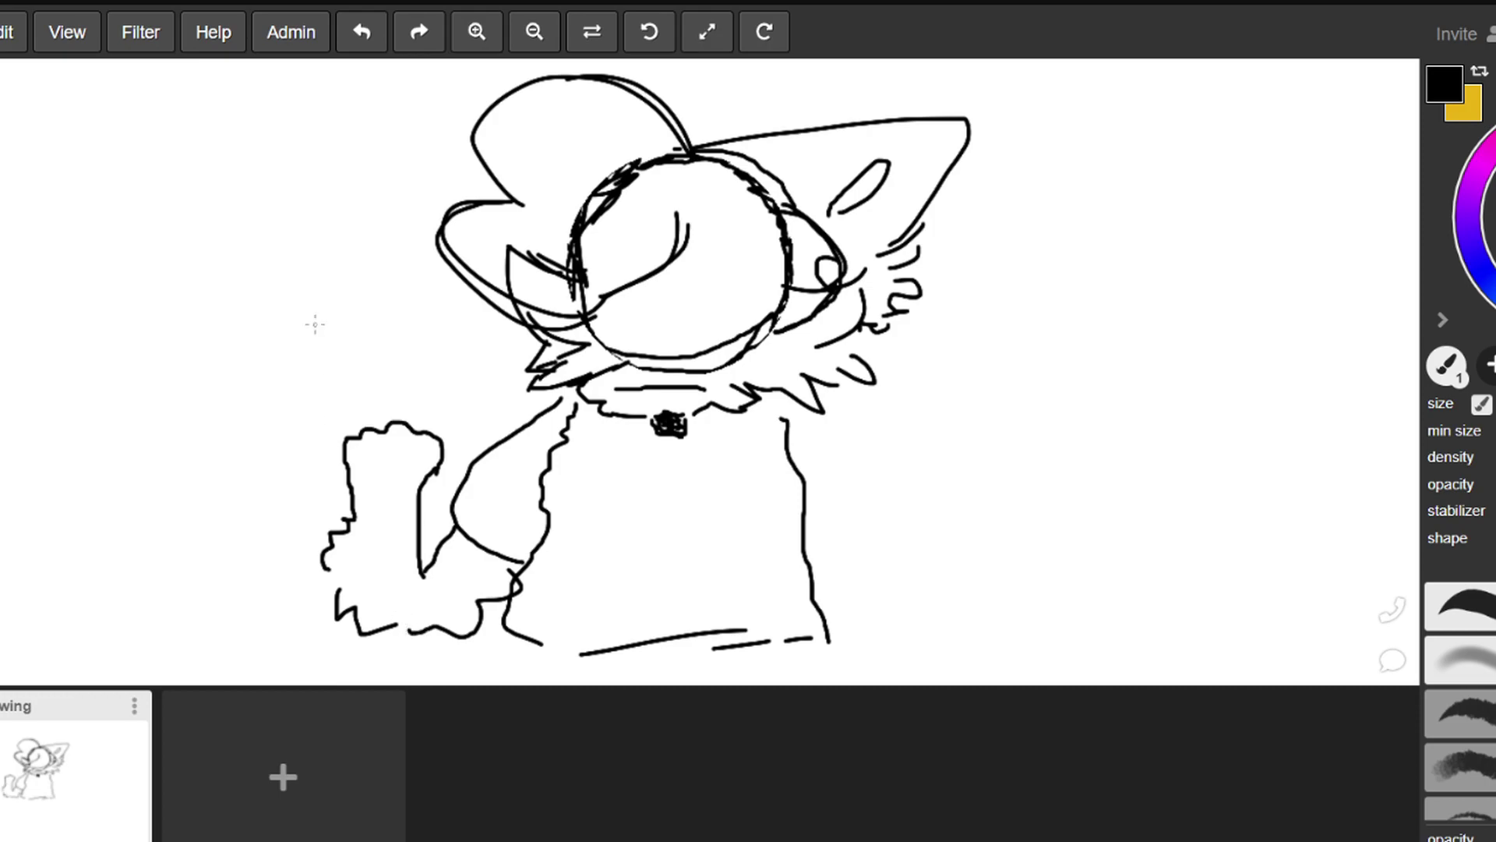
left_click(365, 40)
left_click(364, 40)
left_click(366, 40)
left_click(366, 41)
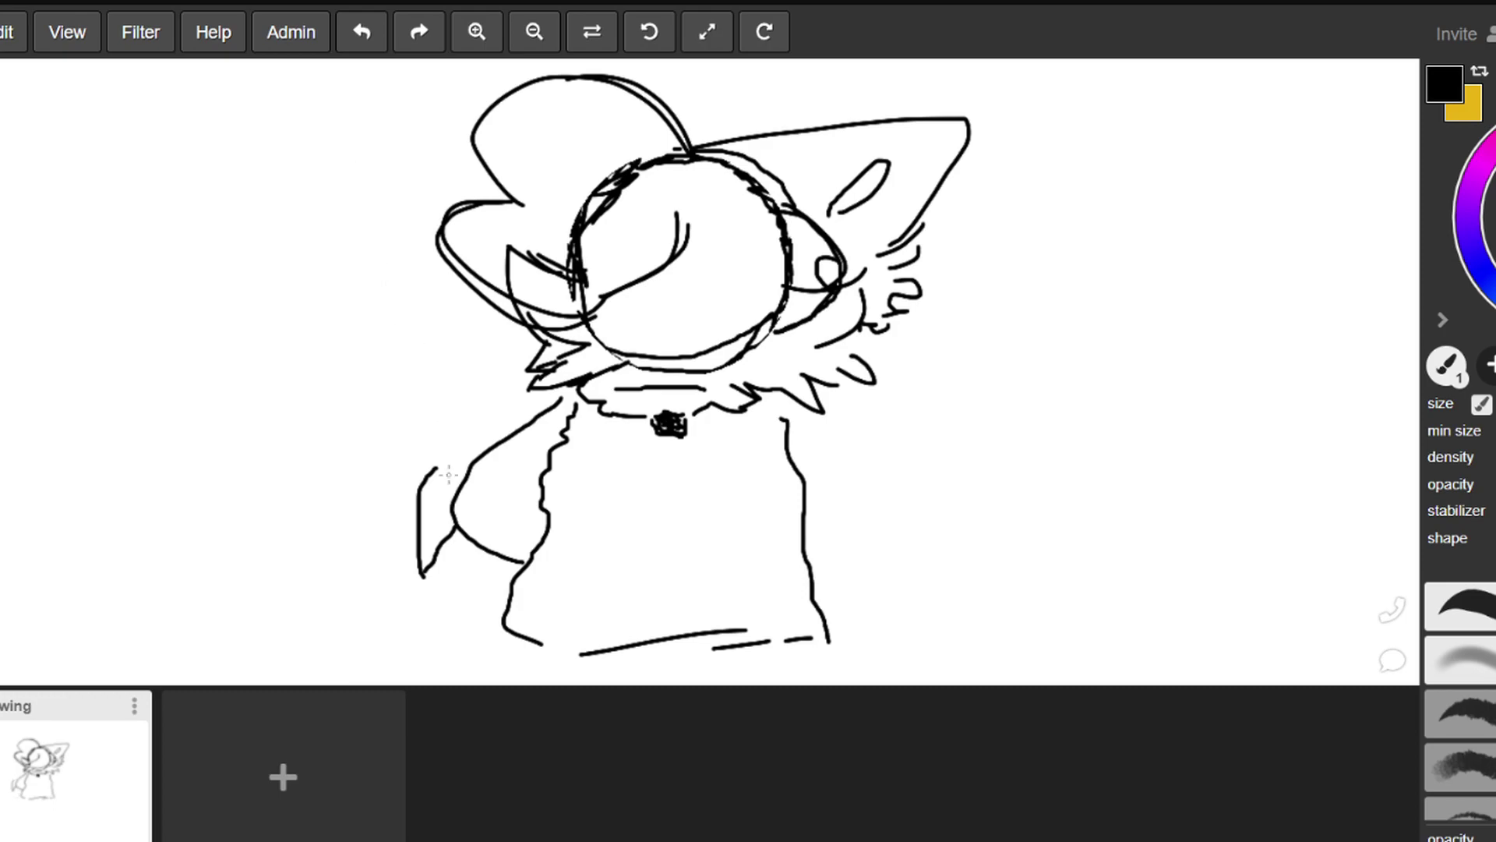
Try a smooth raised left forearm with a rounded paw and a wavy toe-pad shape inside it
mouse_move(430, 474)
left_mouse_down()
mouse_move(438, 460)
mouse_move(411, 427)
mouse_move(356, 430)
mouse_move(337, 464)
mouse_move(364, 615)
mouse_move(393, 631)
mouse_move(491, 624)
left_mouse_up()
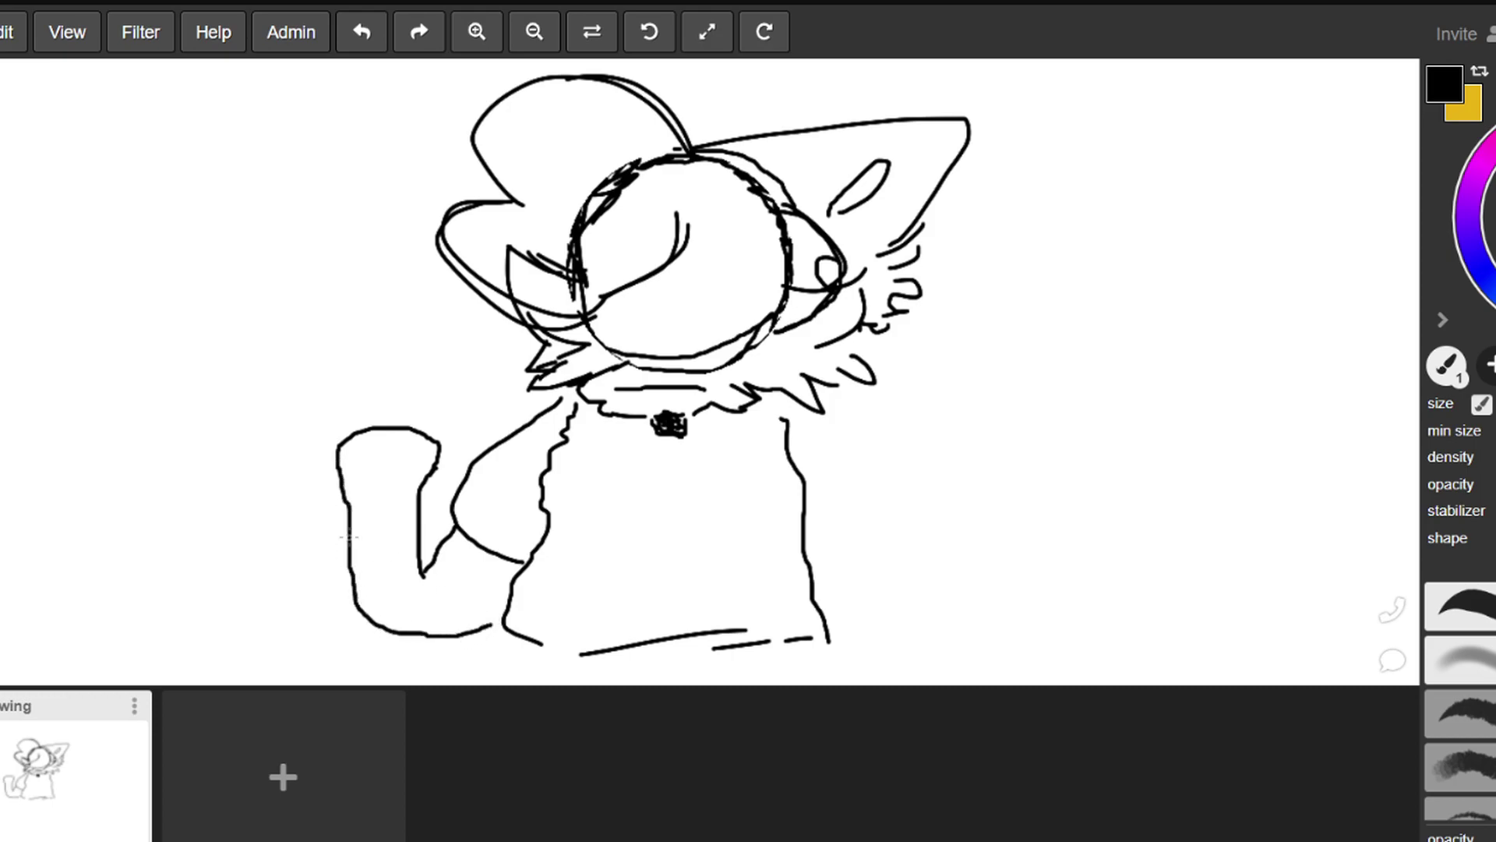
mouse_move(366, 449)
left_mouse_down()
mouse_move(350, 470)
mouse_move(382, 472)
mouse_move(413, 442)
mouse_move(368, 441)
mouse_move(363, 488)
mouse_move(403, 476)
left_mouse_up()
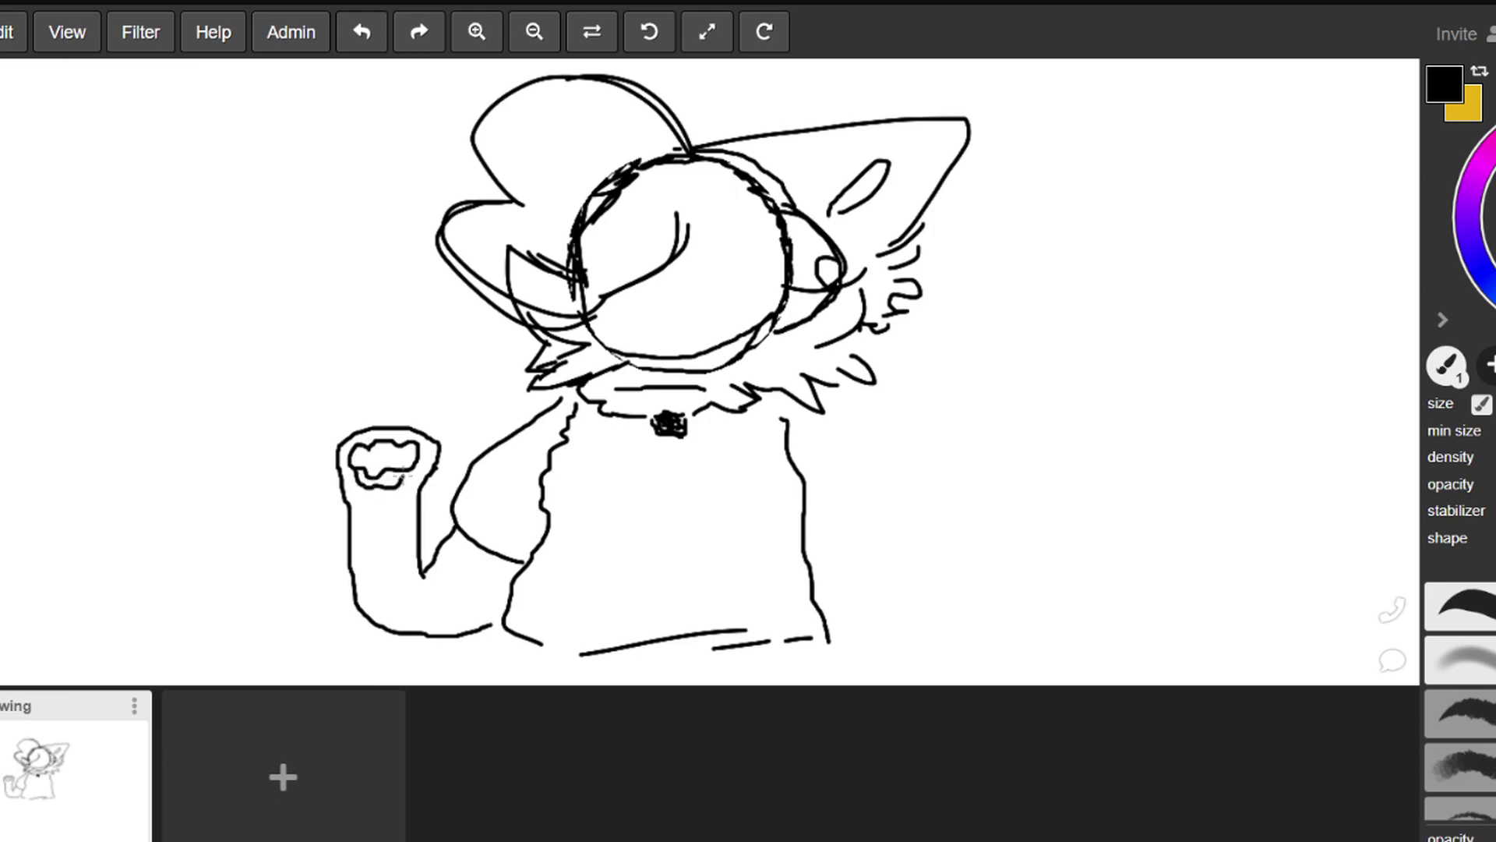
left_click(360, 32)
mouse_move(355, 470)
left_mouse_down()
mouse_move(360, 508)
mouse_move(376, 489)
left_mouse_up()
left_click(360, 32)
Try a lower paw pad on the raised paw, and redraw both the toe pads and the lower pad
scroll(366, 494, "up", 3)
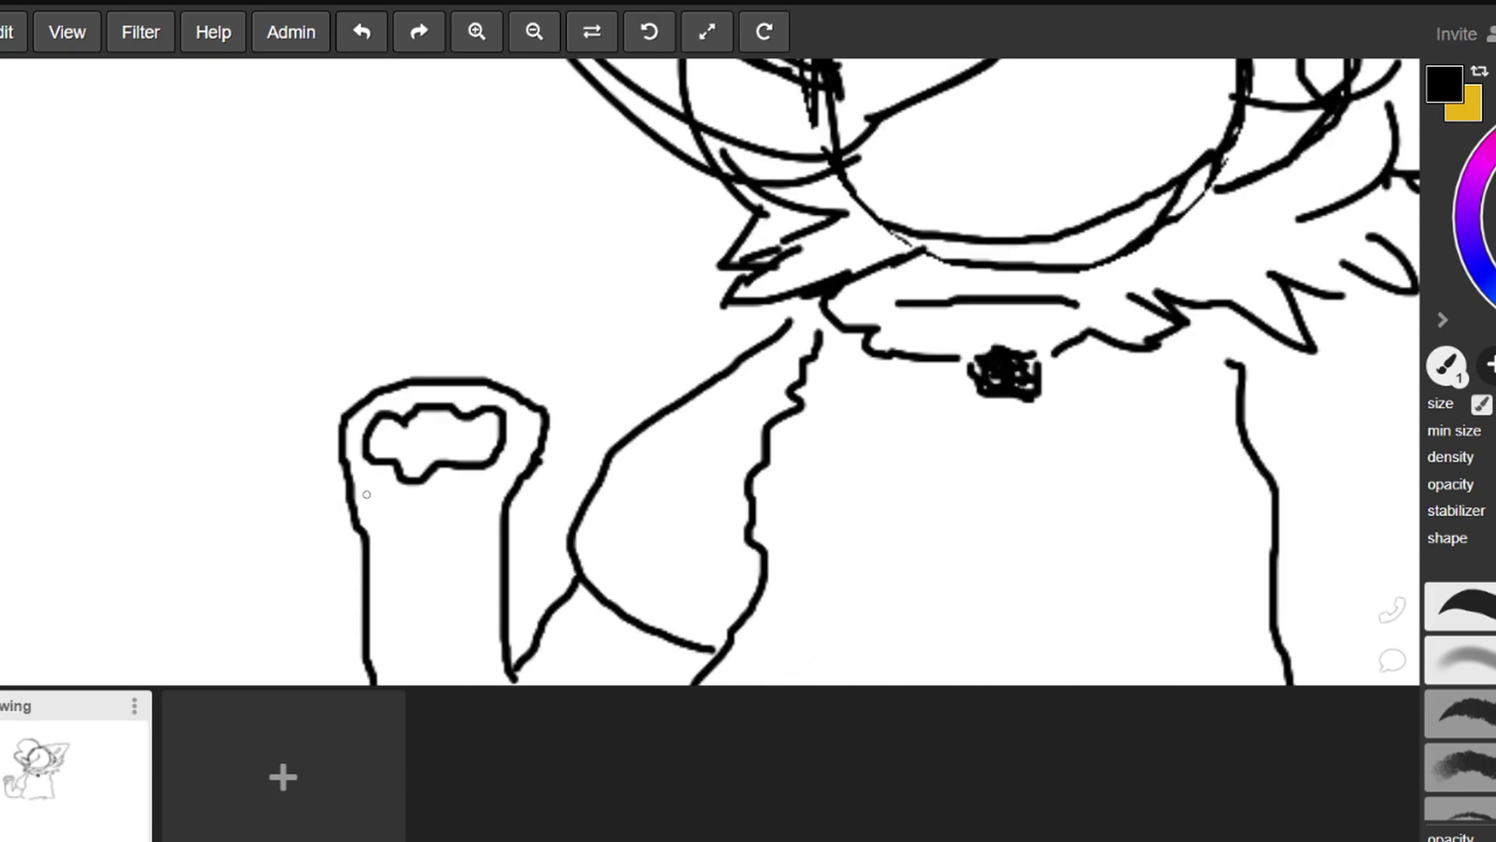
scroll(366, 495, "up", 3)
mouse_move(379, 425)
left_mouse_down()
mouse_move(390, 577)
mouse_move(479, 581)
mouse_move(511, 433)
left_mouse_up()
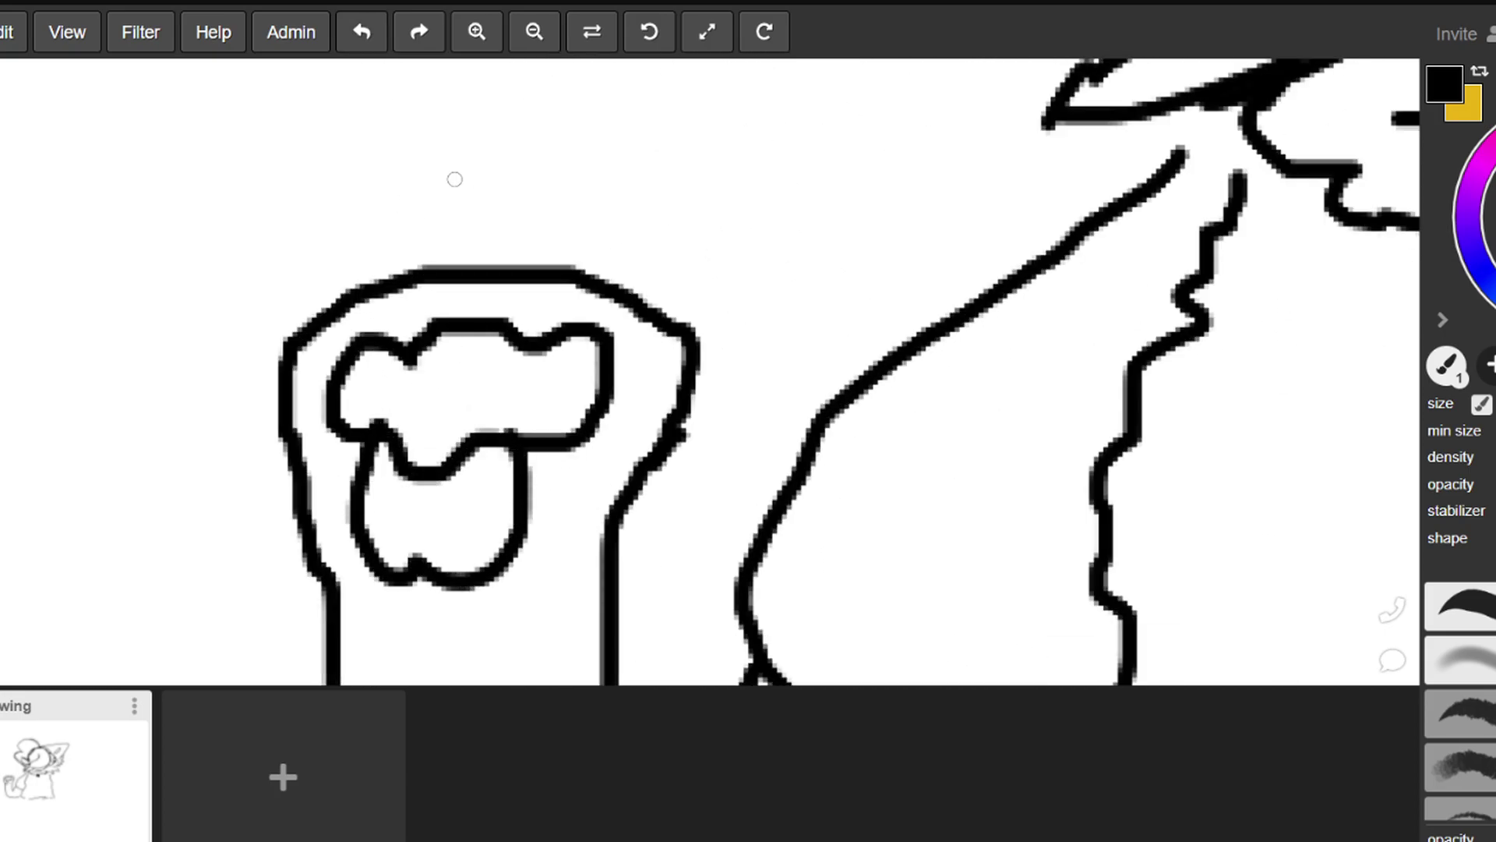
left_click(380, 25)
left_click(381, 25)
mouse_move(408, 344)
left_mouse_down()
mouse_move(334, 328)
mouse_move(390, 433)
mouse_move(424, 405)
mouse_move(424, 302)
mouse_move(495, 335)
mouse_move(520, 300)
mouse_move(561, 362)
mouse_move(441, 446)
mouse_move(482, 417)
left_mouse_up()
mouse_move(355, 436)
left_mouse_down()
mouse_move(337, 521)
mouse_move(413, 532)
mouse_move(501, 499)
mouse_move(505, 425)
mouse_move(487, 404)
left_mouse_up()
scroll(428, 311, "down", 3)
scroll(385, 305, "down", 5)
Undo the paw pads and the smooth outline of the raised forearm
key("e")
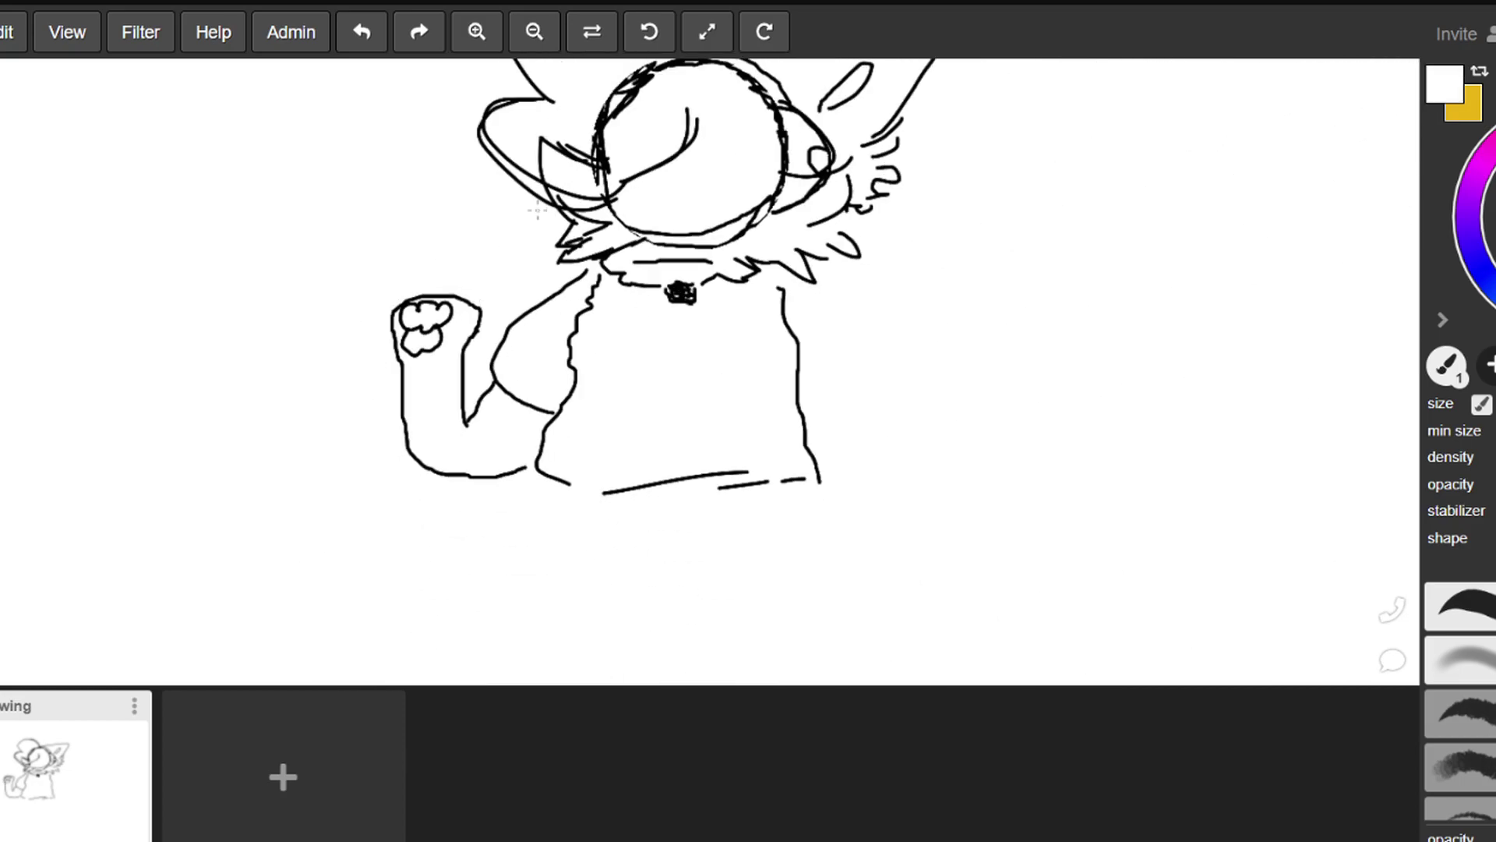
left_click(361, 39)
left_click(360, 43)
left_click(361, 43)
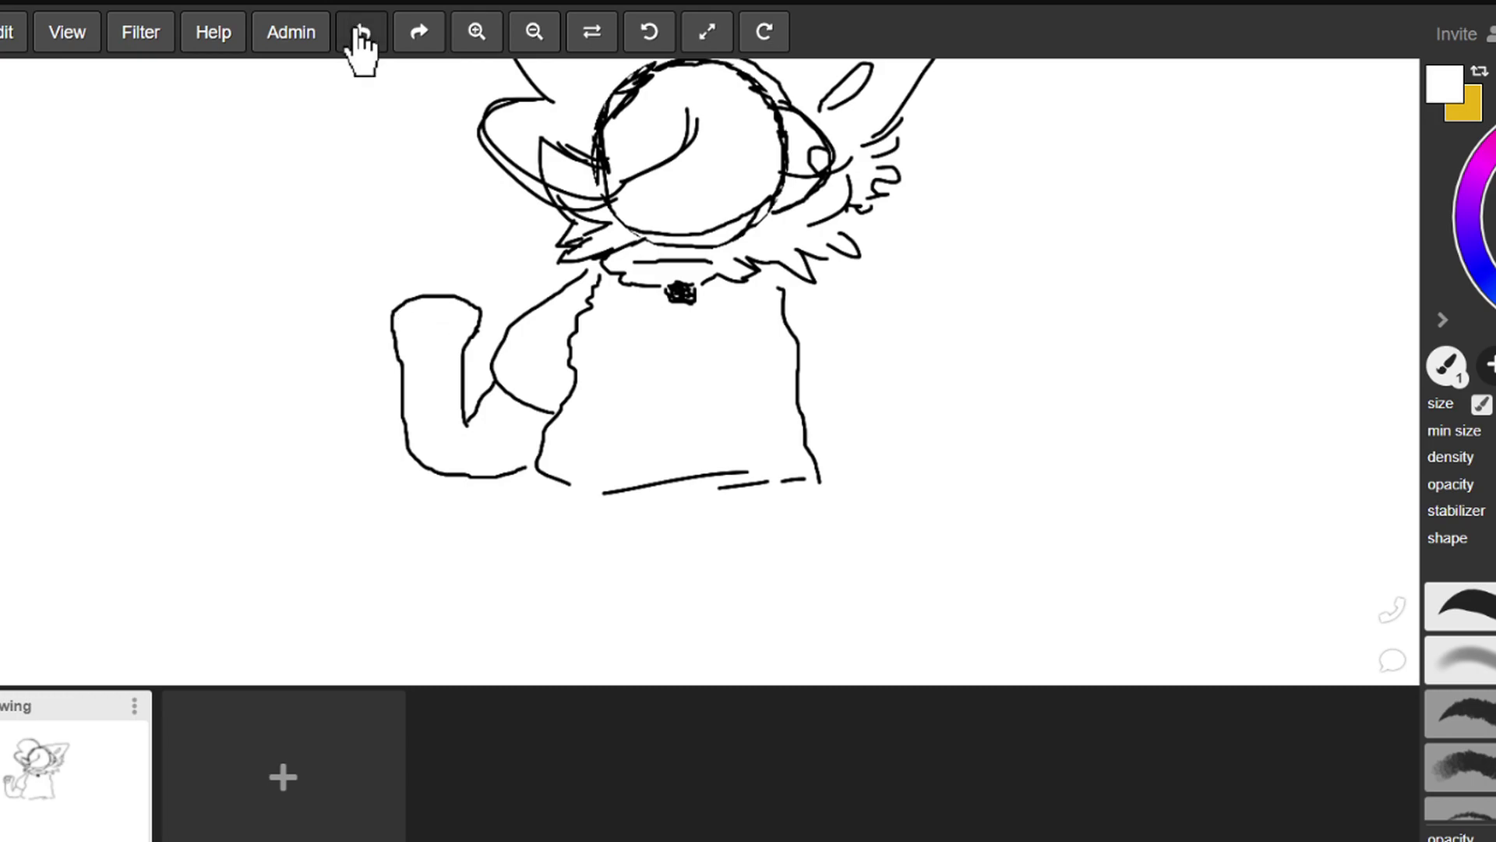
left_click(360, 43)
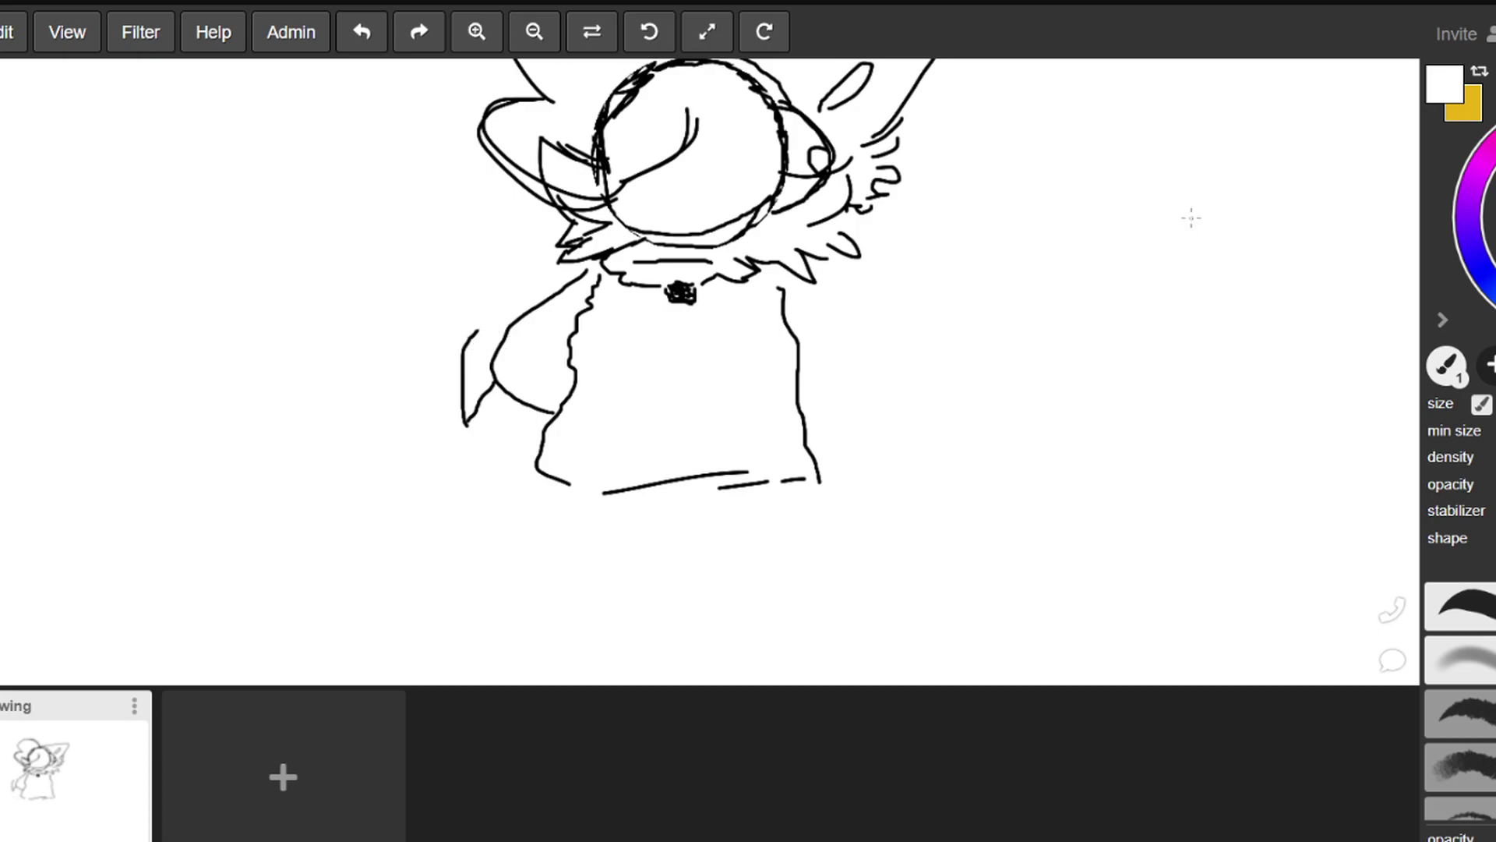
Try several rounded paw outlines in black above the forearm's inner edge, undoing each one and the inner edge
key("d")
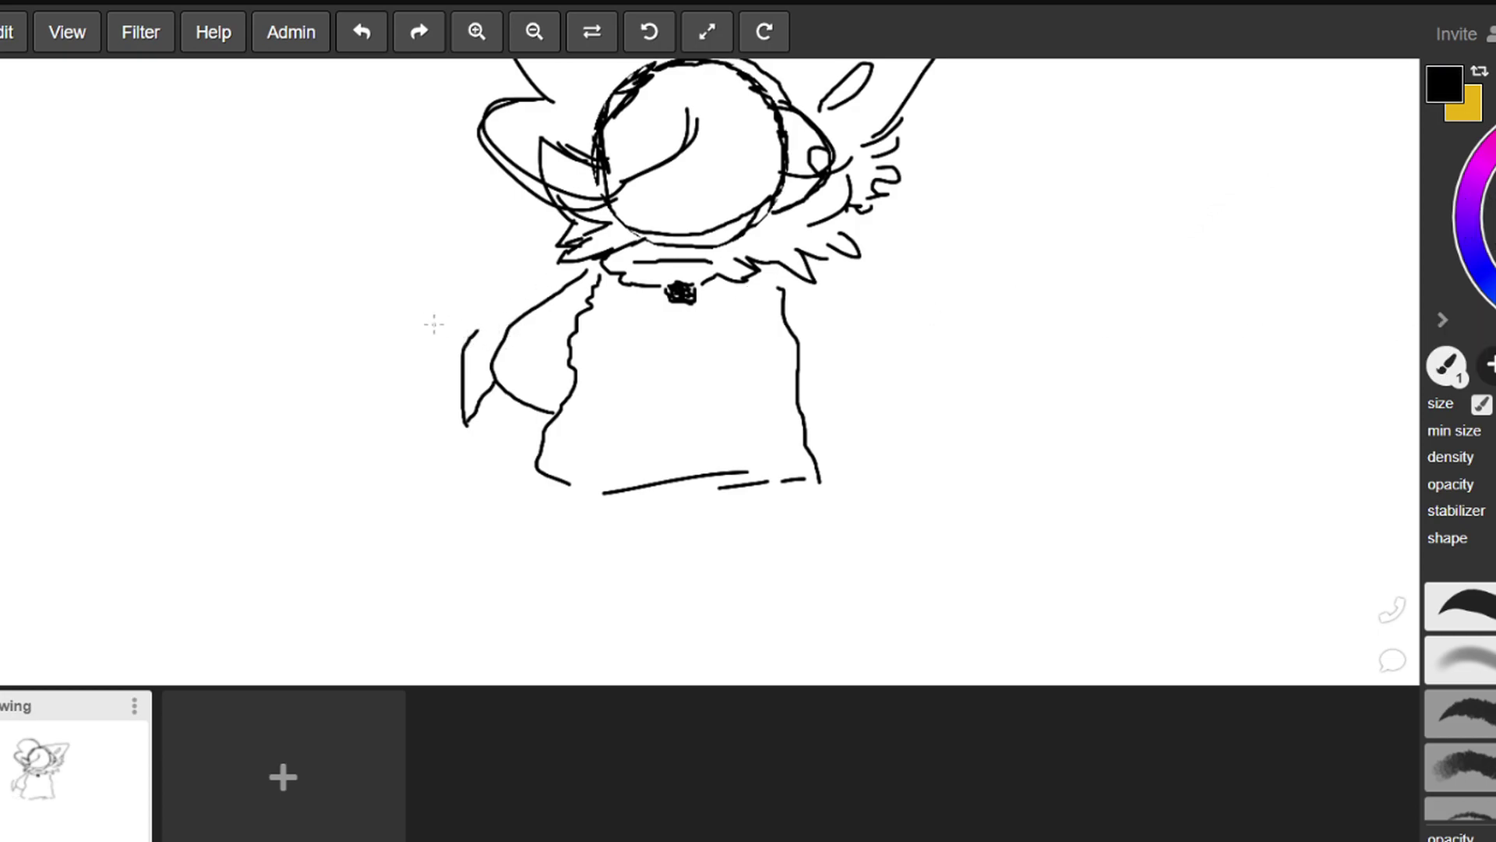
mouse_move(468, 309)
left_mouse_down()
mouse_move(433, 303)
mouse_move(419, 371)
left_mouse_up()
left_click(361, 32)
scroll(421, 264, "up", 5)
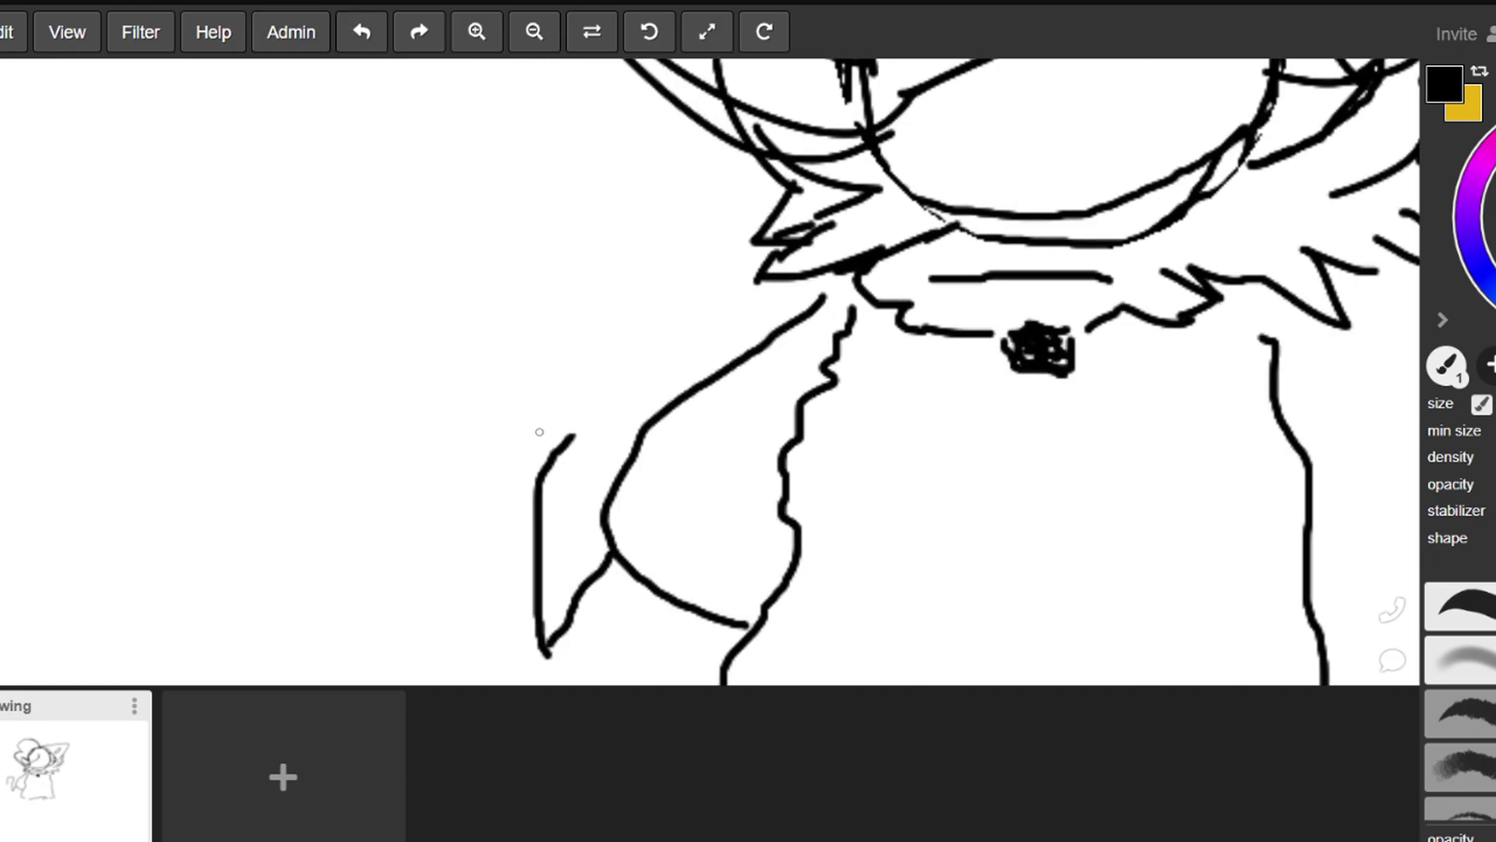
mouse_move(572, 446)
left_mouse_down()
mouse_move(566, 361)
mouse_move(433, 545)
left_mouse_up()
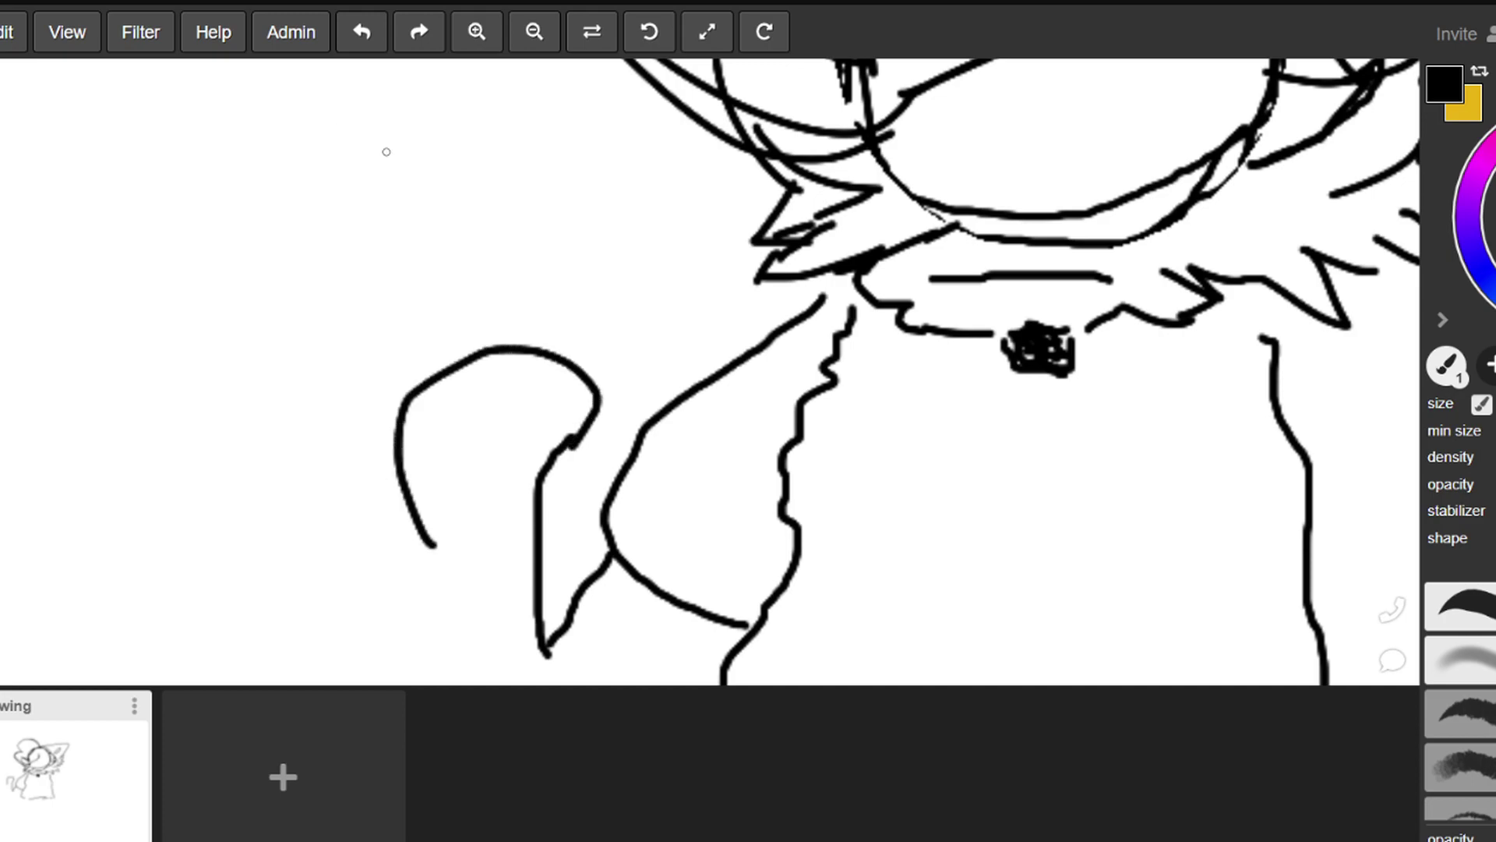
left_click(362, 32)
mouse_move(566, 438)
left_mouse_down()
mouse_move(385, 368)
mouse_move(410, 490)
left_mouse_up()
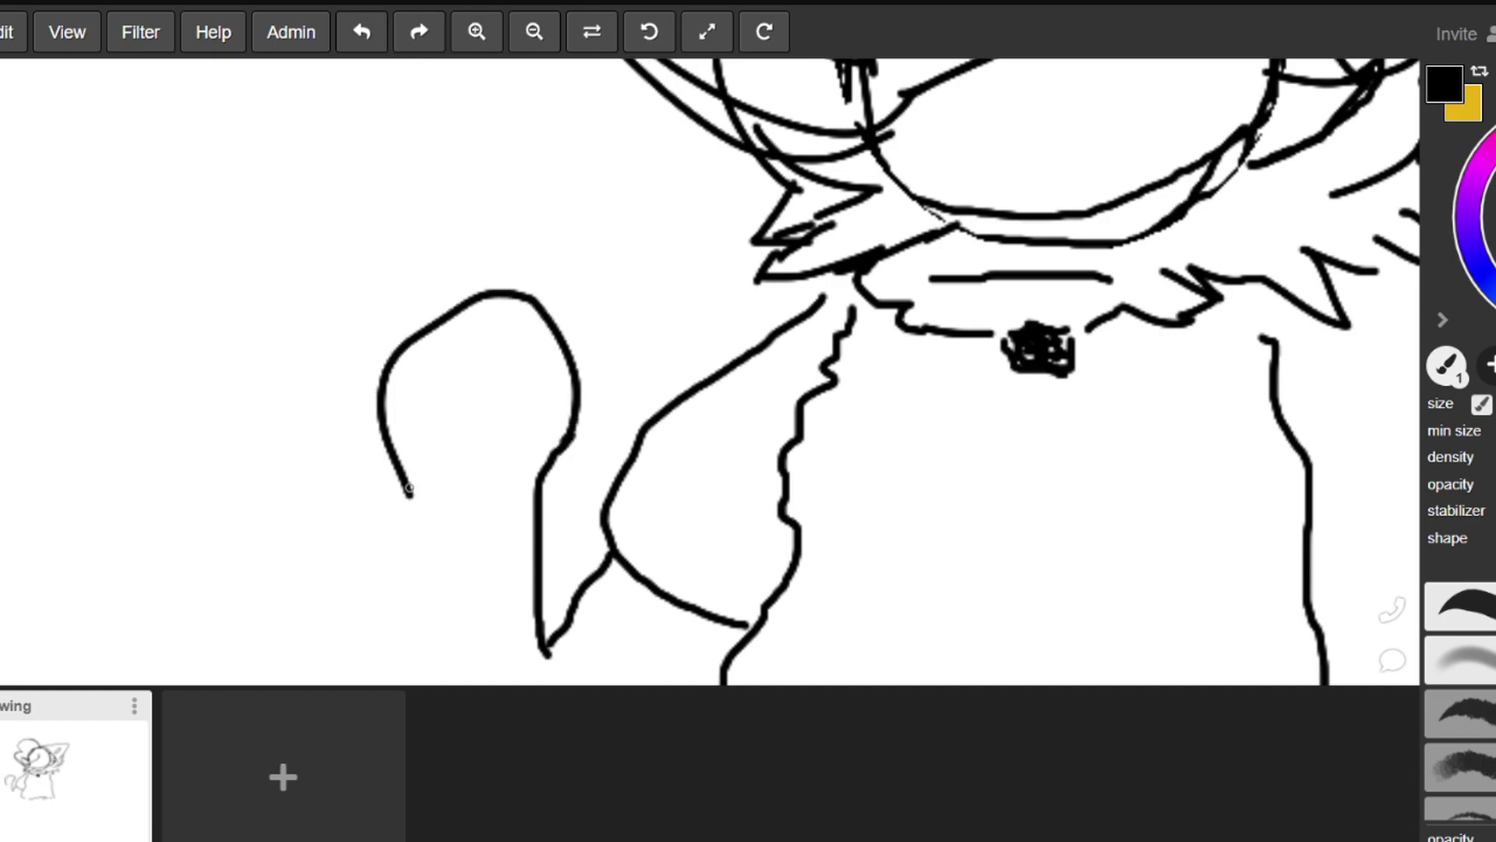
left_click(362, 32)
mouse_move(571, 438)
left_mouse_down()
mouse_move(377, 372)
mouse_move(406, 454)
left_mouse_up()
left_click(362, 32)
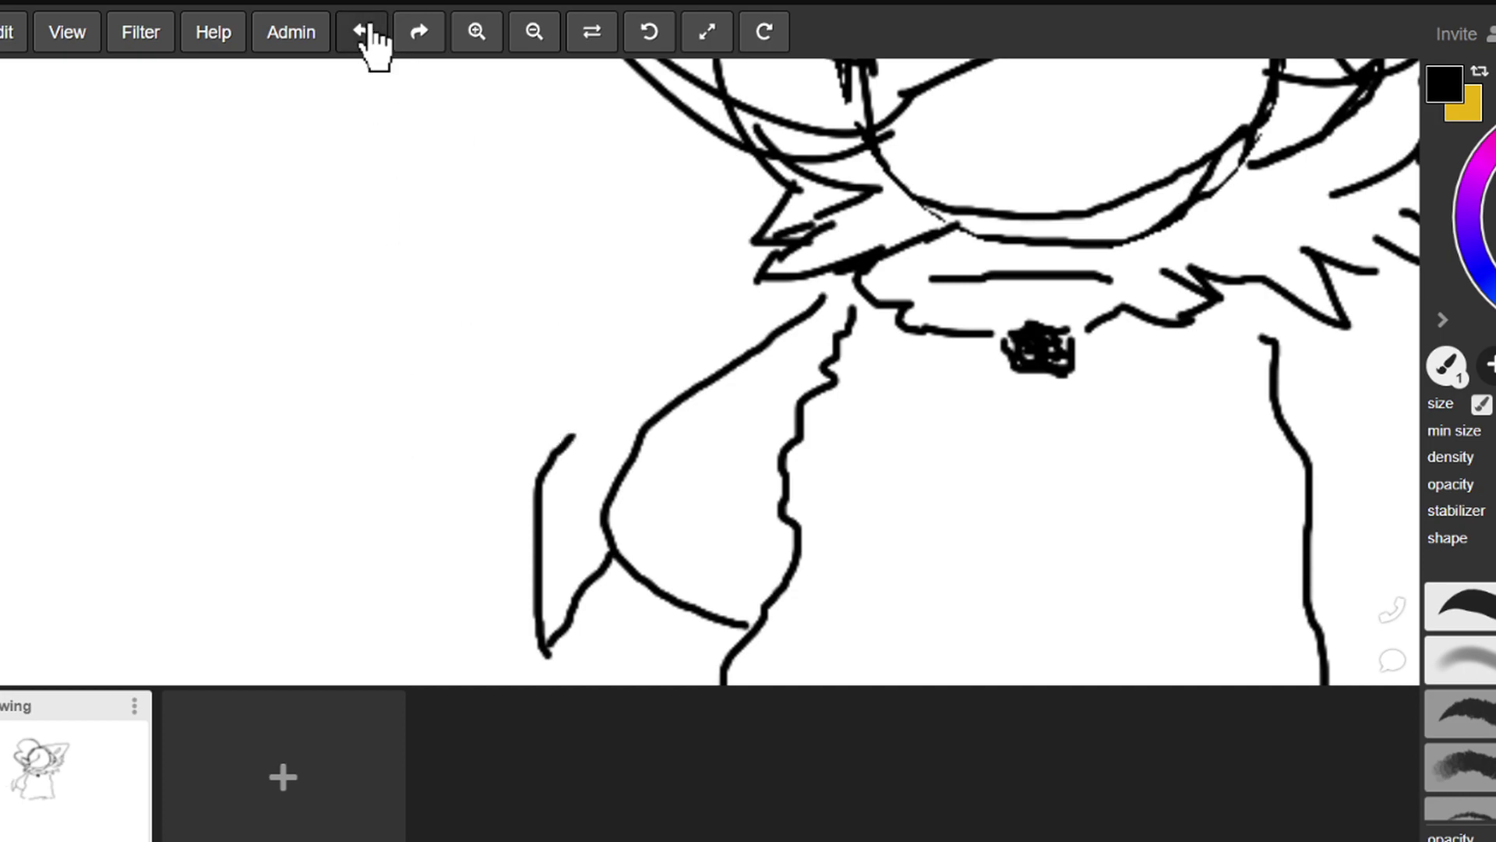
left_click(361, 32)
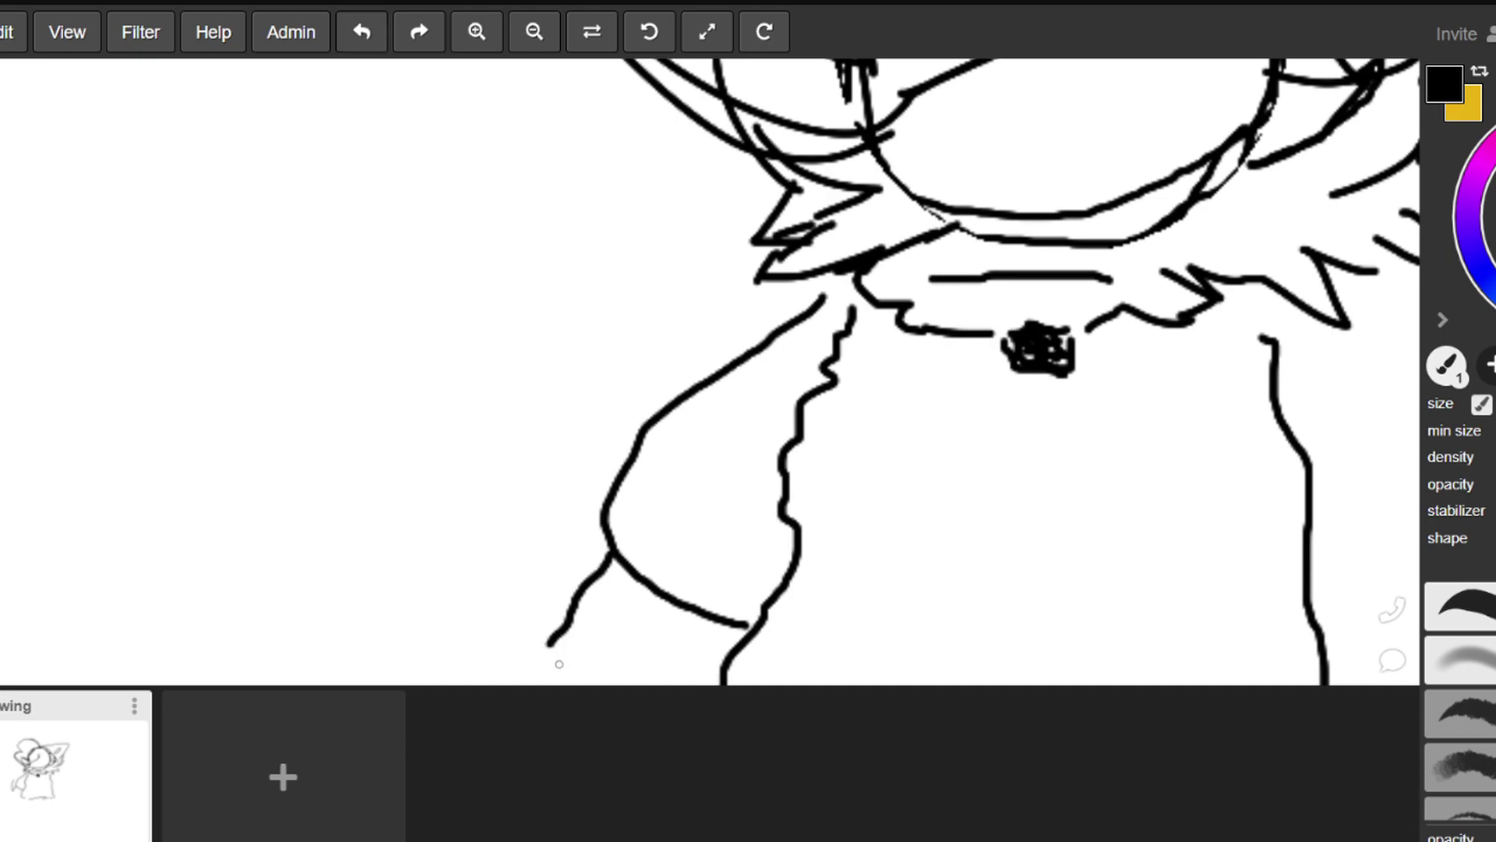
Try a narrower raised left forearm with a small rounded paw and an outer edge curving down toward the torso
mouse_move(549, 642)
left_mouse_down()
mouse_move(527, 516)
mouse_move(536, 464)
mouse_move(504, 431)
mouse_move(441, 435)
mouse_move(410, 480)
mouse_move(415, 556)
left_mouse_up()
scroll(457, 491, "down", 1)
scroll(459, 479, "down", 1)
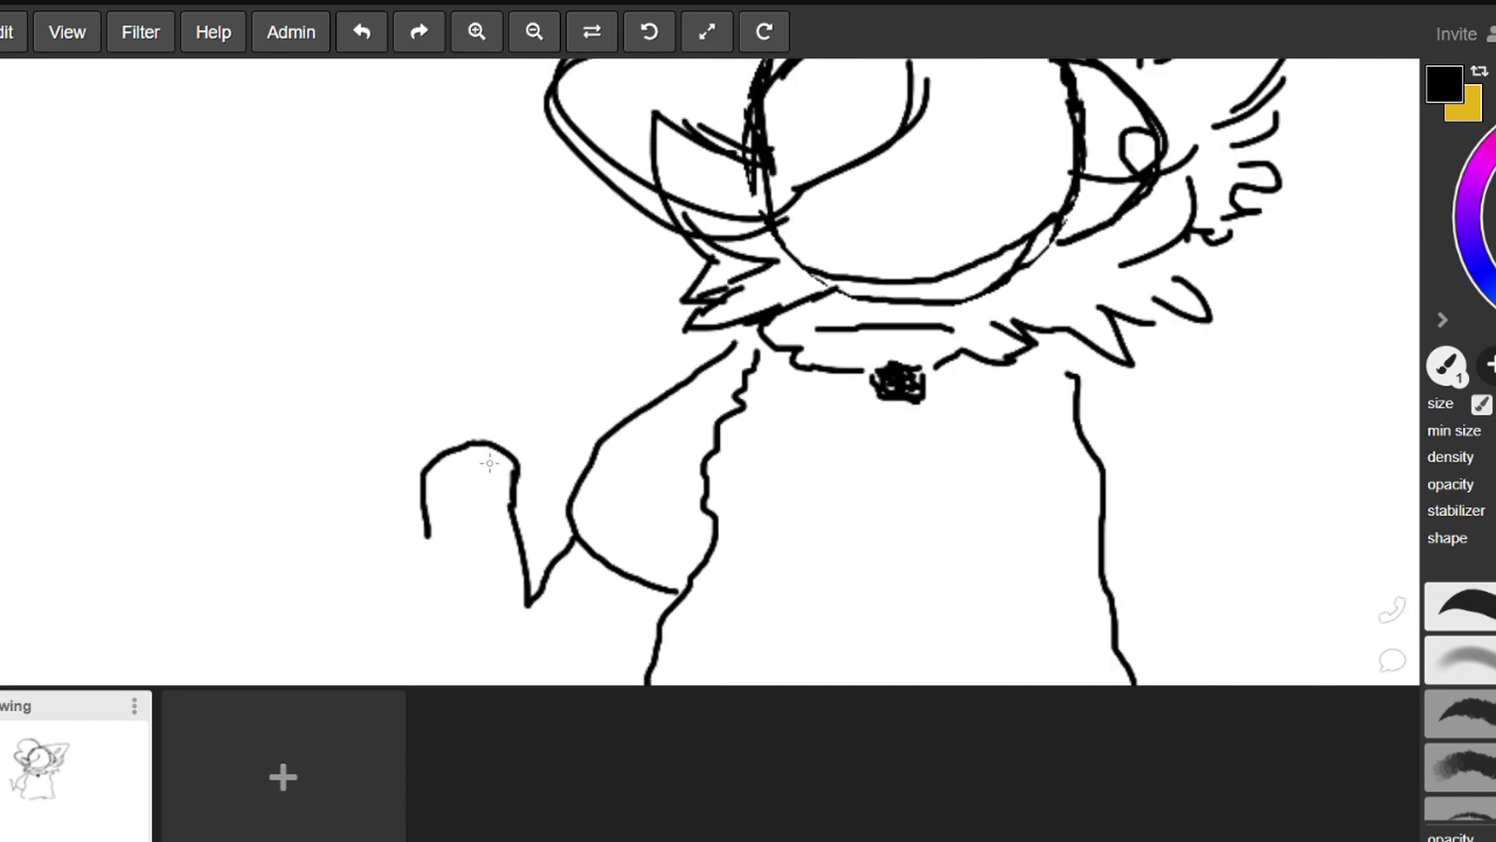
scroll(507, 466, "down", 1)
left_click(544, 416, "alt")
mouse_move(472, 488)
left_mouse_down()
mouse_move(454, 525)
mouse_move(485, 502)
left_mouse_up()
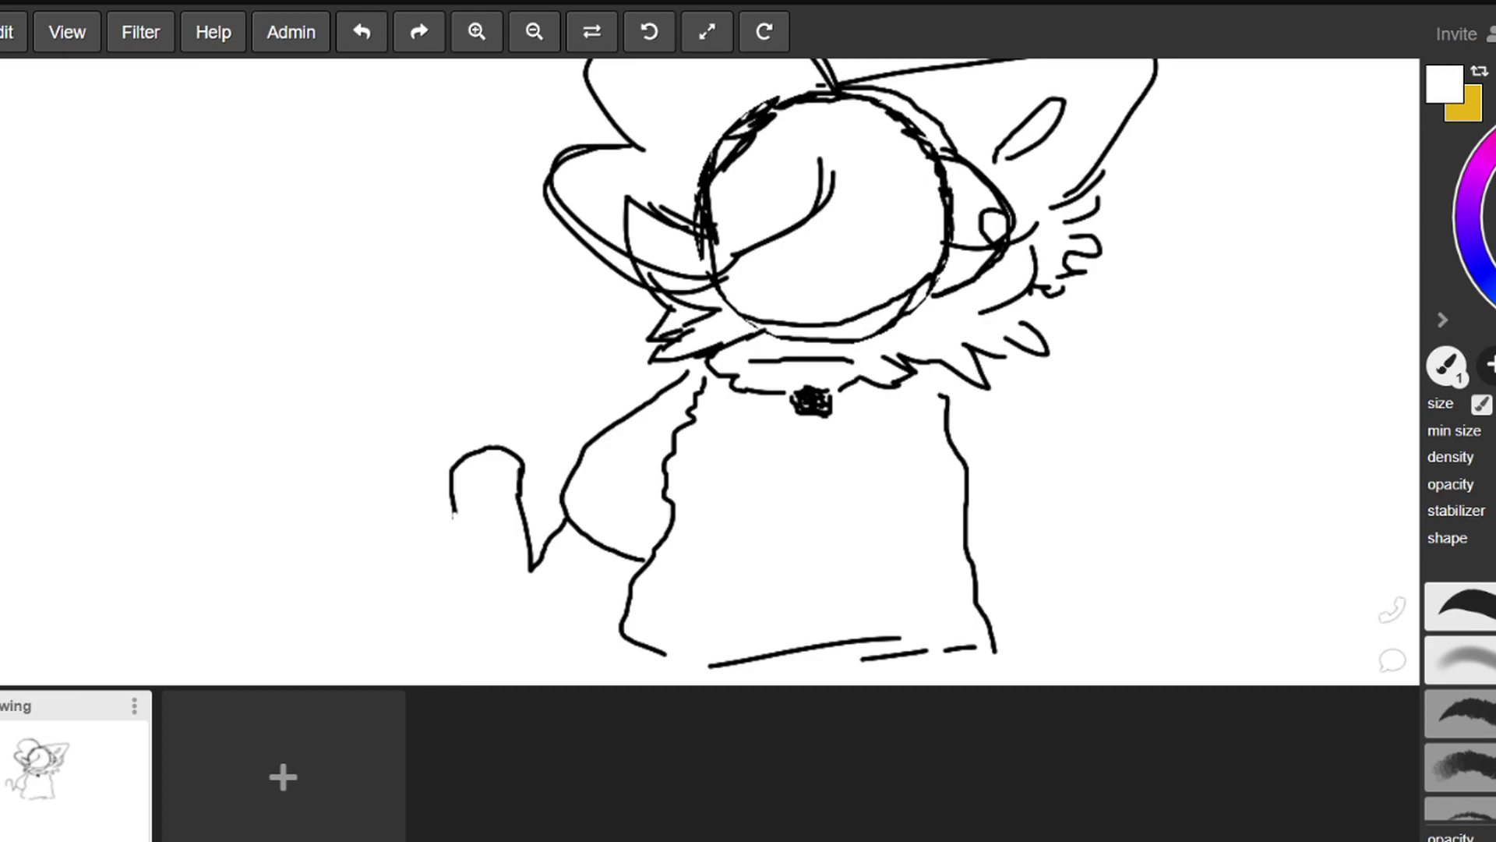
key("d")
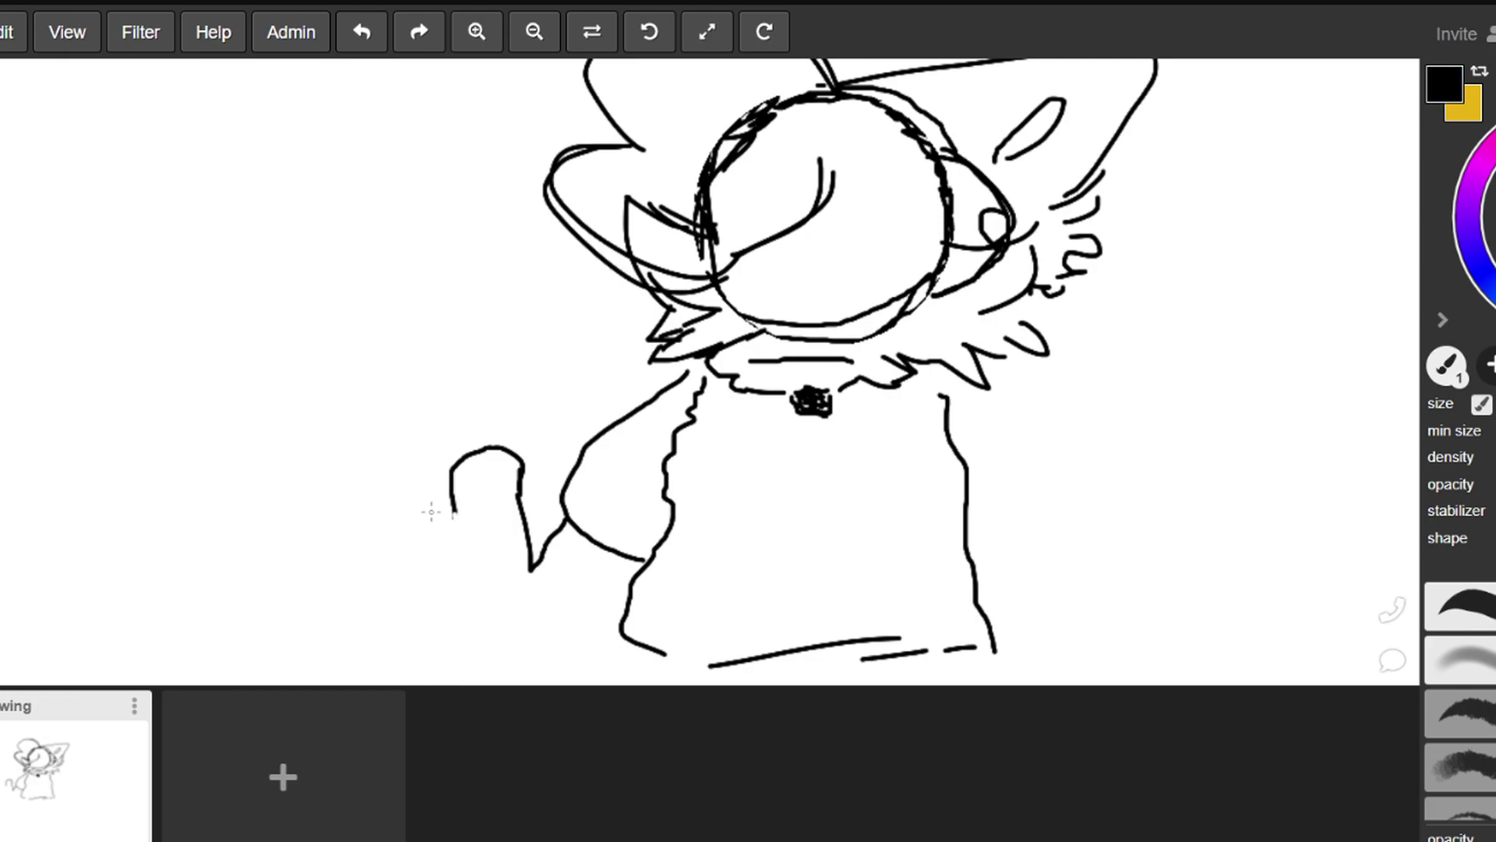
mouse_move(453, 512)
left_mouse_down()
mouse_move(468, 620)
mouse_move(511, 644)
mouse_move(578, 646)
left_mouse_up()
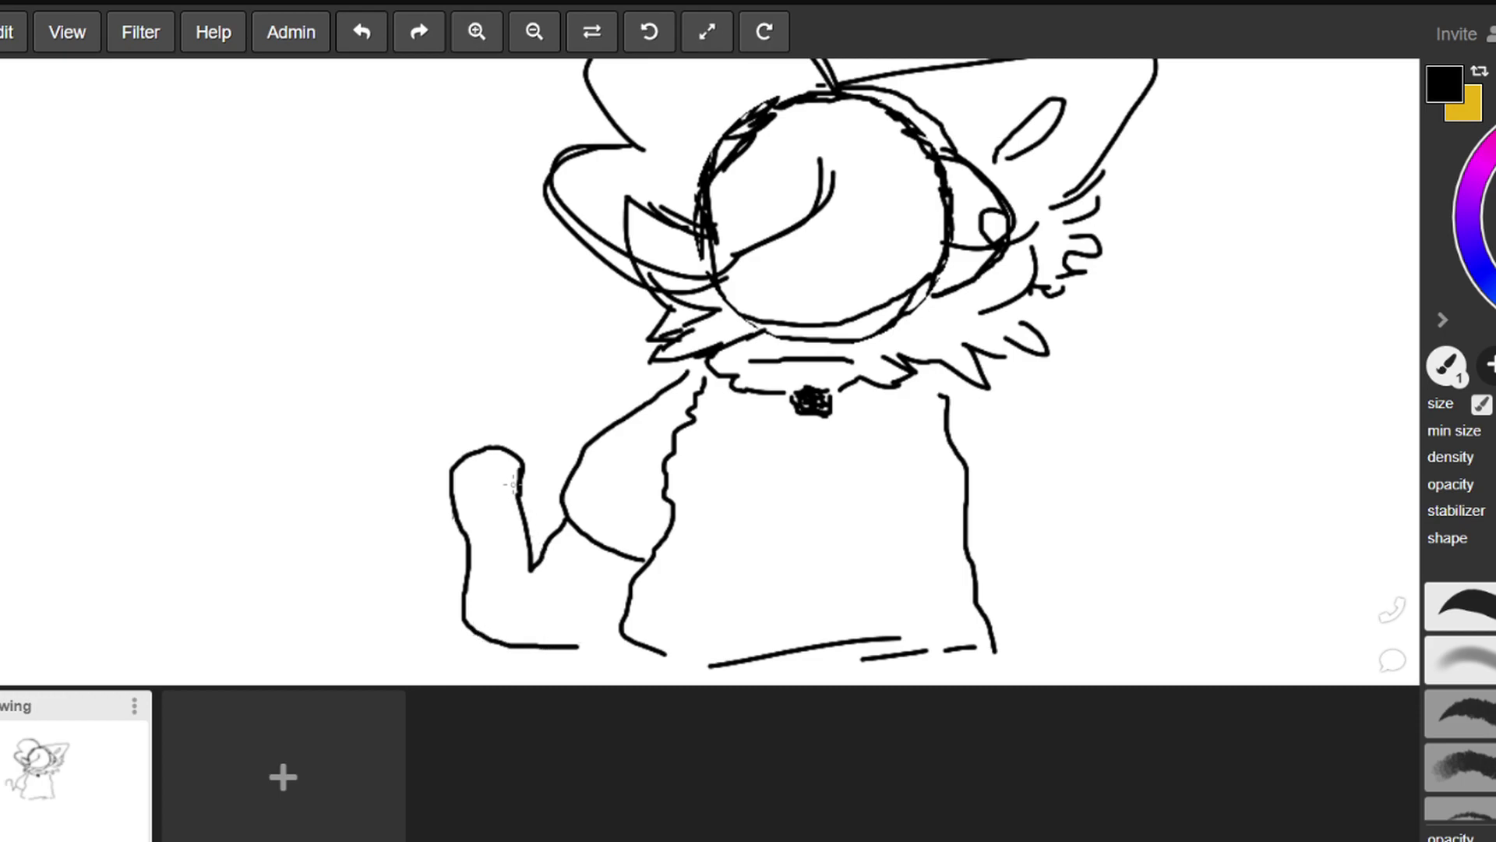
Undo the narrow raised forearm and paw beside the left sleeve
left_click(366, 35)
left_click(367, 34)
left_click(366, 34)
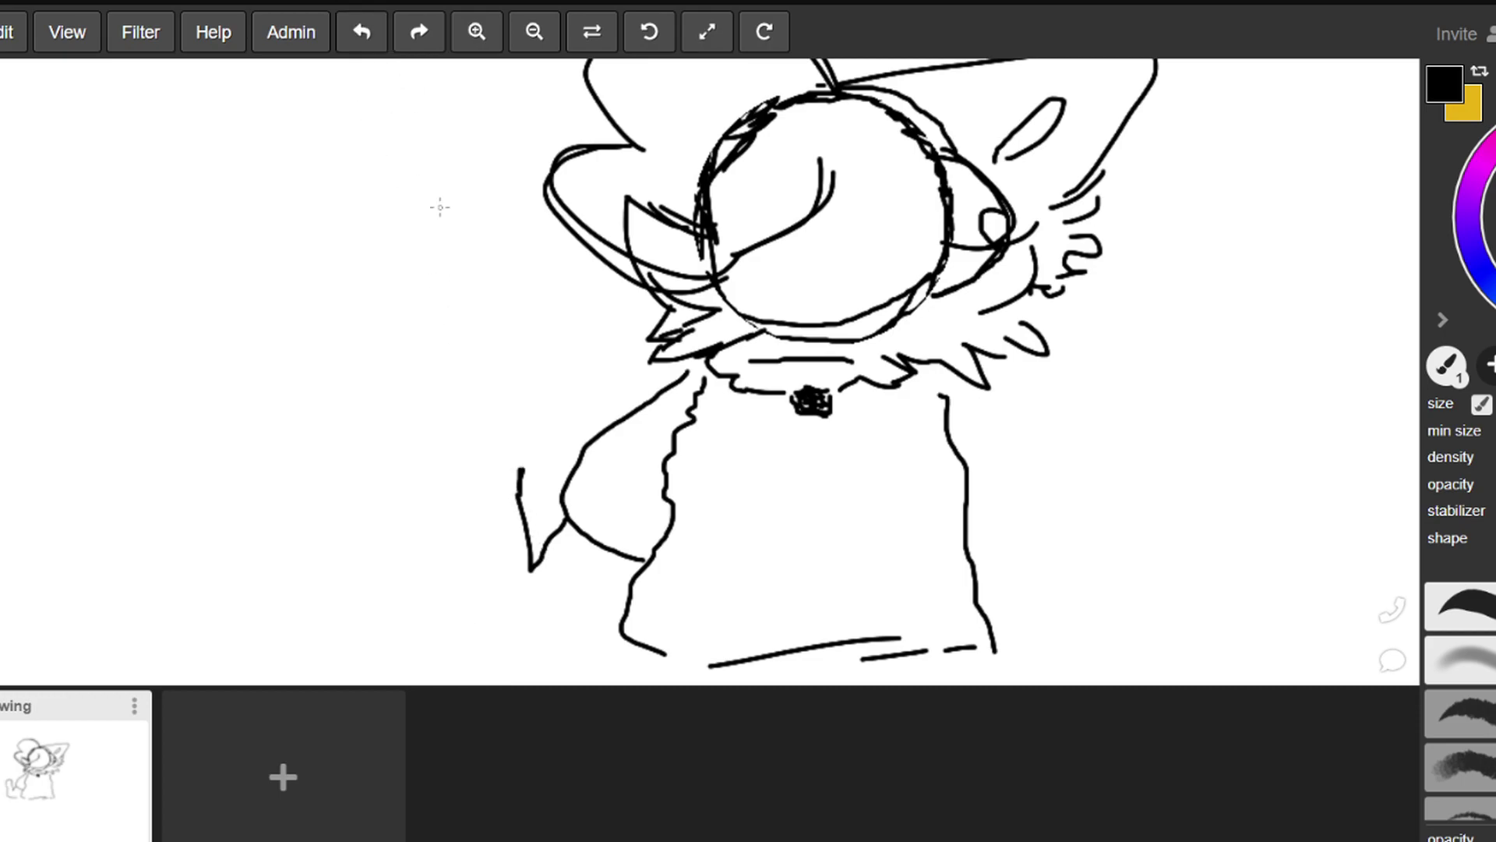
left_click(364, 34)
left_click(363, 34)
left_click(363, 35)
left_click(363, 35)
Draw both forearms lowered, with a sleeve on the right arm, and a short crossed crease low on the torso
mouse_move(536, 569)
left_mouse_down()
mouse_move(475, 605)
mouse_move(524, 655)
mouse_move(598, 657)
left_mouse_up()
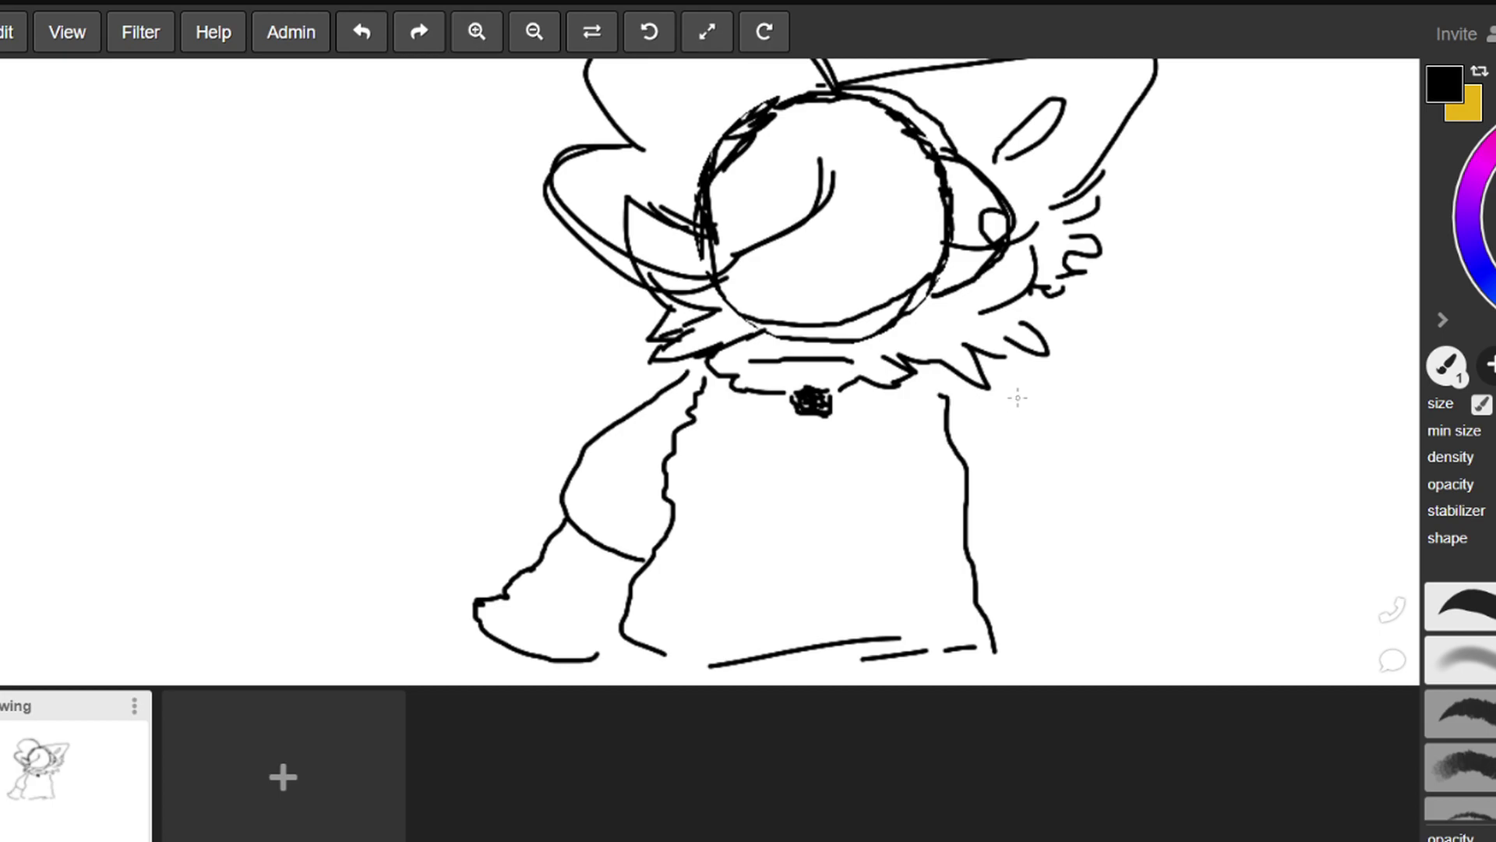
mouse_move(992, 381)
left_mouse_down()
mouse_move(1053, 471)
mouse_move(1037, 507)
mouse_move(975, 525)
left_mouse_up()
mouse_move(1051, 492)
left_mouse_down()
mouse_move(1088, 641)
mouse_move(1053, 665)
left_mouse_up()
mouse_move(741, 551)
left_mouse_down()
mouse_move(878, 540)
mouse_move(868, 548)
left_mouse_up()
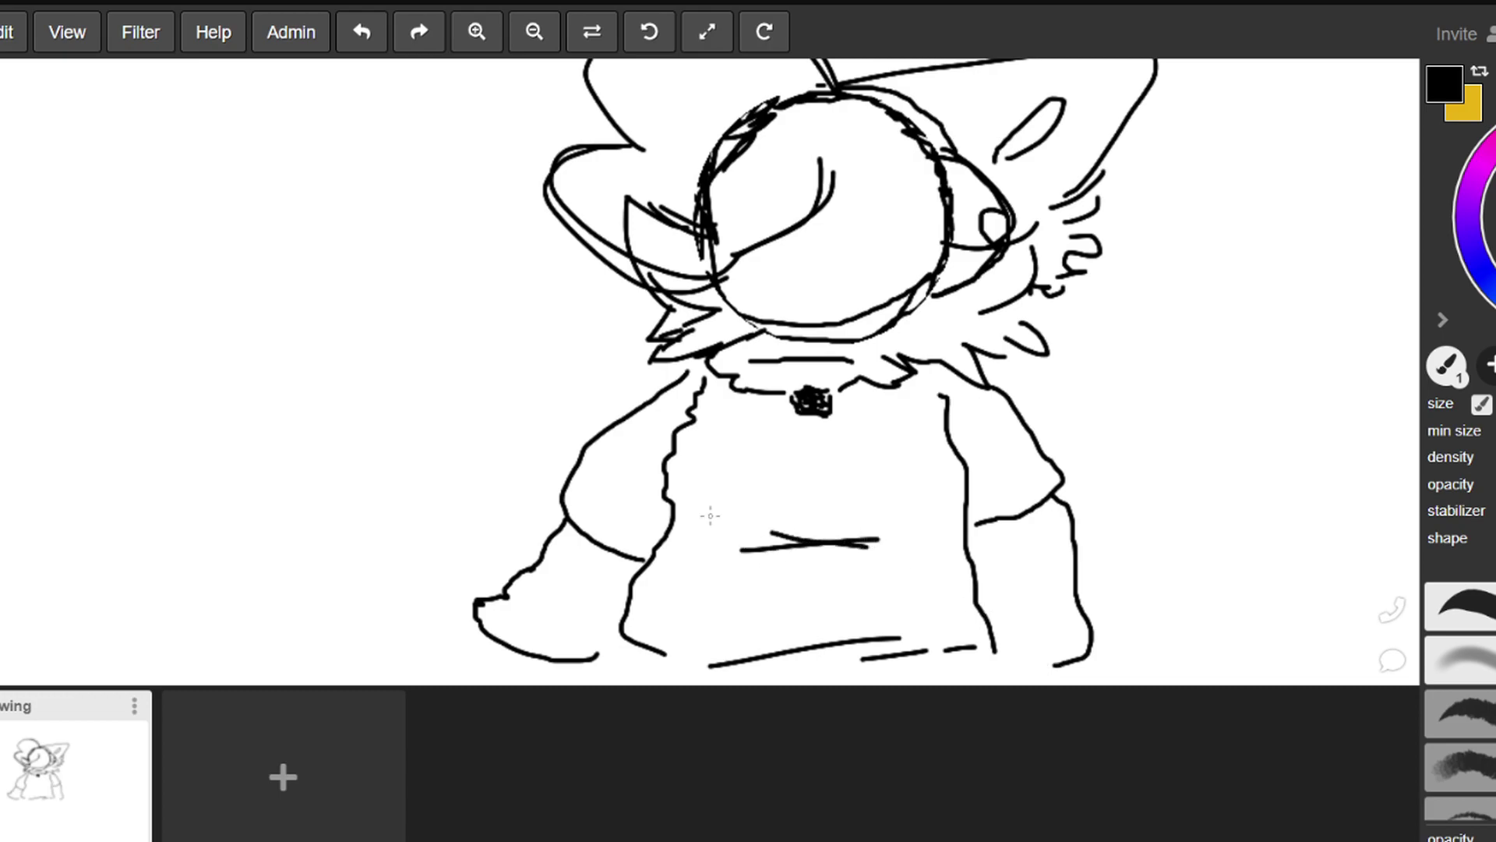
Draw a curved stripe across the lower part of the left sleeve and scribble it in black
left_click_drag(574, 477, 655, 522)
left_click_drag(593, 464, 667, 517)
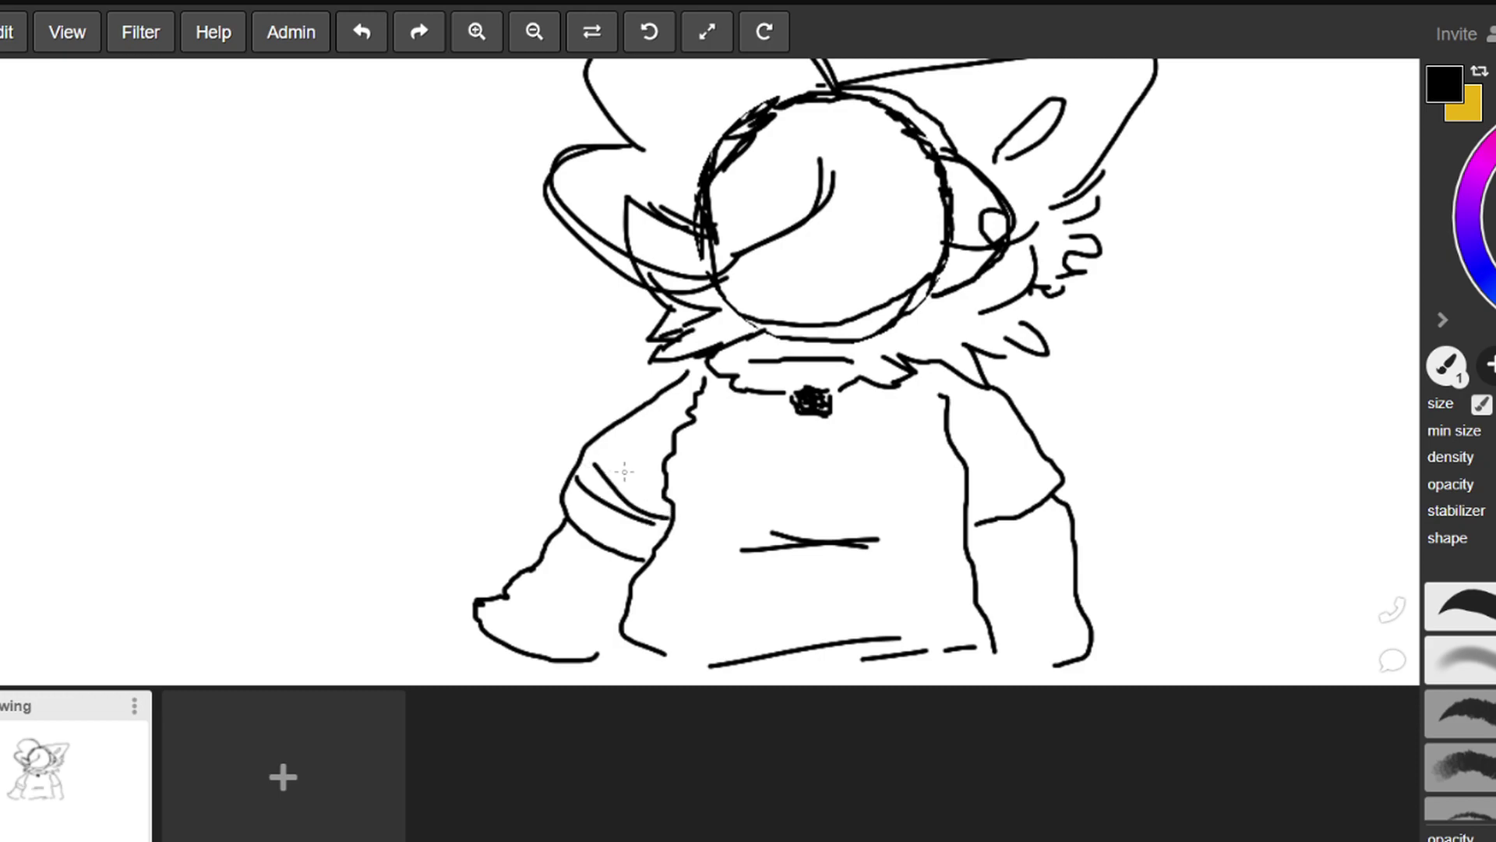
mouse_move(595, 483)
left_mouse_down()
mouse_move(581, 497)
mouse_move(601, 466)
mouse_move(594, 487)
mouse_move(647, 518)
left_mouse_up()
mouse_move(601, 461)
left_mouse_down()
mouse_move(586, 469)
mouse_move(575, 448)
mouse_move(586, 466)
left_mouse_up()
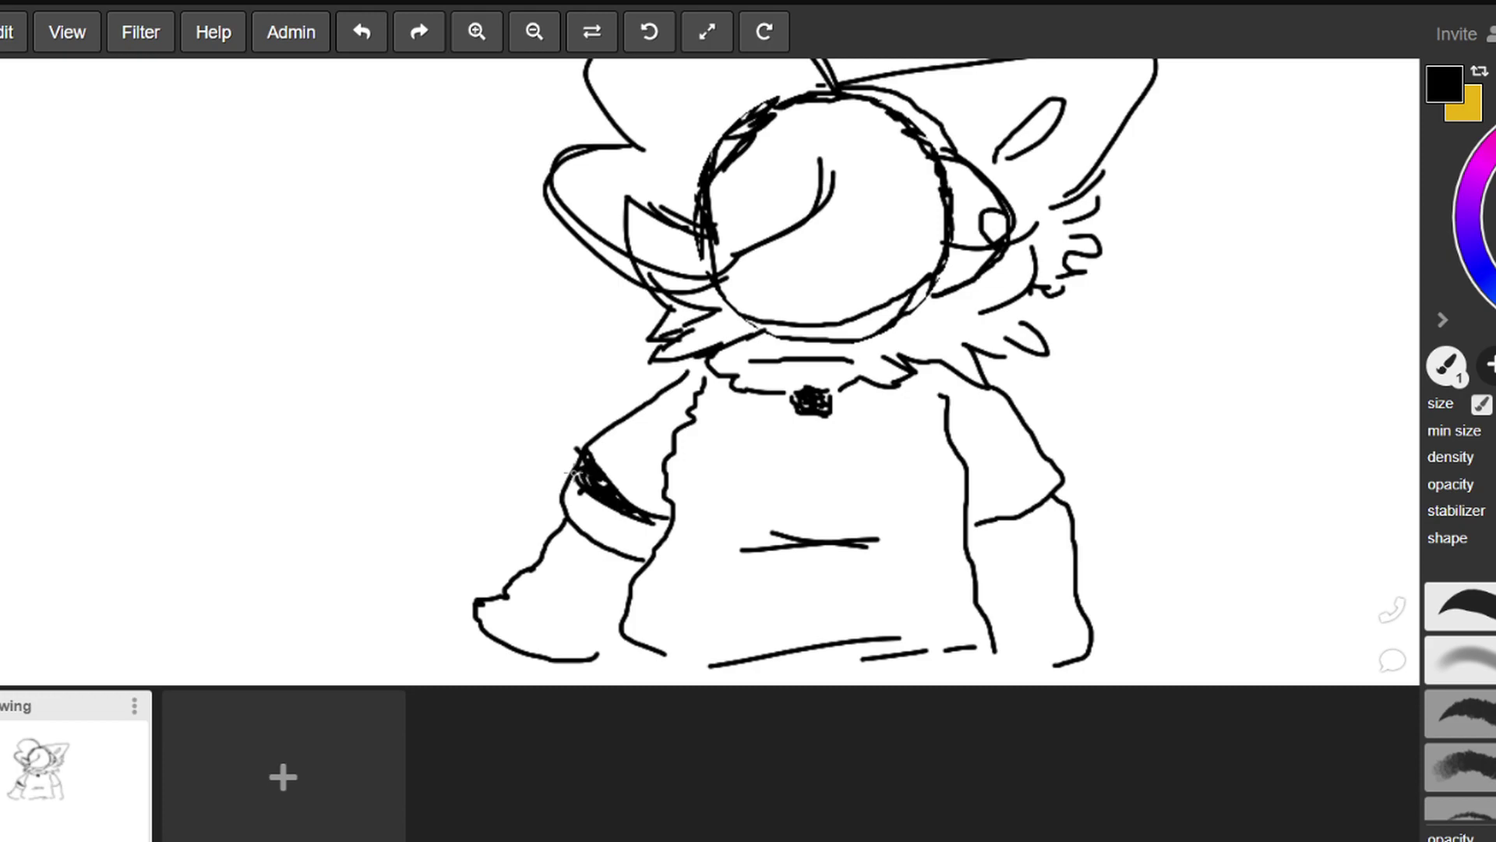
mouse_move(620, 517)
left_mouse_down()
mouse_move(654, 530)
mouse_move(653, 513)
left_mouse_up()
Outline a second curved stripe higher on the left sleeve and fill it with black
mouse_move(623, 422)
left_mouse_down()
mouse_move(675, 445)
mouse_move(633, 460)
mouse_move(653, 452)
left_mouse_up()
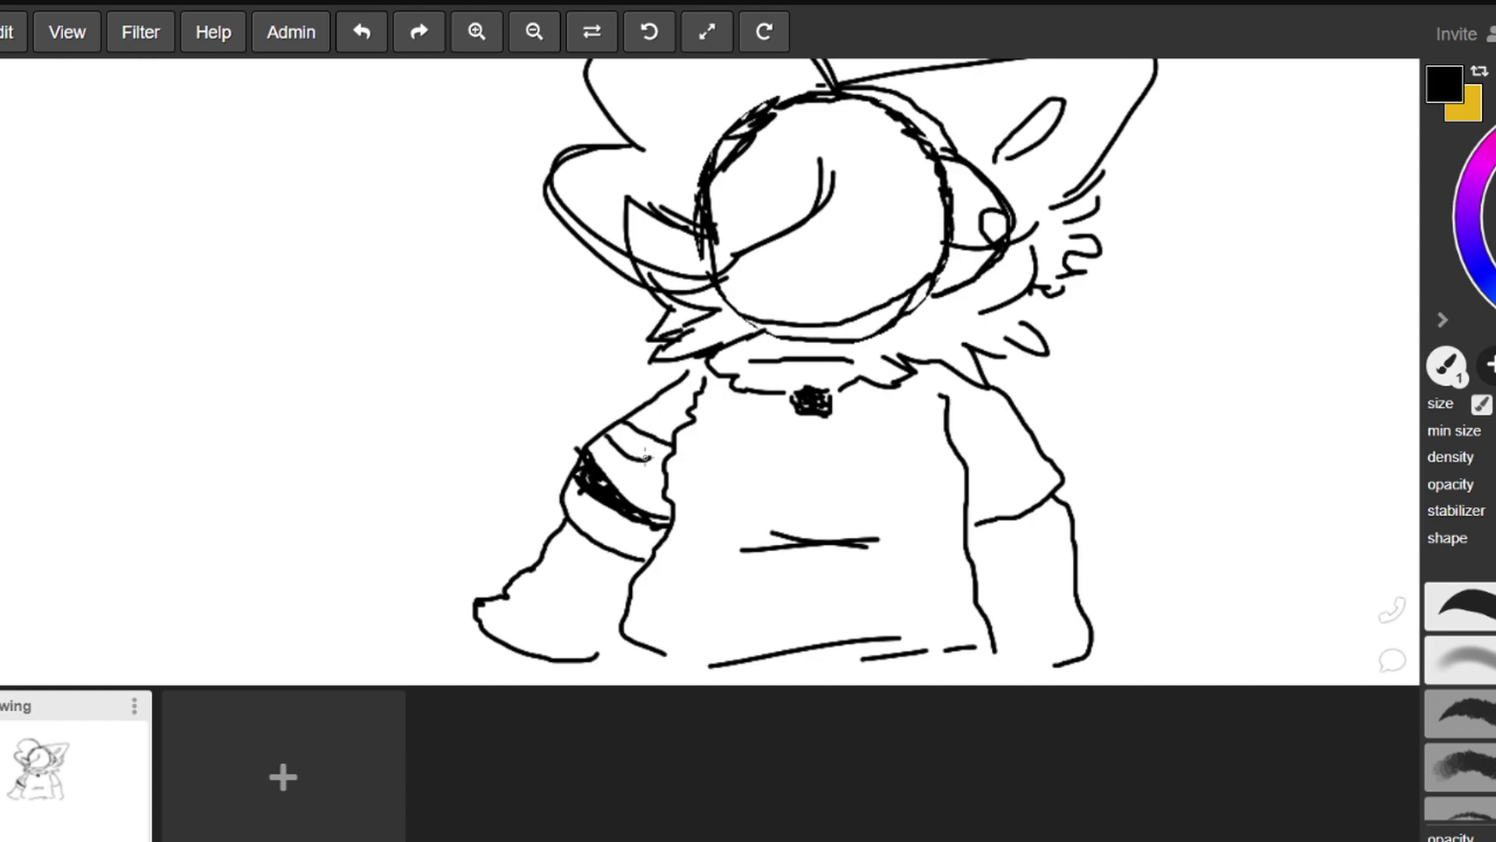
left_click_drag(643, 456, 668, 462)
key("g")
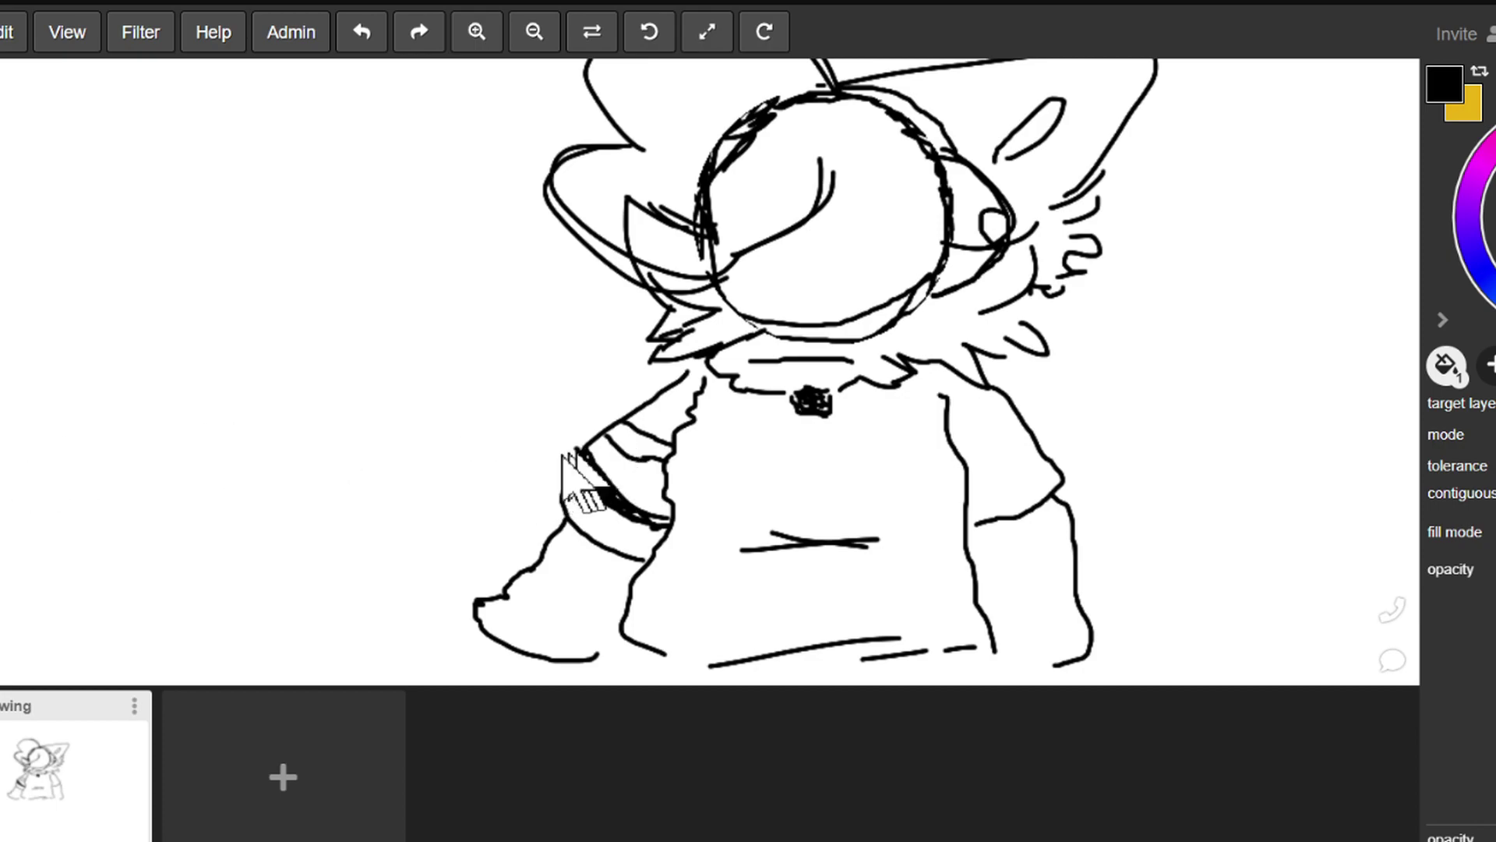
left_click(620, 438)
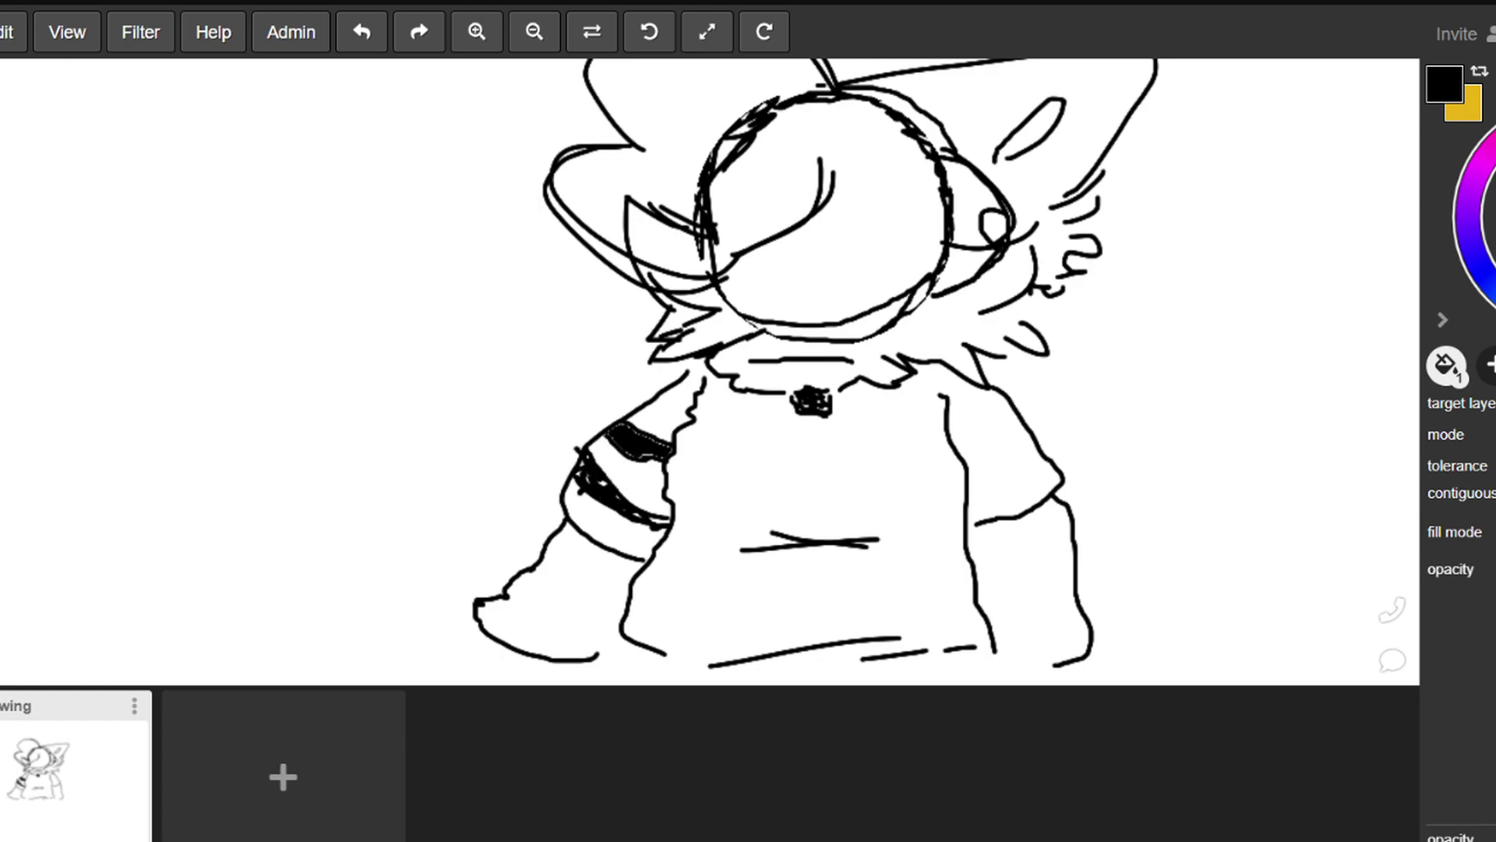
Draw a cuff line across the lower right sleeve and fill the left sleeve's middle and lower bands with black
key("b")
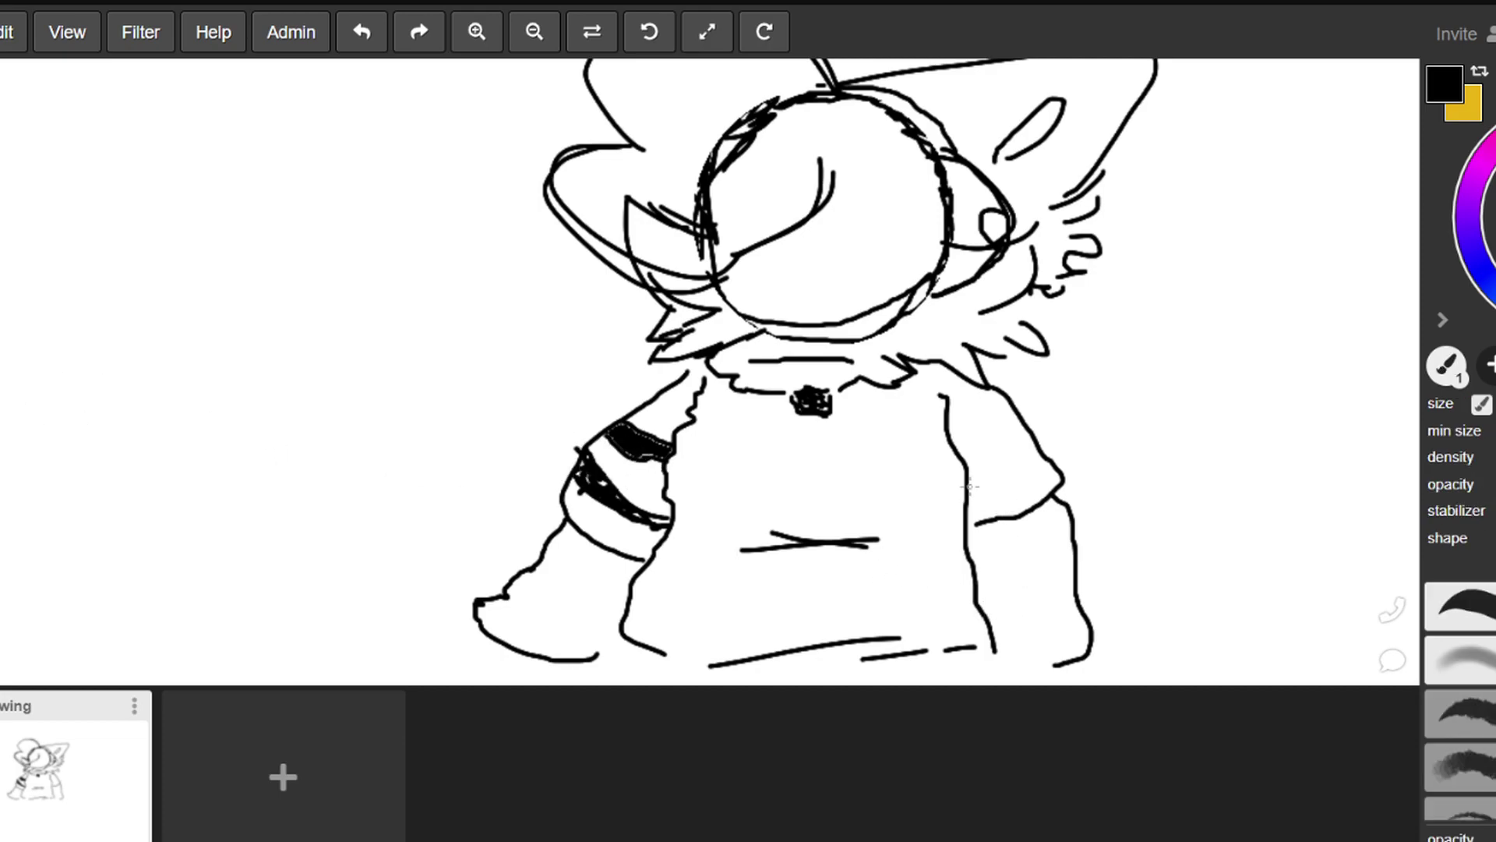
left_click_drag(969, 487, 1043, 462)
key("g")
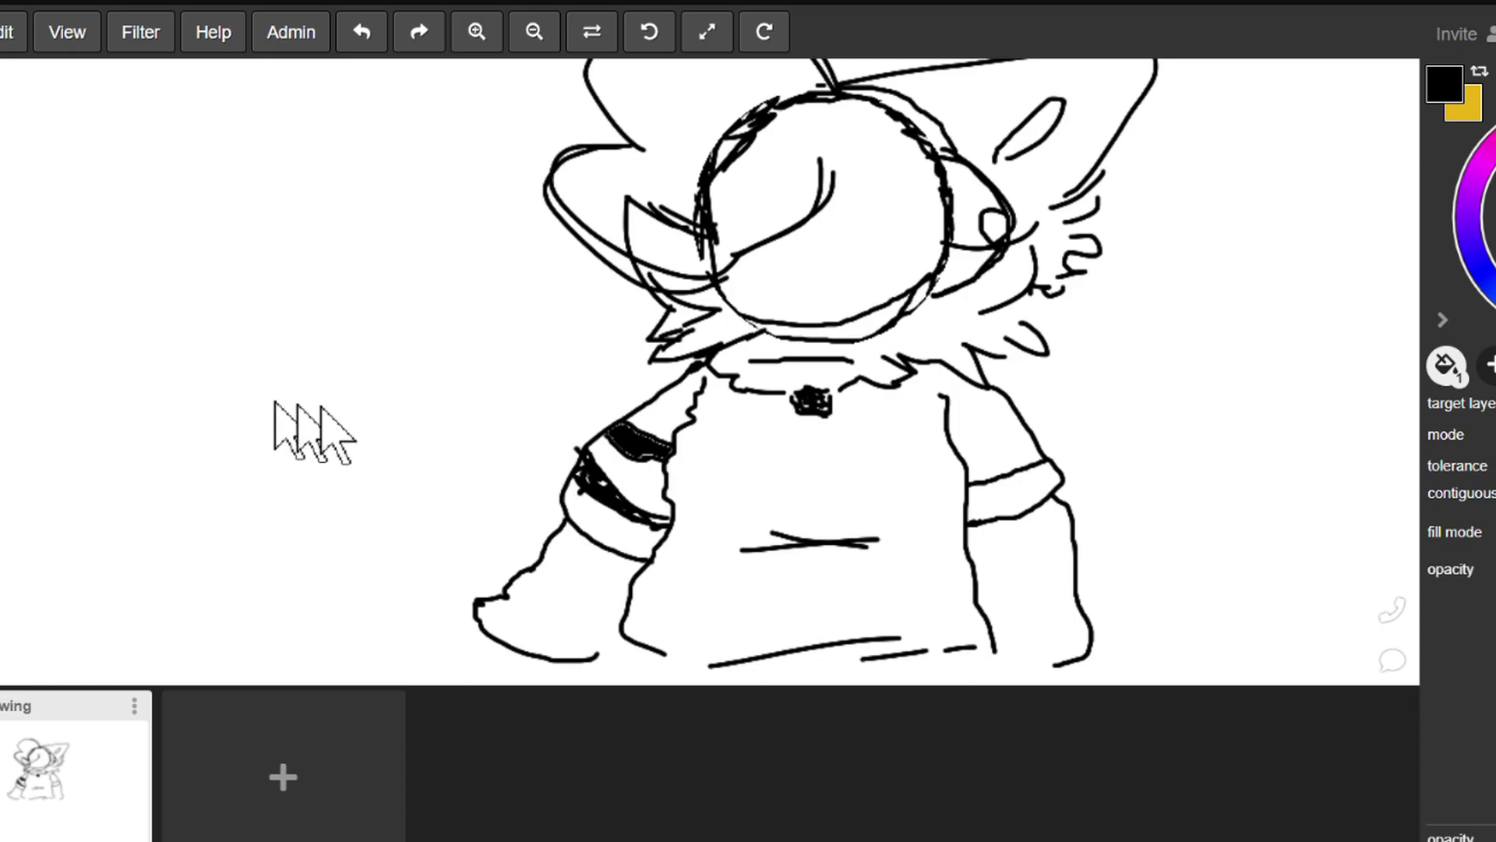
left_click(620, 498)
left_click(628, 546)
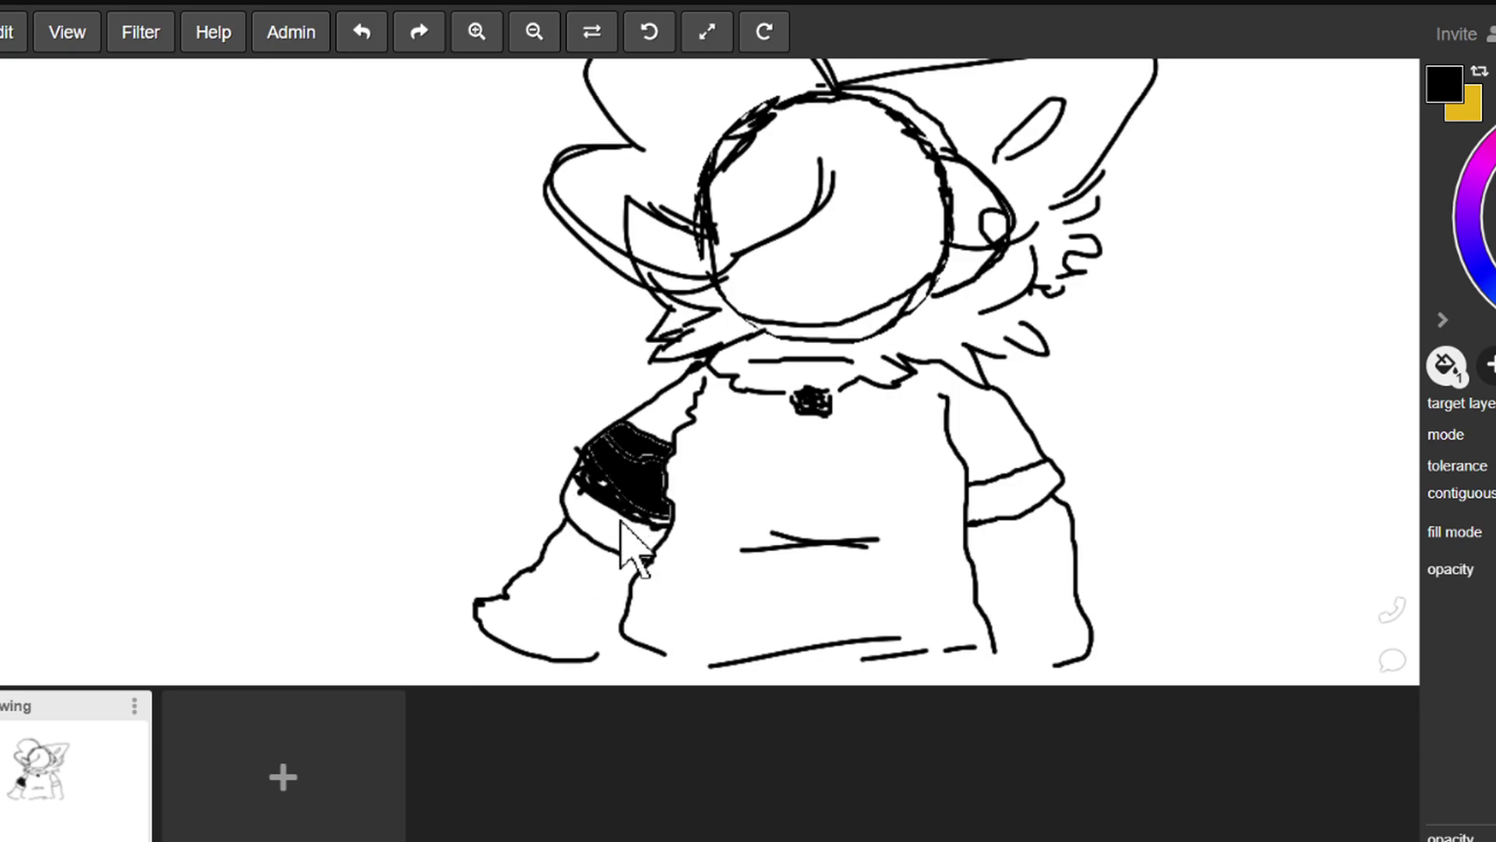
left_click(615, 514)
left_click(647, 507)
left_click(676, 425)
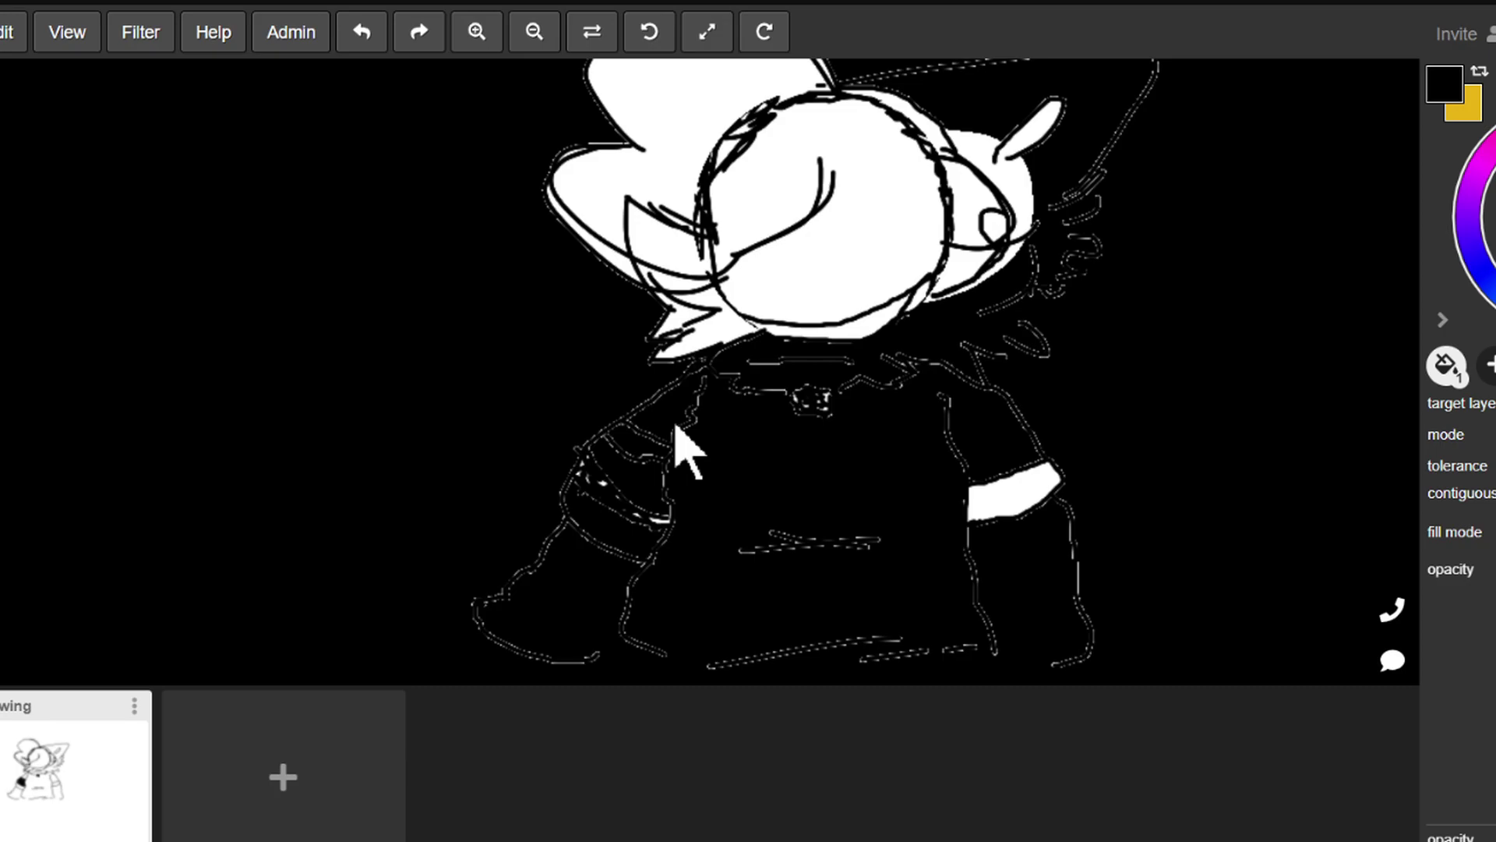
left_click(360, 33)
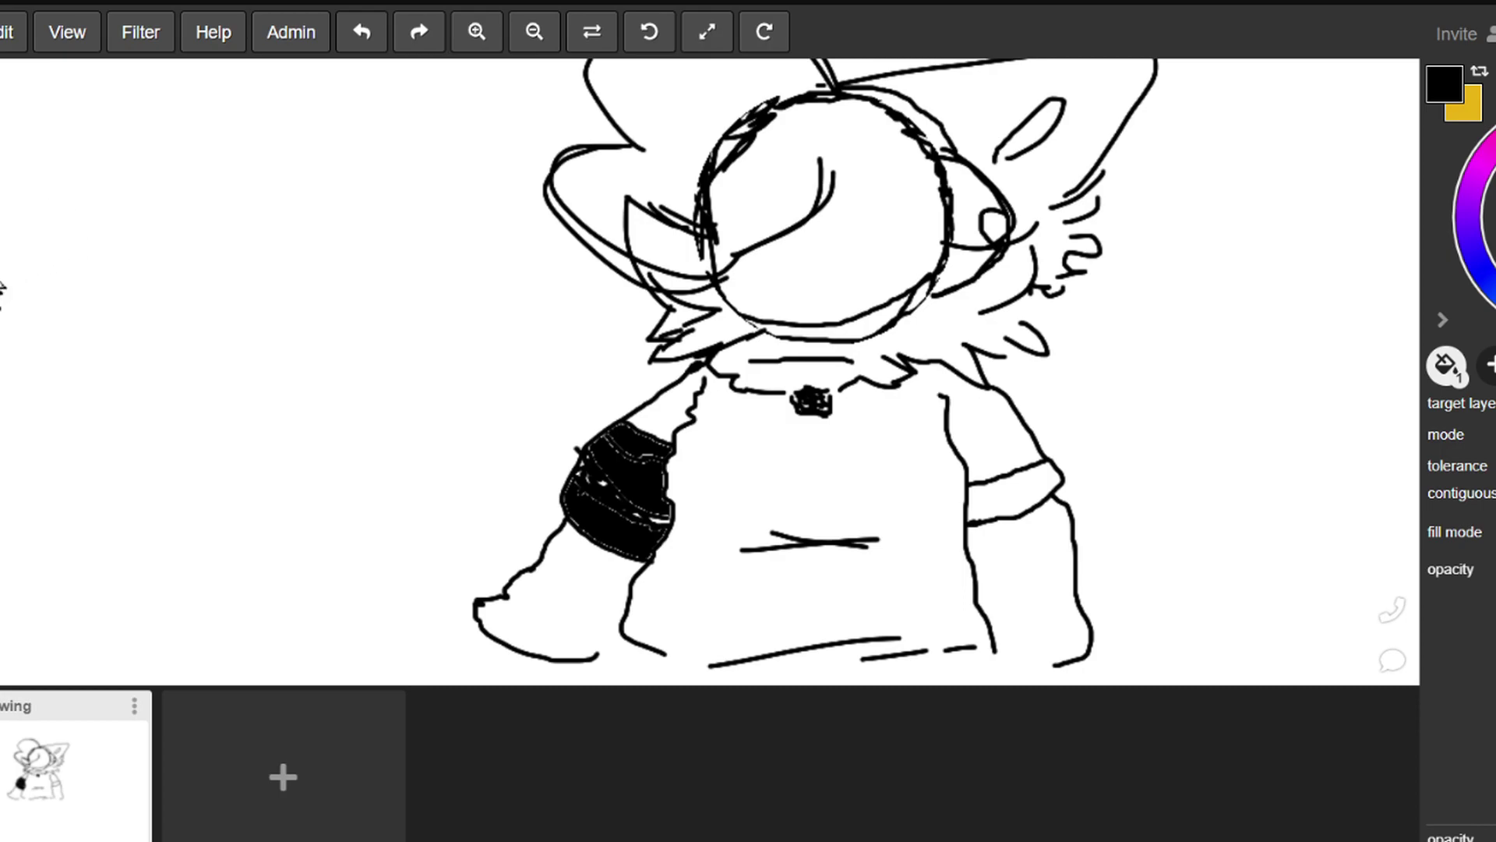
Close the outline gaps between the torso and the neck fur at the tops of both sleeves
key("b")
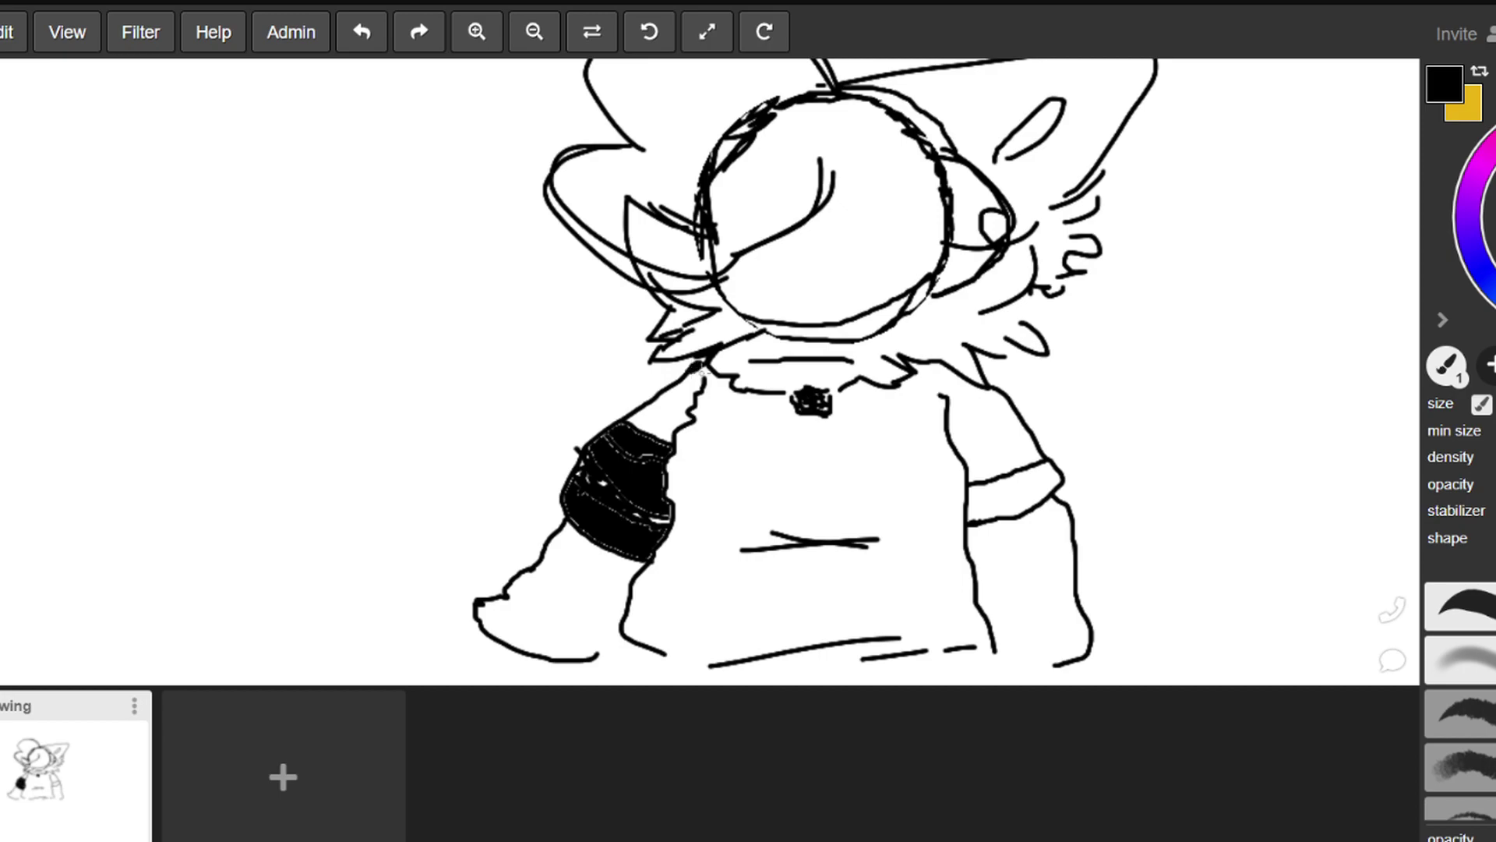
left_click_drag(705, 380, 699, 363)
left_click_drag(939, 396, 940, 362)
Fill the upper part of the left sleeve and both sections of the right sleeve with black
key("e")
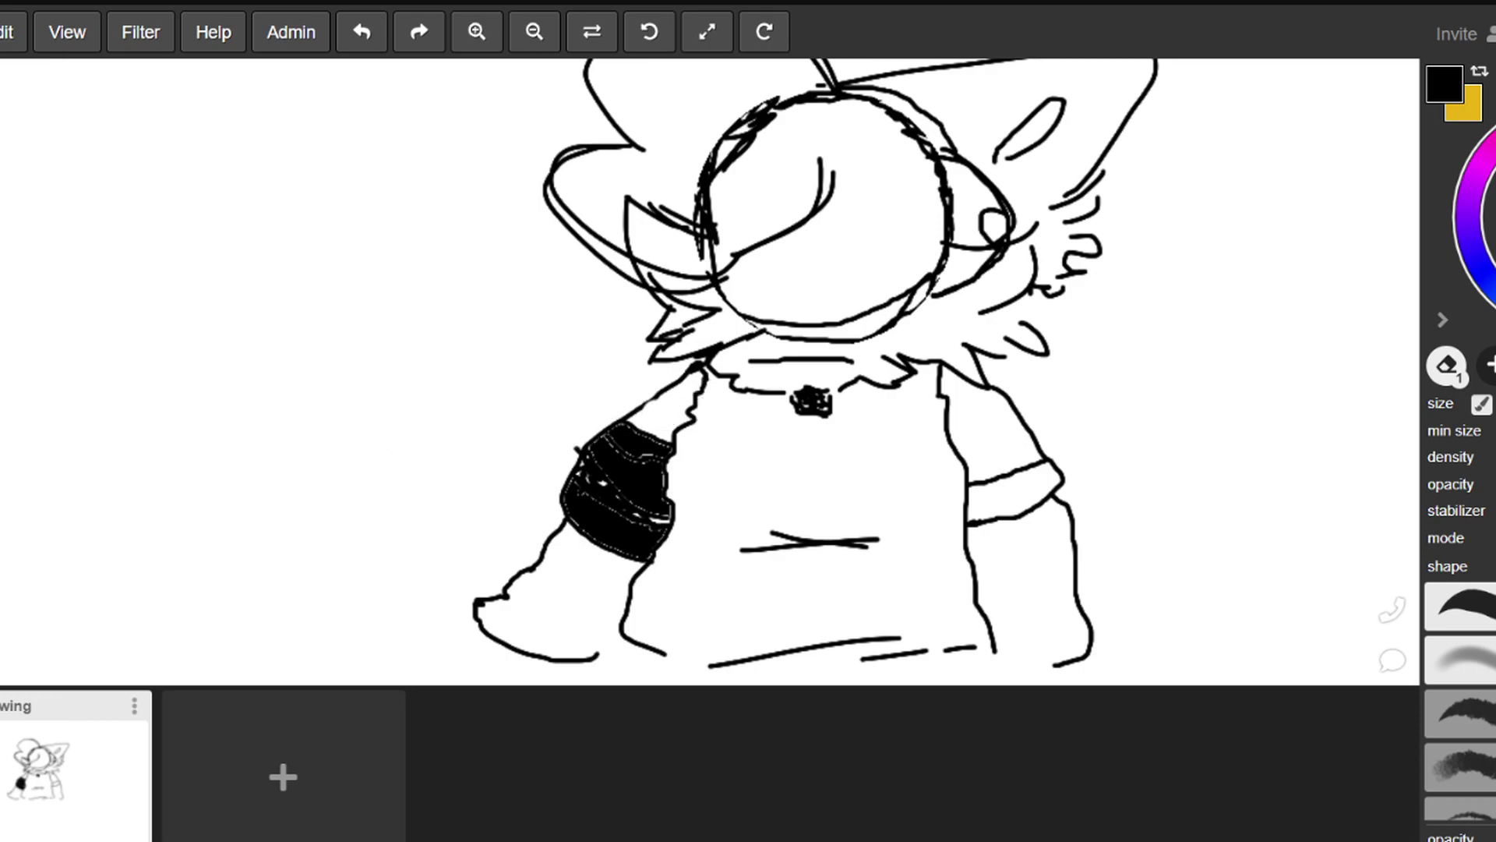
key("g")
left_click(670, 425)
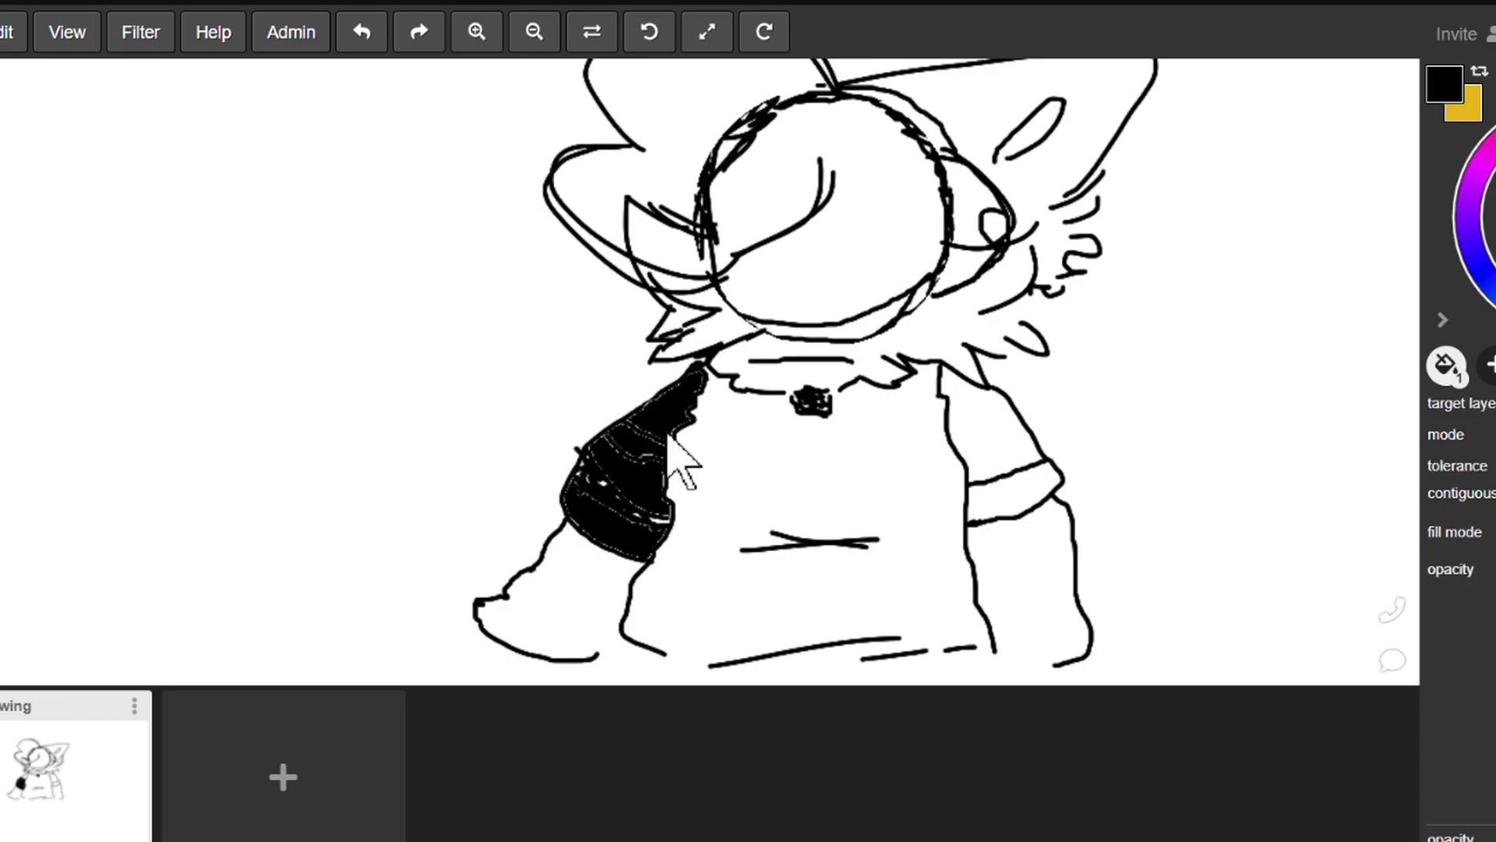
left_click(978, 430)
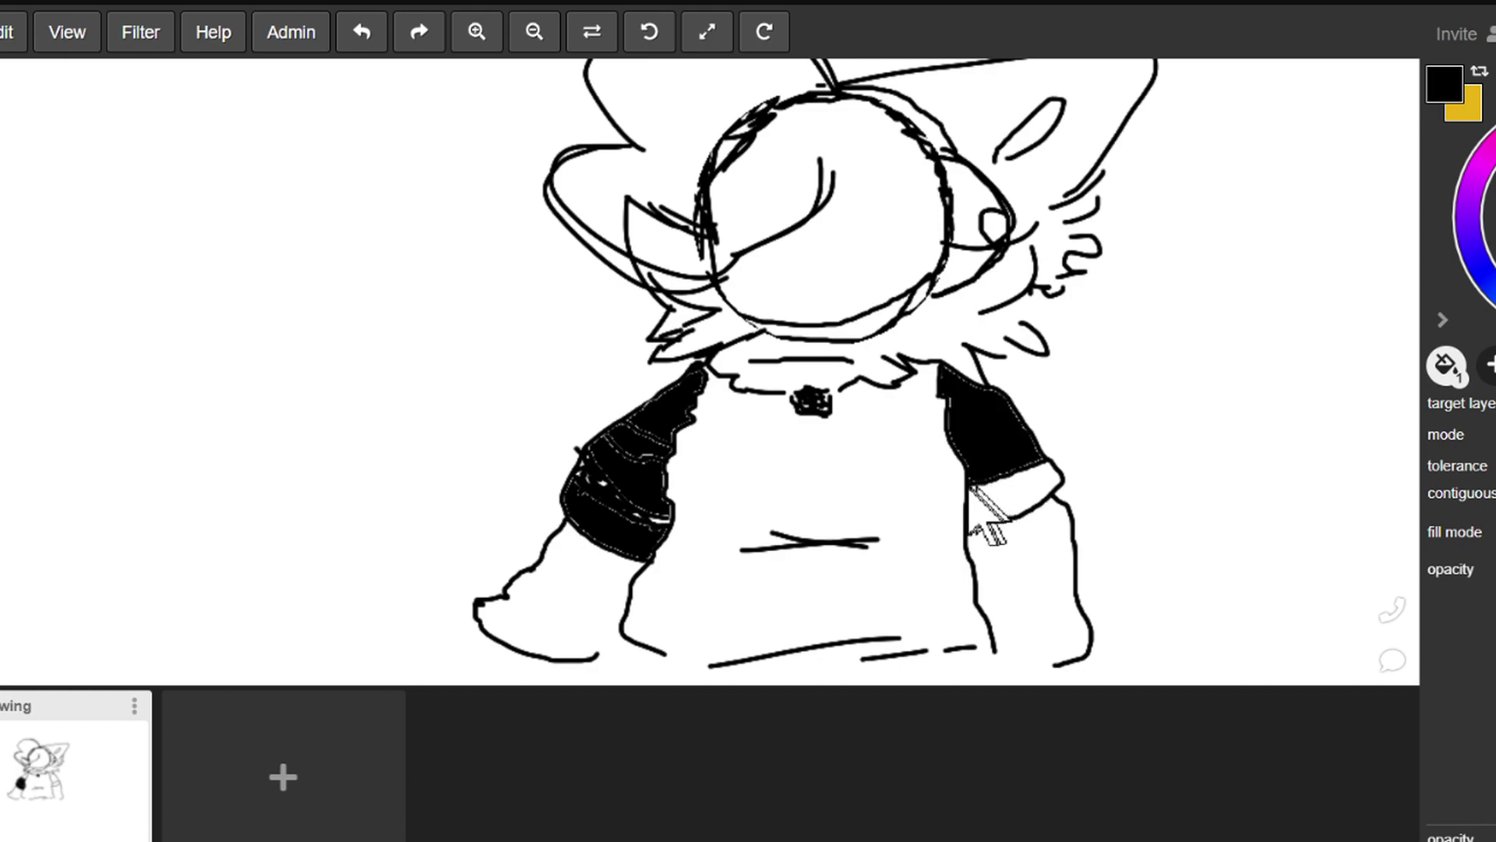
left_click(981, 500)
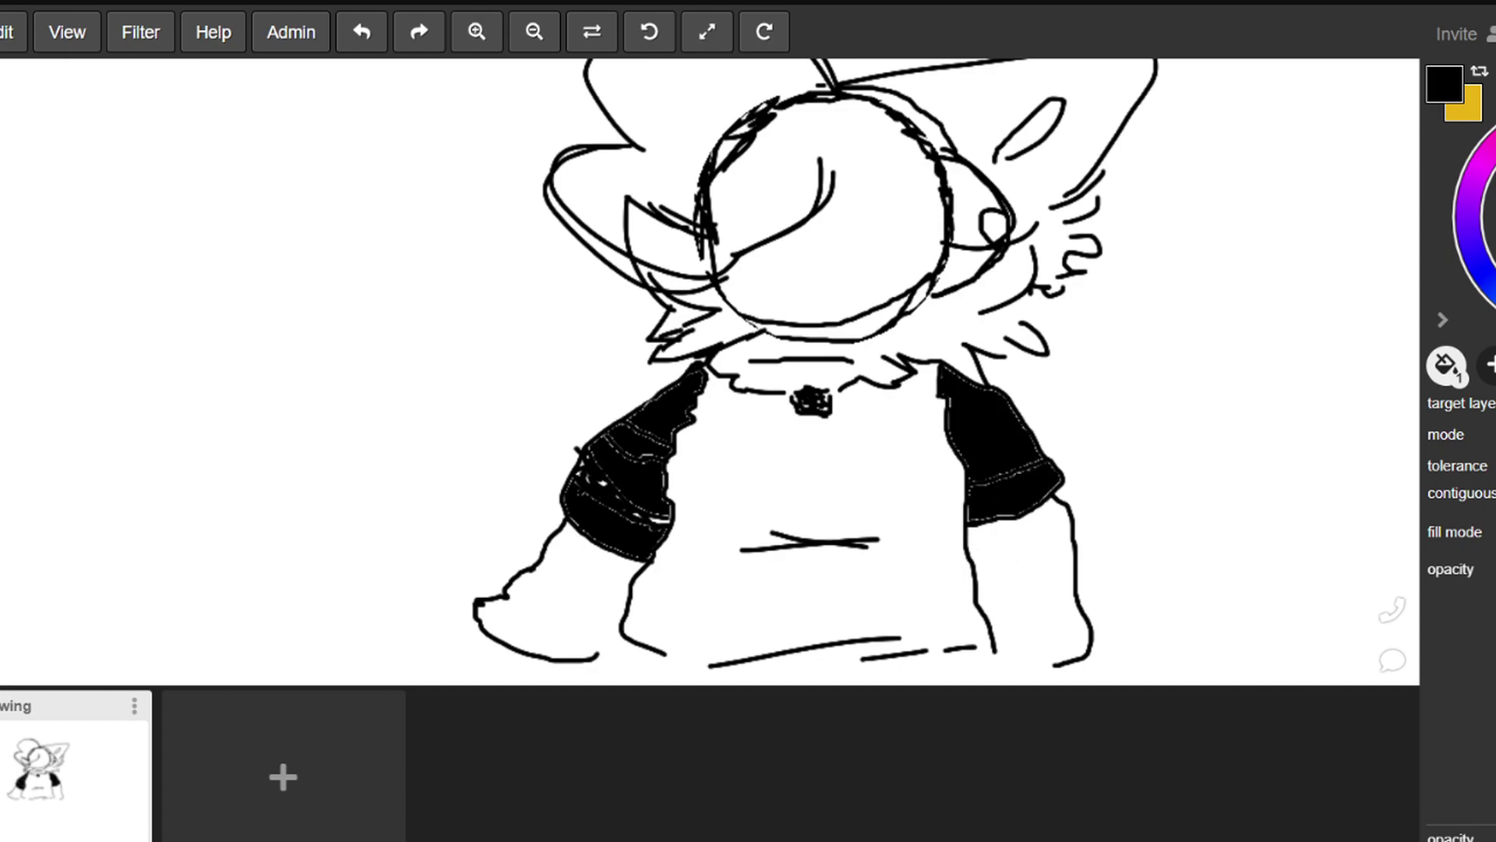
Outline a caret-shaped closed eye on the lower right of the face and fill it with black
key("b")
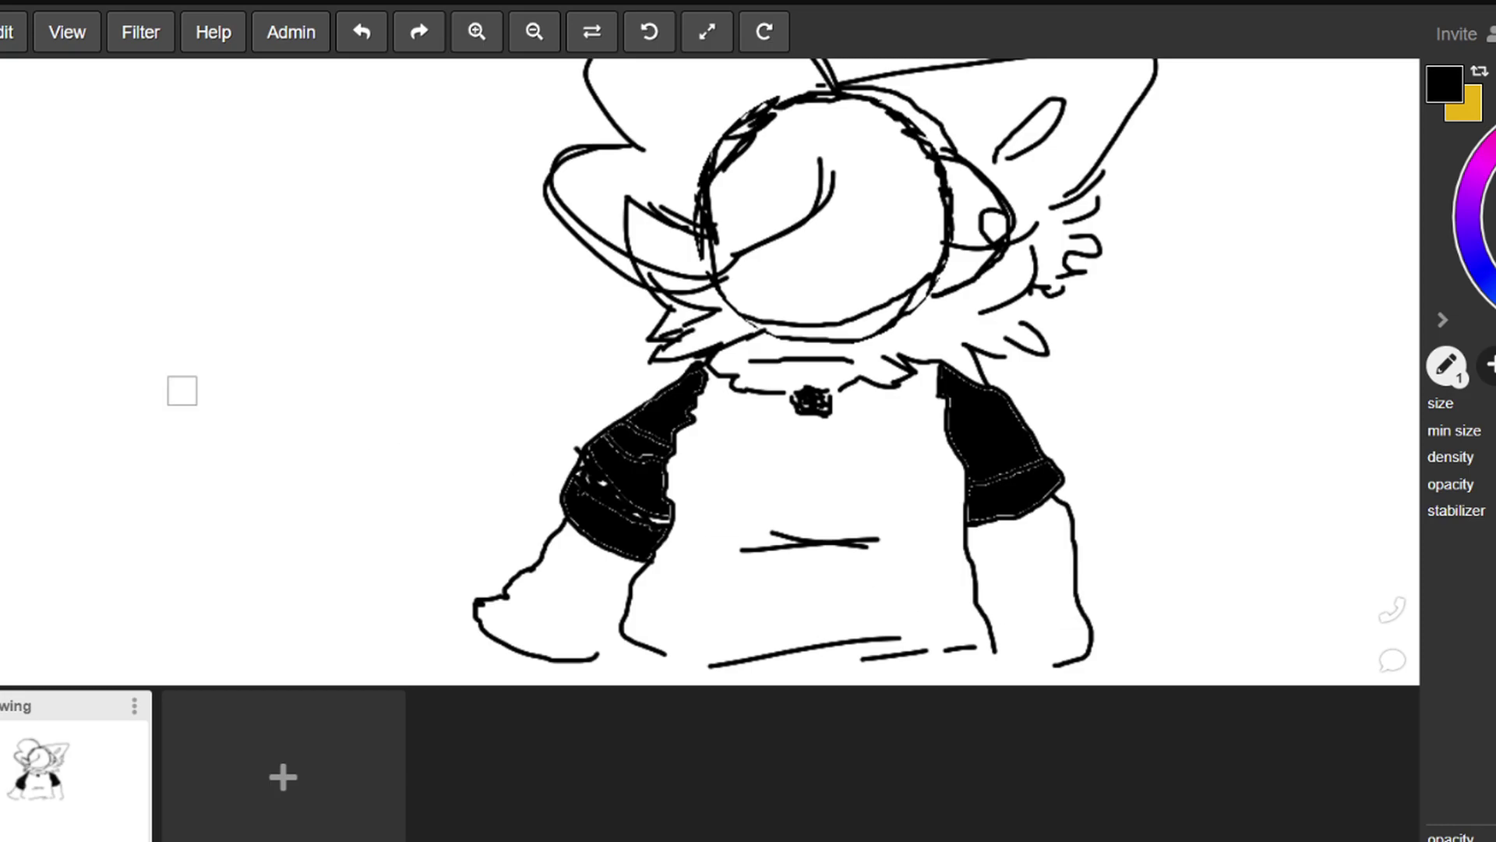
key("b")
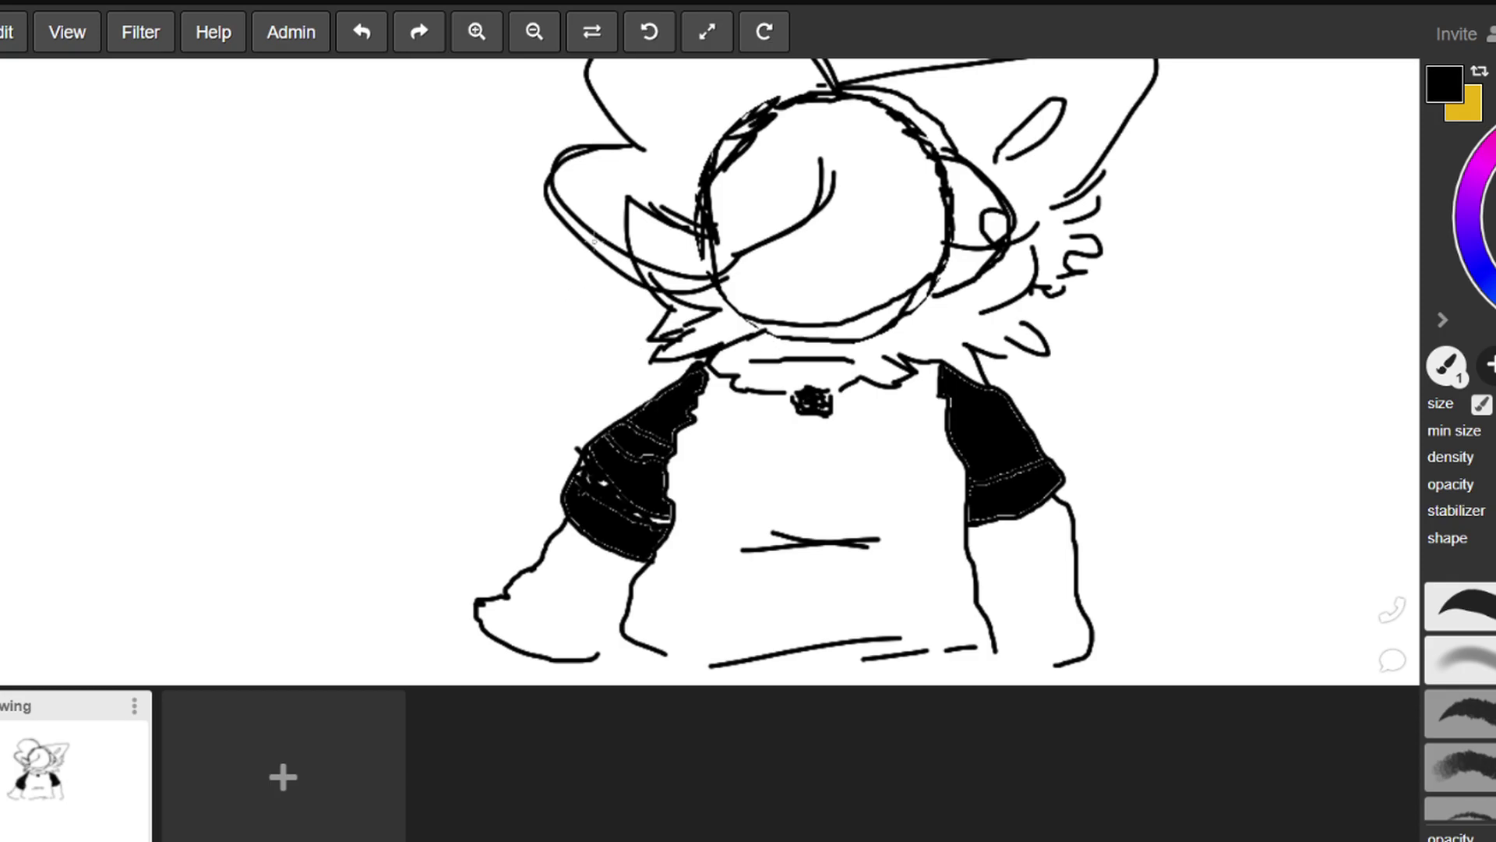
left_click(706, 32)
scroll(710, 217, "up", 2)
scroll(710, 217, "up", 5)
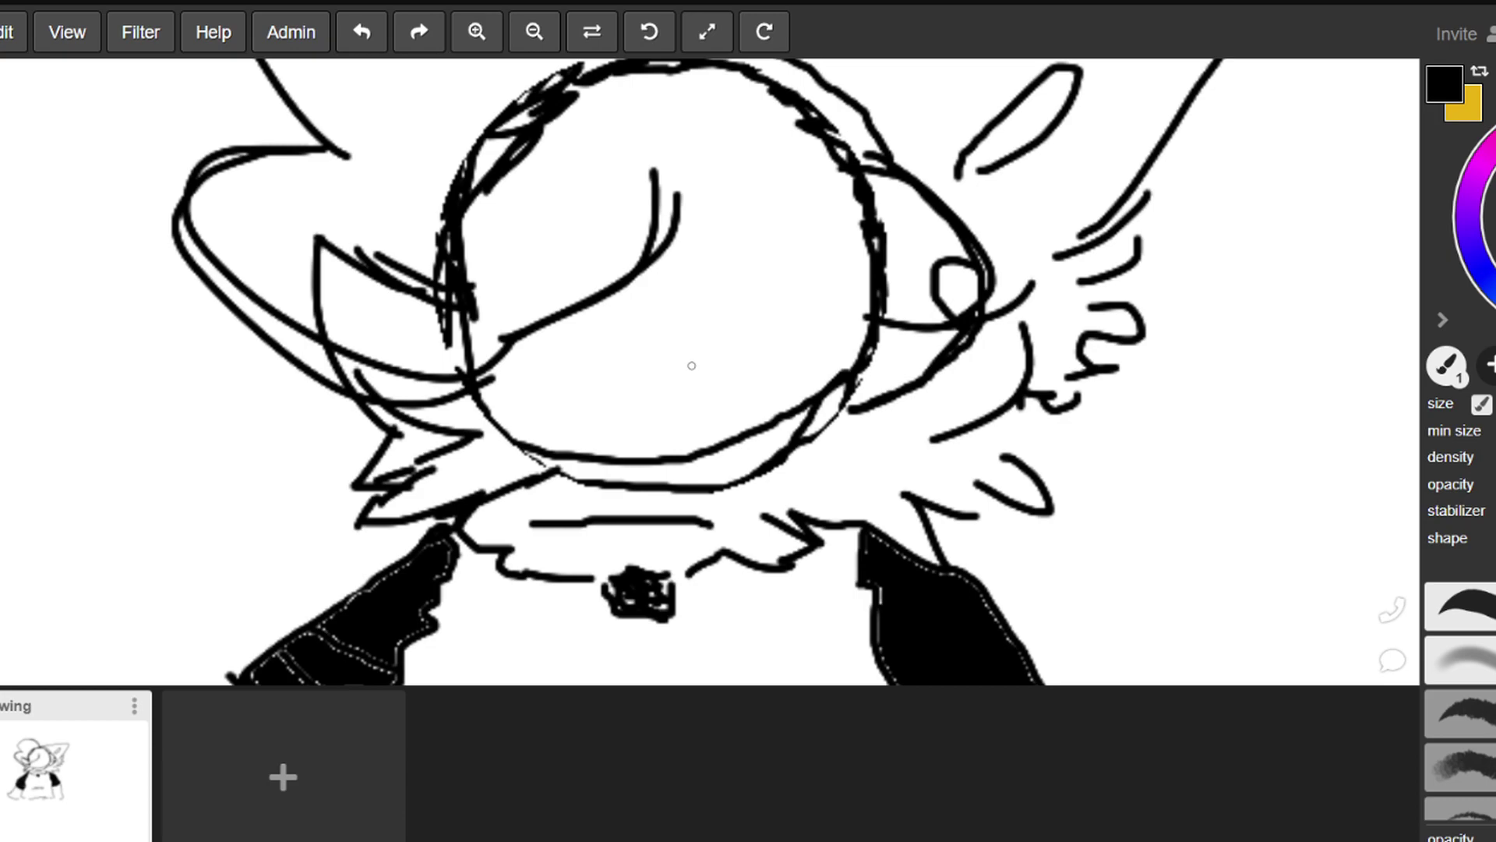
mouse_move(685, 358)
left_mouse_down()
mouse_move(754, 264)
mouse_move(811, 366)
mouse_move(777, 357)
mouse_move(758, 303)
mouse_move(723, 352)
mouse_move(684, 361)
left_mouse_up()
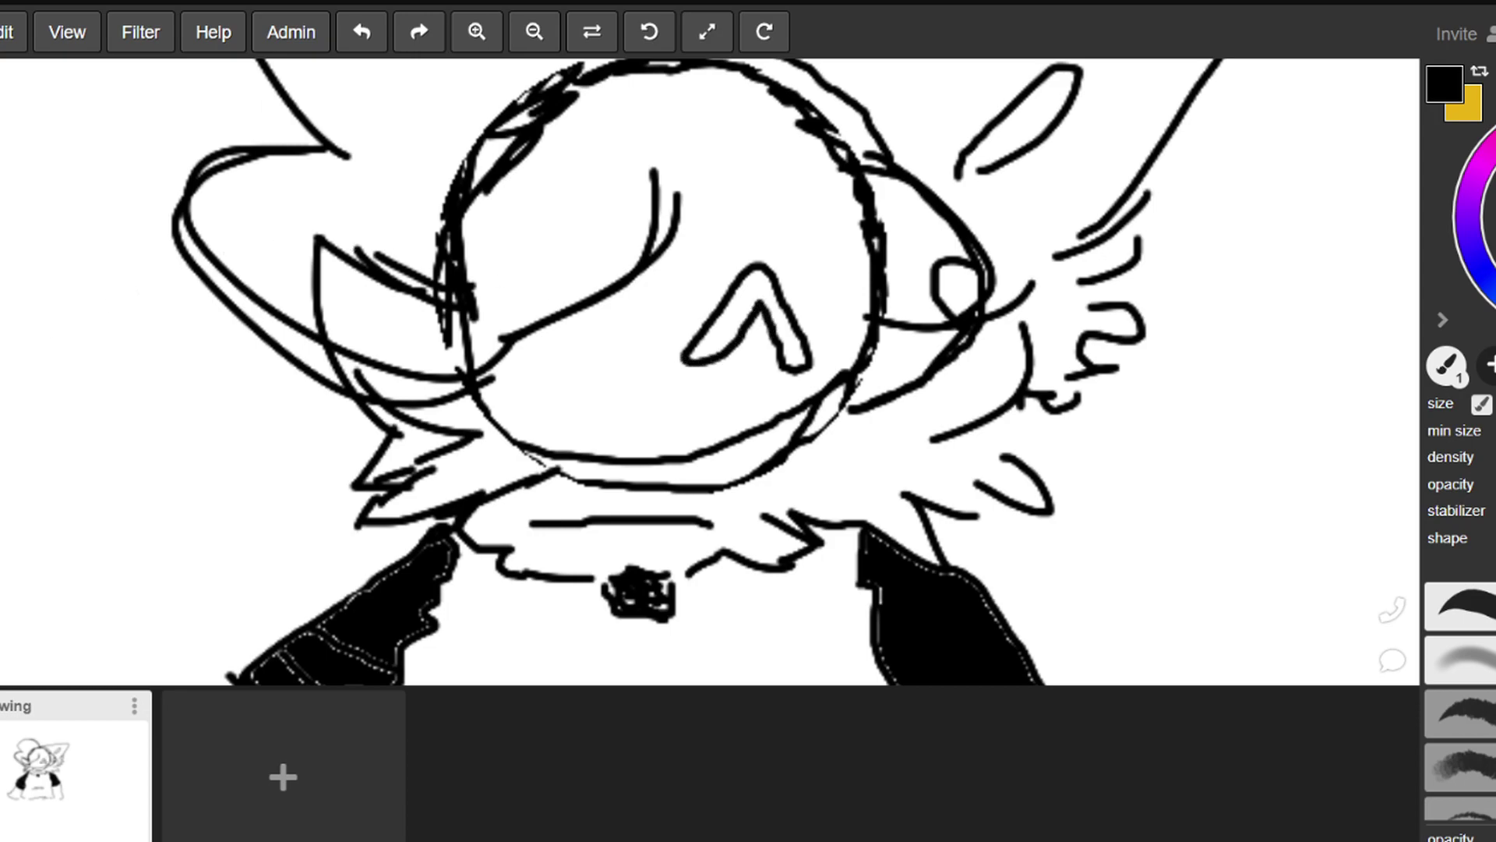
key("e")
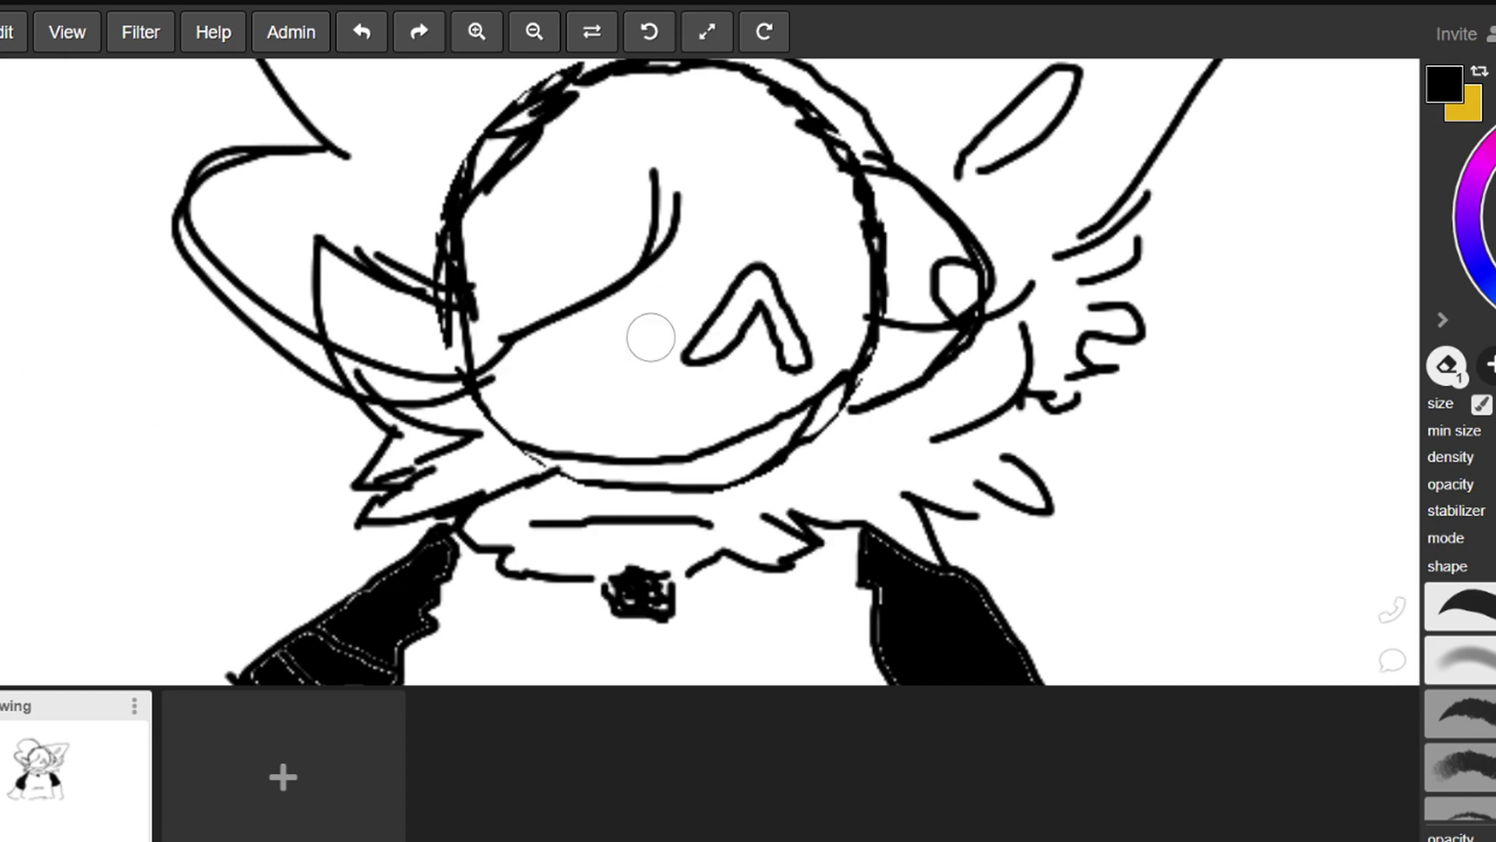
key("g")
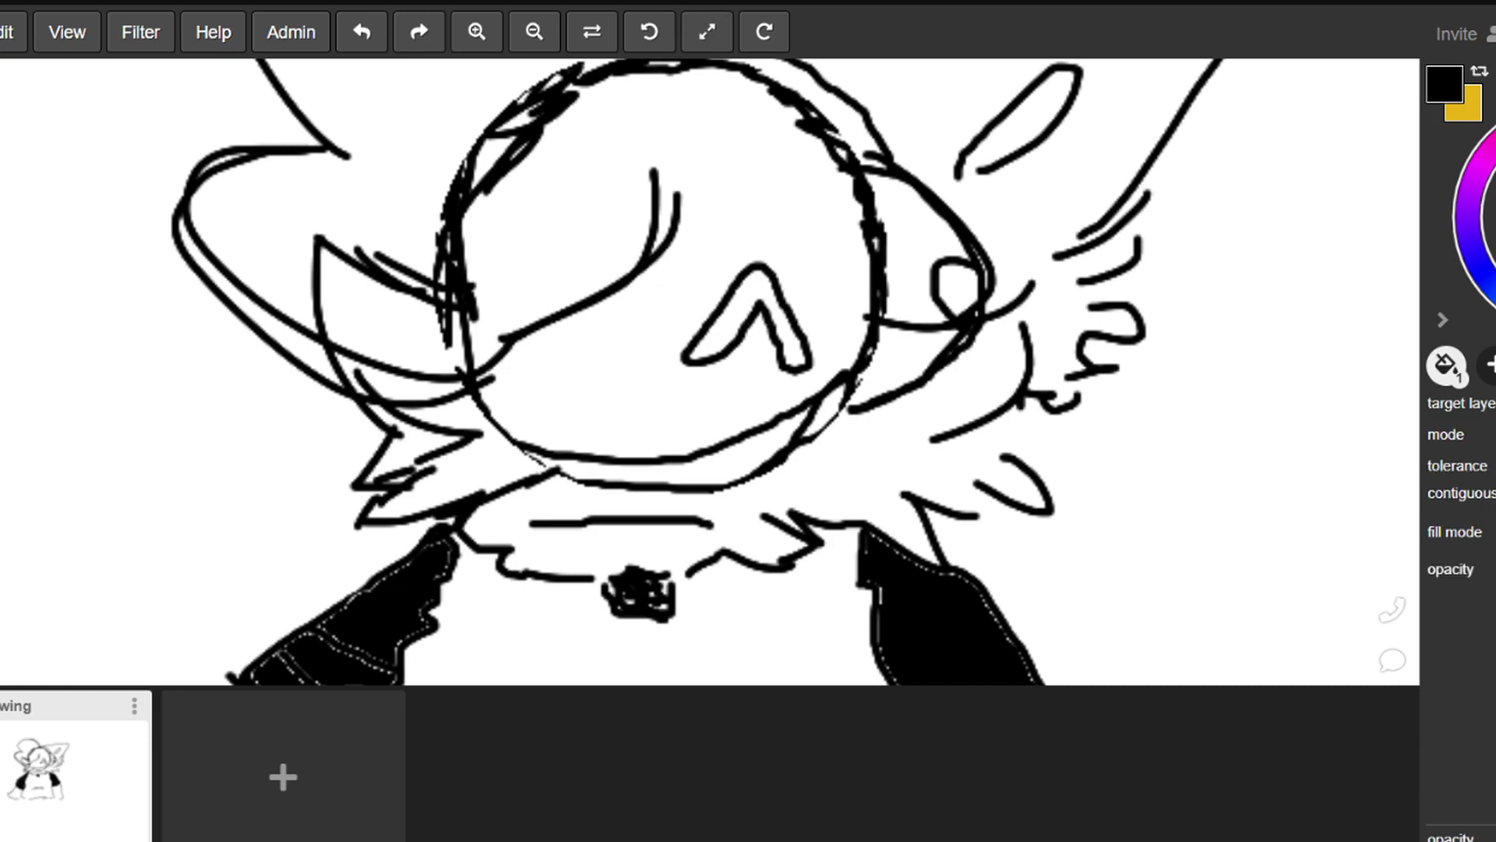
left_click(762, 315)
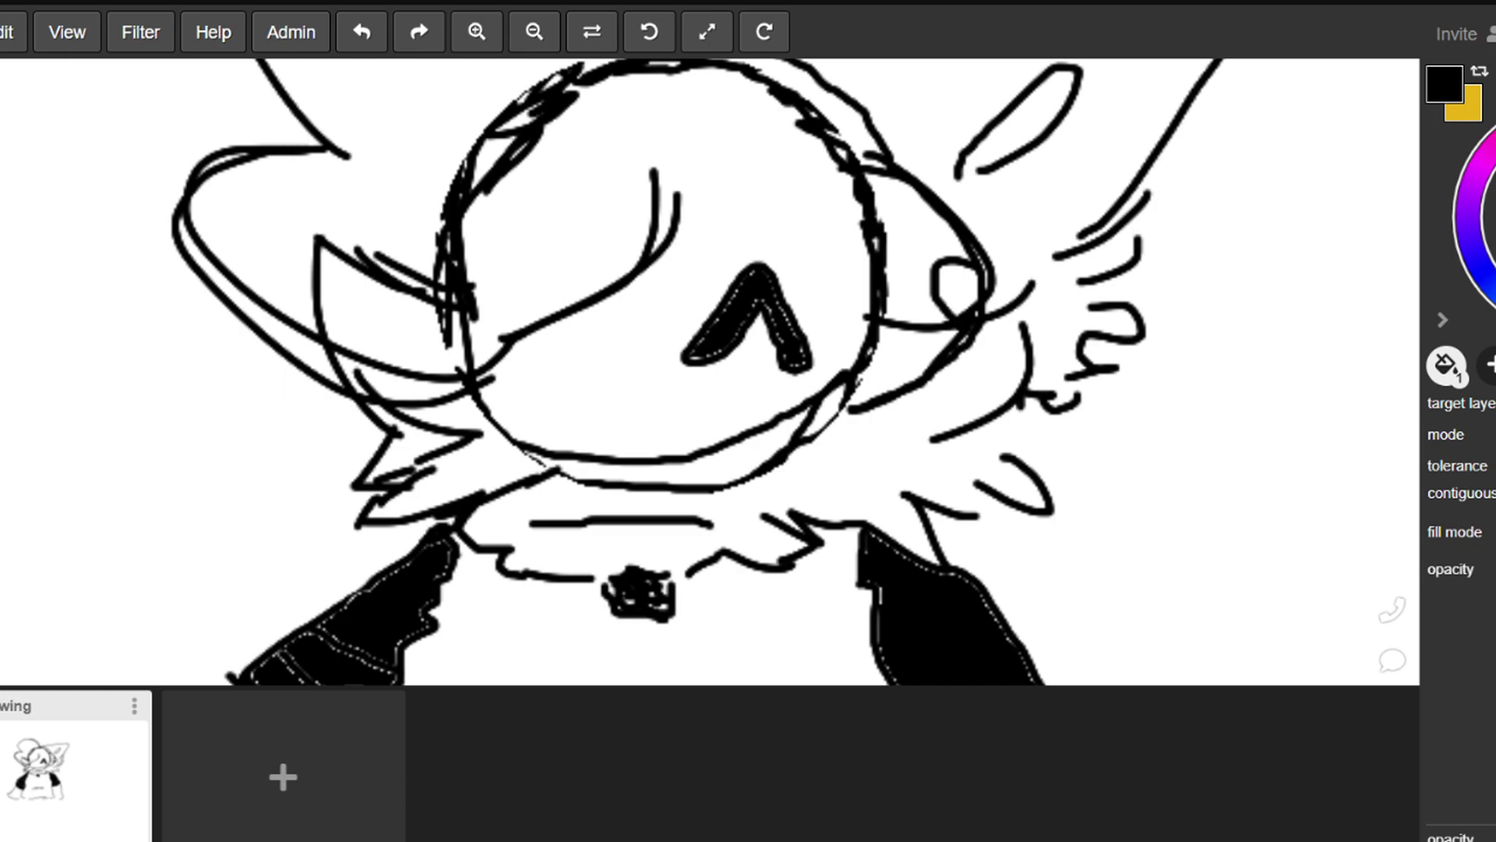
Draw a small jagged tuft at the upper end of the curved hair line on the face
key("b")
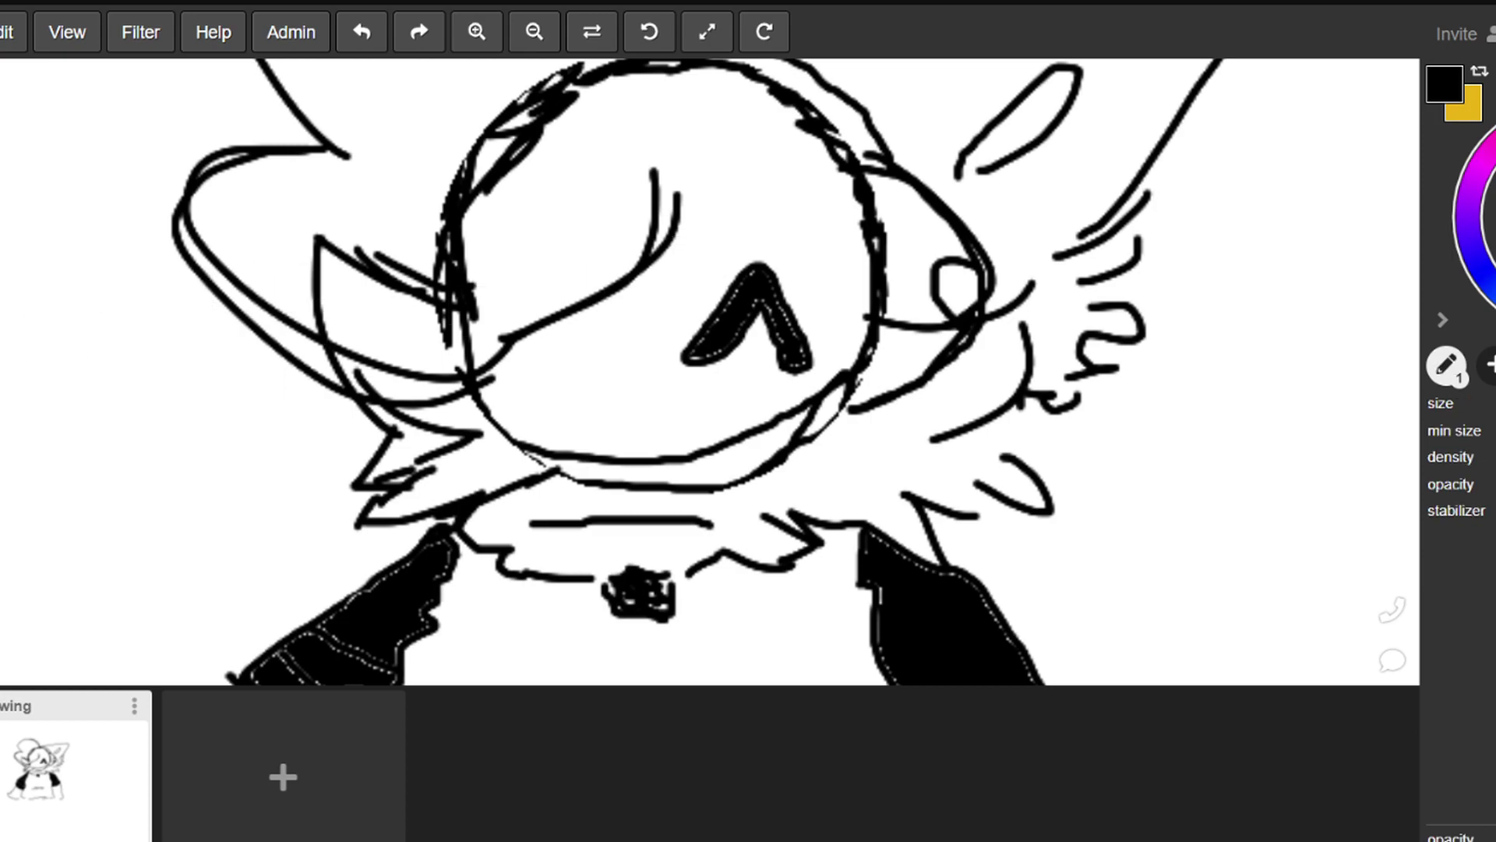
key("b")
mouse_move(654, 130)
left_mouse_down()
mouse_move(698, 109)
mouse_move(721, 156)
mouse_move(679, 195)
left_mouse_up()
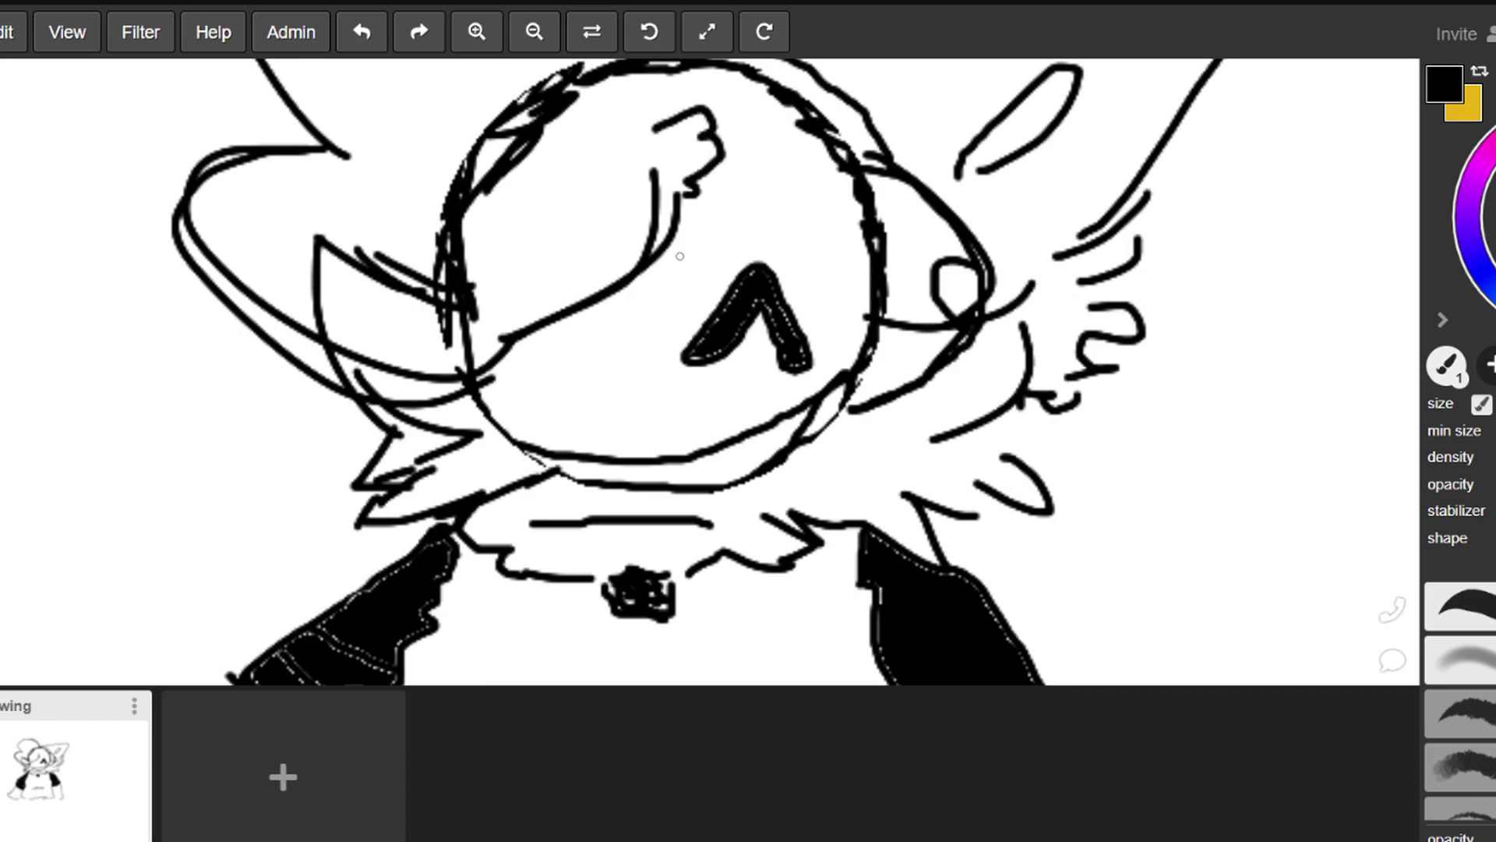
Examine the whole character sketch close up and from a distance to check its overall look and proportions
scroll(1213, 294, "down", 4)
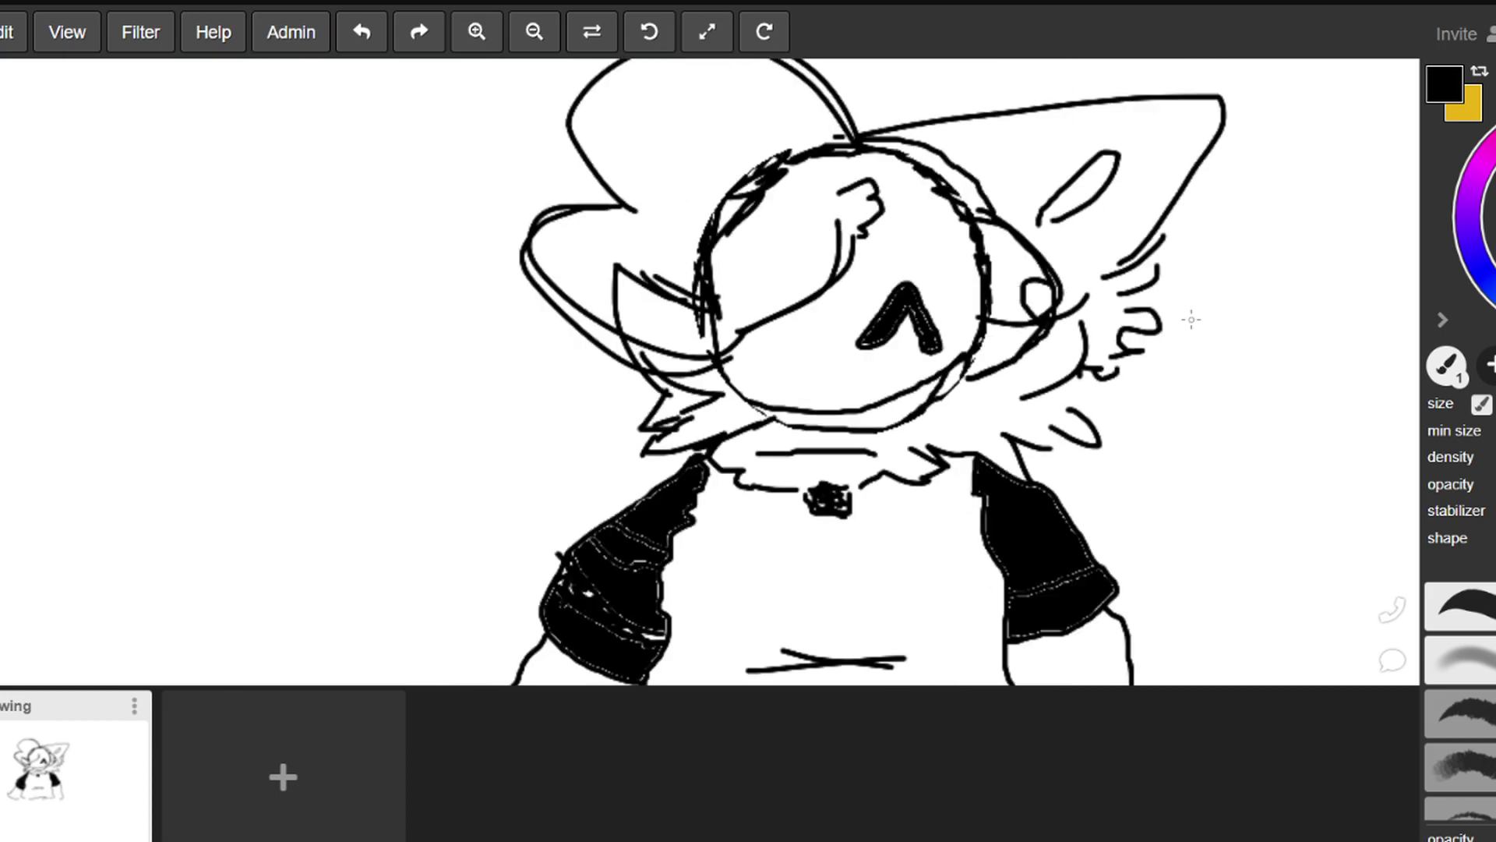
scroll(1191, 319, "down", 1)
scroll(1186, 317, "up", 2)
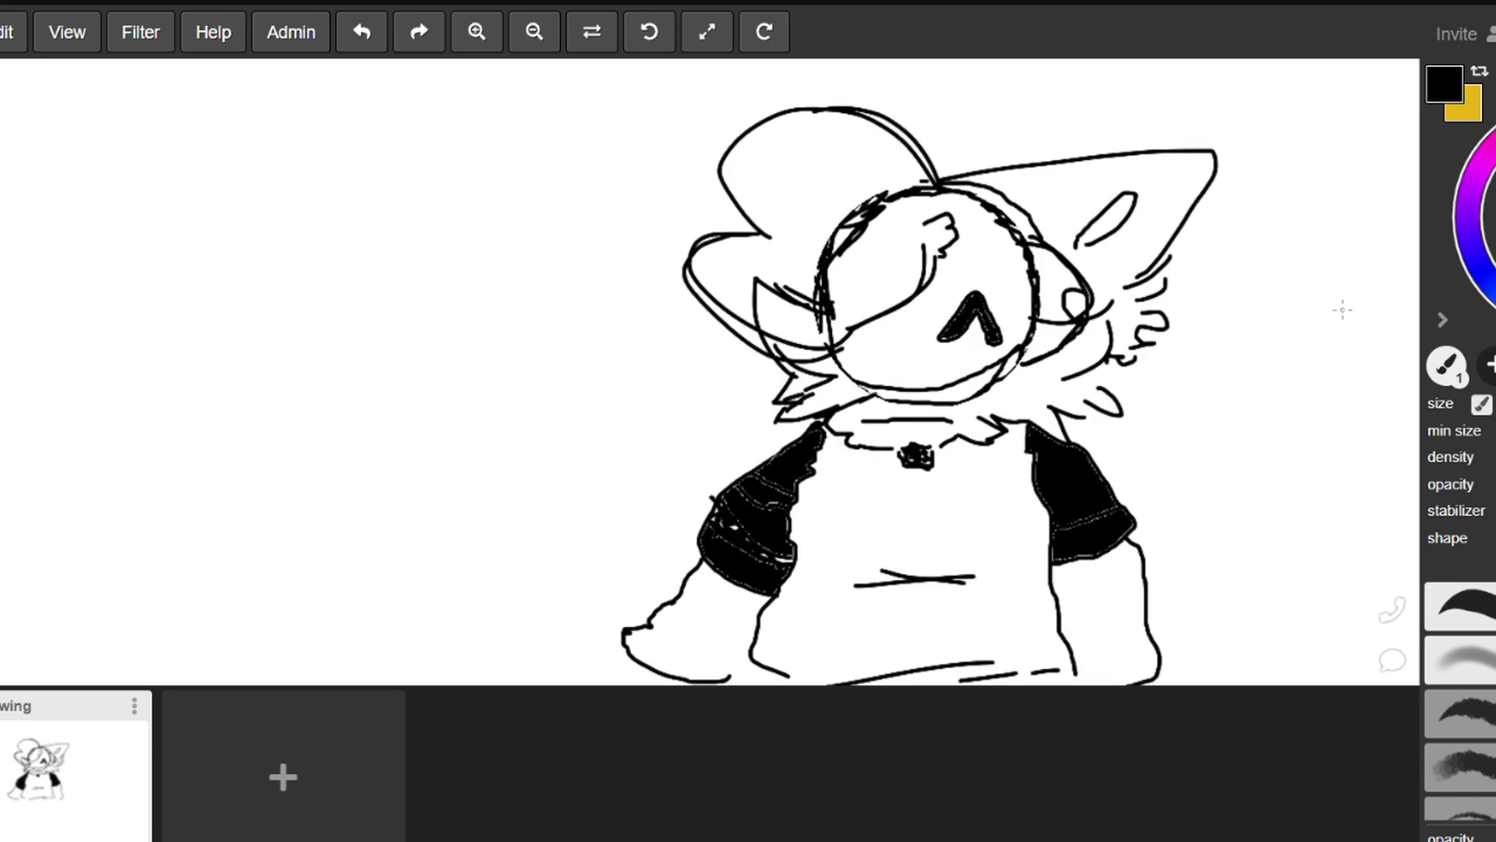
scroll(1356, 320, "up", 1)
scroll(1364, 328, "up", 1)
scroll(195, 414, "down", 2)
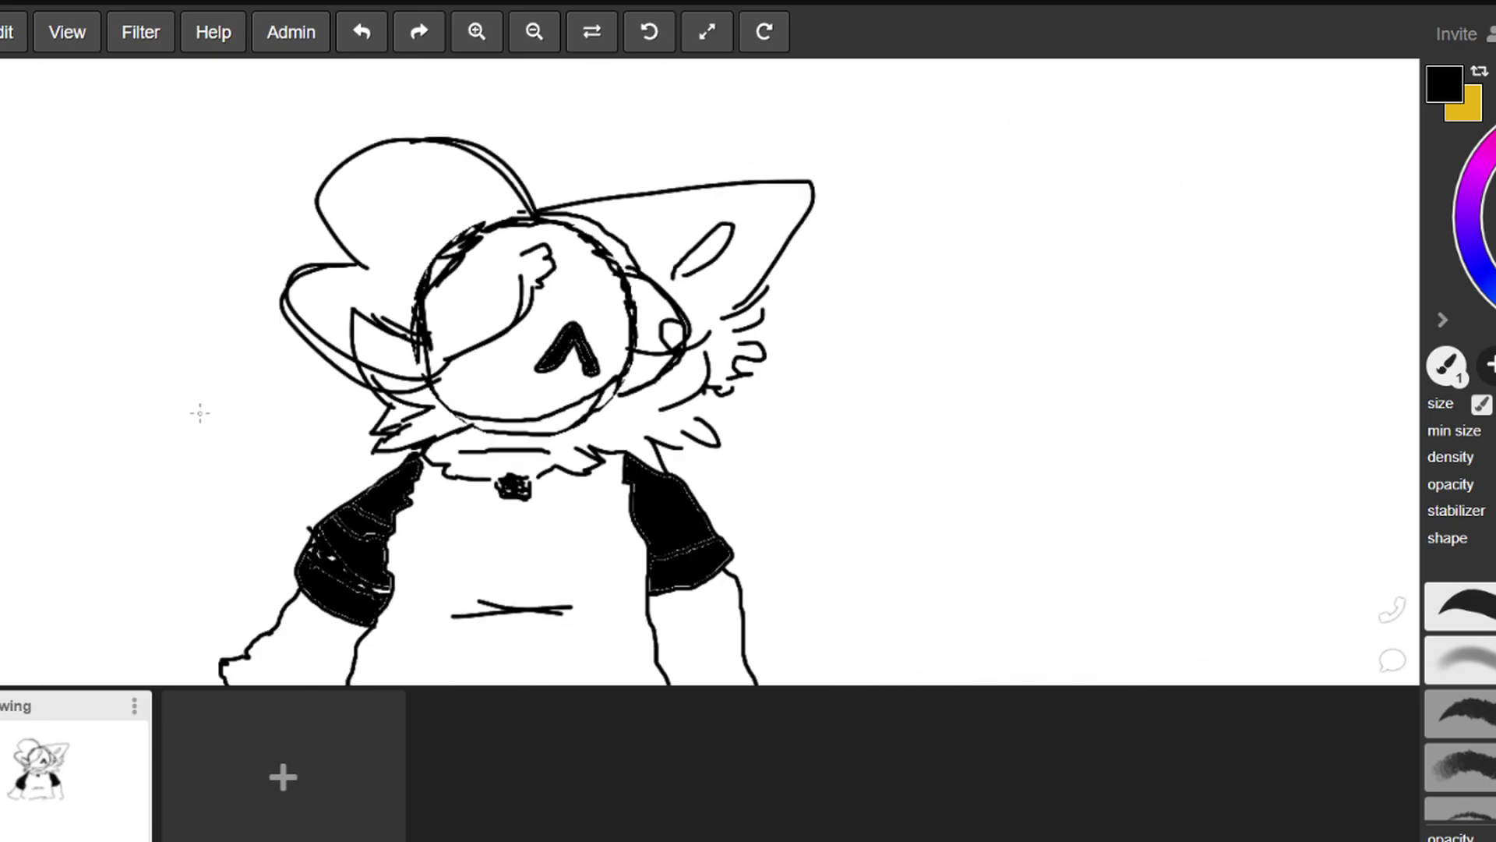
scroll(1154, 320, "down", 2)
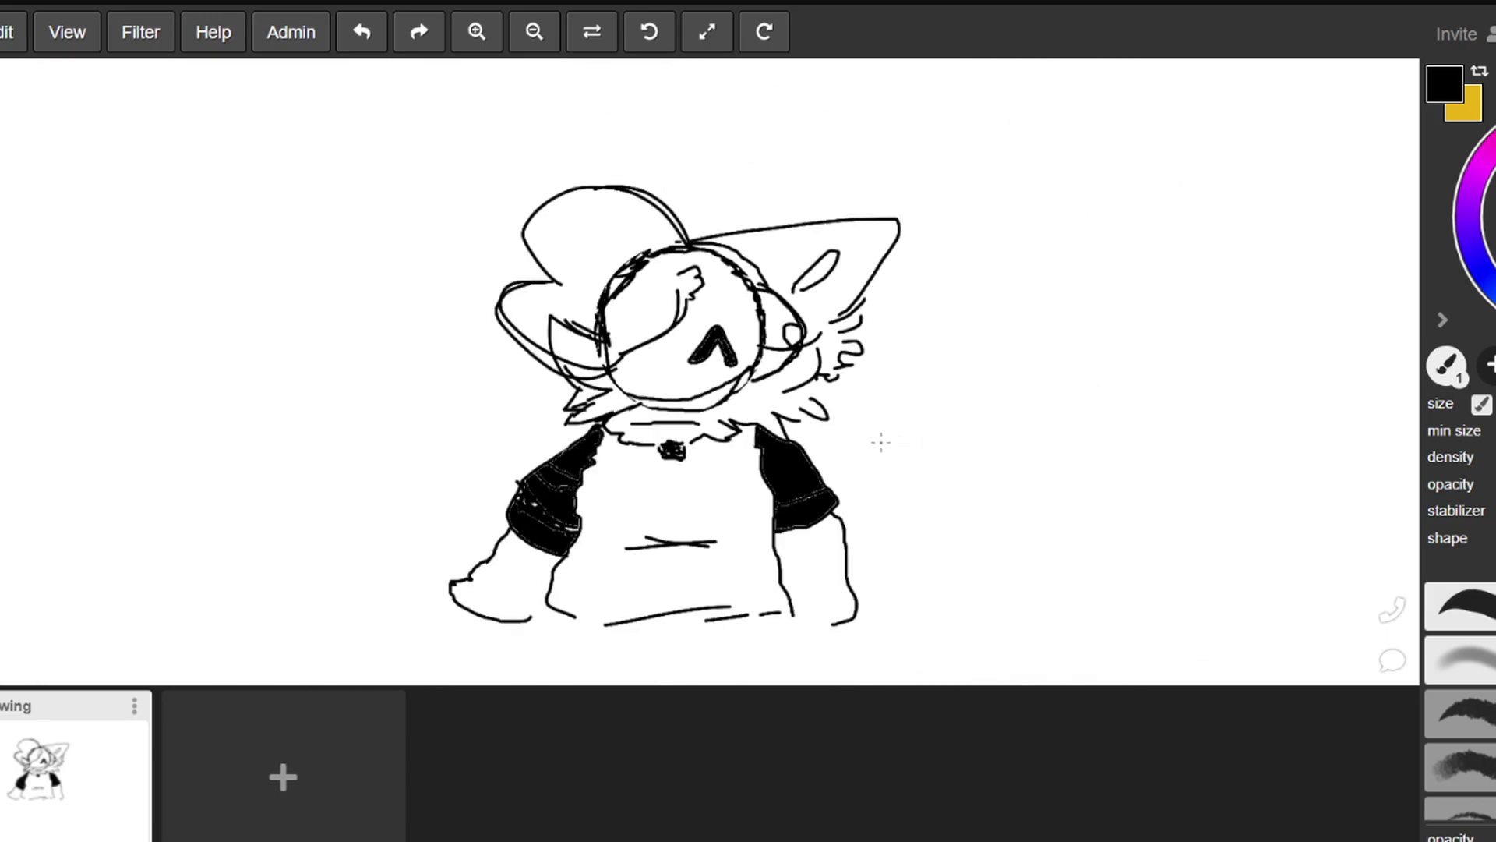
scroll(612, 445, "up", 1)
scroll(690, 280, "up", 1)
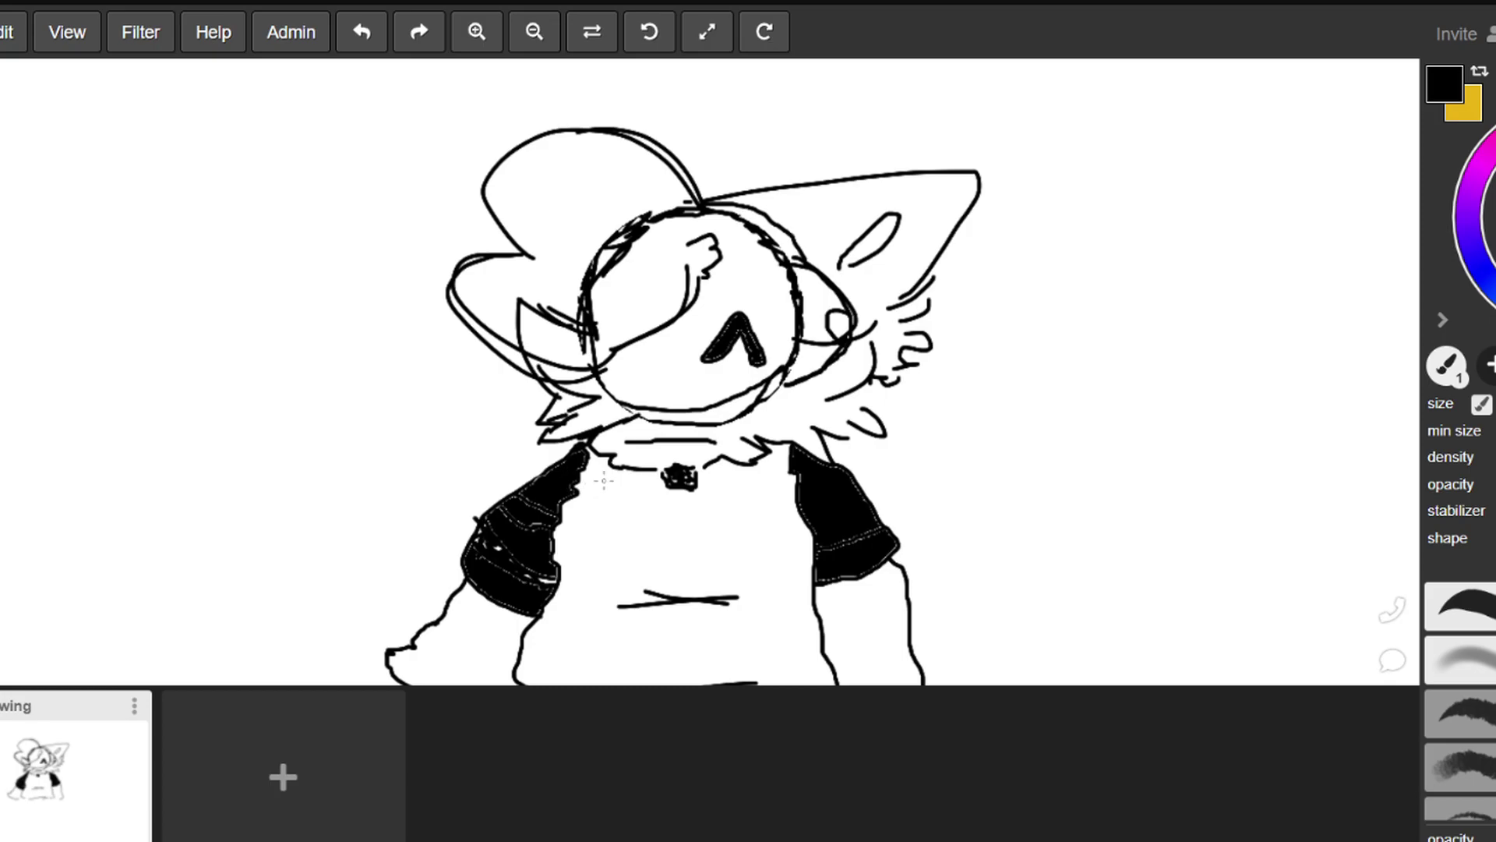
scroll(740, 450, "down", 2)
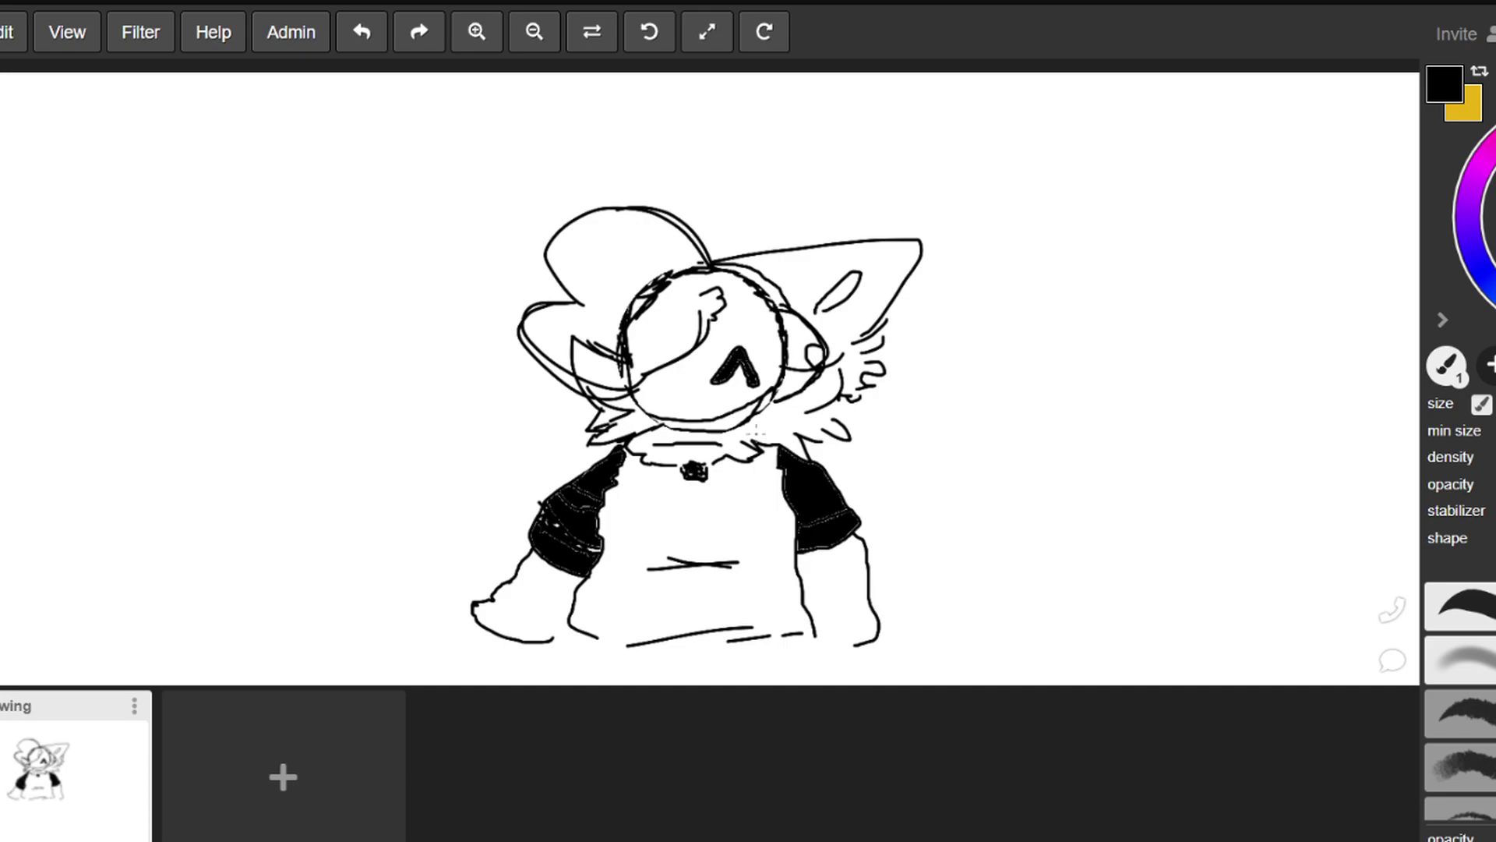
scroll(839, 316, "down", 5)
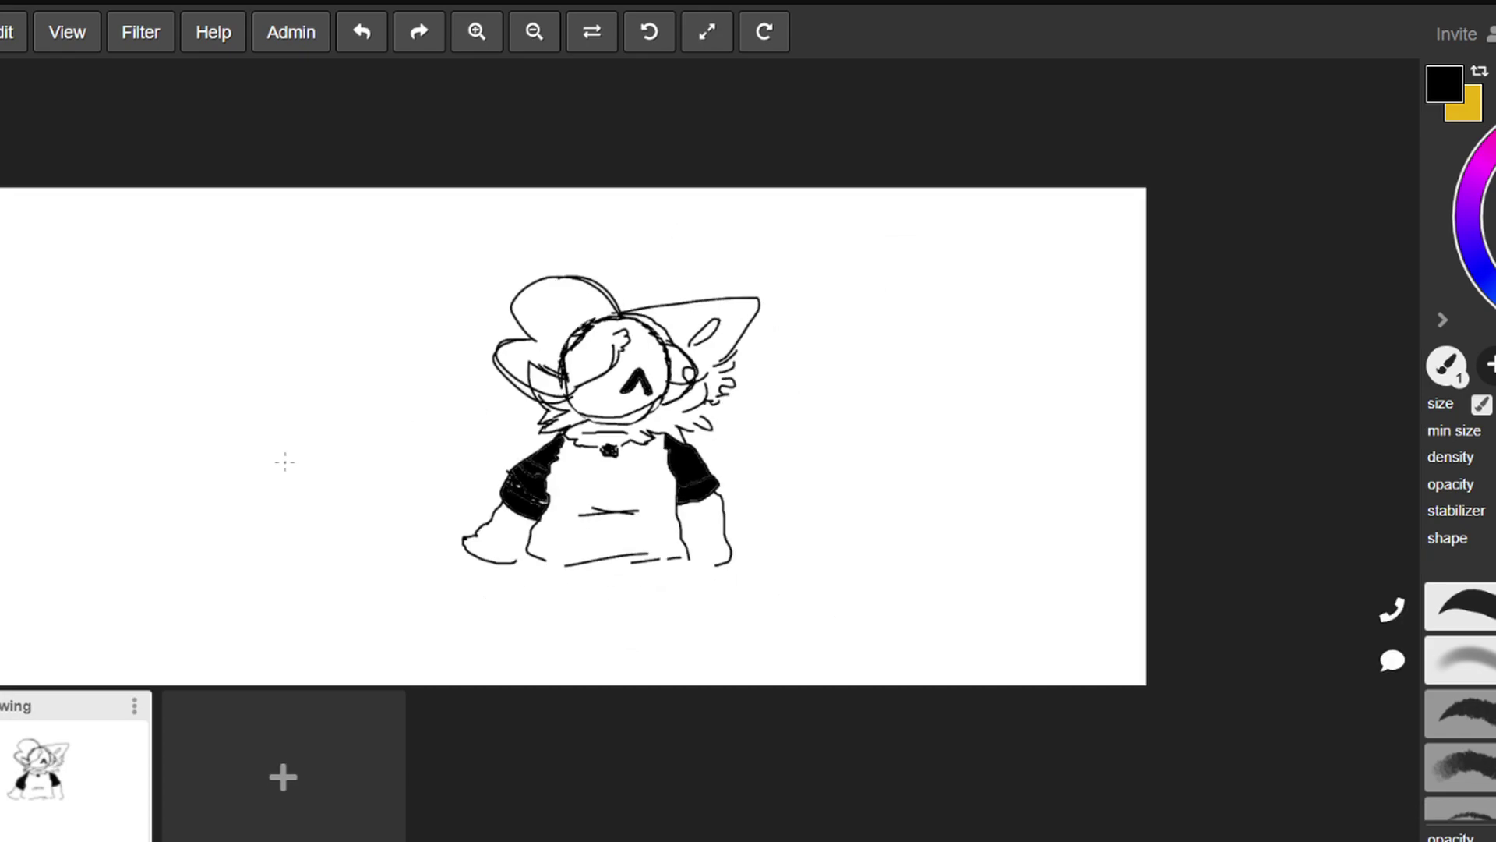
scroll(1136, 210, "down", 3)
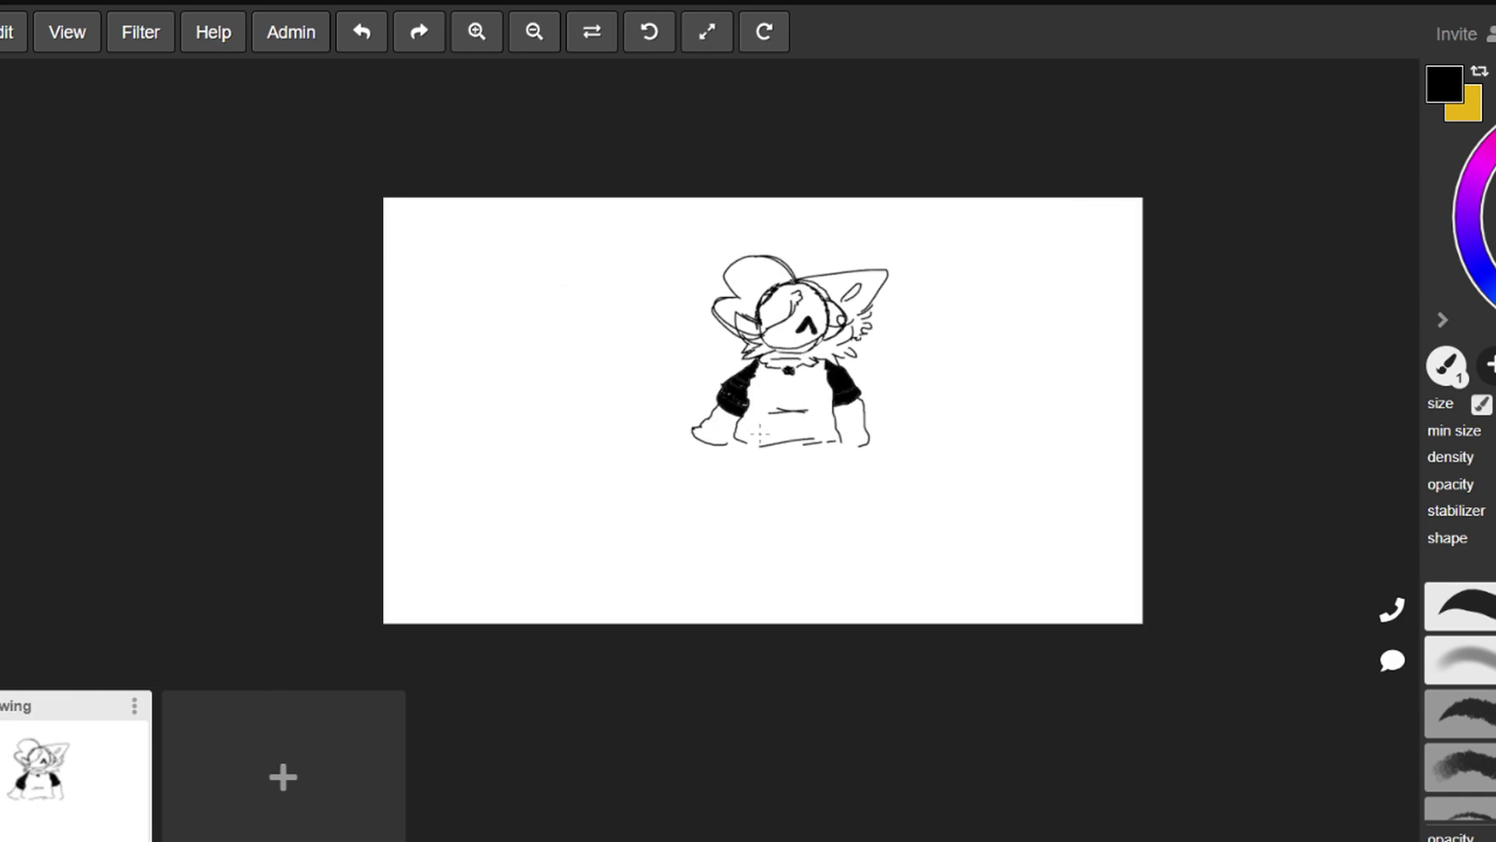
Draw a small peaked line in the blank canvas area below and left of the character
scroll(475, 546, "up", 6)
scroll(463, 551, "up", 2)
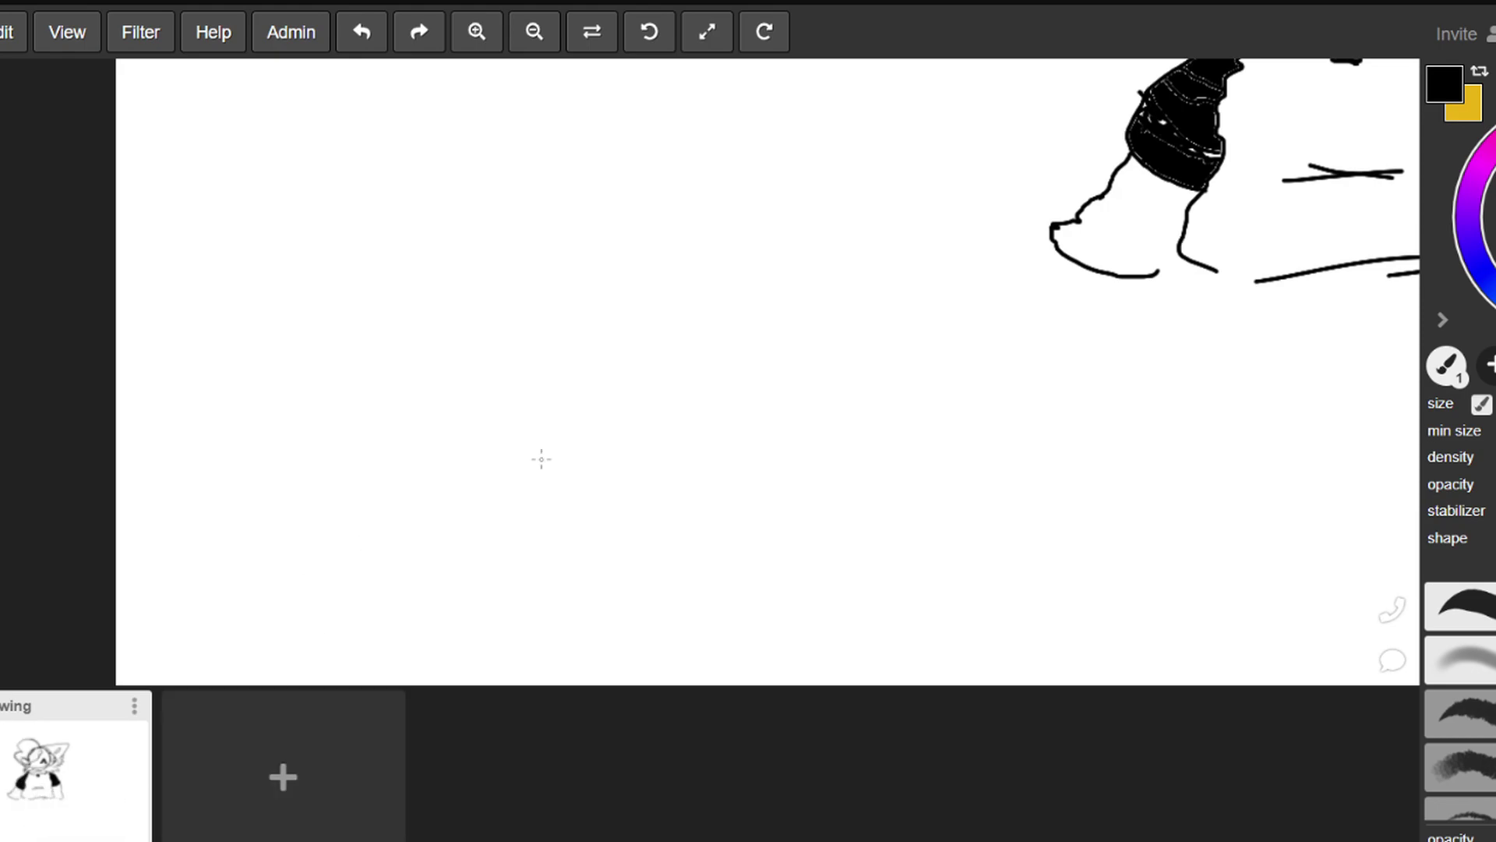
scroll(701, 425, "up", 1)
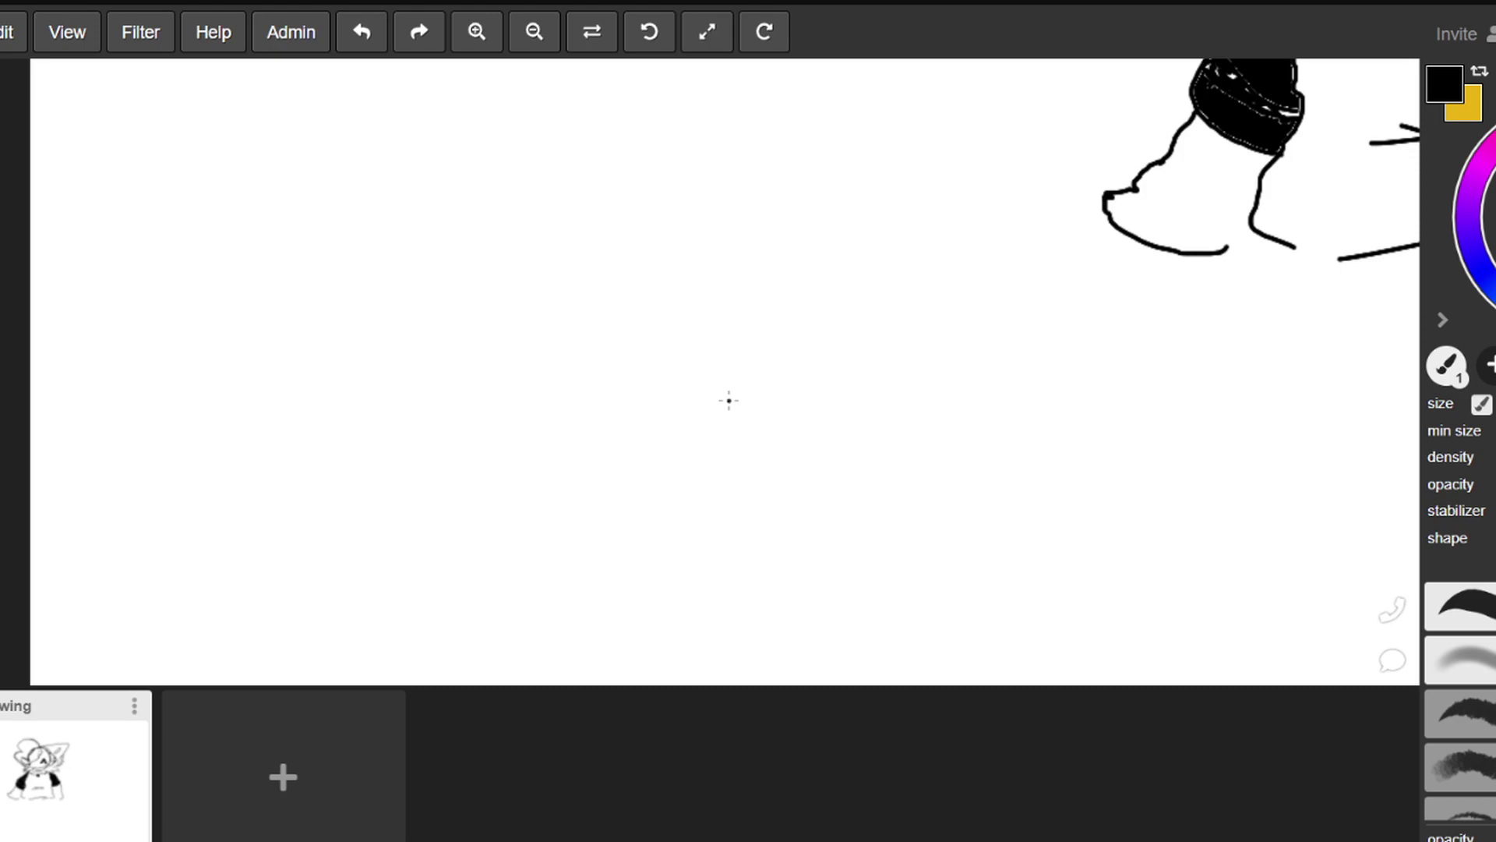
mouse_move(729, 401)
left_mouse_down()
mouse_move(779, 362)
mouse_move(810, 395)
left_mouse_up()
Draw an unfilled, black-outlined circle around the small peaked line, with its lower rim meeting the line's ends
key("u")
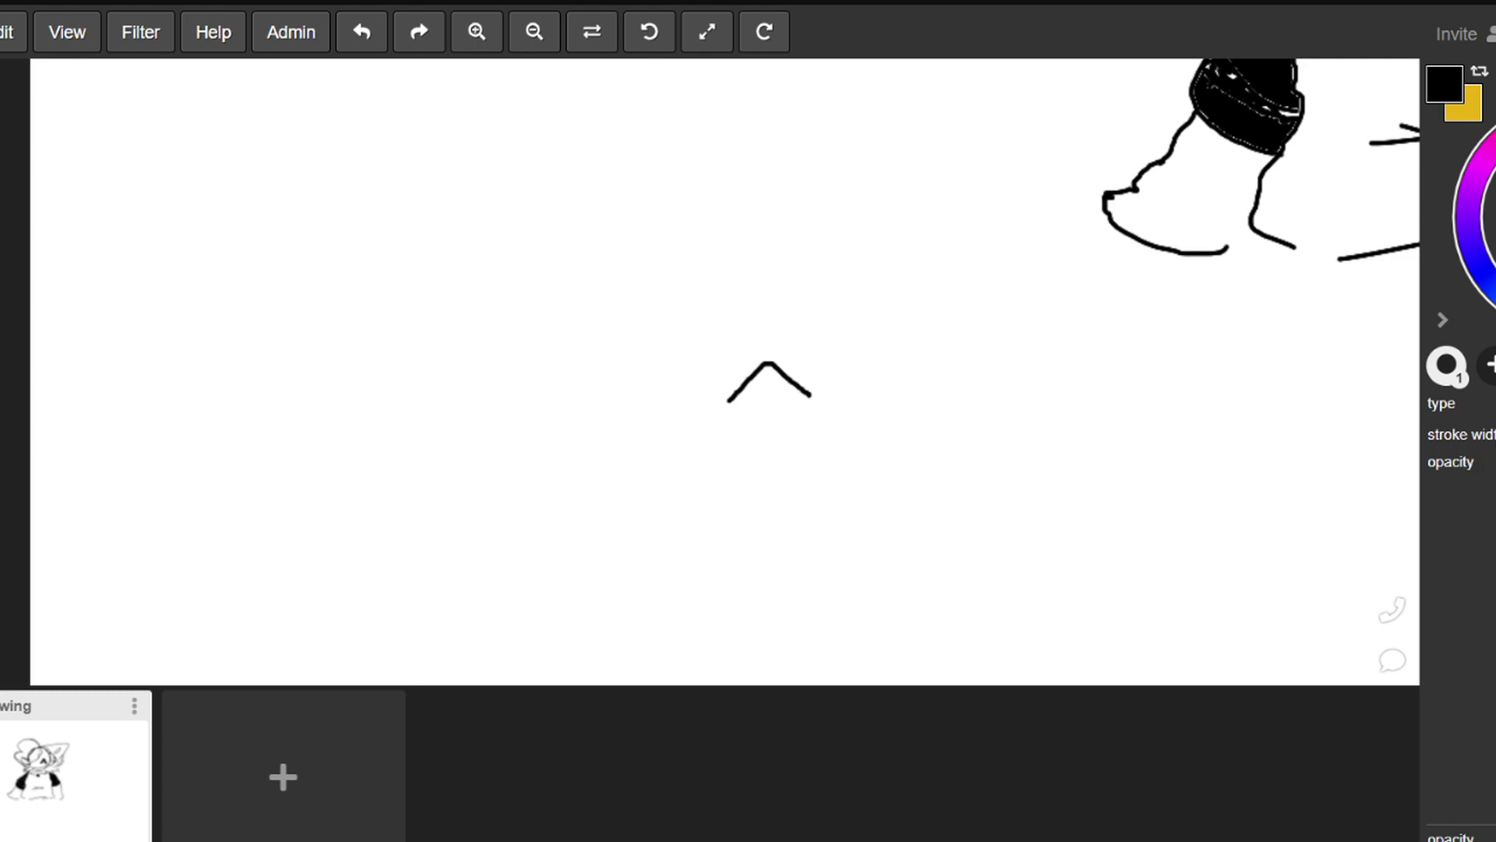
left_click_drag(696, 249, 842, 414)
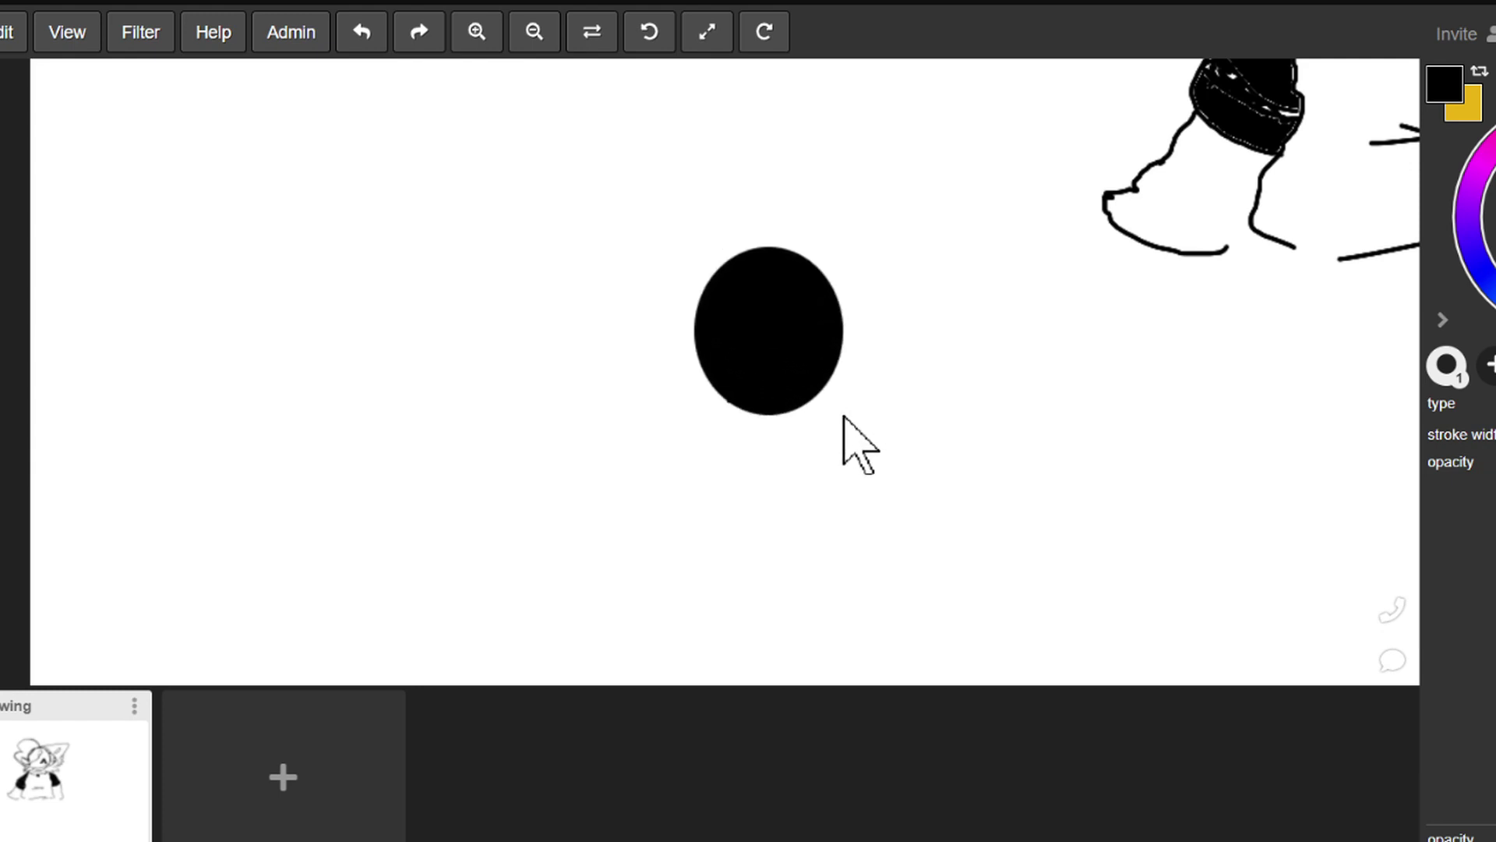
left_click(363, 33)
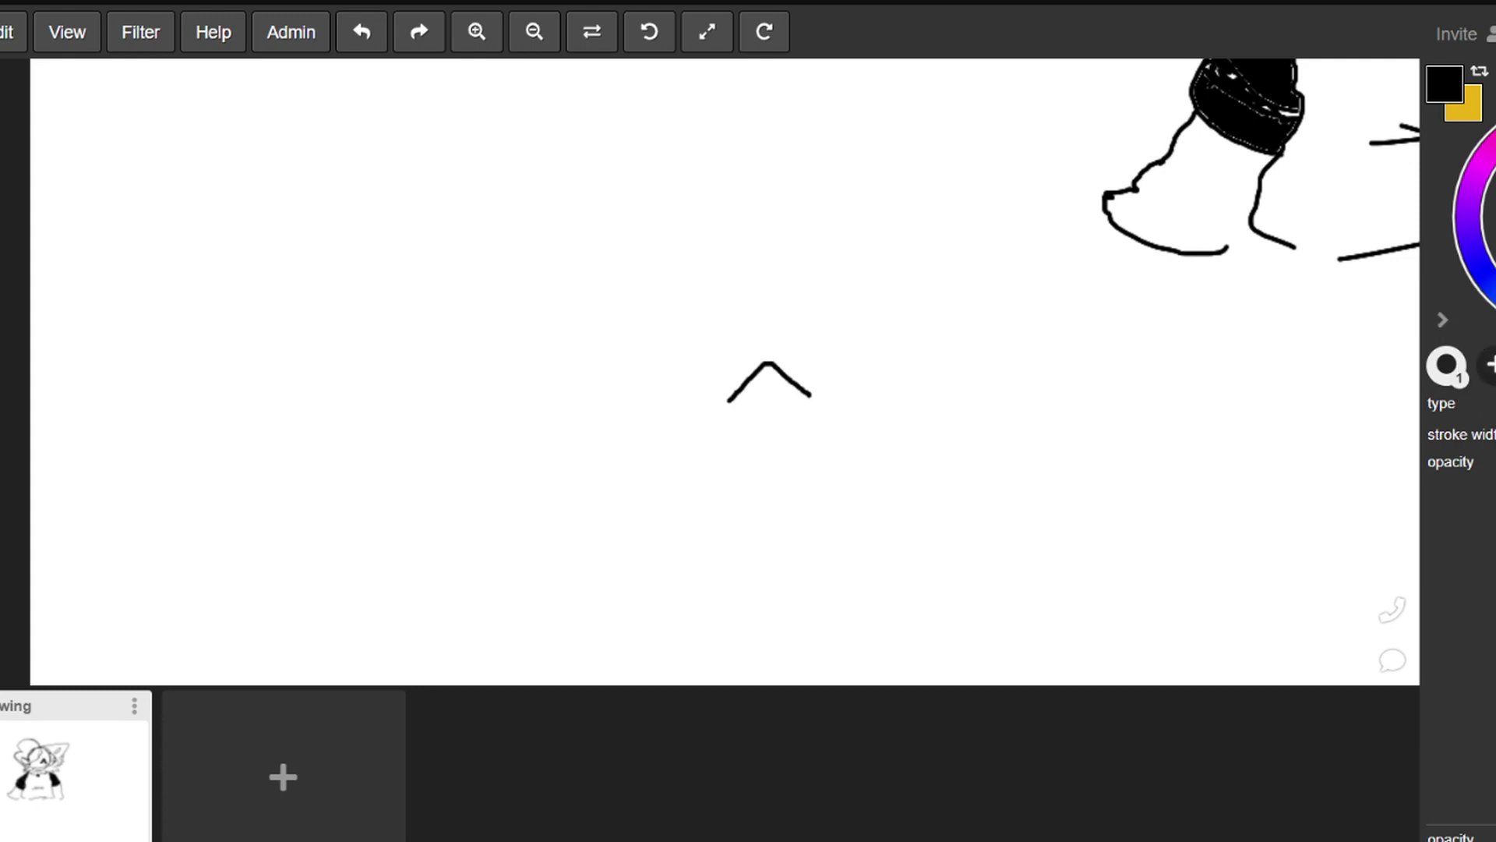
mouse_move(683, 249)
left_mouse_down()
mouse_move(793, 357)
mouse_move(872, 405)
mouse_move(874, 425)
left_mouse_up()
left_click(857, 377)
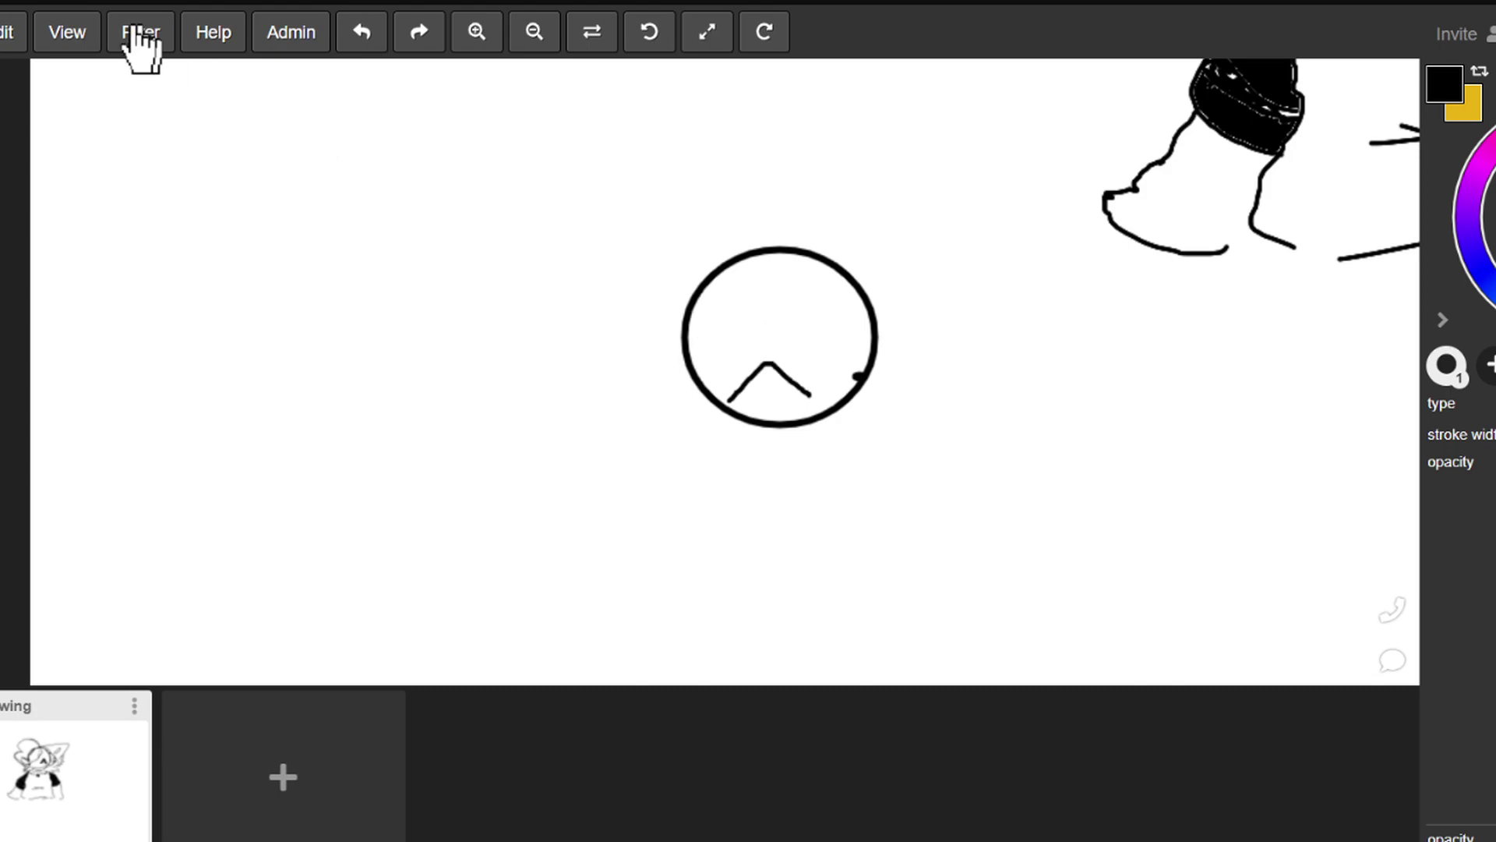
left_click(357, 35)
left_click_drag(696, 255, 853, 406)
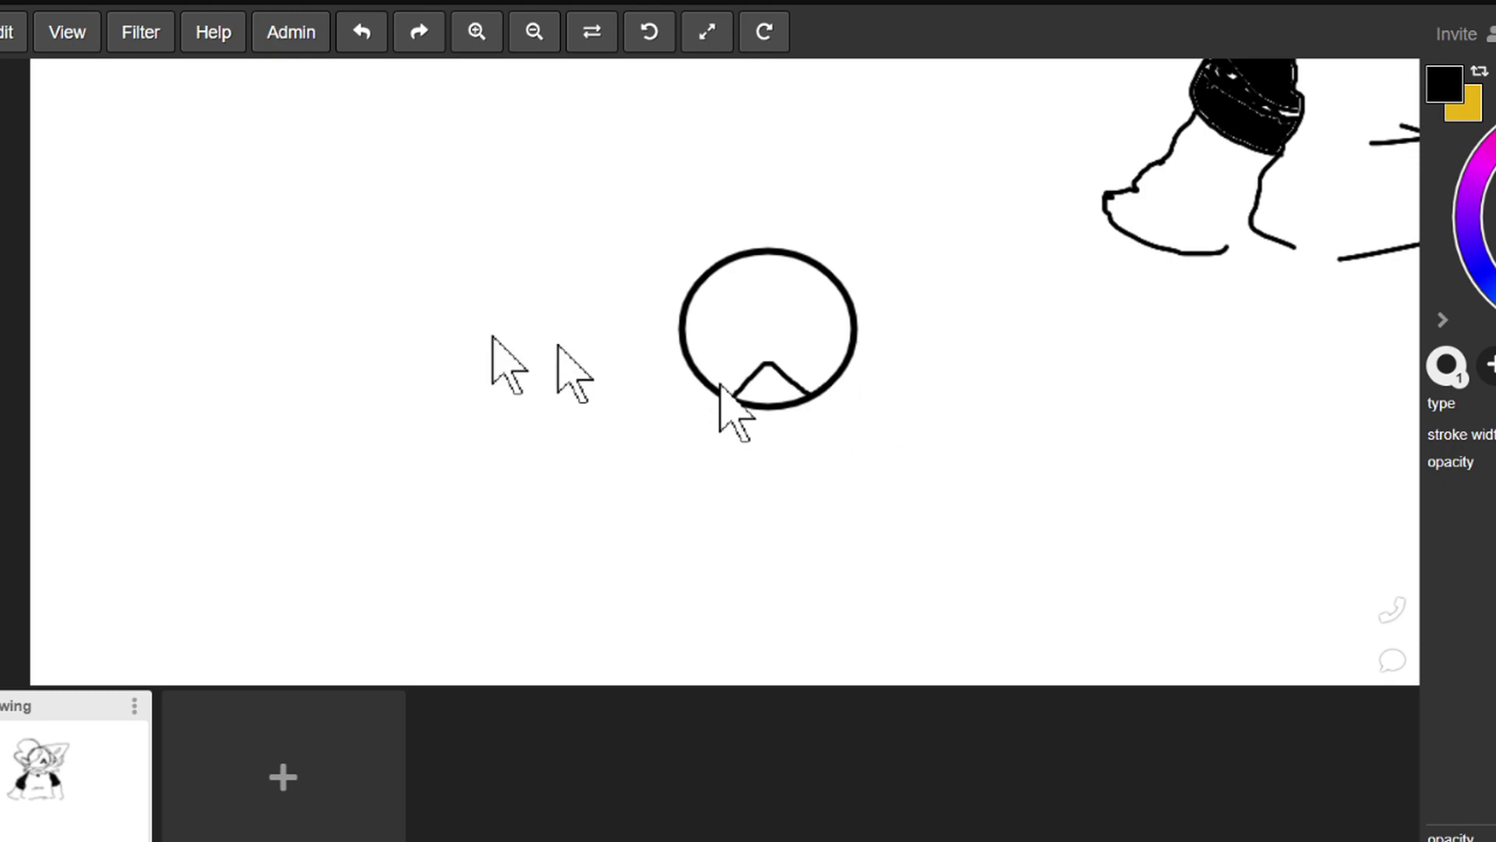
key("e")
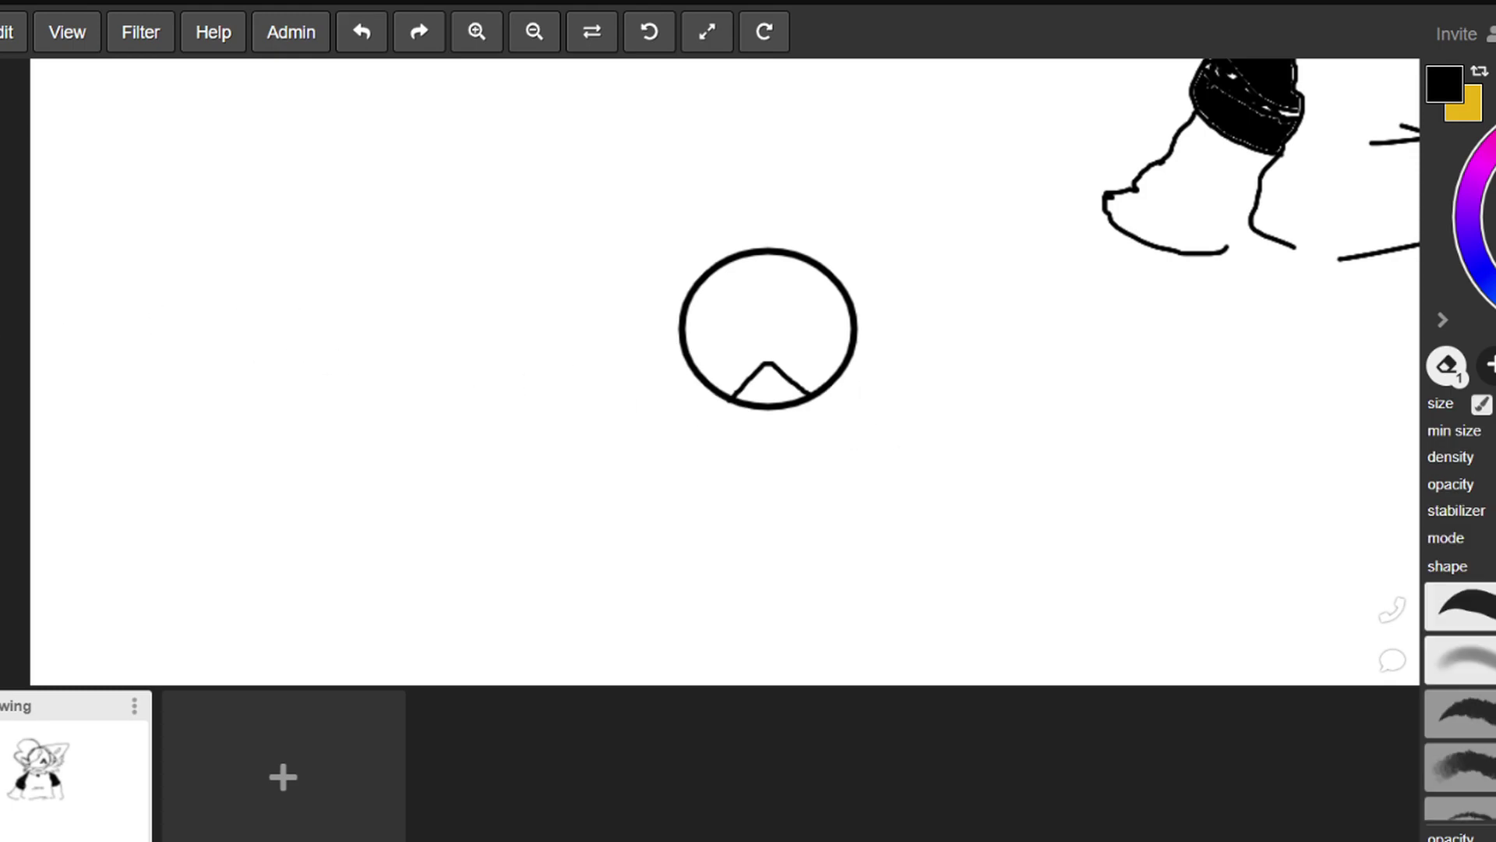
Erase the circle's lower rim between the two ends of the small peaked line
mouse_move(789, 401)
left_mouse_down()
mouse_move(745, 404)
mouse_move(798, 404)
left_mouse_up()
key("b")
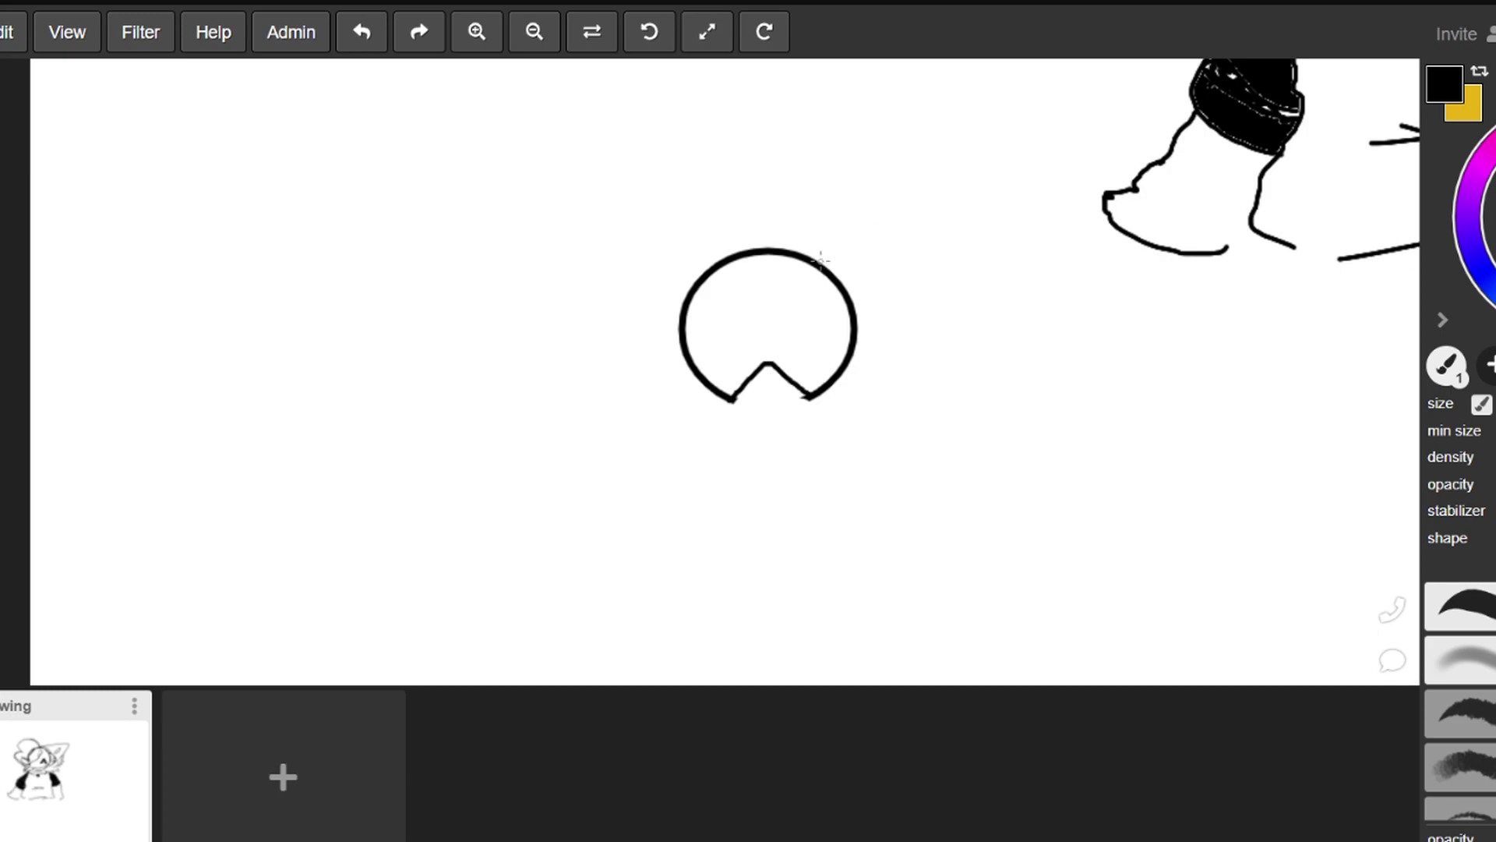
Draw spiky fur tufts above and down both sides of the circle, plus a small zigzag line inside it
mouse_move(749, 225)
left_mouse_down()
mouse_move(781, 155)
mouse_move(786, 211)
mouse_move(855, 158)
mouse_move(862, 200)
left_mouse_up()
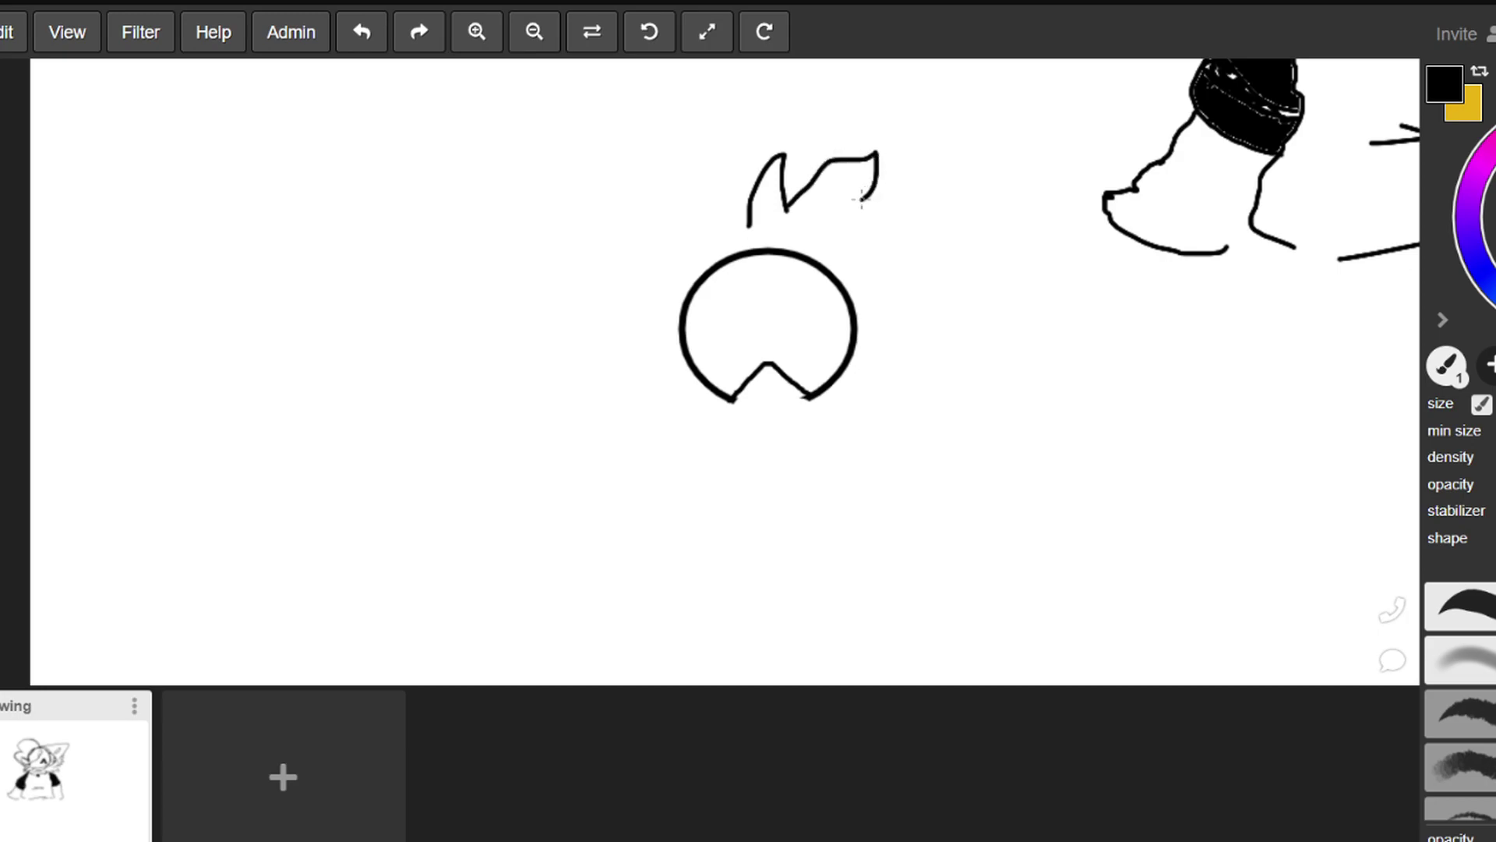
scroll(902, 123, "up", 3)
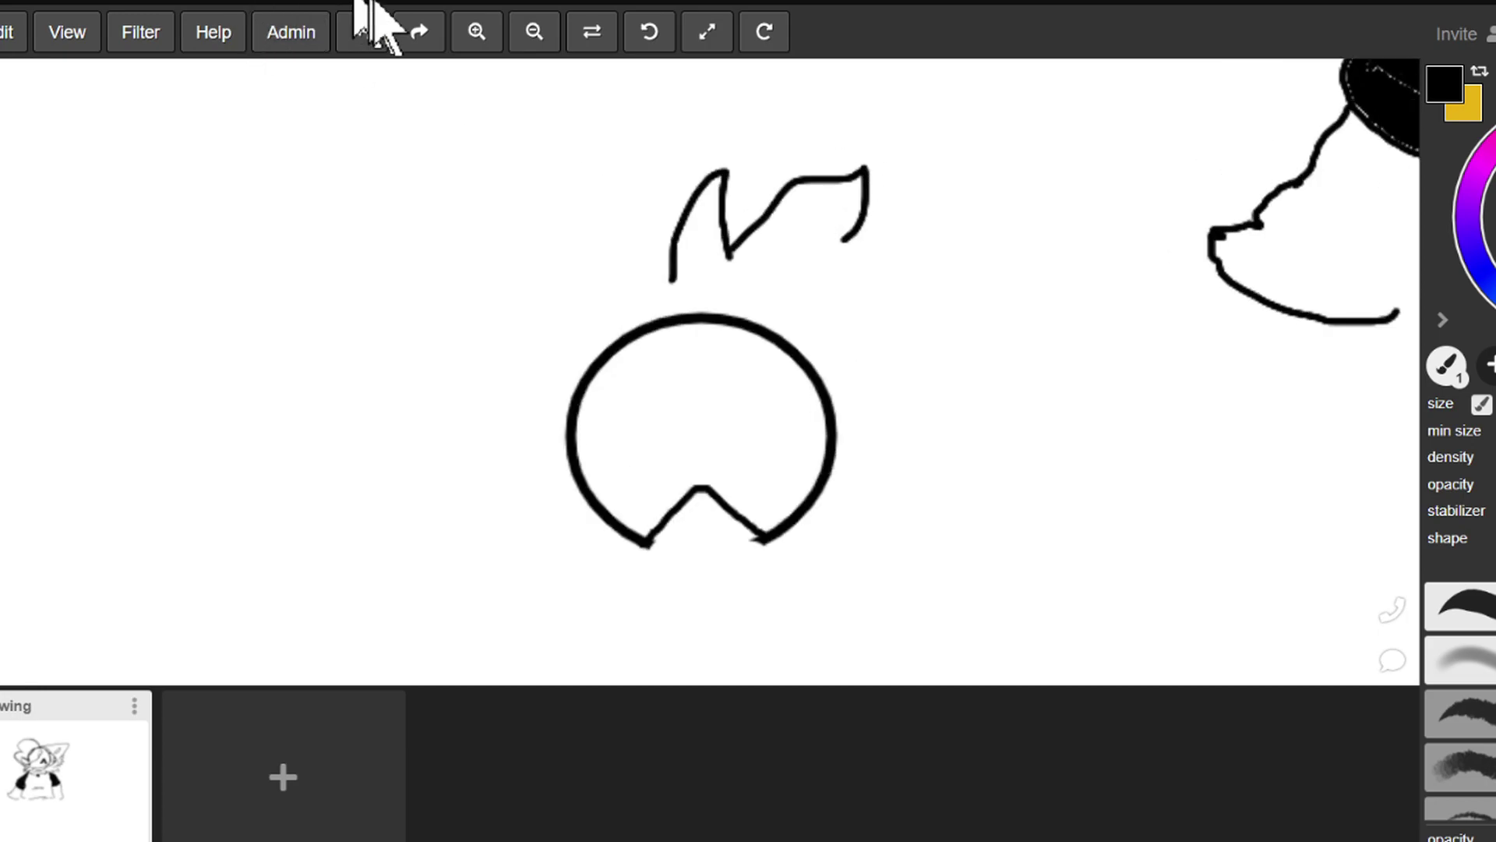
left_click(368, 34)
mouse_move(730, 256)
left_mouse_down()
mouse_move(787, 191)
mouse_move(877, 279)
mouse_move(933, 251)
mouse_move(893, 314)
mouse_move(916, 345)
mouse_move(912, 477)
mouse_move(793, 424)
left_mouse_up()
mouse_move(658, 360)
left_mouse_down()
mouse_move(713, 409)
mouse_move(764, 422)
left_mouse_up()
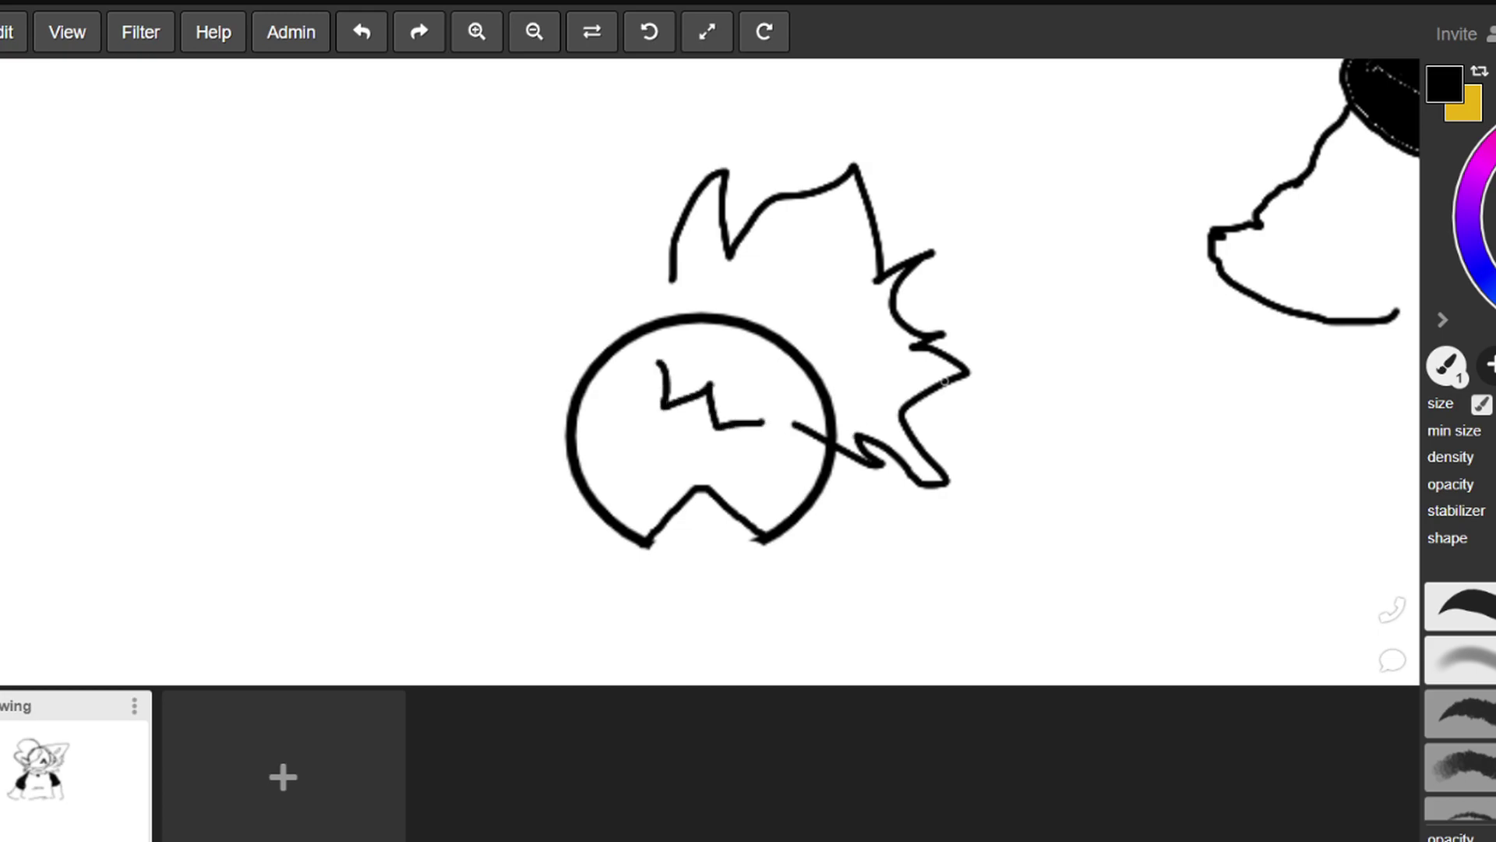
mouse_move(643, 270)
left_mouse_down()
mouse_move(572, 305)
mouse_move(584, 316)
left_mouse_up()
mouse_move(543, 361)
left_mouse_down()
mouse_move(499, 415)
mouse_move(492, 525)
mouse_move(612, 574)
left_mouse_up()
Draw a small round bow knot below the circle, surrounded by fluffy, scalloped outlines and a short line above it
mouse_move(621, 558)
left_mouse_down()
mouse_move(620, 593)
mouse_move(649, 580)
mouse_move(744, 606)
mouse_move(720, 556)
mouse_move(702, 556)
mouse_move(828, 539)
mouse_move(786, 620)
left_mouse_up()
mouse_move(678, 556)
left_mouse_down()
mouse_move(631, 533)
mouse_move(618, 574)
left_mouse_up()
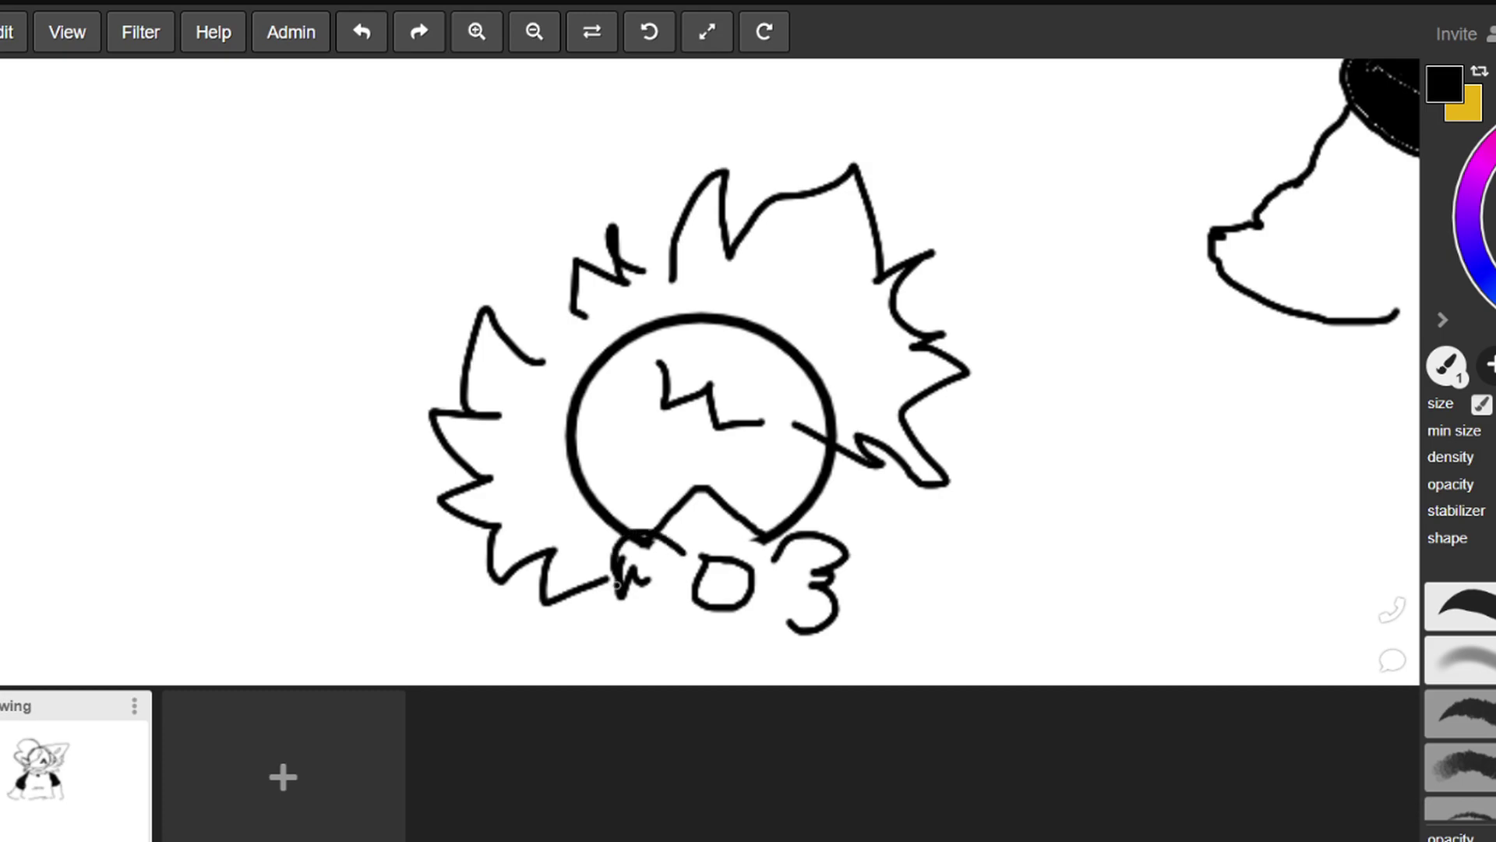
mouse_move(637, 589)
left_mouse_down()
mouse_move(611, 612)
mouse_move(655, 641)
mouse_move(676, 630)
mouse_move(762, 650)
left_mouse_up()
left_click_drag(679, 538, 737, 540)
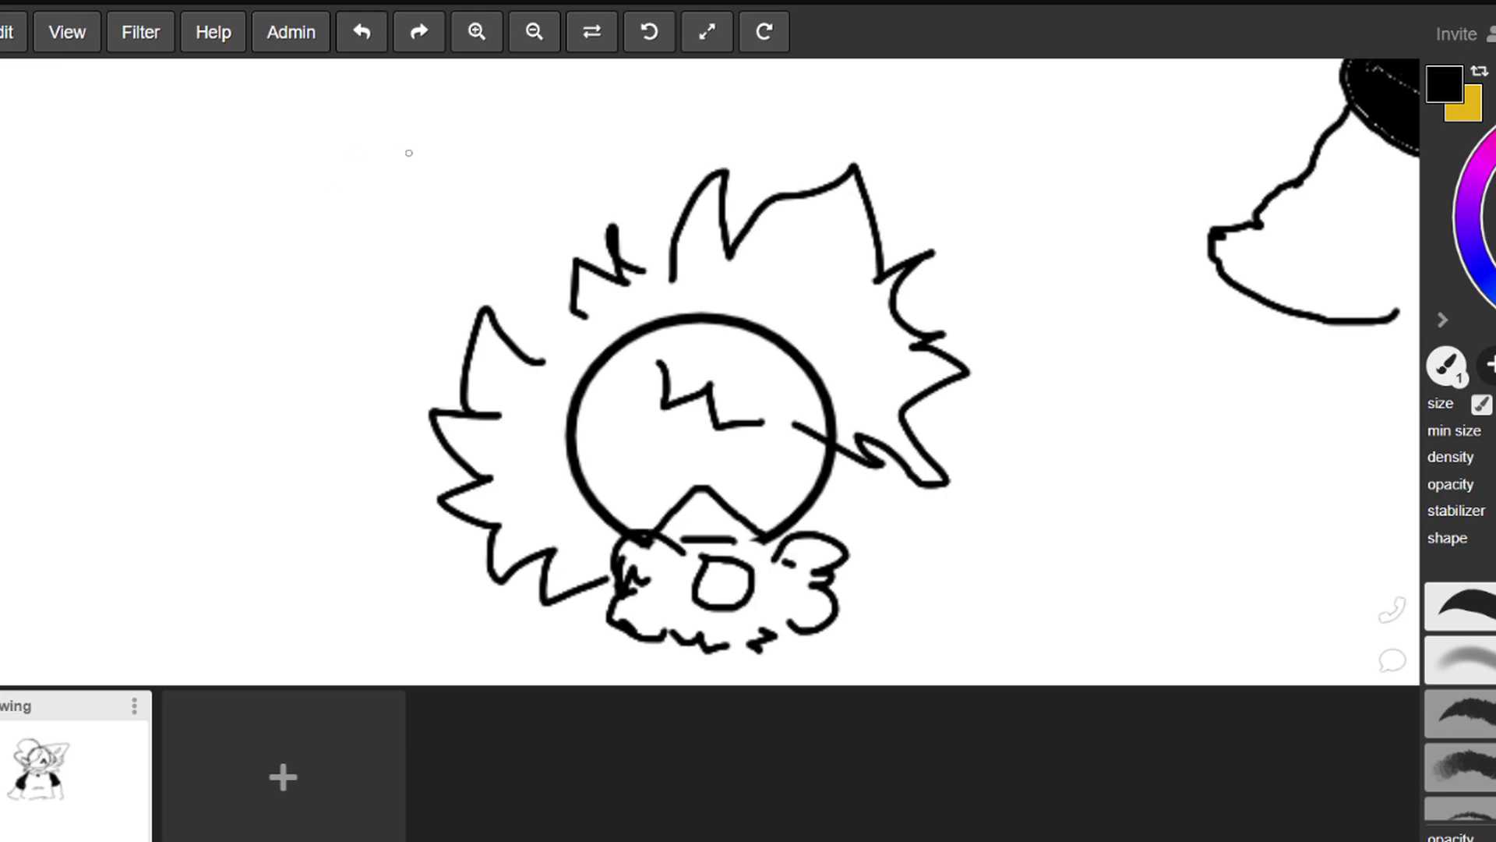
Undo the fluffy outlines around the knot and draw a bow loop with short fold lines on each side instead
left_click(363, 43)
left_click(361, 45)
left_click(362, 45)
left_click(362, 45)
left_click(362, 46)
left_click(362, 45)
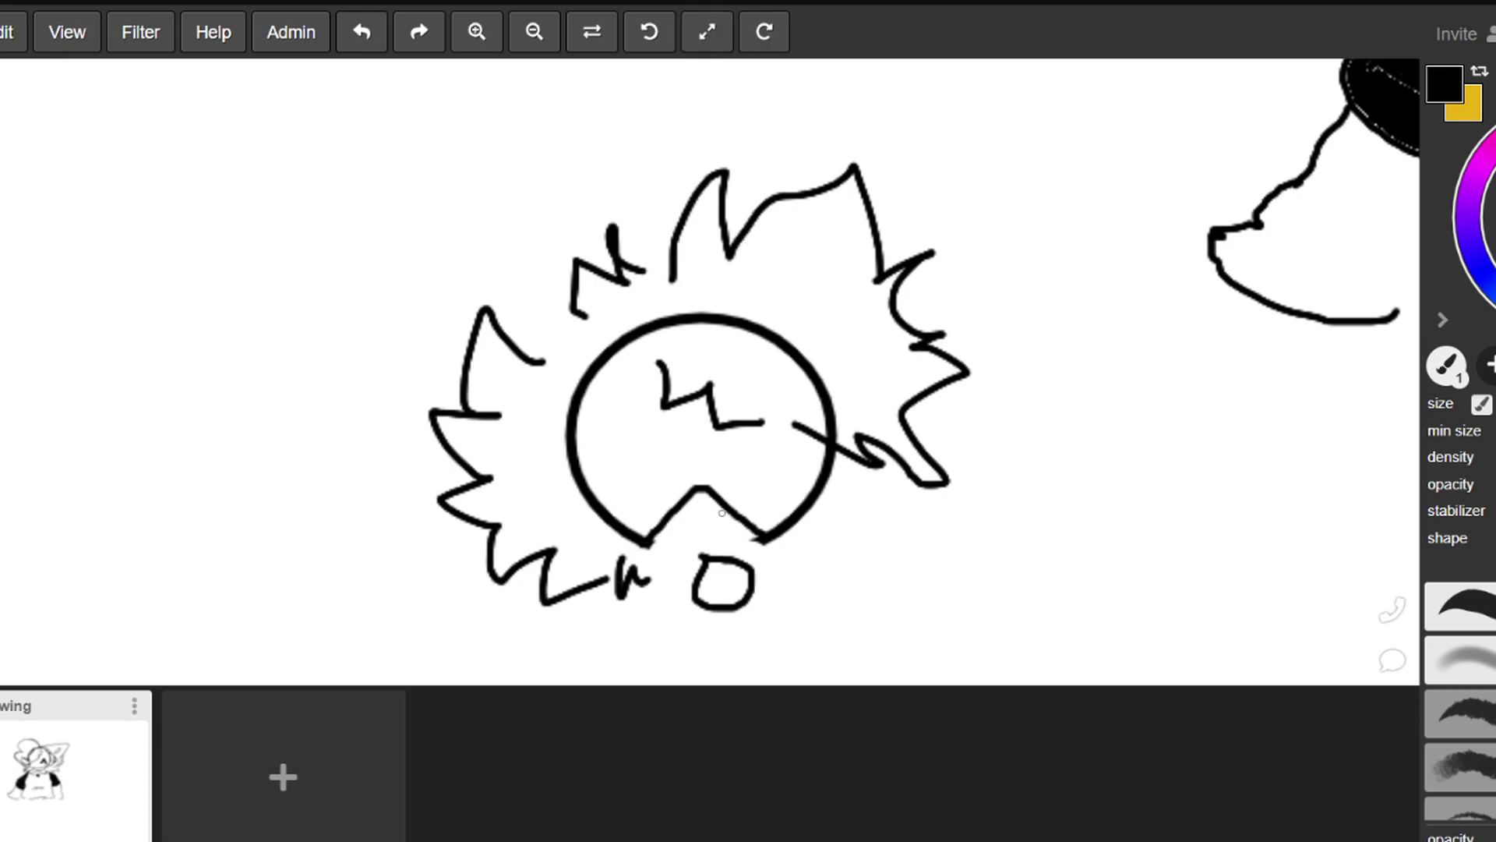
mouse_move(753, 567)
left_mouse_down()
mouse_move(778, 535)
mouse_move(825, 558)
mouse_move(846, 610)
mouse_move(771, 617)
mouse_move(752, 609)
mouse_move(810, 566)
mouse_move(815, 591)
left_mouse_up()
mouse_move(690, 561)
left_mouse_down()
mouse_move(604, 573)
mouse_move(599, 604)
mouse_move(641, 628)
mouse_move(695, 613)
mouse_move(646, 564)
mouse_move(656, 601)
left_mouse_up()
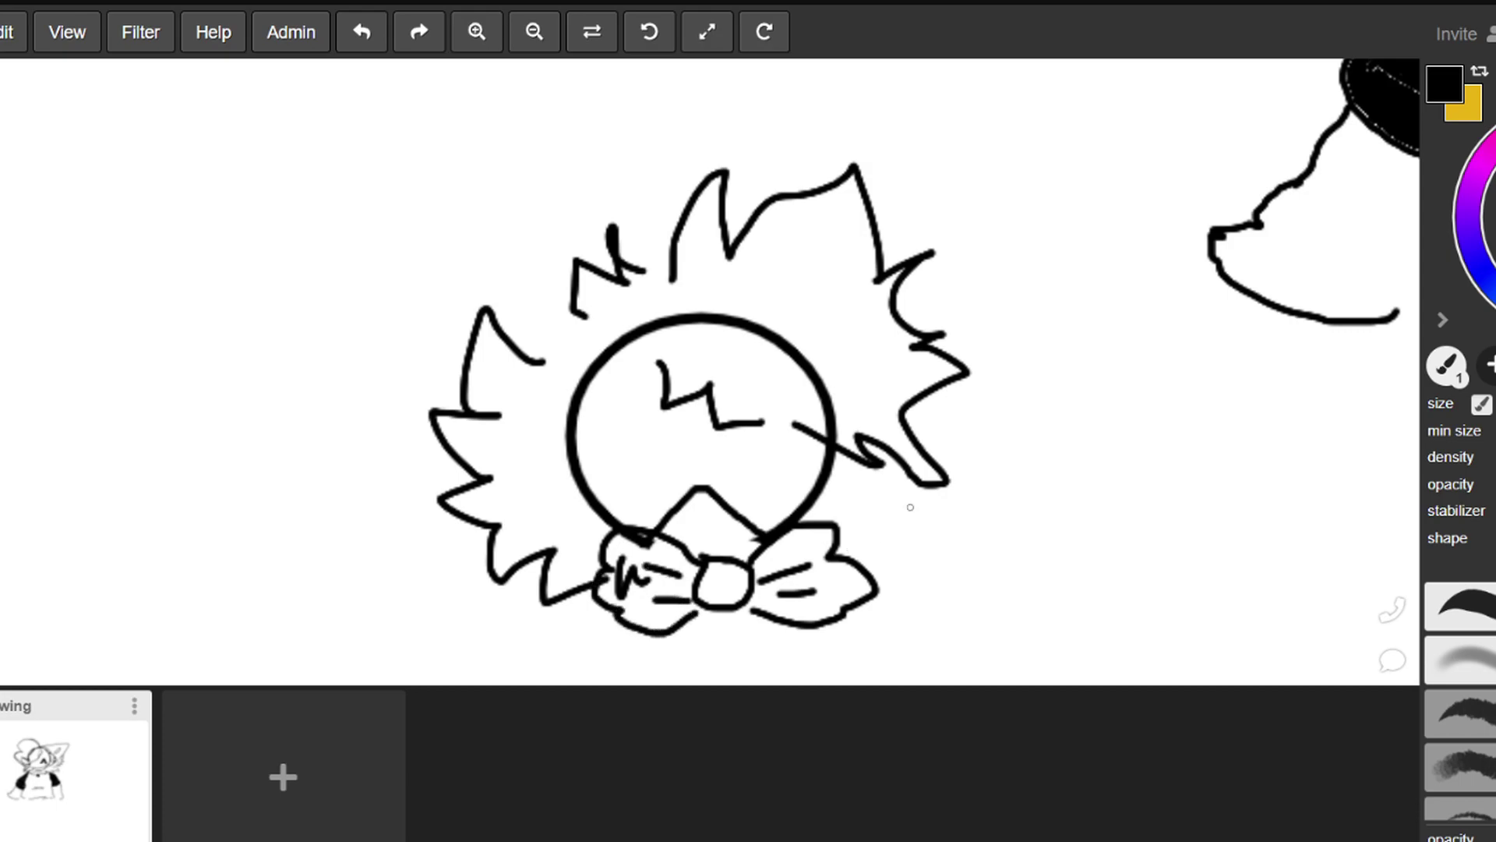
Try to draw a tall pointed ear at the upper left of the furry head
scroll(713, 187, "up", 1)
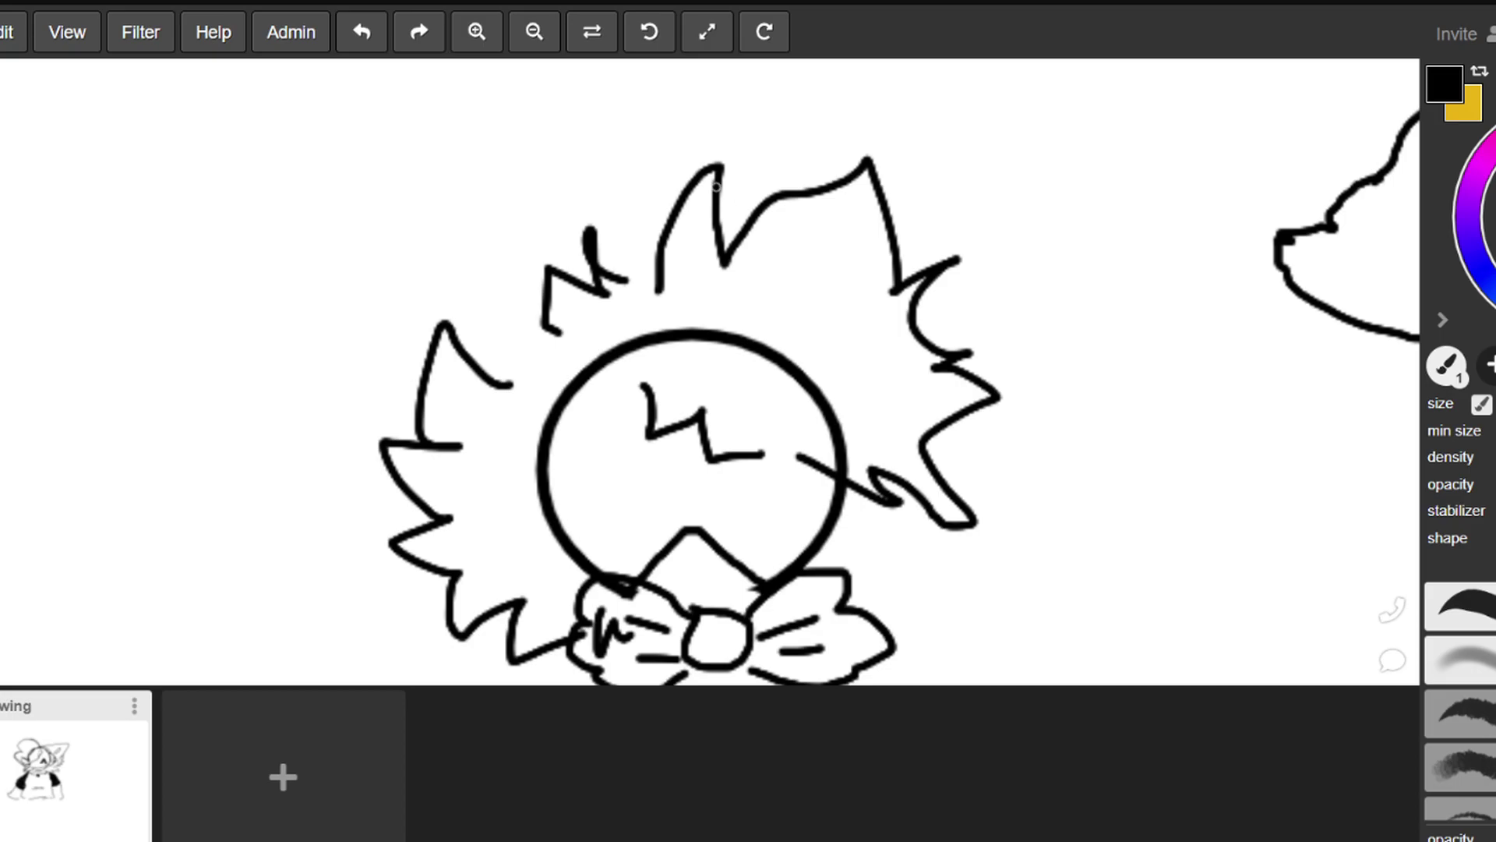
scroll(643, 167, "down", 1)
scroll(661, 97, "up", 2)
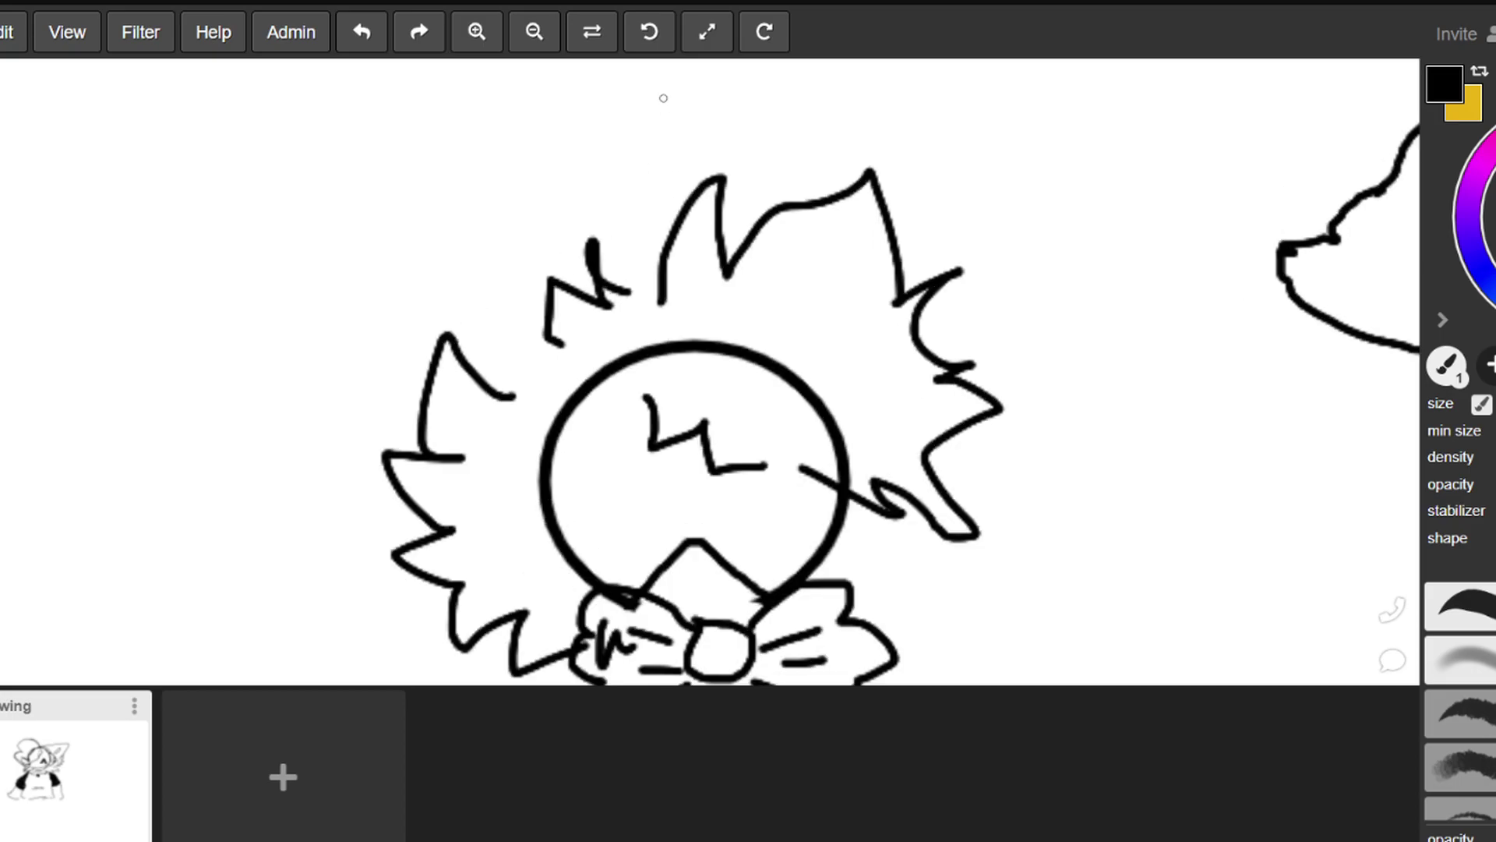
scroll(645, 103, "down", 1)
scroll(986, 585, "down", 1)
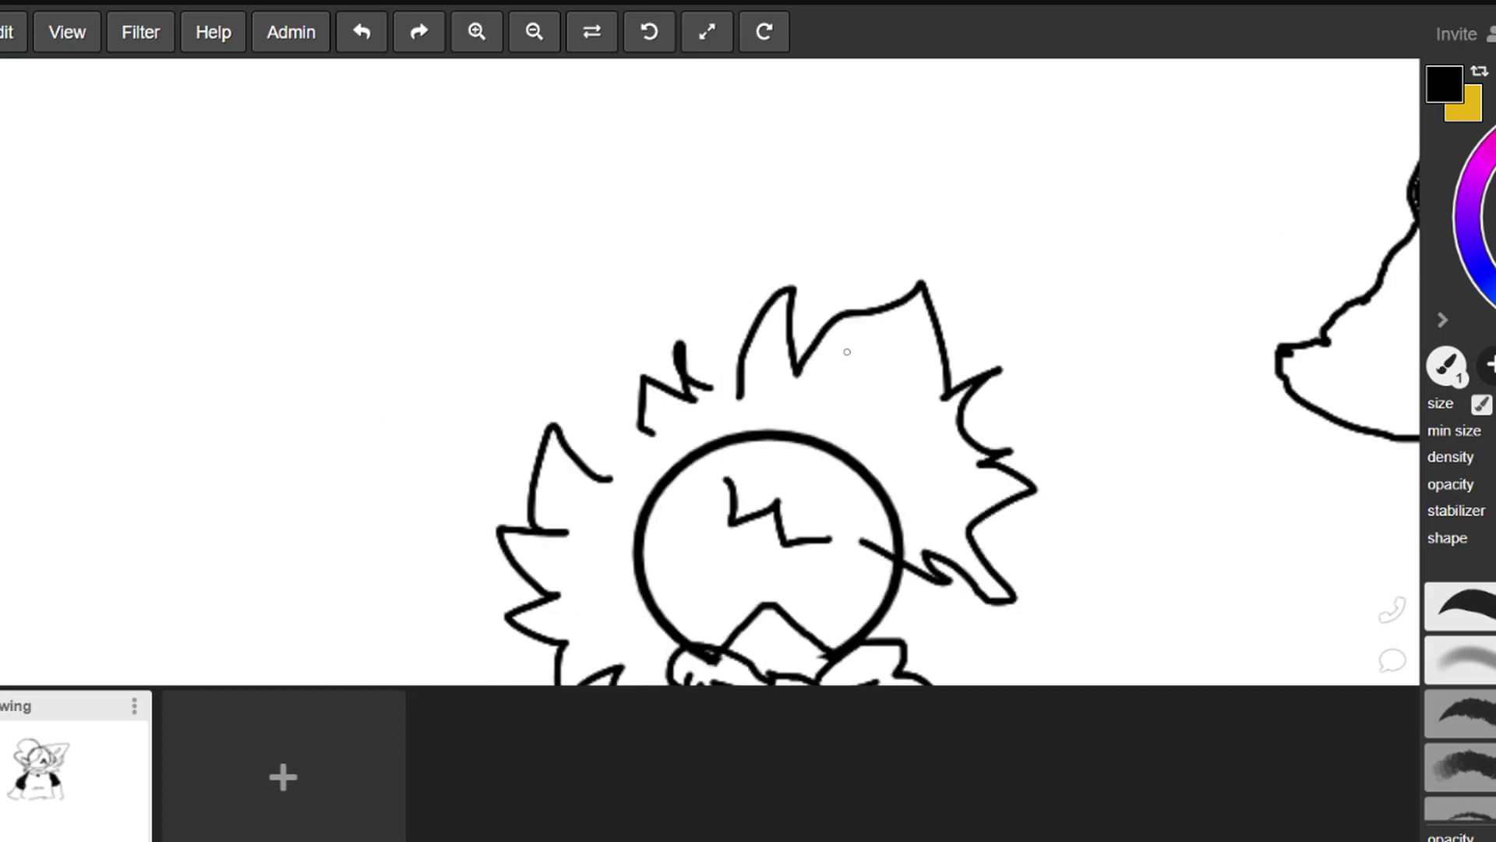
scroll(722, 167, "up", 2)
scroll(912, 485, "down", 1)
scroll(927, 550, "up", 1)
scroll(906, 523, "down", 1)
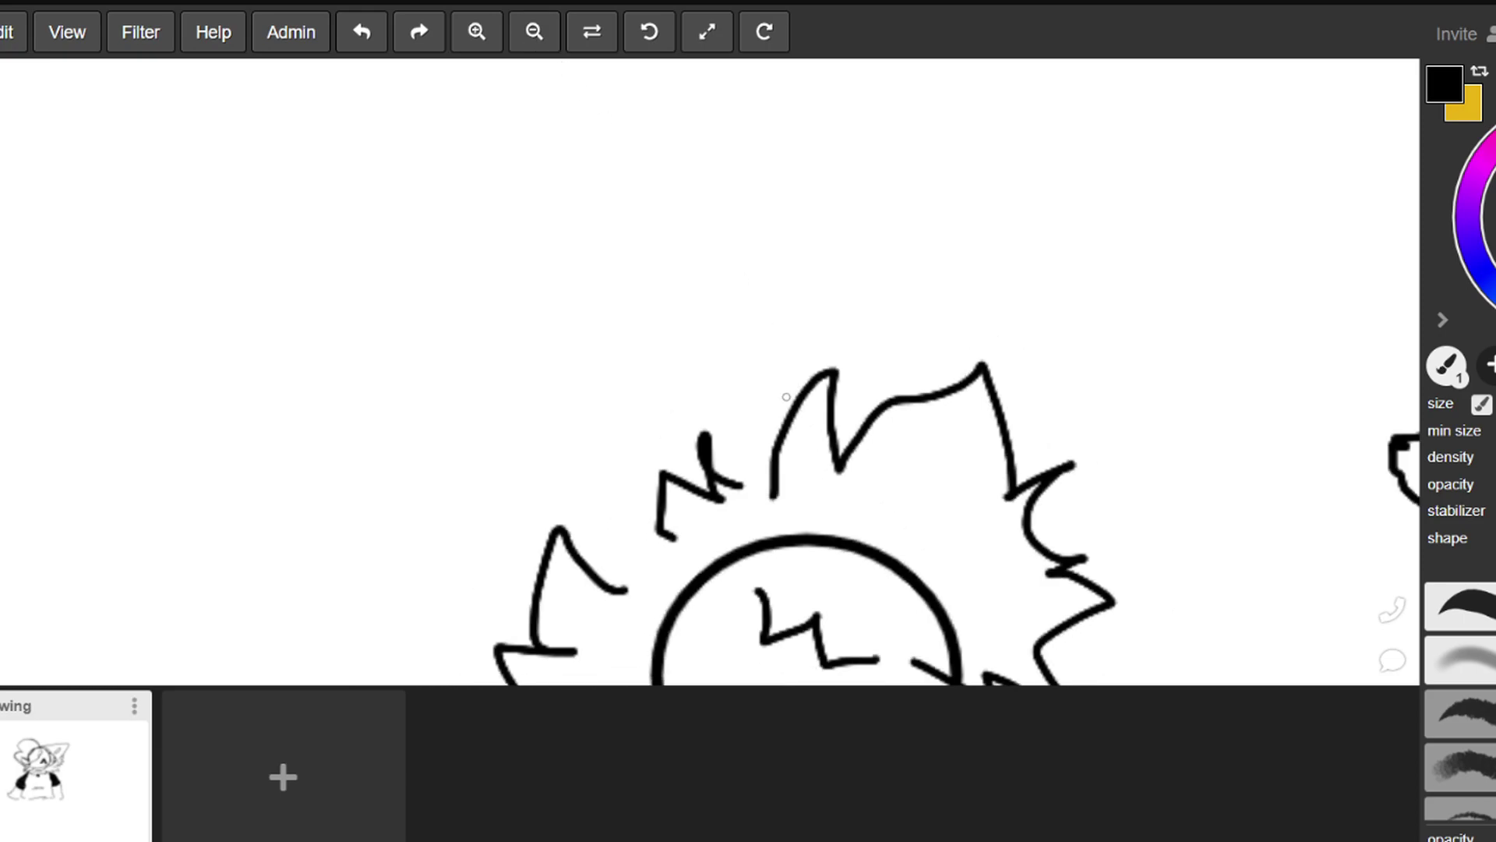
mouse_move(802, 393)
left_mouse_down()
mouse_move(675, 260)
mouse_move(601, 399)
mouse_move(567, 412)
mouse_move(550, 484)
mouse_move(575, 530)
left_mouse_up()
left_click(361, 31)
mouse_move(797, 391)
left_mouse_down()
mouse_move(668, 251)
mouse_move(596, 419)
mouse_move(559, 410)
mouse_move(553, 473)
left_mouse_up()
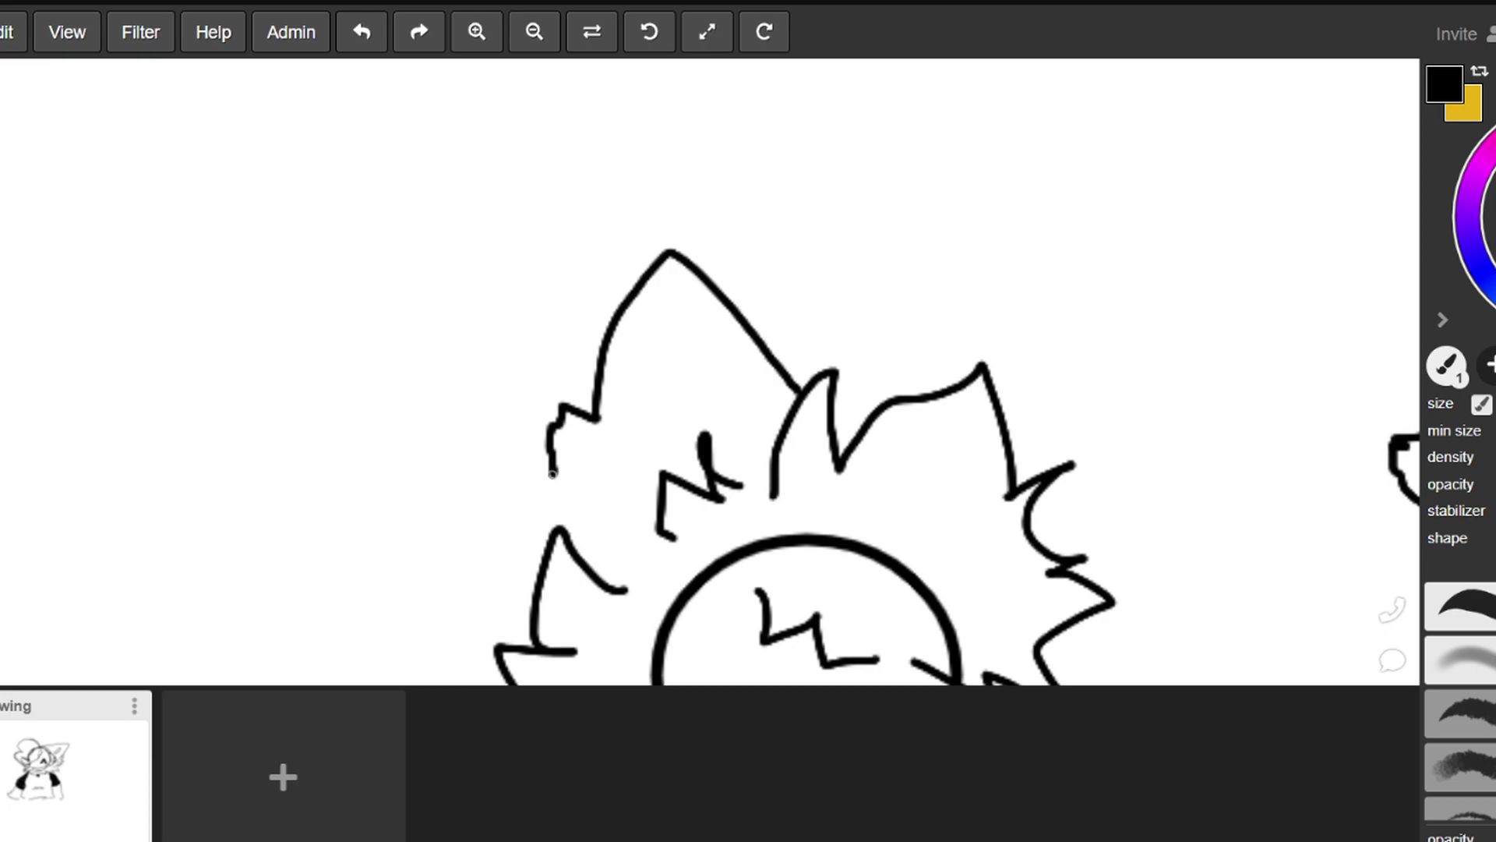
left_click(361, 32)
Draw two pointed ears on top of the head, with jagged tufts at their outer bases and an inner-ear shape in each
mouse_move(793, 415)
left_mouse_down()
mouse_move(641, 307)
mouse_move(589, 352)
mouse_move(533, 547)
mouse_move(546, 555)
left_mouse_up()
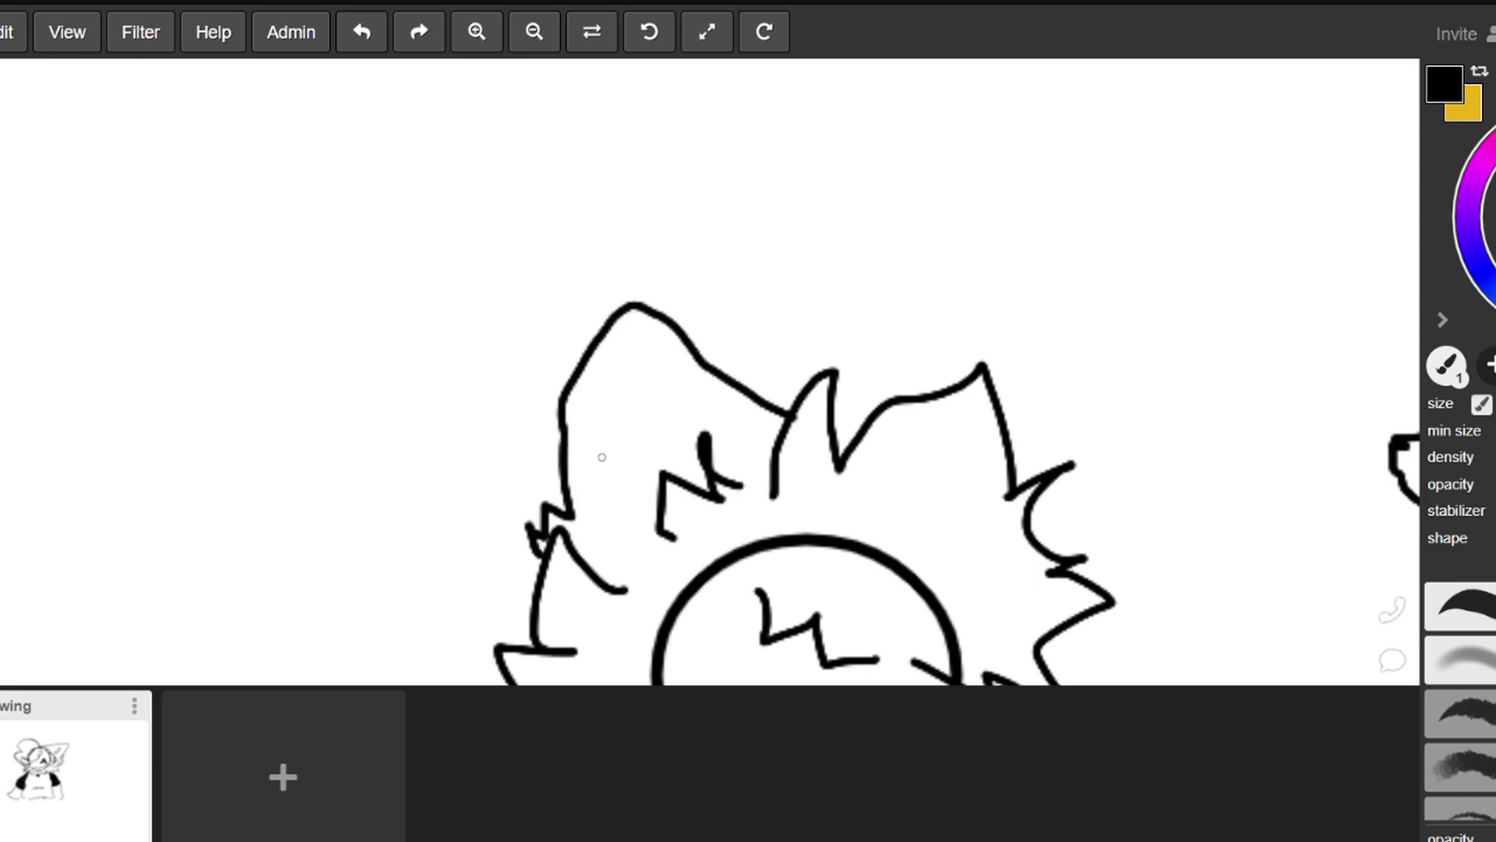
mouse_move(632, 501)
left_mouse_down()
mouse_move(614, 394)
mouse_move(580, 499)
mouse_move(606, 550)
mouse_move(631, 511)
left_mouse_up()
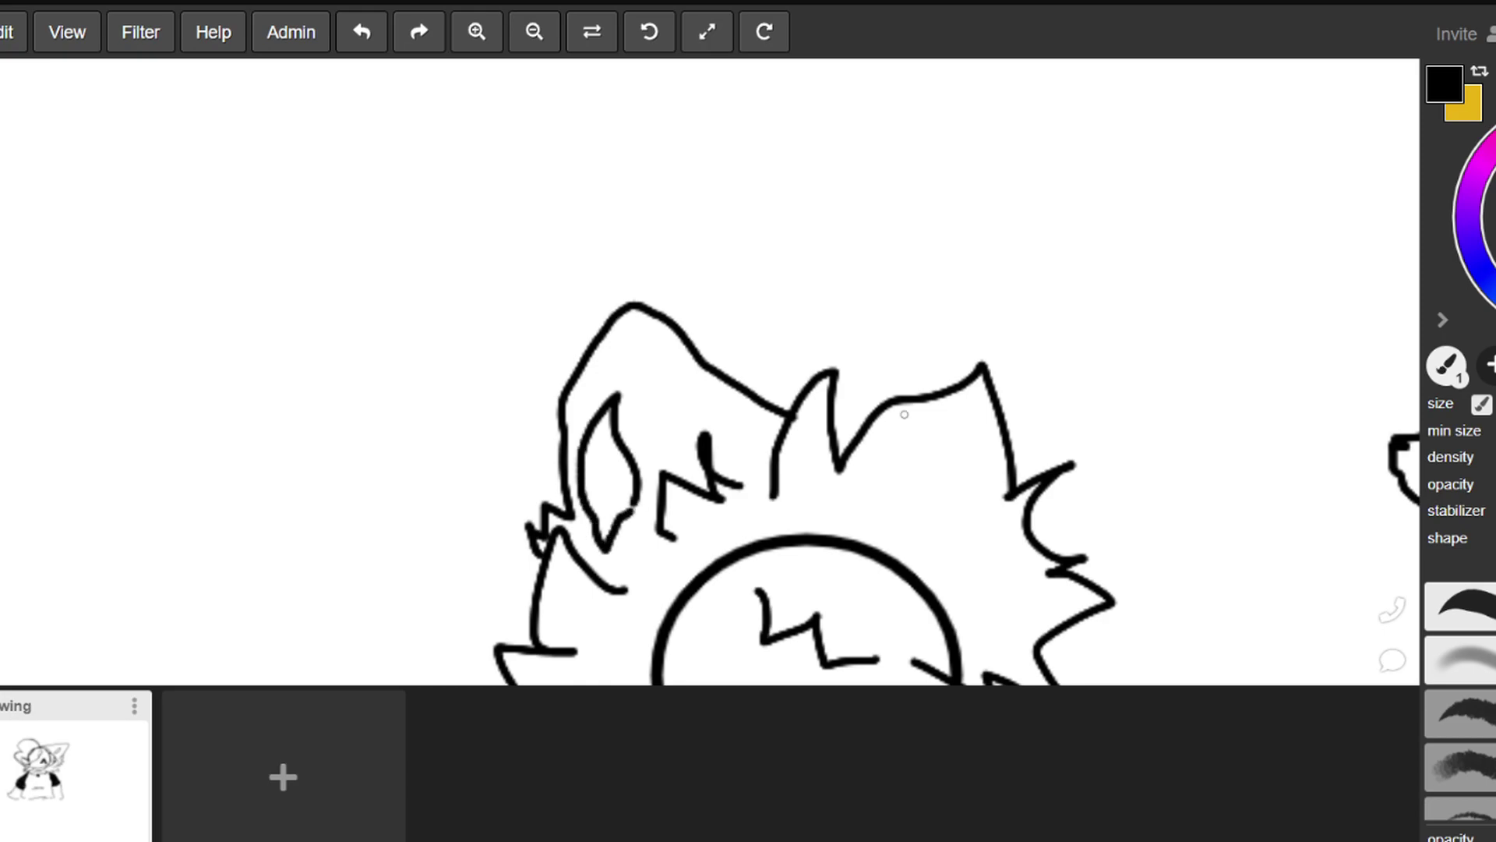
mouse_move(838, 424)
left_mouse_down()
mouse_move(998, 315)
mouse_move(1054, 461)
mouse_move(1090, 477)
mouse_move(1068, 500)
left_mouse_up()
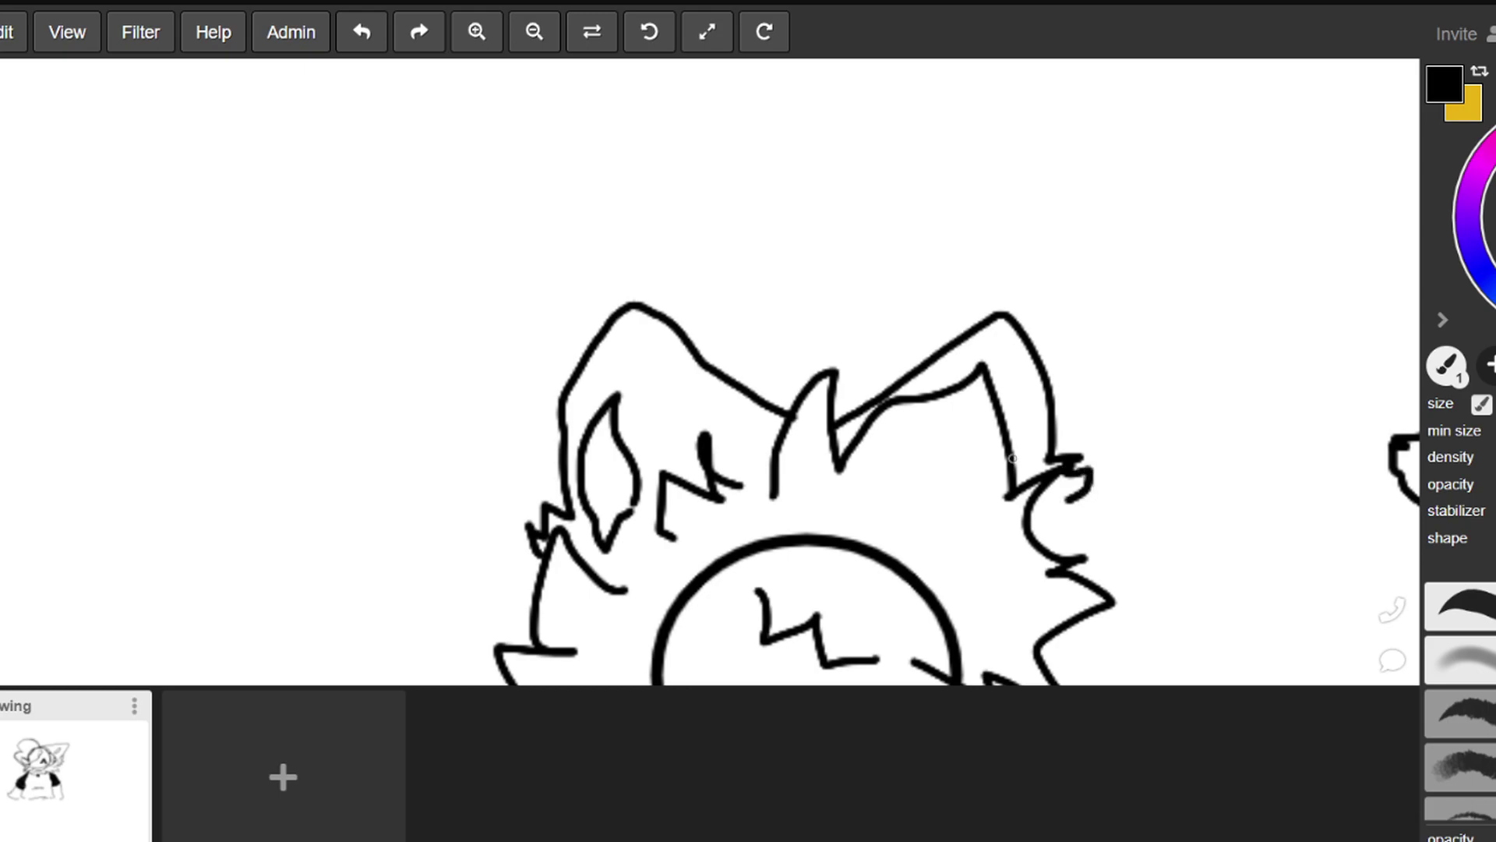
left_click_drag(1008, 417, 1016, 470)
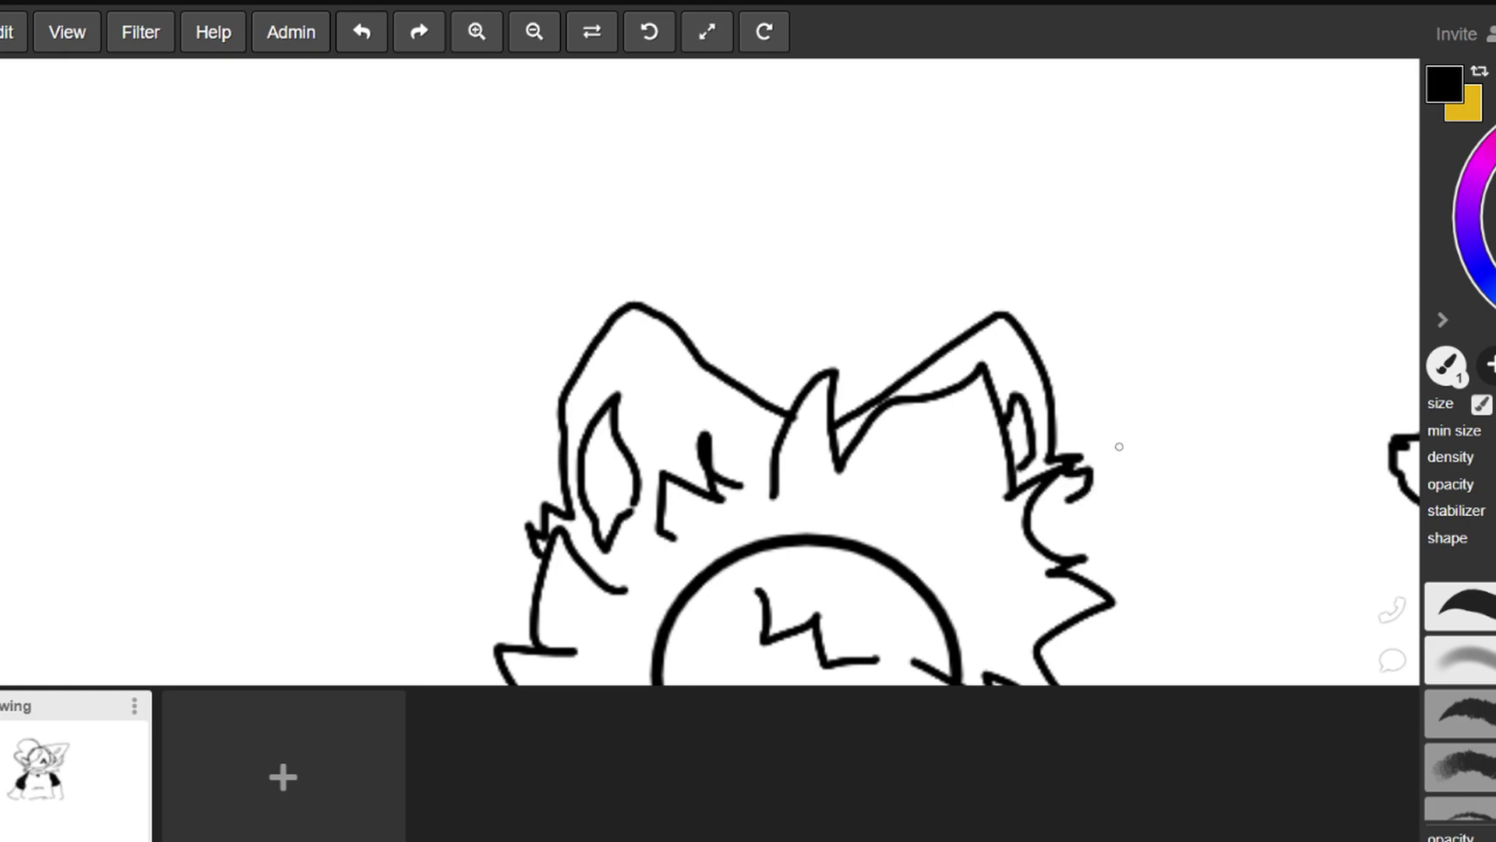
Draw jagged fur tufts along the lower right side of the head, running down to the bow
scroll(1119, 446, "down", 3)
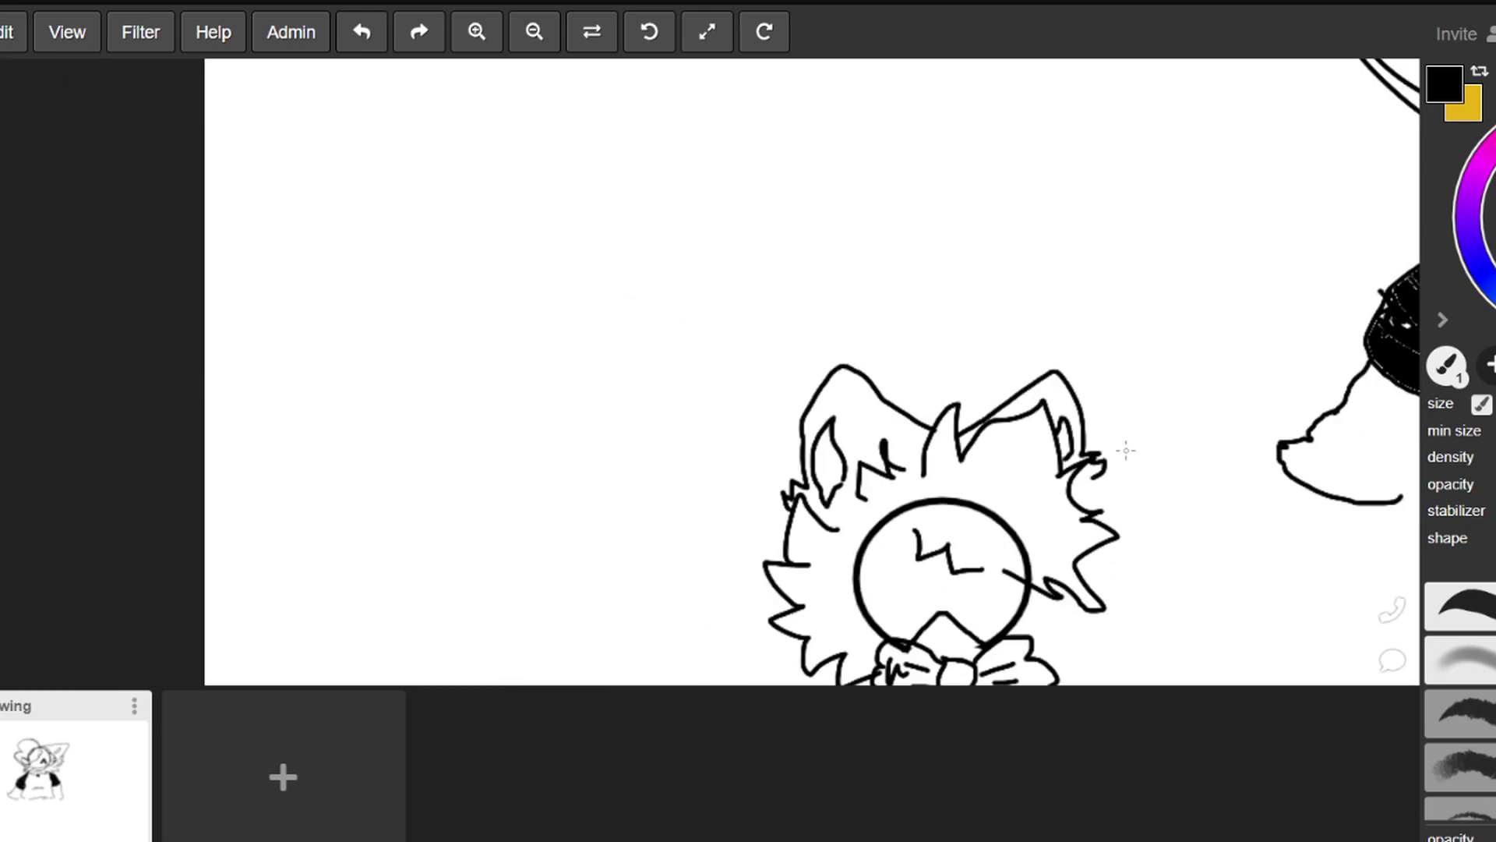
scroll(1219, 643, "up", 4)
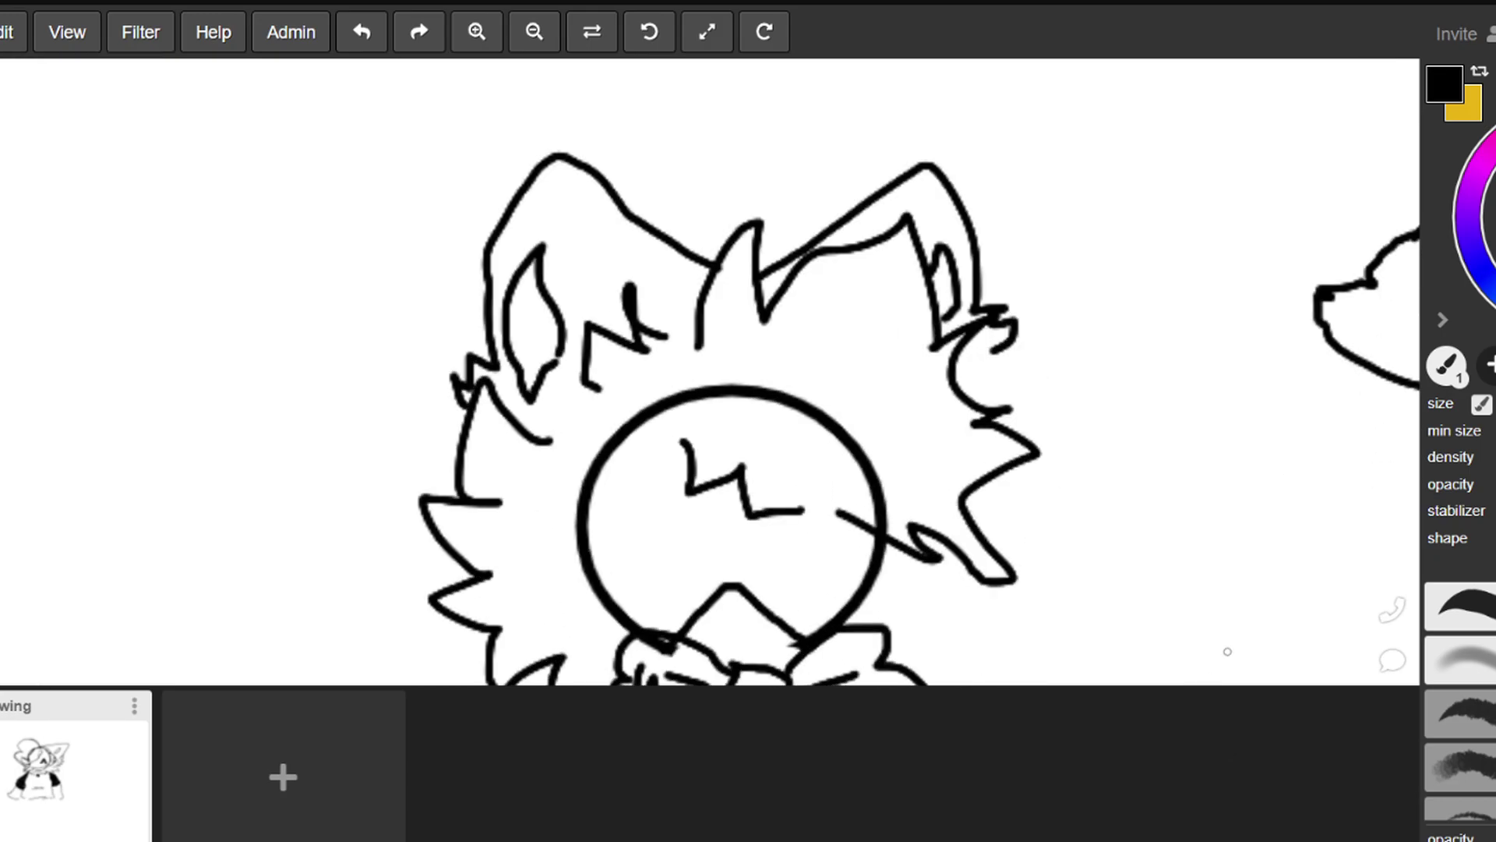
mouse_move(959, 389)
left_mouse_down()
mouse_move(1049, 337)
mouse_move(1146, 421)
mouse_move(1144, 567)
mouse_move(1063, 680)
mouse_move(905, 653)
left_mouse_up()
left_click(362, 32)
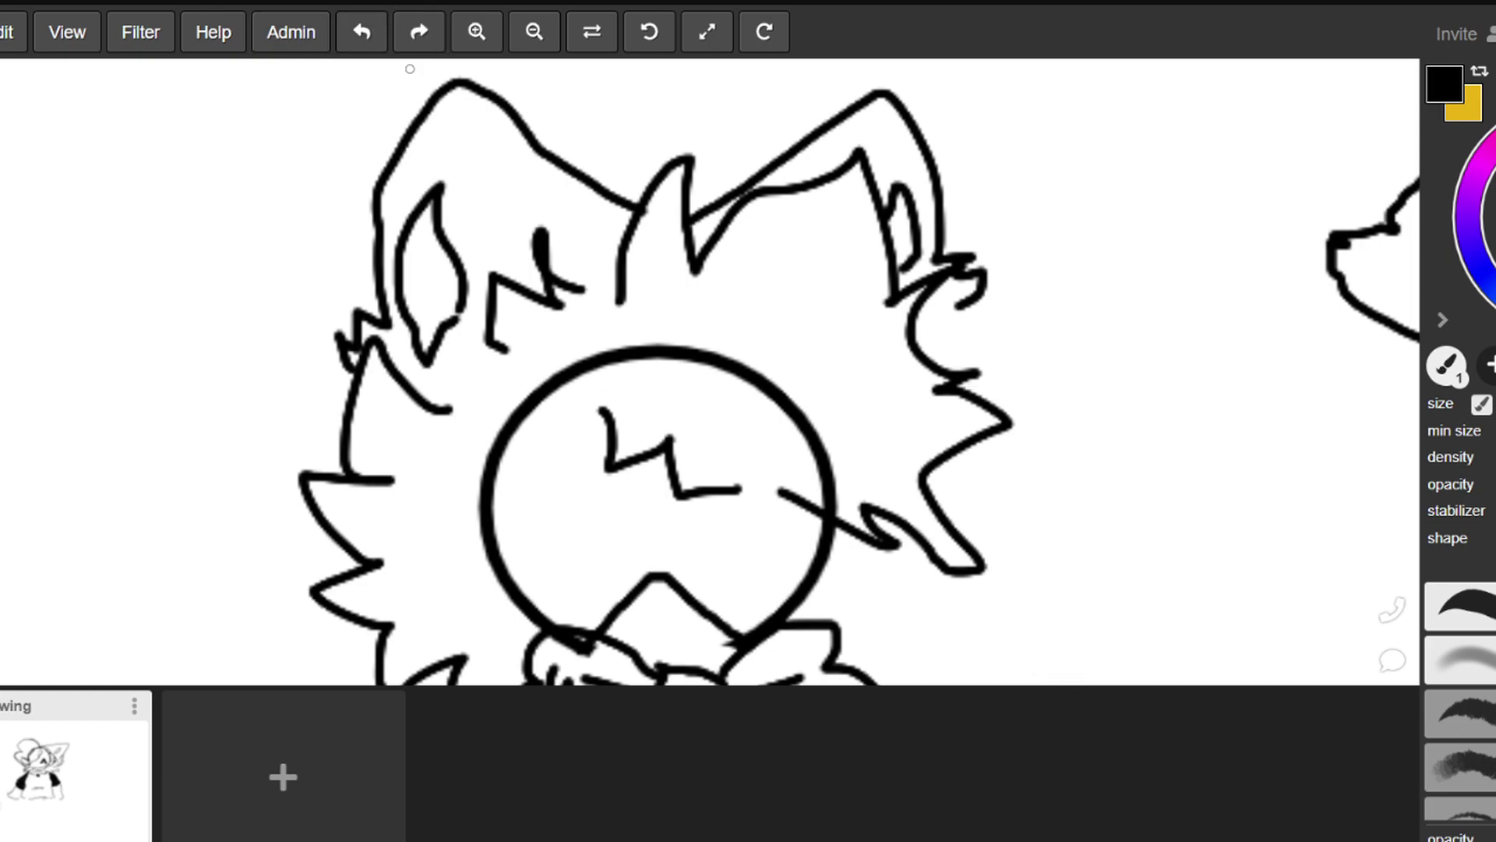
mouse_move(984, 435)
left_mouse_down()
mouse_move(1033, 415)
mouse_move(1041, 469)
mouse_move(1006, 566)
left_mouse_up()
mouse_move(847, 622)
left_mouse_down()
mouse_move(903, 626)
mouse_move(1004, 596)
mouse_move(996, 573)
left_mouse_up()
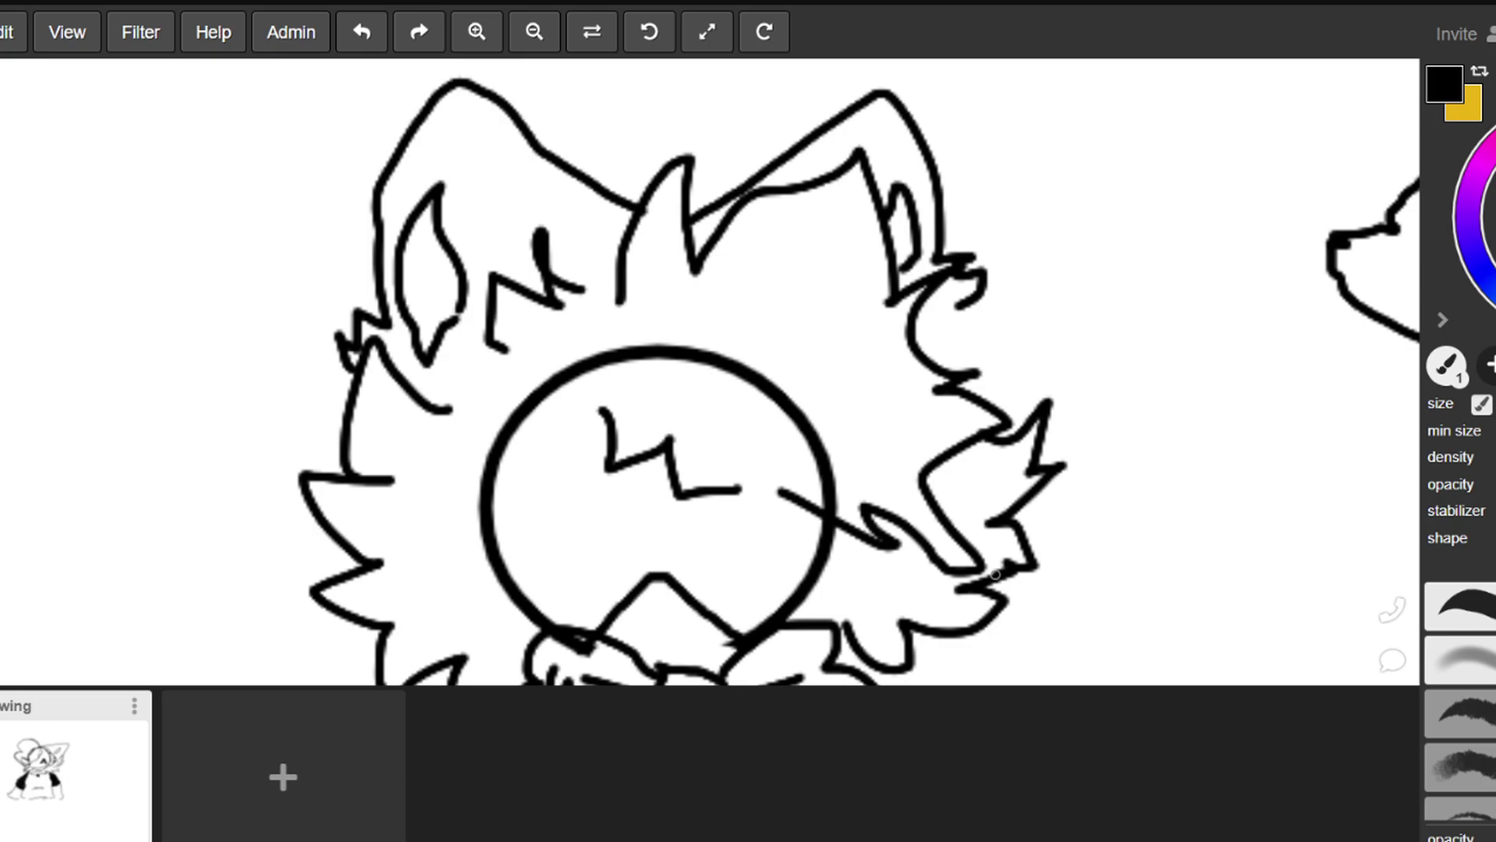
Draw a ring of jagged chest fur below the bow, with a small zigzag tuft just under the knot
scroll(990, 563, "down", 1)
scroll(990, 562, "up", 1)
scroll(761, 81, "down", 2)
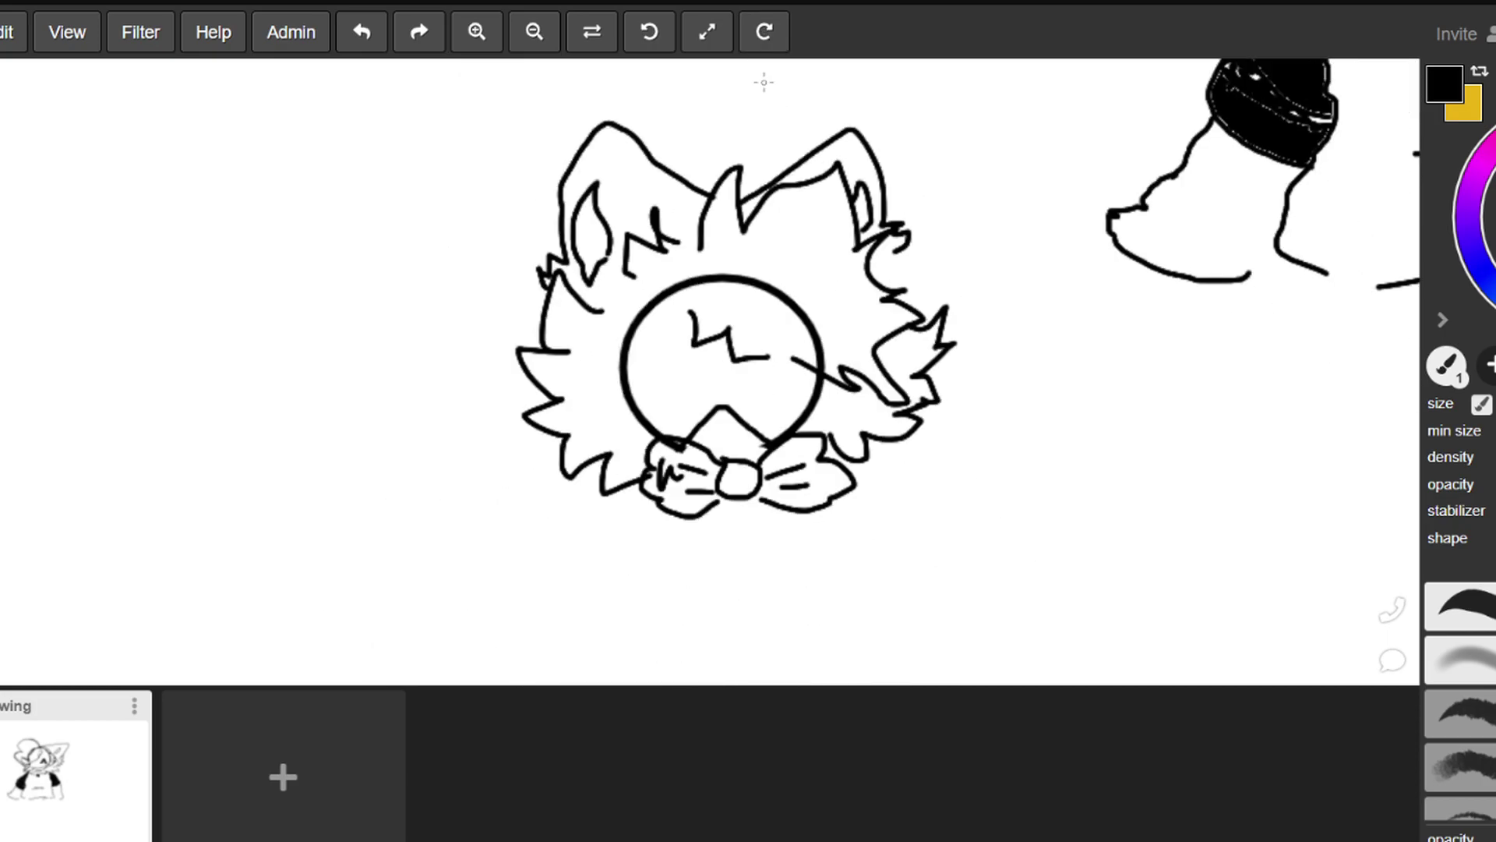
scroll(789, 555, "up", 1)
scroll(713, 290, "up", 1)
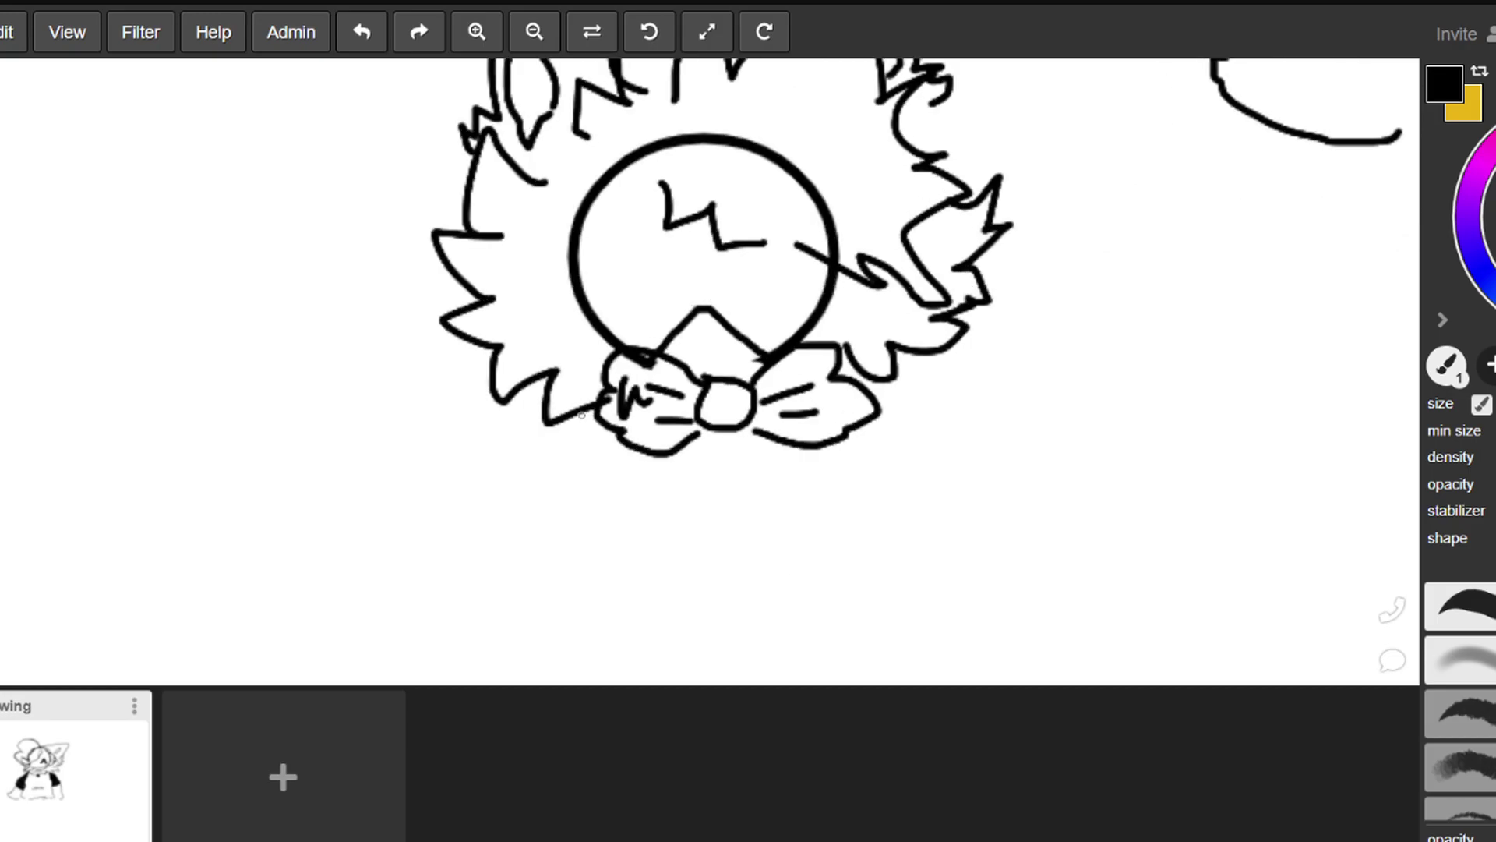
mouse_move(561, 423)
left_mouse_down()
mouse_move(522, 444)
mouse_move(553, 486)
mouse_move(555, 529)
mouse_move(607, 532)
left_mouse_up()
mouse_move(894, 392)
left_mouse_down()
mouse_move(970, 393)
mouse_move(990, 444)
mouse_move(919, 468)
mouse_move(920, 503)
left_mouse_up()
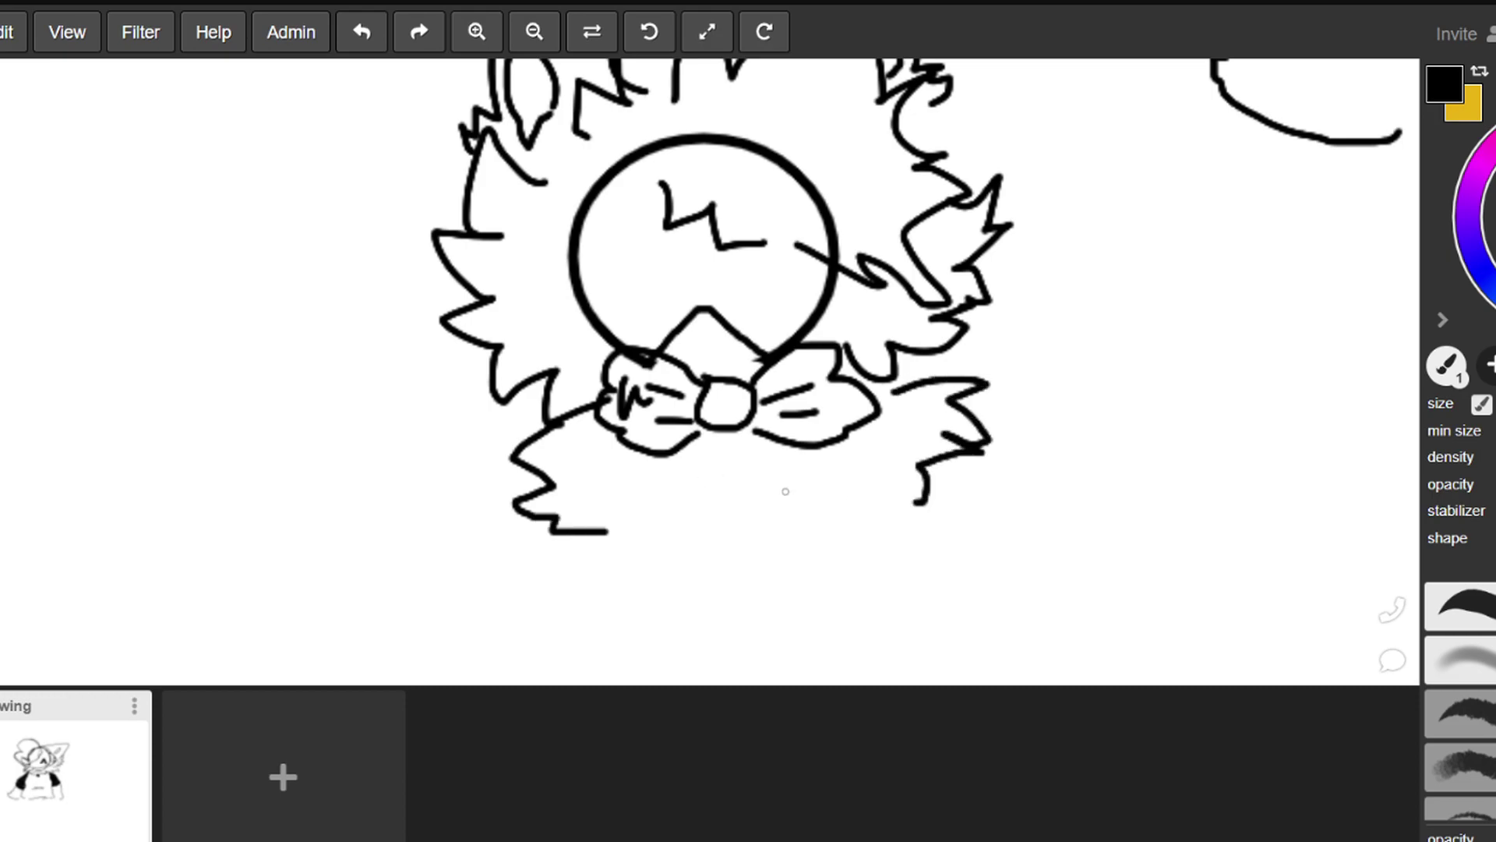
mouse_move(698, 455)
left_mouse_down()
mouse_move(733, 450)
mouse_move(764, 496)
left_mouse_up()
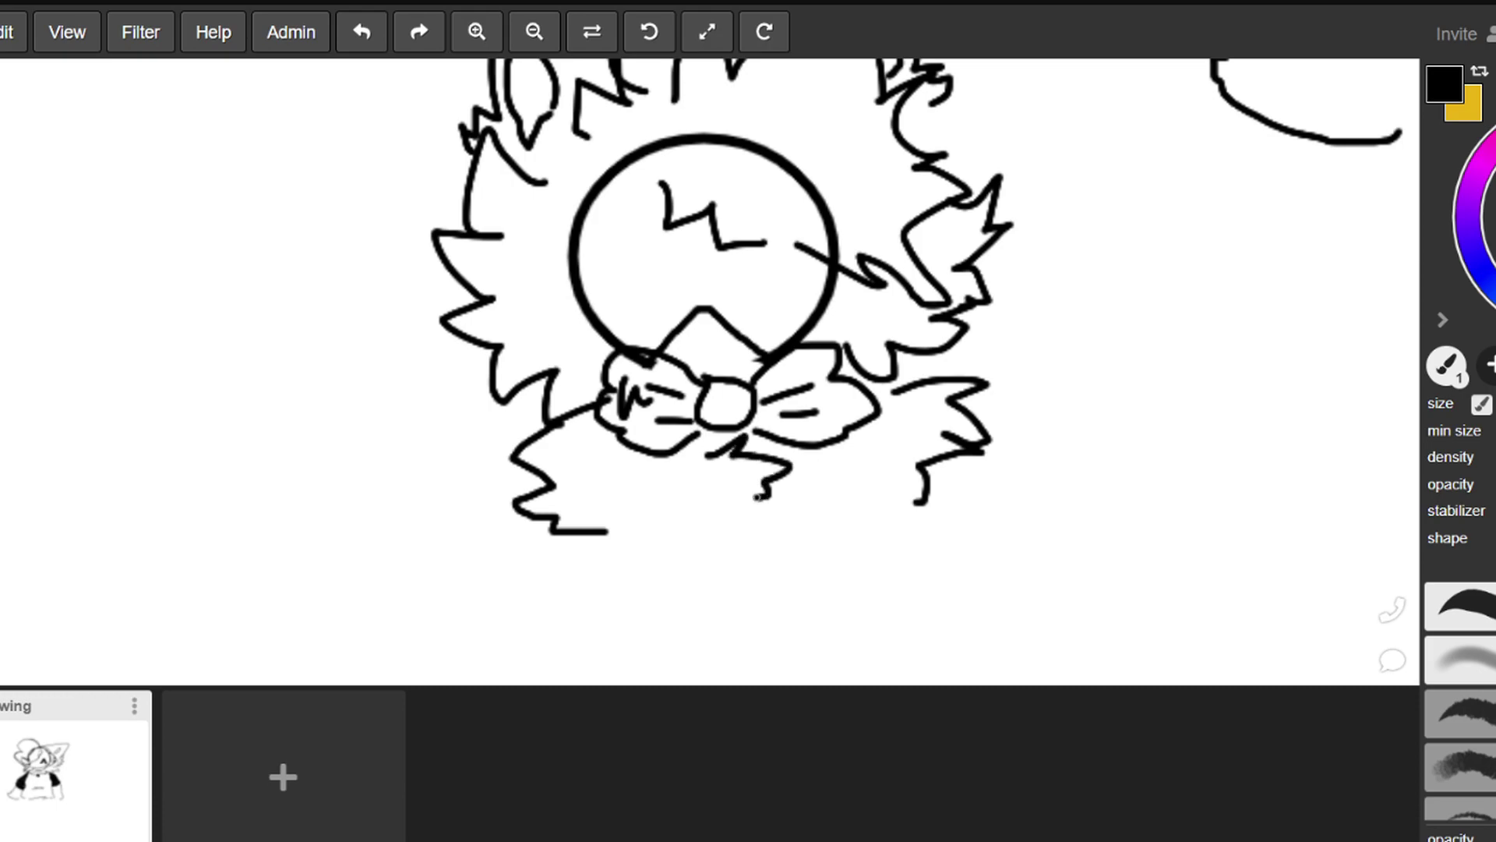
mouse_move(649, 544)
left_mouse_down()
mouse_move(666, 563)
mouse_move(670, 528)
mouse_move(746, 520)
left_mouse_up()
mouse_move(858, 508)
left_mouse_down()
mouse_move(880, 539)
mouse_move(810, 557)
mouse_move(778, 537)
left_mouse_up()
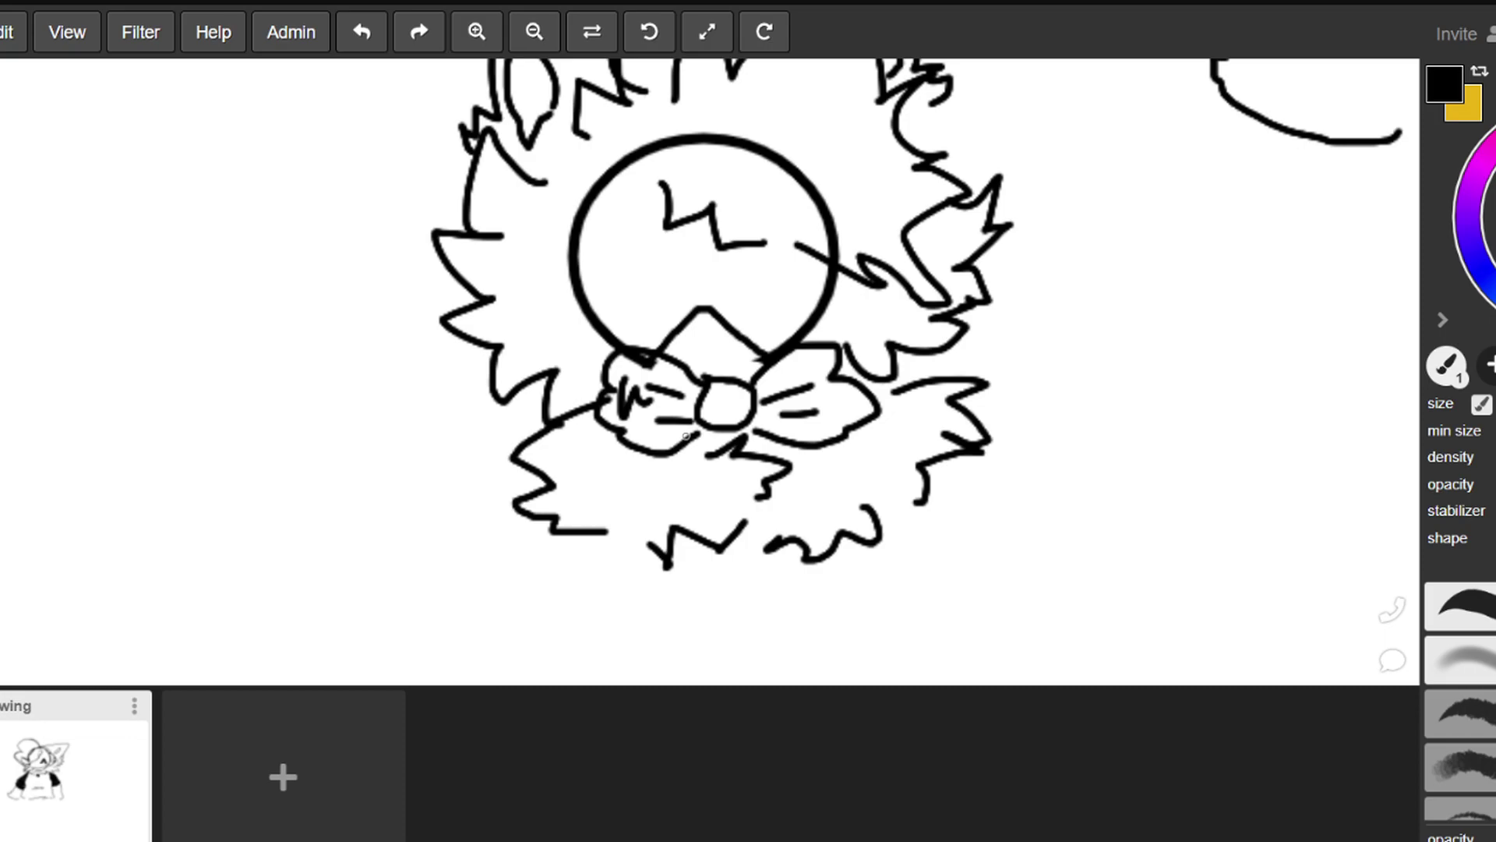
Draw two overlapping legs with rounded ends below the chest fur, redoing the left one with a longer, narrower shape
scroll(685, 437, "down", 3)
scroll(719, 641, "up", 3)
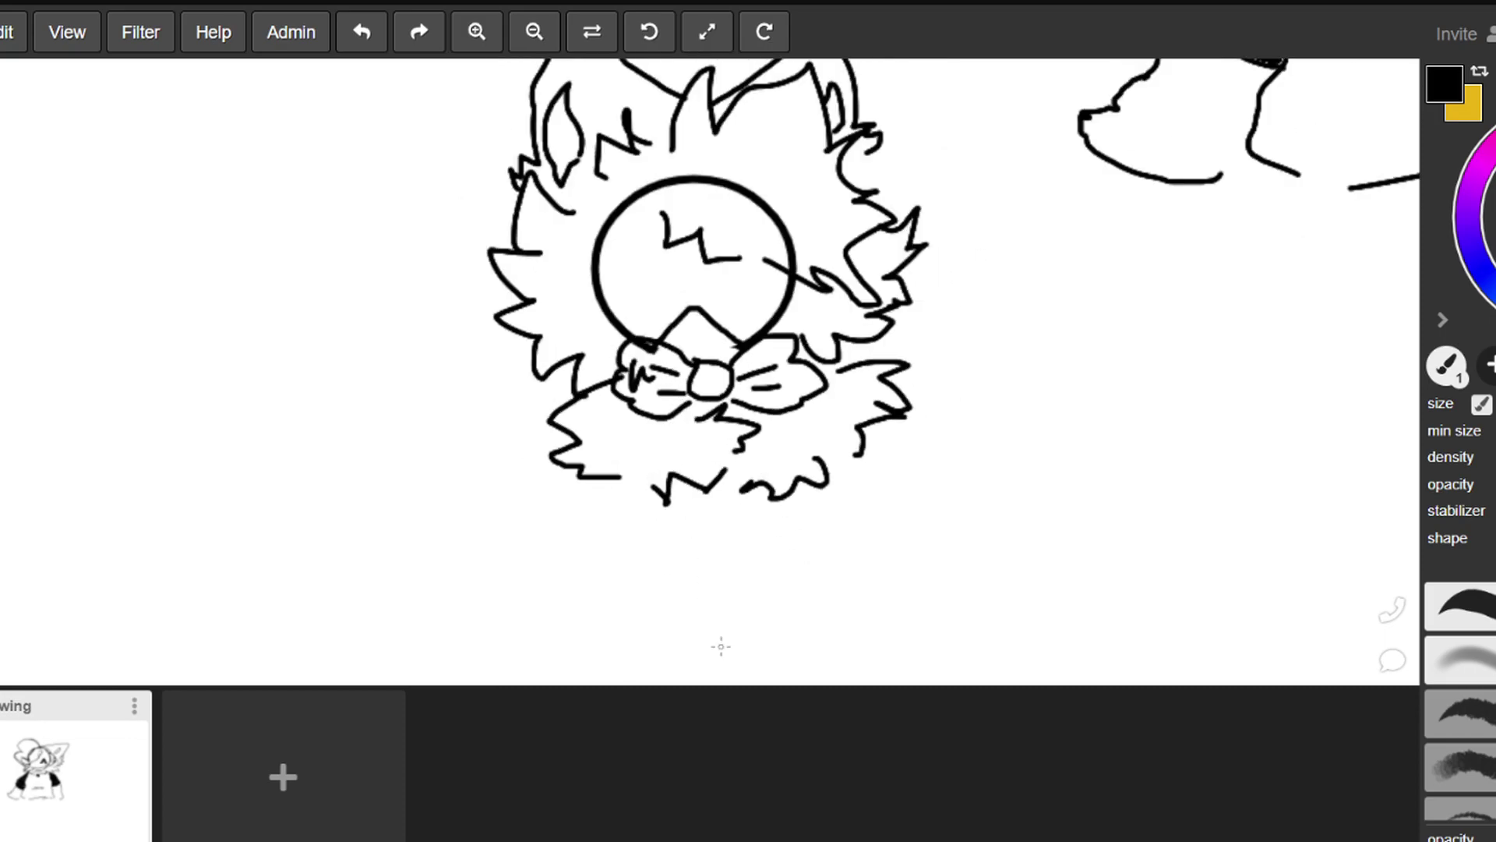
scroll(679, 228, "down", 1)
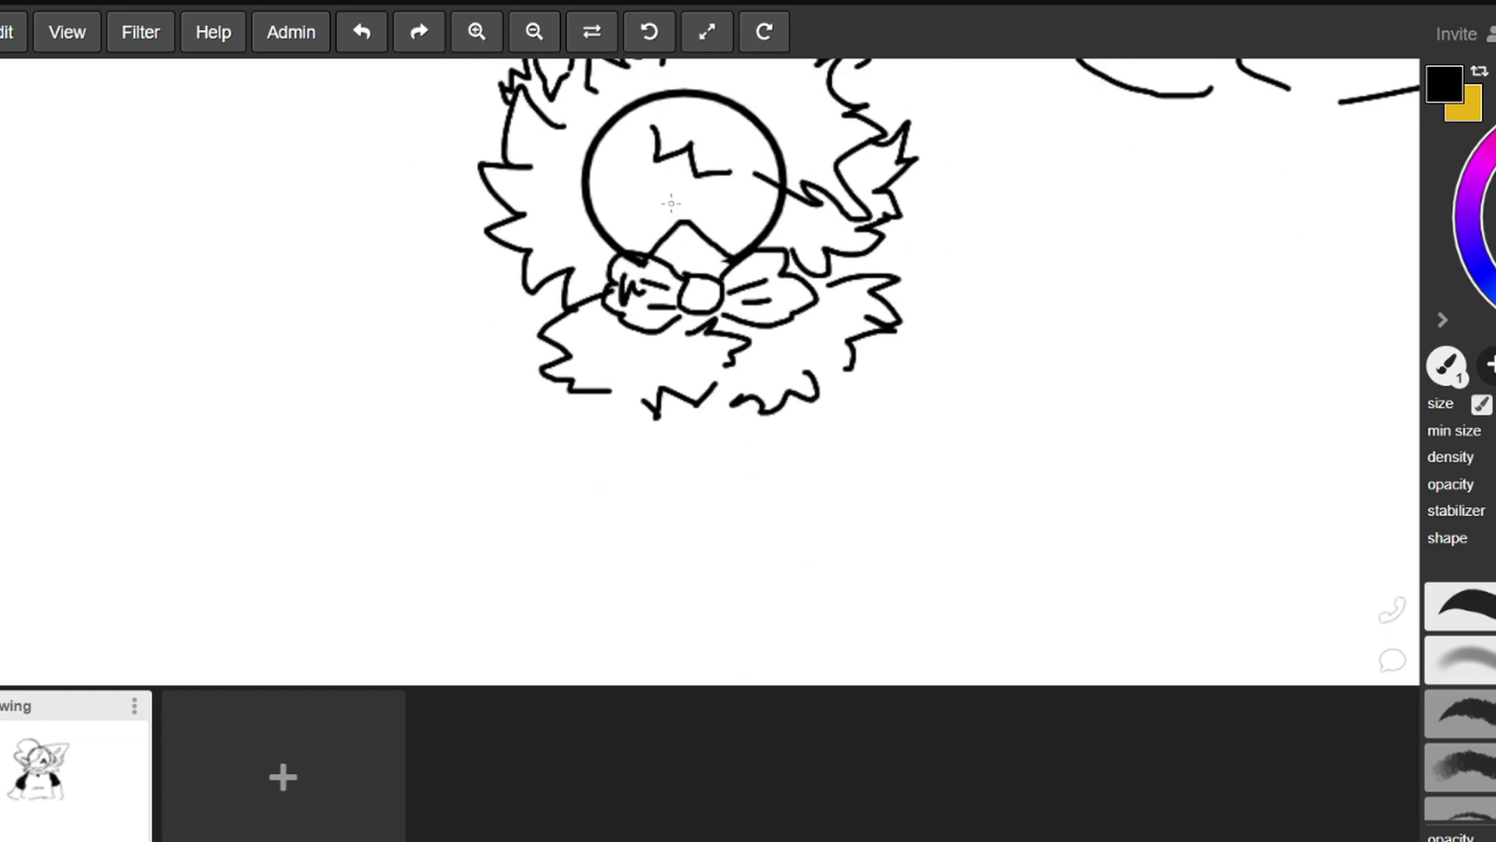
scroll(676, 234, "up", 1)
mouse_move(873, 401)
left_mouse_down()
mouse_move(874, 456)
mouse_move(807, 647)
mouse_move(679, 489)
left_mouse_up()
mouse_move(725, 435)
left_mouse_down()
mouse_move(705, 589)
mouse_move(526, 492)
left_mouse_up()
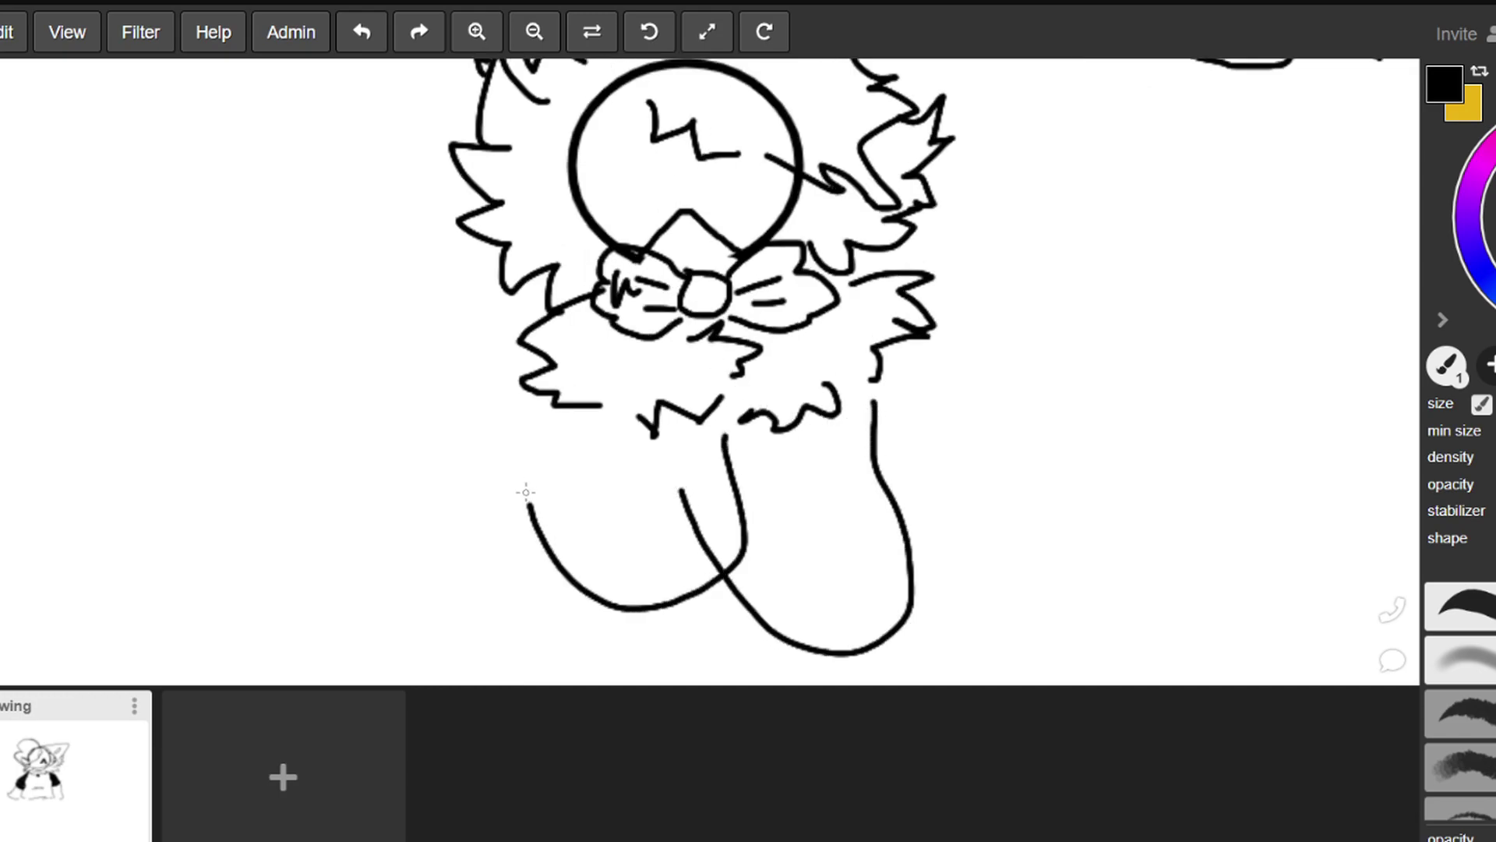
left_click(360, 32)
mouse_move(716, 444)
left_mouse_down()
mouse_move(685, 621)
mouse_move(541, 489)
left_mouse_up()
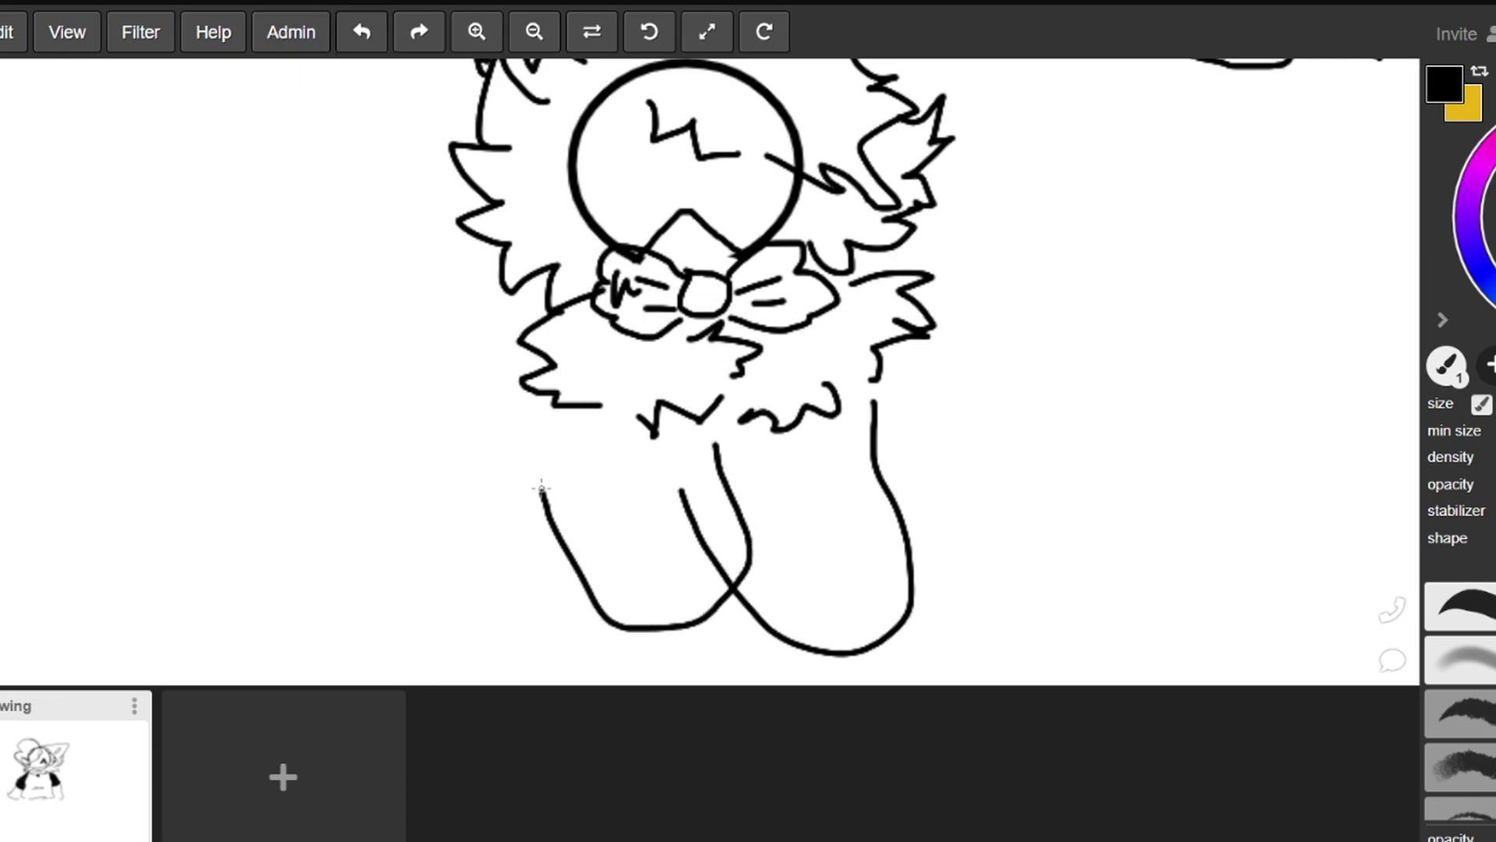
left_click(361, 32)
mouse_move(725, 447)
left_mouse_down()
mouse_move(690, 653)
mouse_move(574, 512)
left_mouse_up()
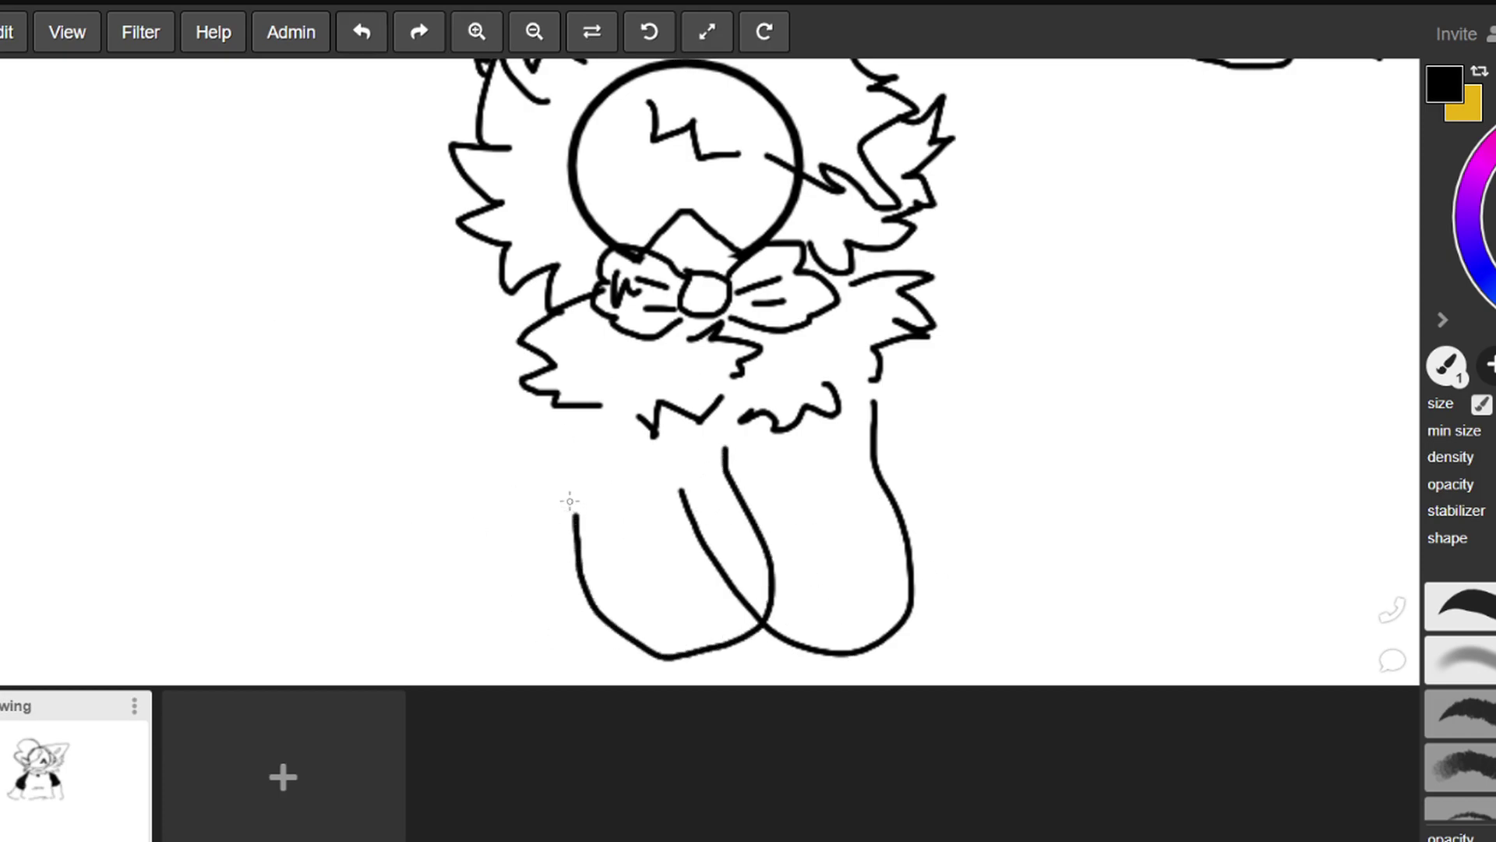
Draw a small zigzag fur tuft between the chest fur and the left leg's outer line
left_click_drag(569, 456, 586, 514)
left_click(361, 32)
mouse_move(574, 433)
left_mouse_down()
mouse_move(543, 427)
mouse_move(542, 464)
mouse_move(564, 491)
left_mouse_up()
Erase the part of the right leg's outline that crosses inside the left leg
key("e")
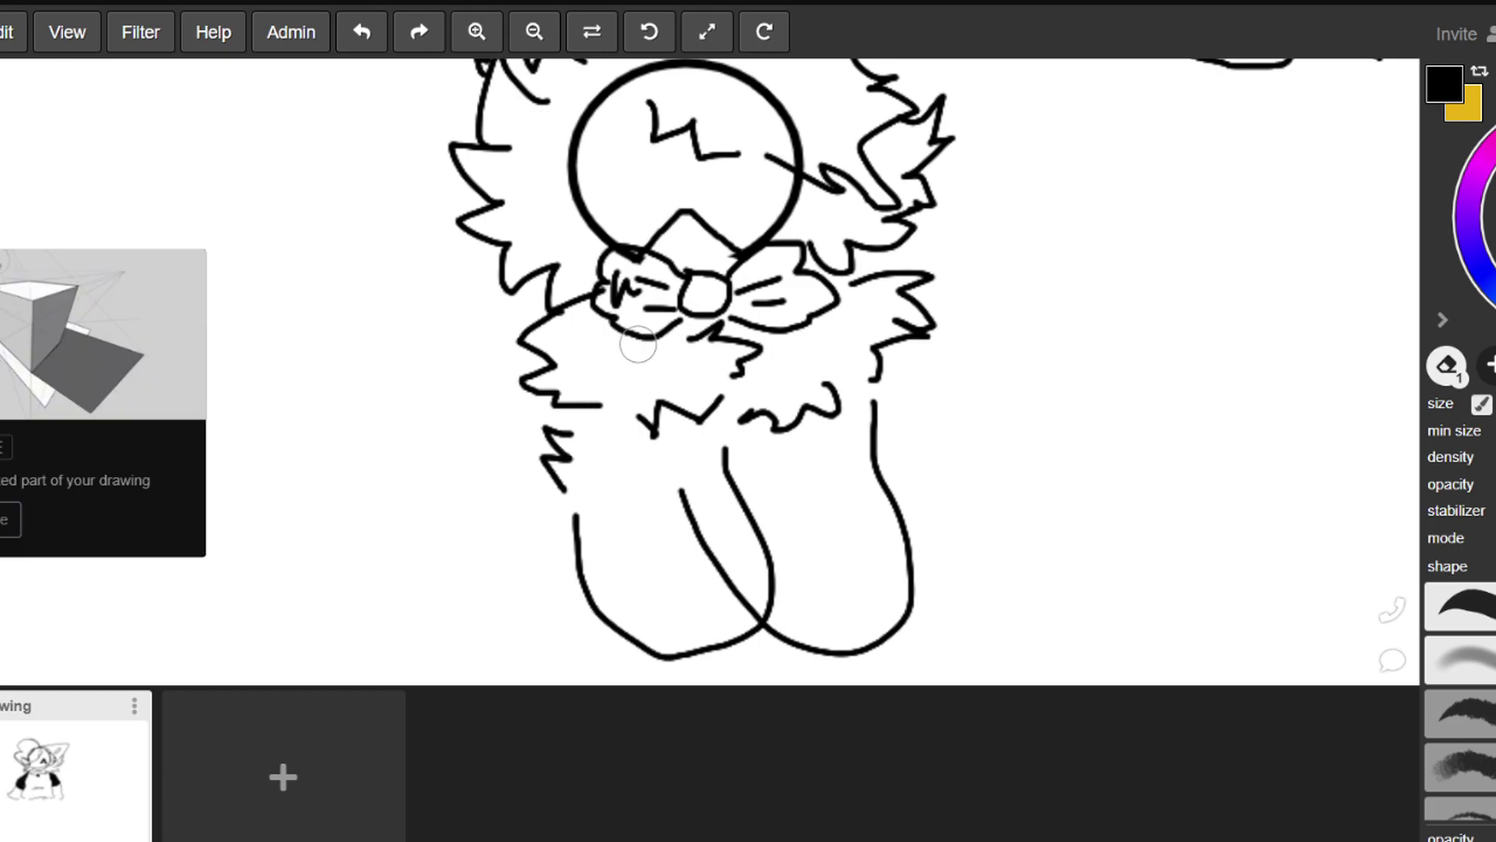
left_click_drag(675, 477, 742, 607)
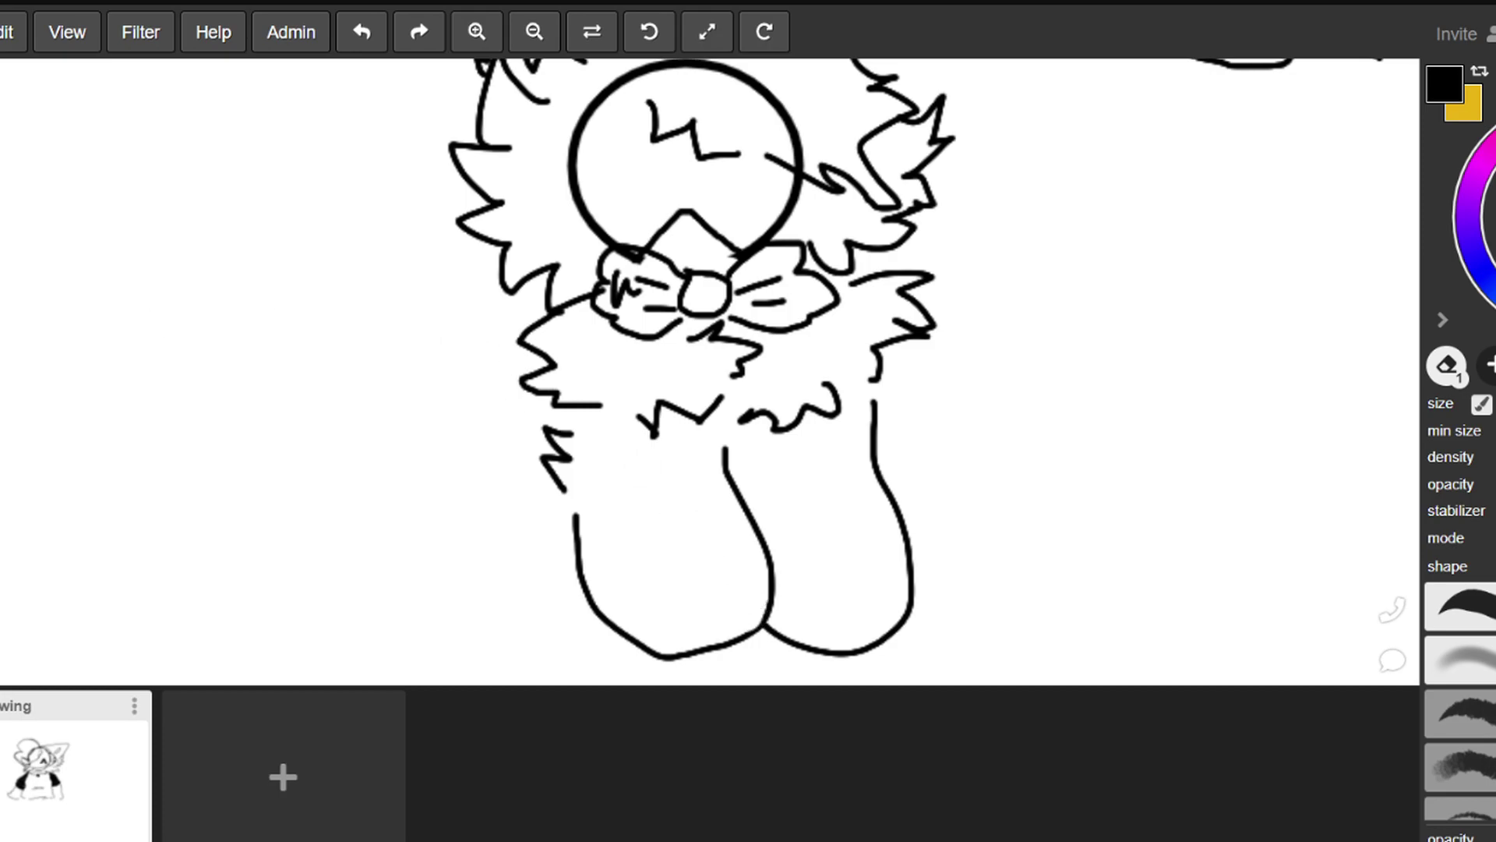
Draw short toe marks at the rounded ends of both legs with the brush
key("b")
key("b")
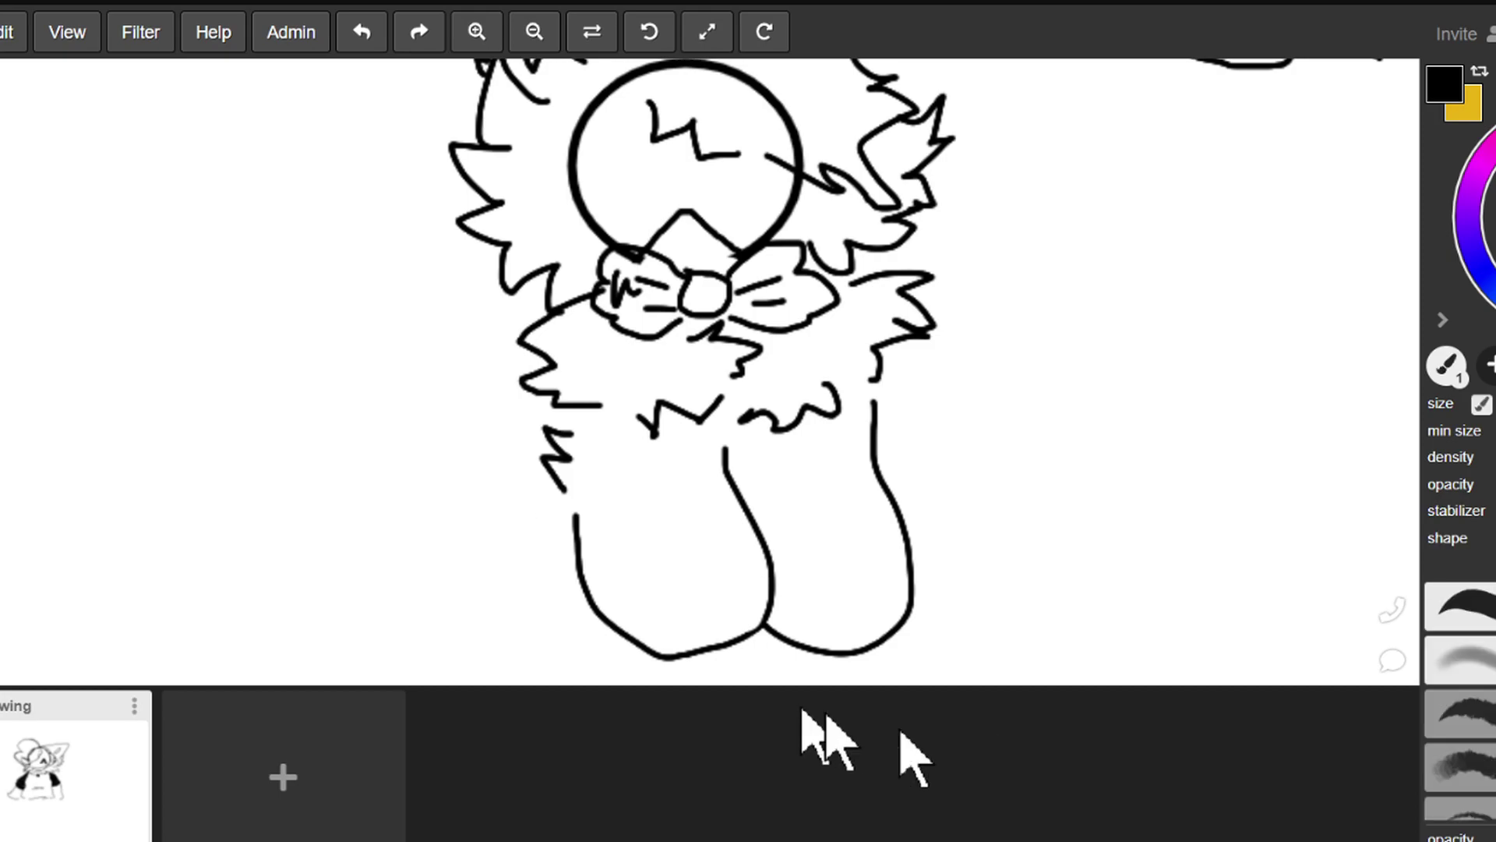
mouse_move(697, 610)
left_mouse_down()
mouse_move(711, 639)
mouse_move(767, 629)
mouse_move(823, 652)
mouse_move(892, 631)
left_mouse_up()
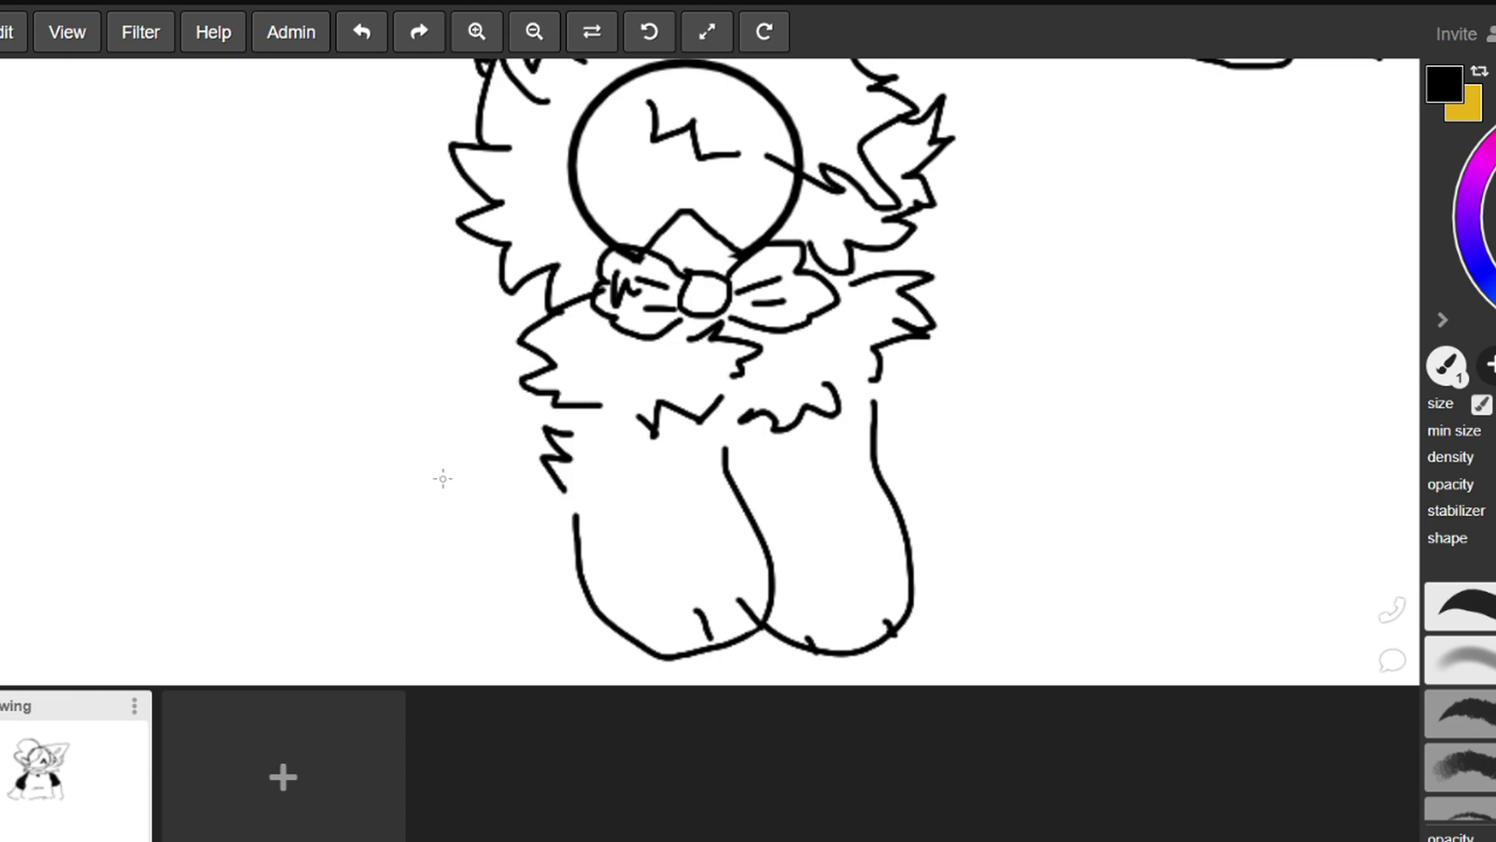
Draw a zigzag fur line for the back, extending outward from the left side of the chest fur
scroll(141, 461, "up", 1)
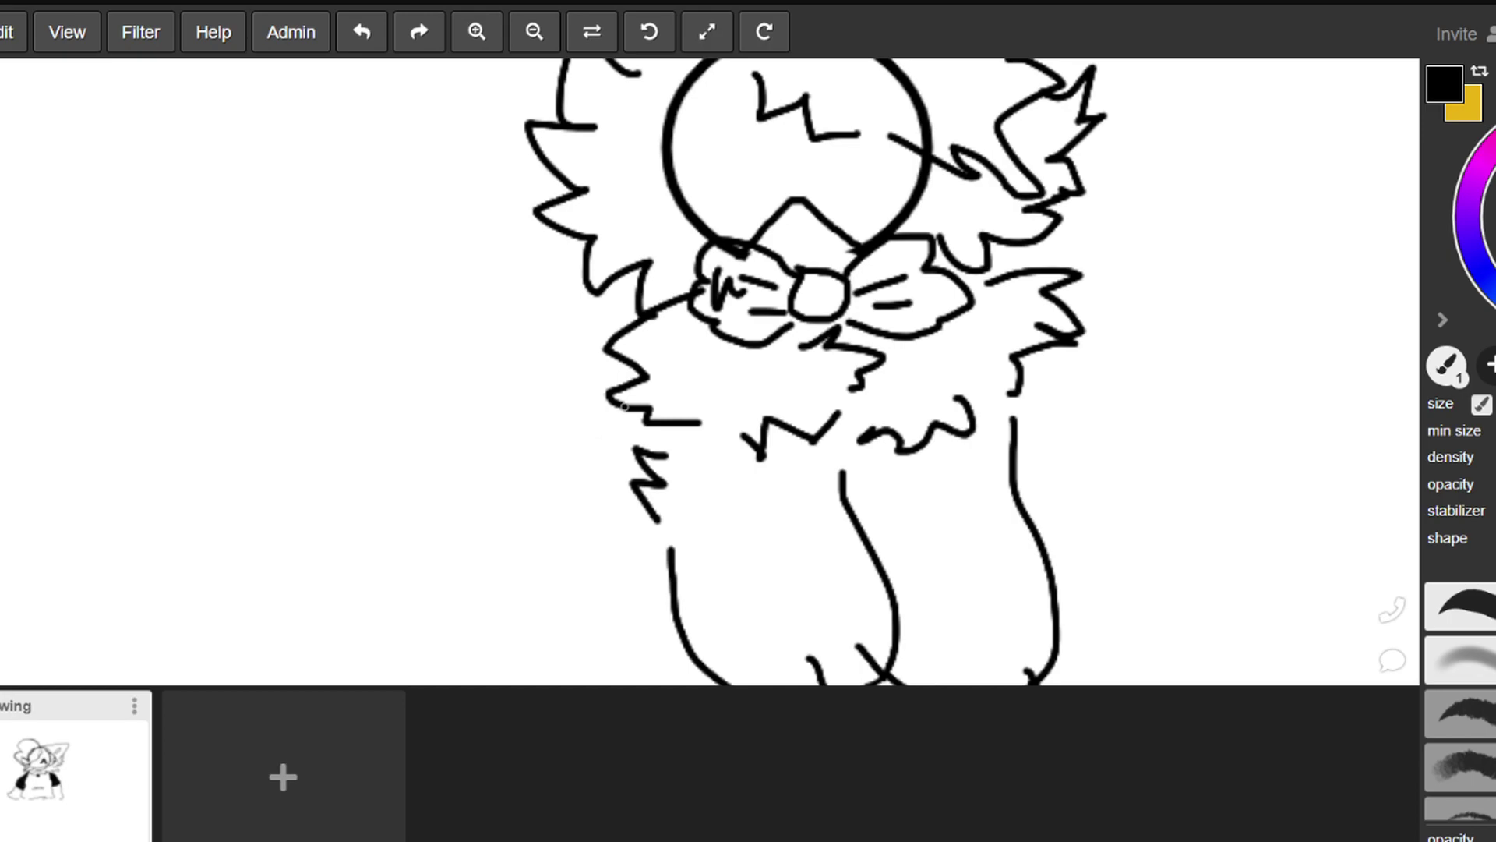
mouse_move(586, 338)
left_mouse_down()
mouse_move(489, 333)
mouse_move(428, 352)
left_mouse_up()
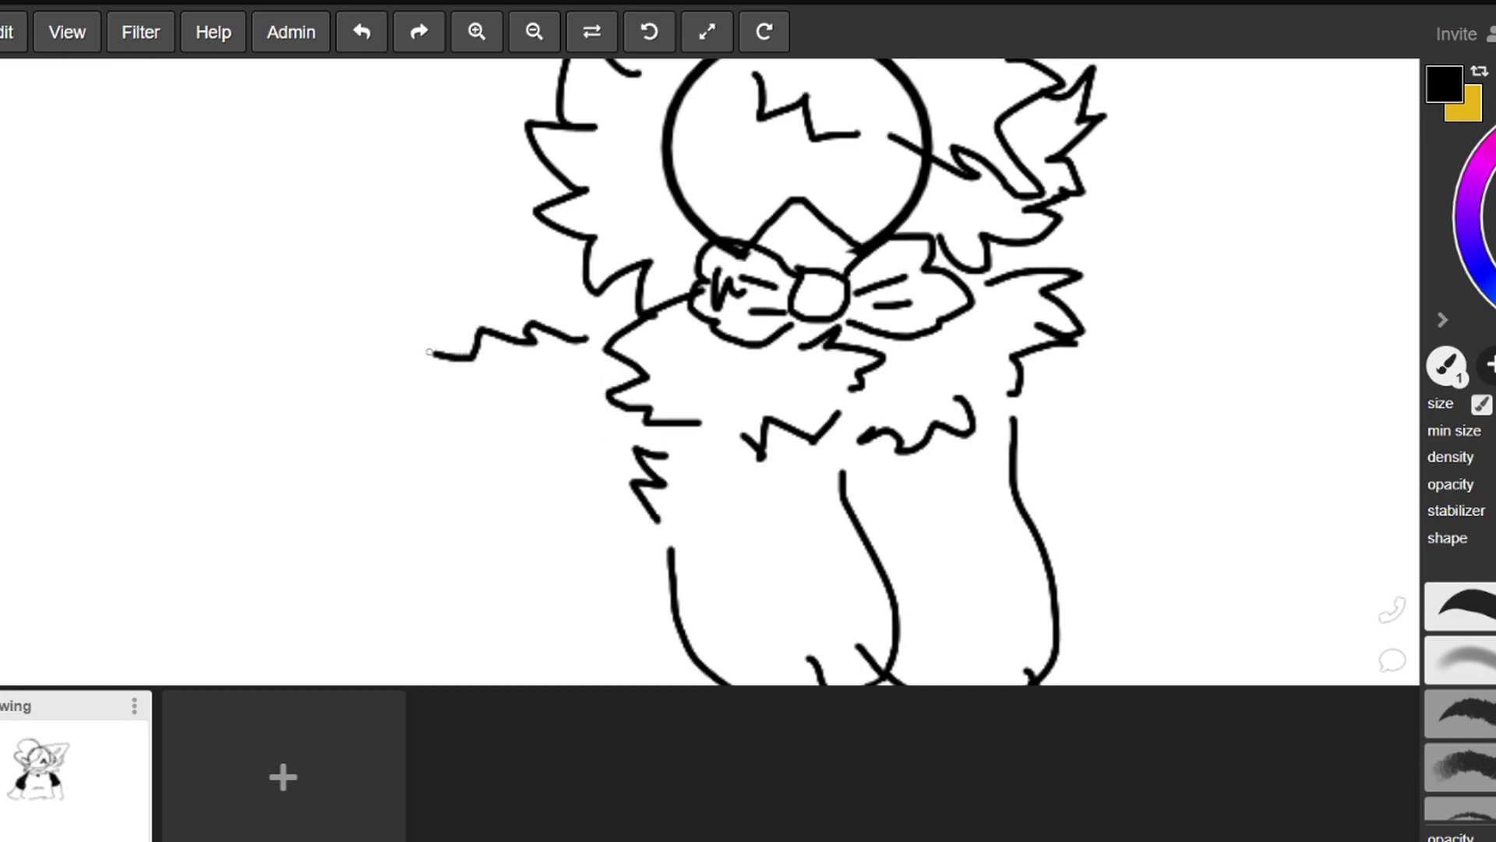
mouse_move(531, 455)
left_mouse_down()
mouse_move(550, 596)
mouse_move(530, 606)
mouse_move(550, 658)
mouse_move(380, 613)
mouse_move(367, 530)
left_mouse_up()
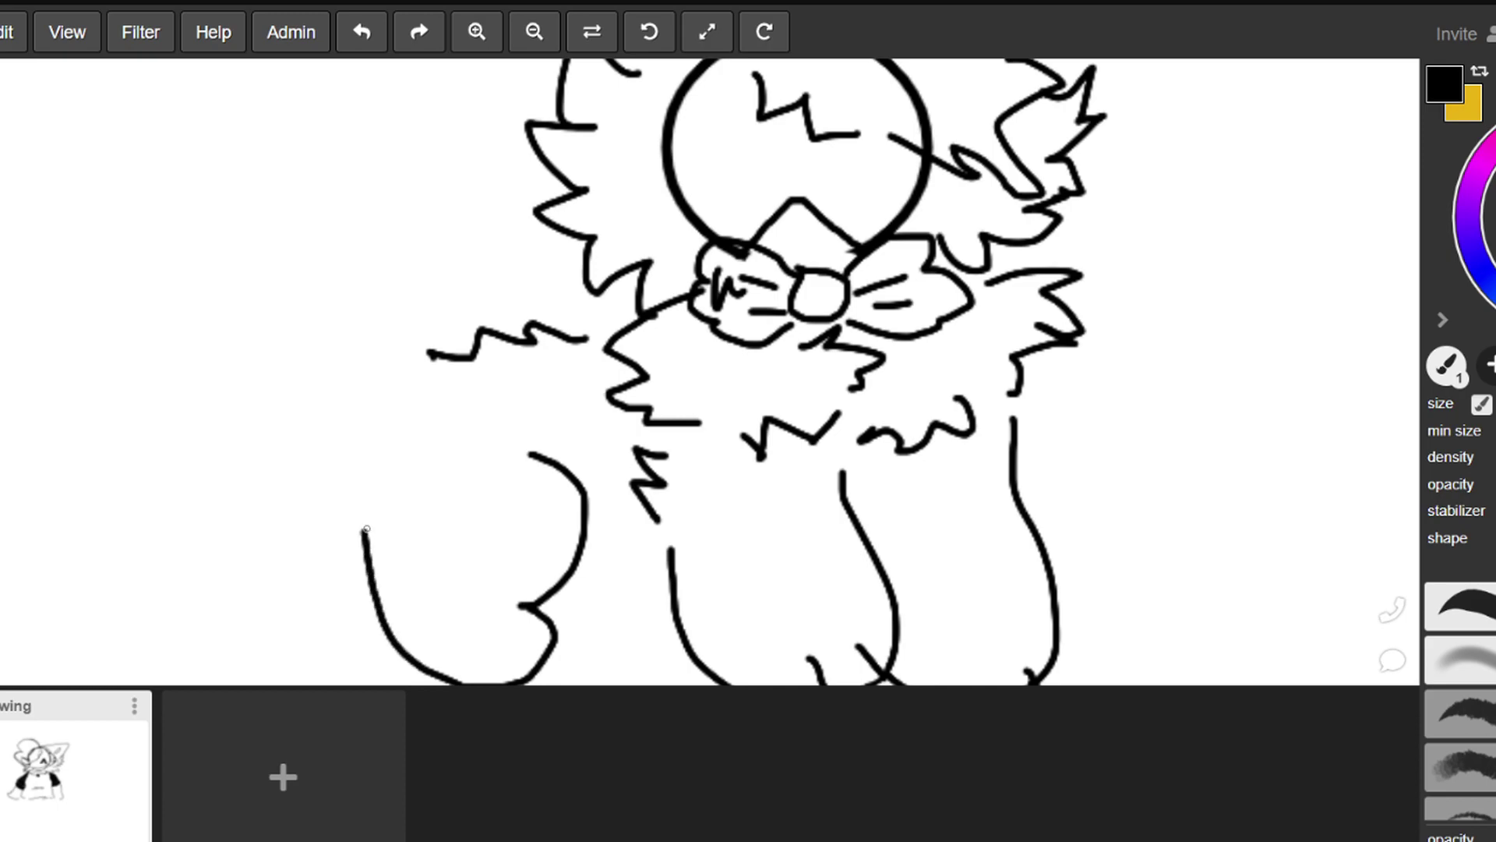
left_click(360, 33)
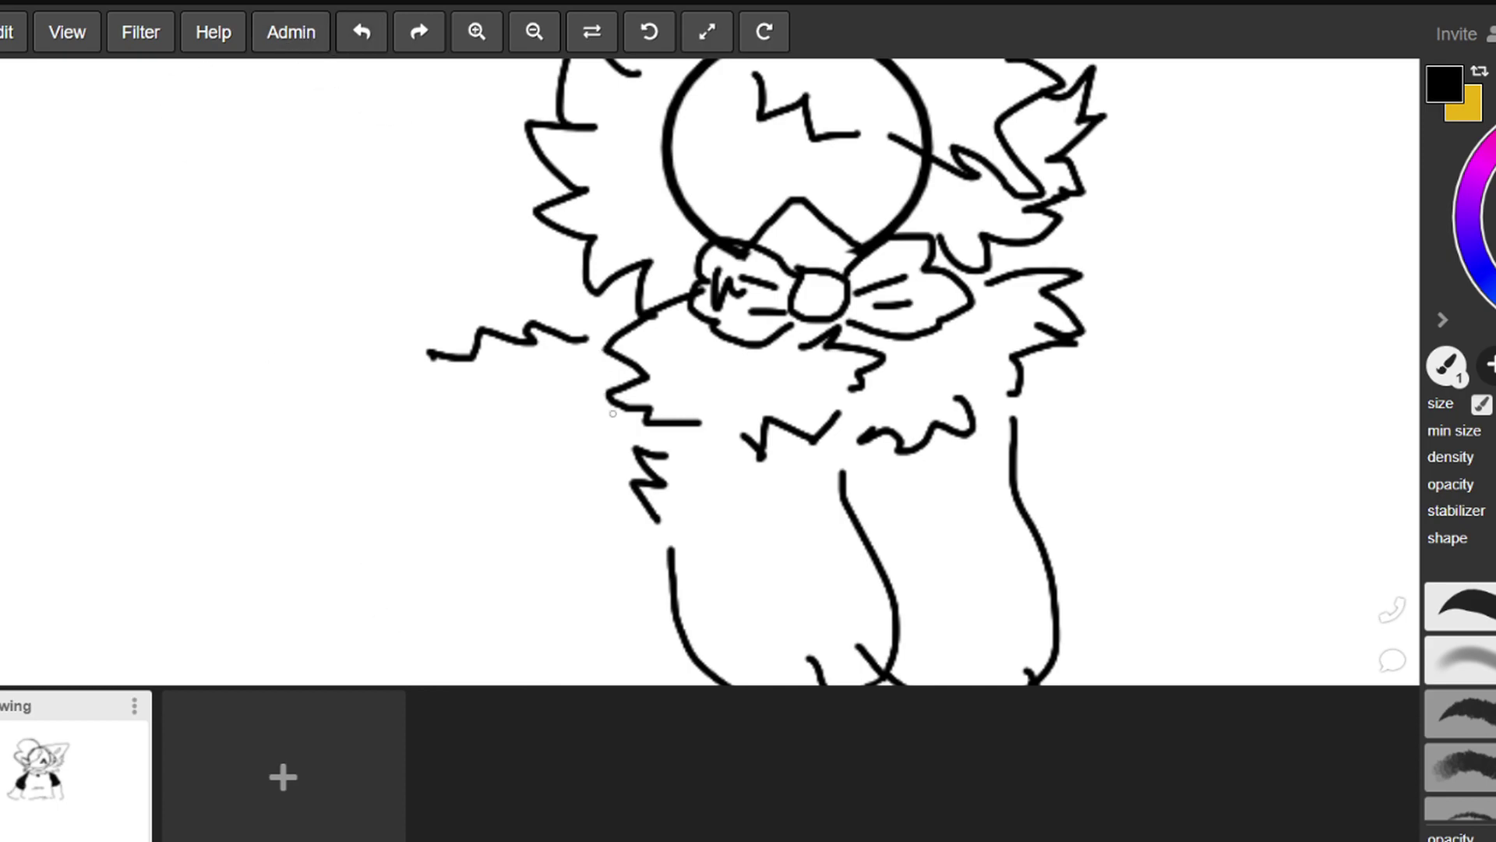
mouse_move(562, 447)
left_mouse_down()
mouse_move(542, 656)
mouse_move(299, 485)
left_mouse_up()
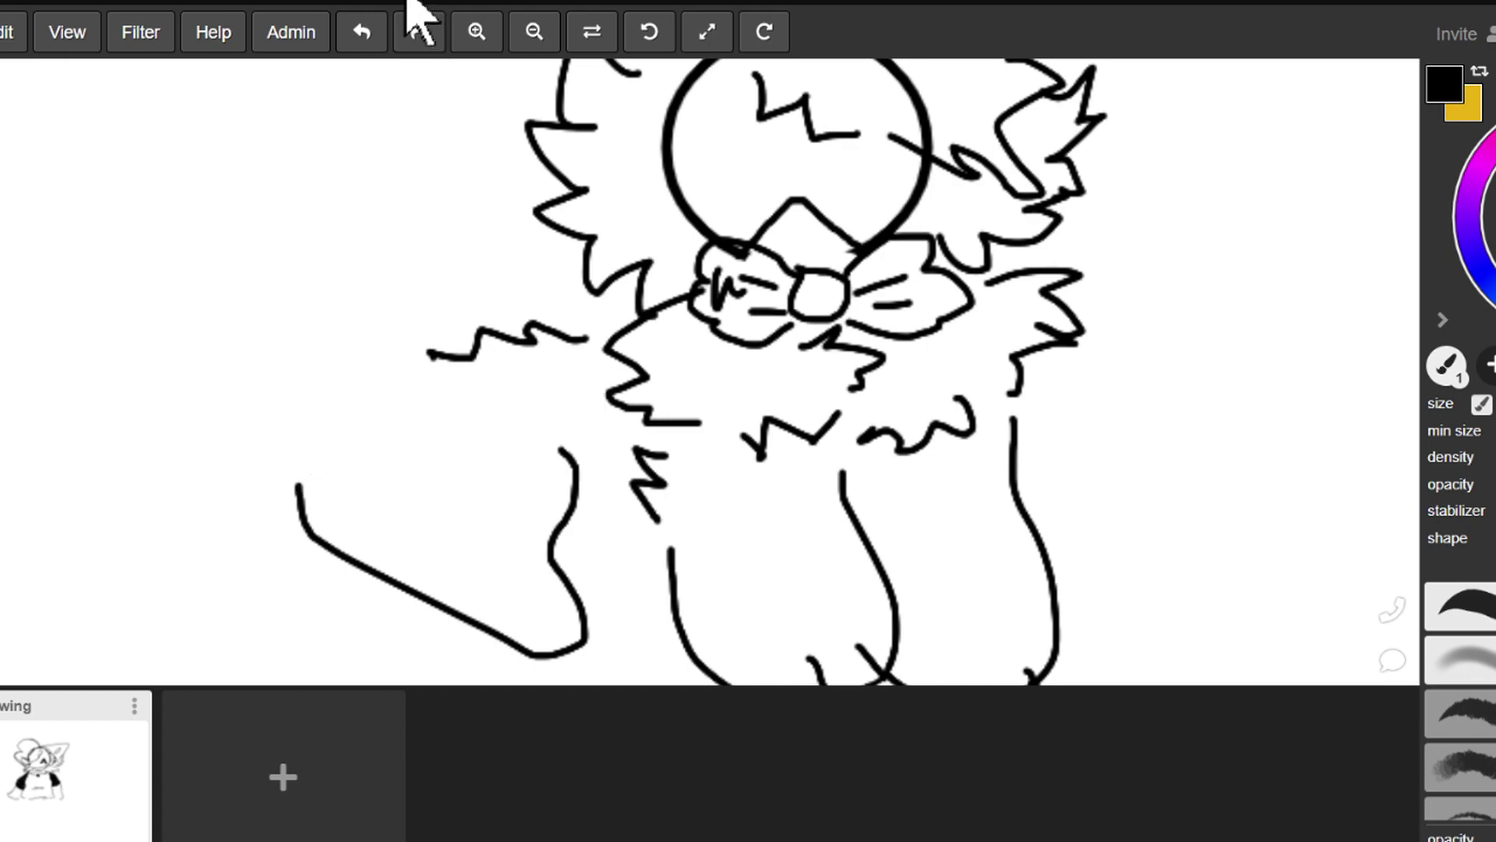
left_click(362, 34)
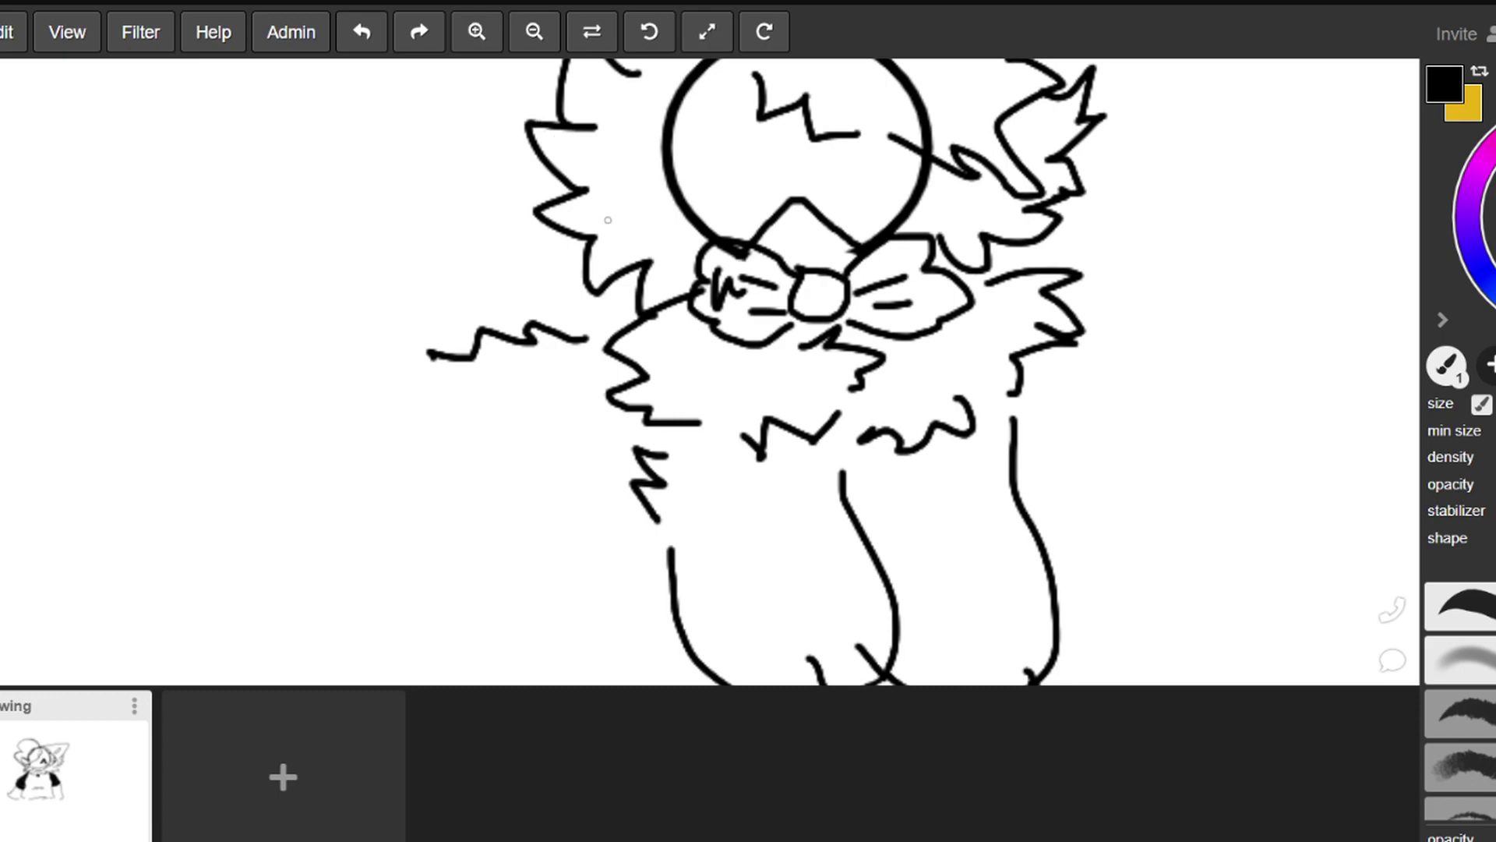
Draw a rounded hind leg outline left of the front legs, and move it slightly down with a lasso selection, clearing the selection
mouse_move(562, 435)
left_mouse_down()
mouse_move(616, 492)
mouse_move(578, 641)
mouse_move(388, 491)
left_mouse_up()
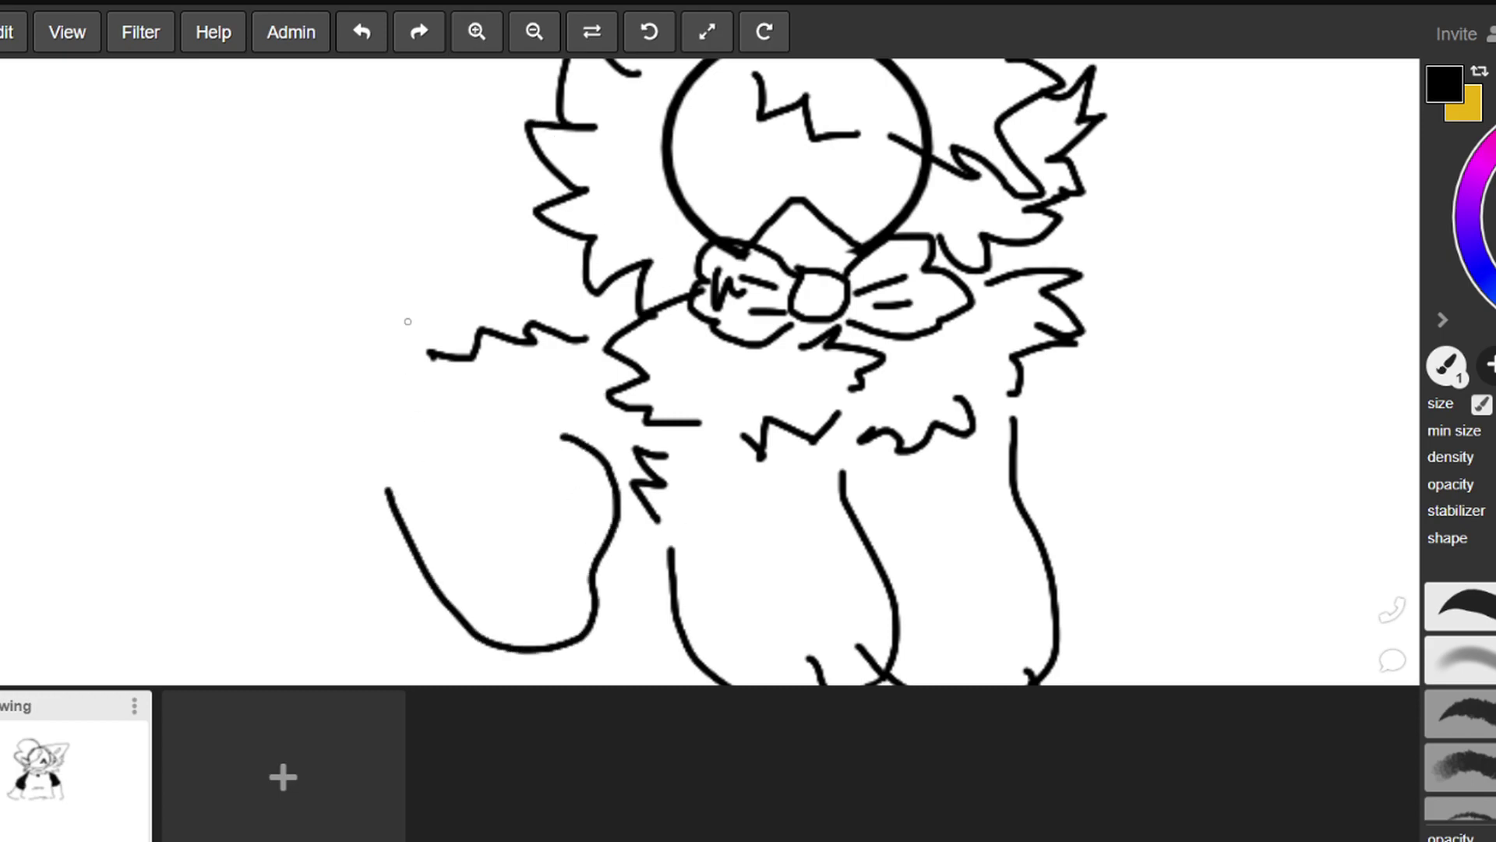
key("s")
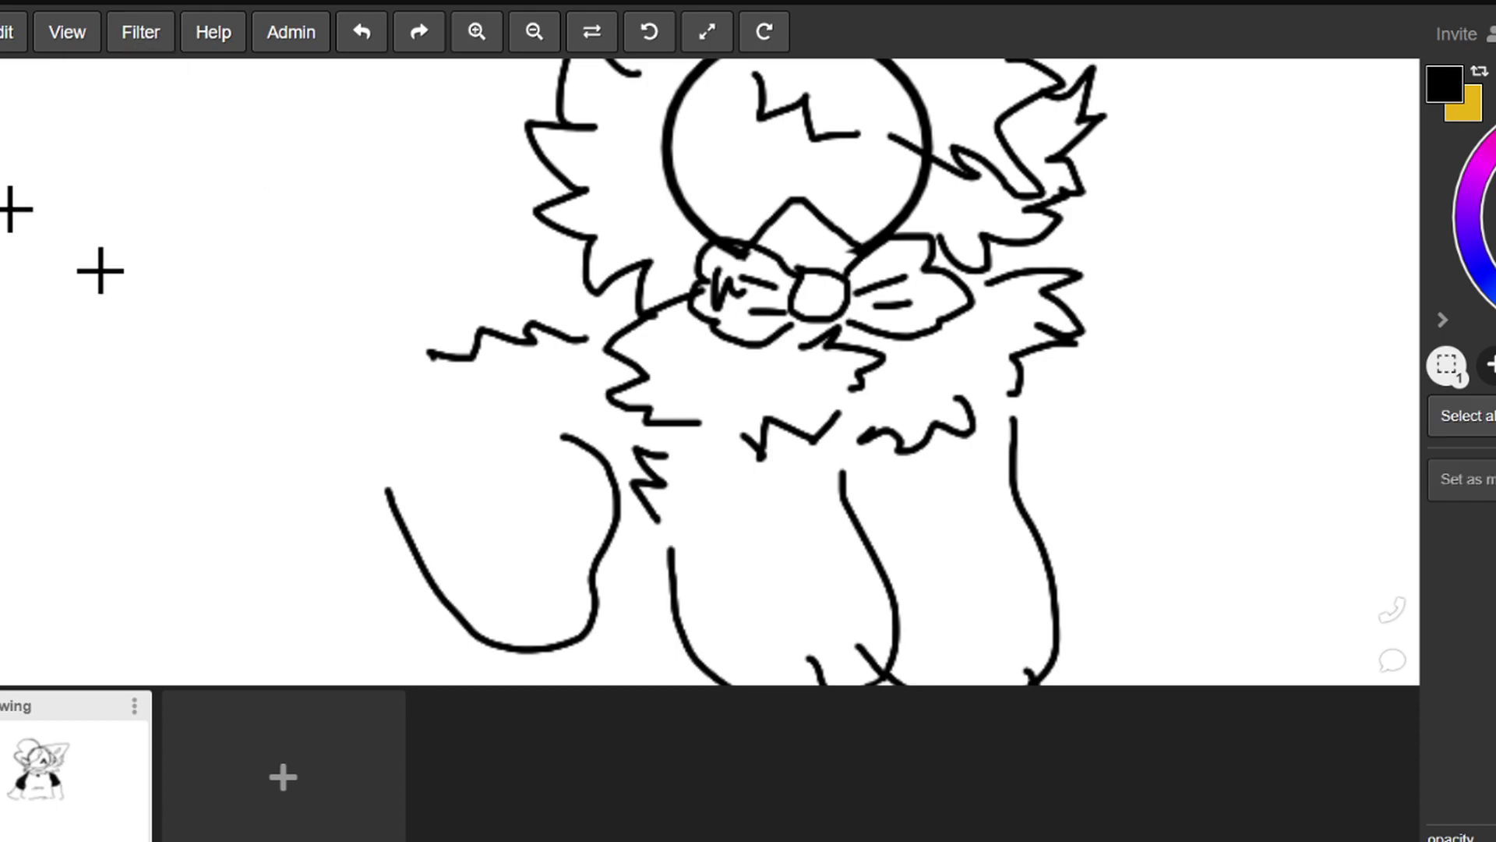
mouse_move(362, 396)
left_mouse_down()
mouse_move(511, 544)
mouse_move(645, 717)
mouse_move(585, 561)
mouse_move(604, 569)
mouse_move(376, 435)
left_mouse_up()
key("s")
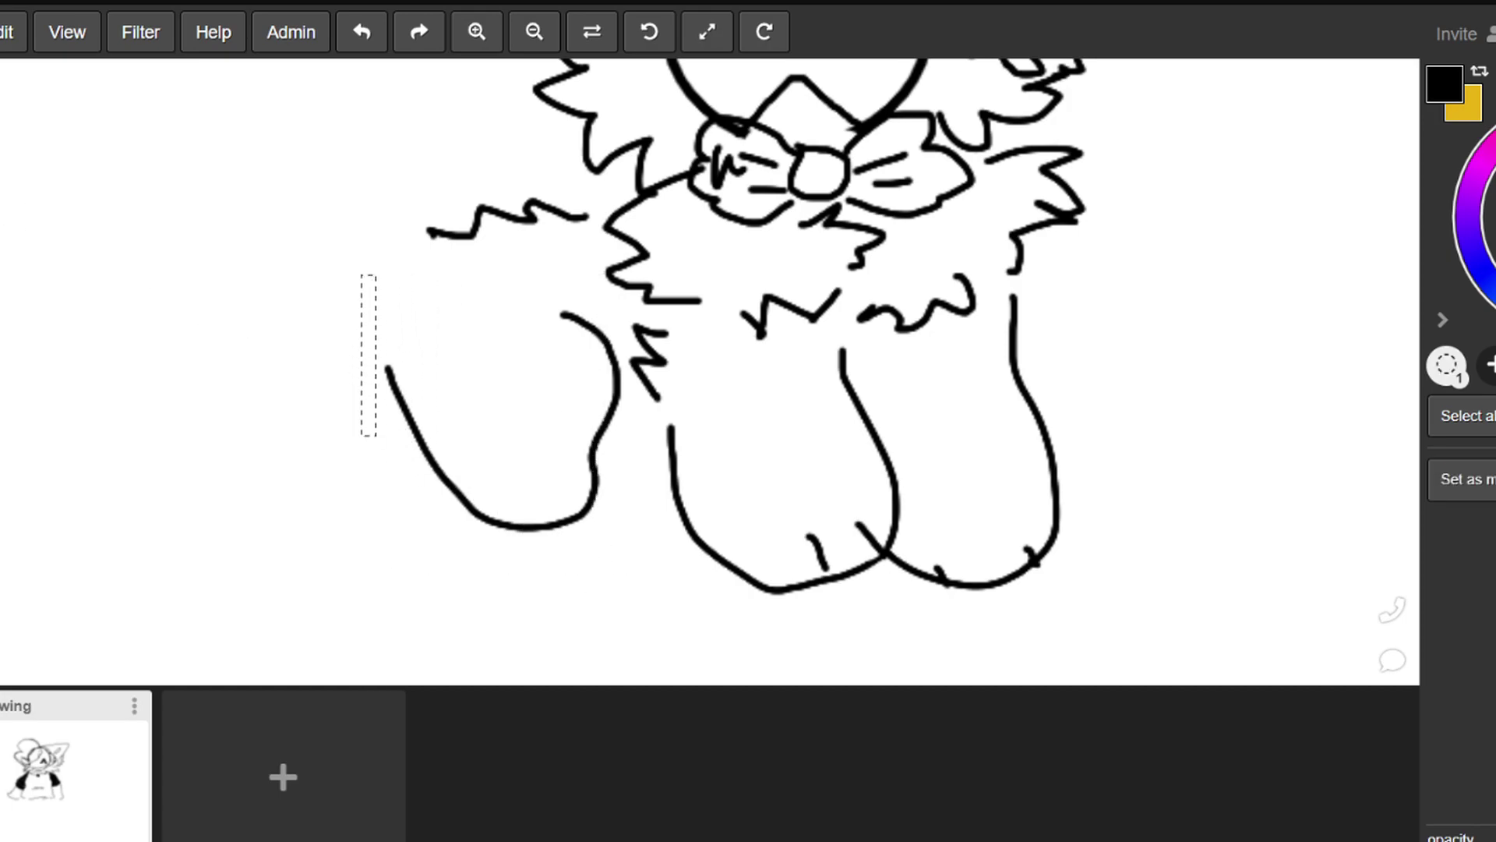
key("s")
mouse_move(377, 280)
left_mouse_down()
mouse_move(335, 318)
mouse_move(335, 409)
mouse_move(461, 545)
mouse_move(527, 551)
mouse_move(583, 521)
left_mouse_up()
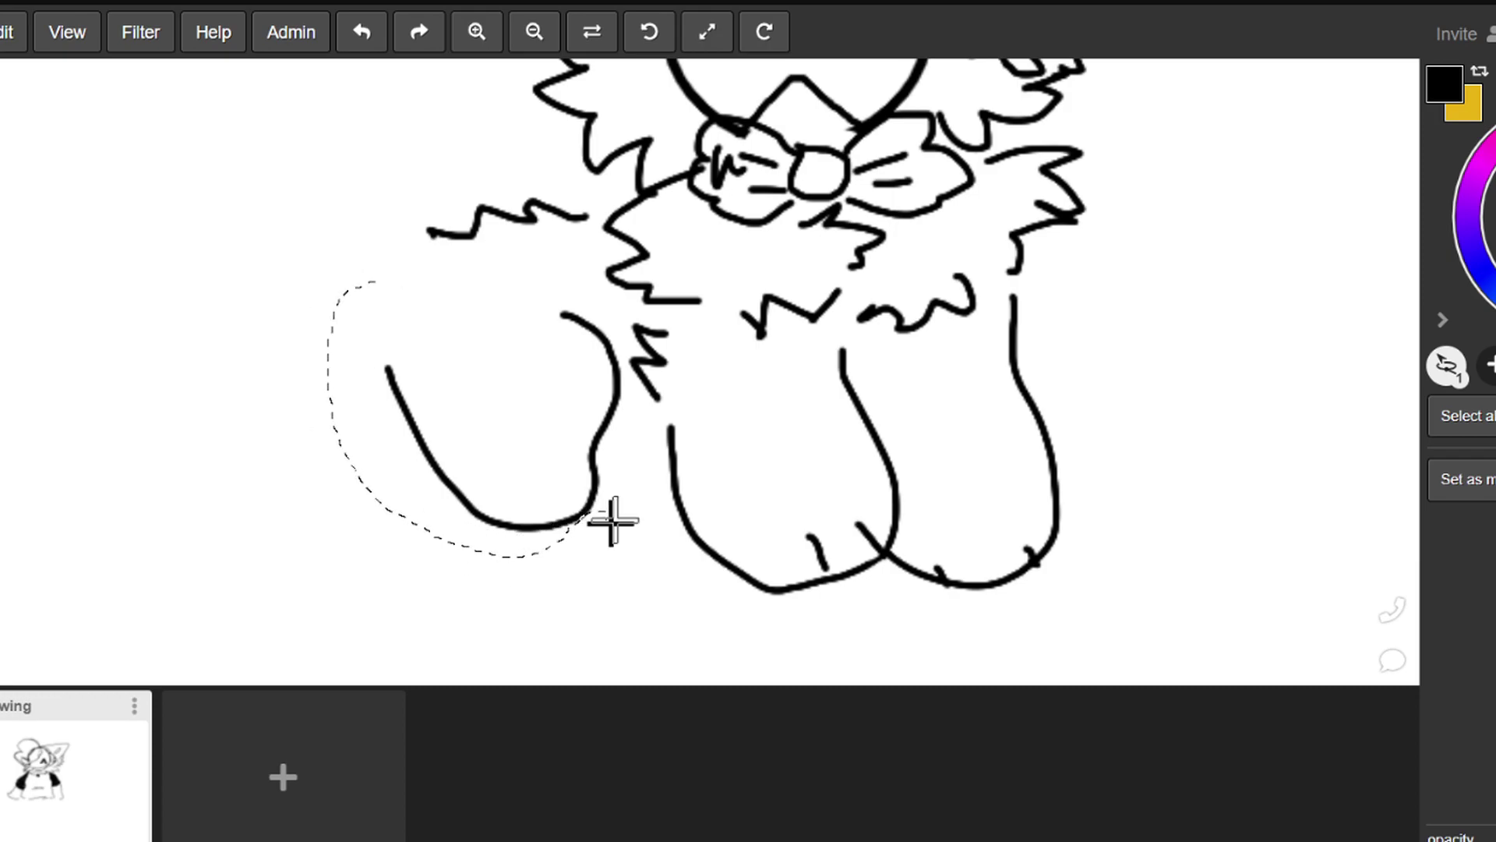
mouse_move(629, 350)
left_mouse_down()
mouse_move(584, 290)
mouse_move(362, 284)
left_mouse_up()
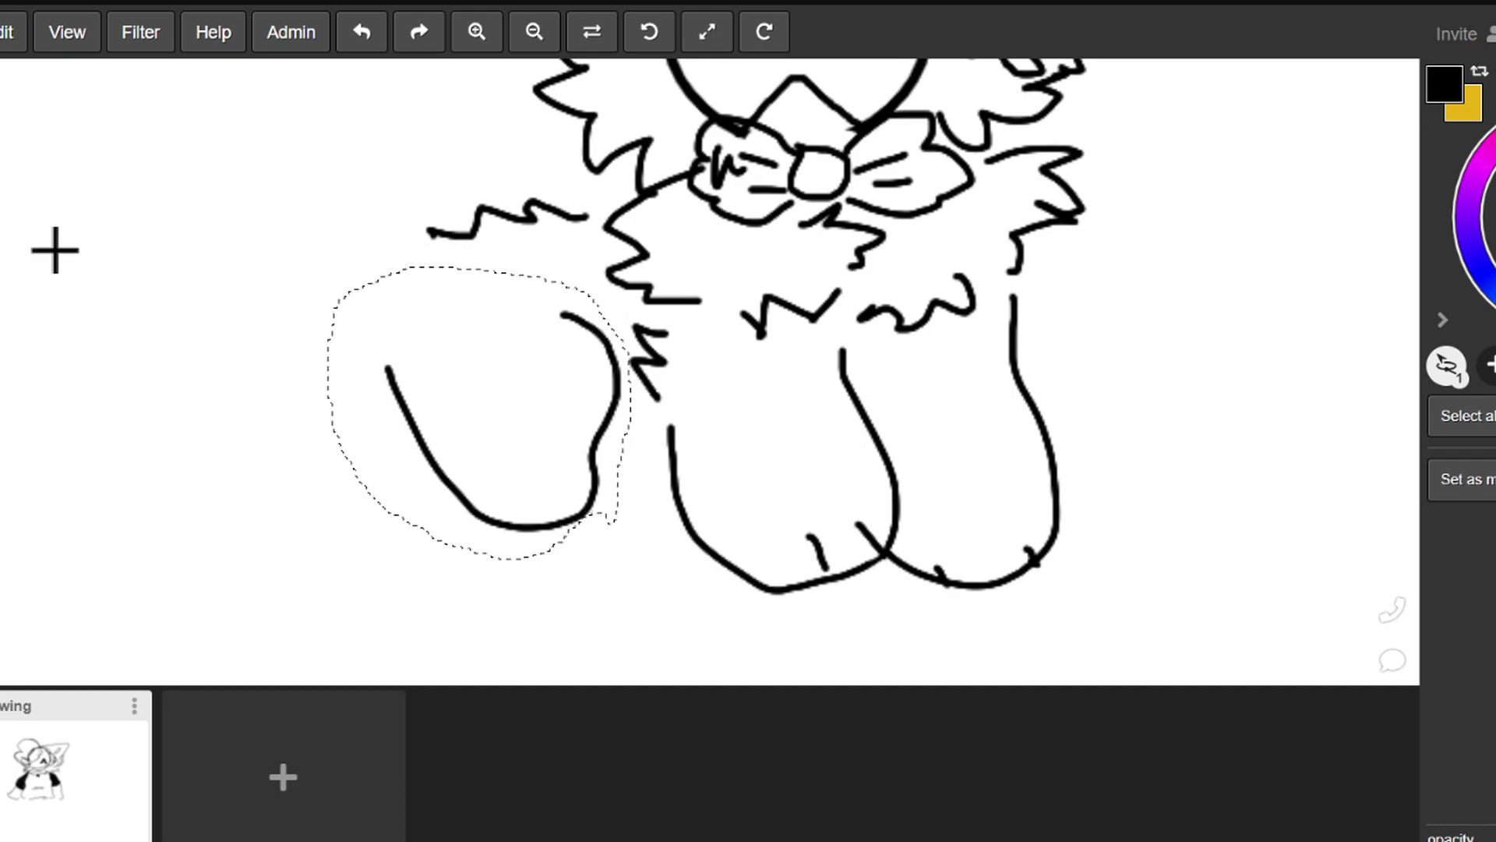
key("v")
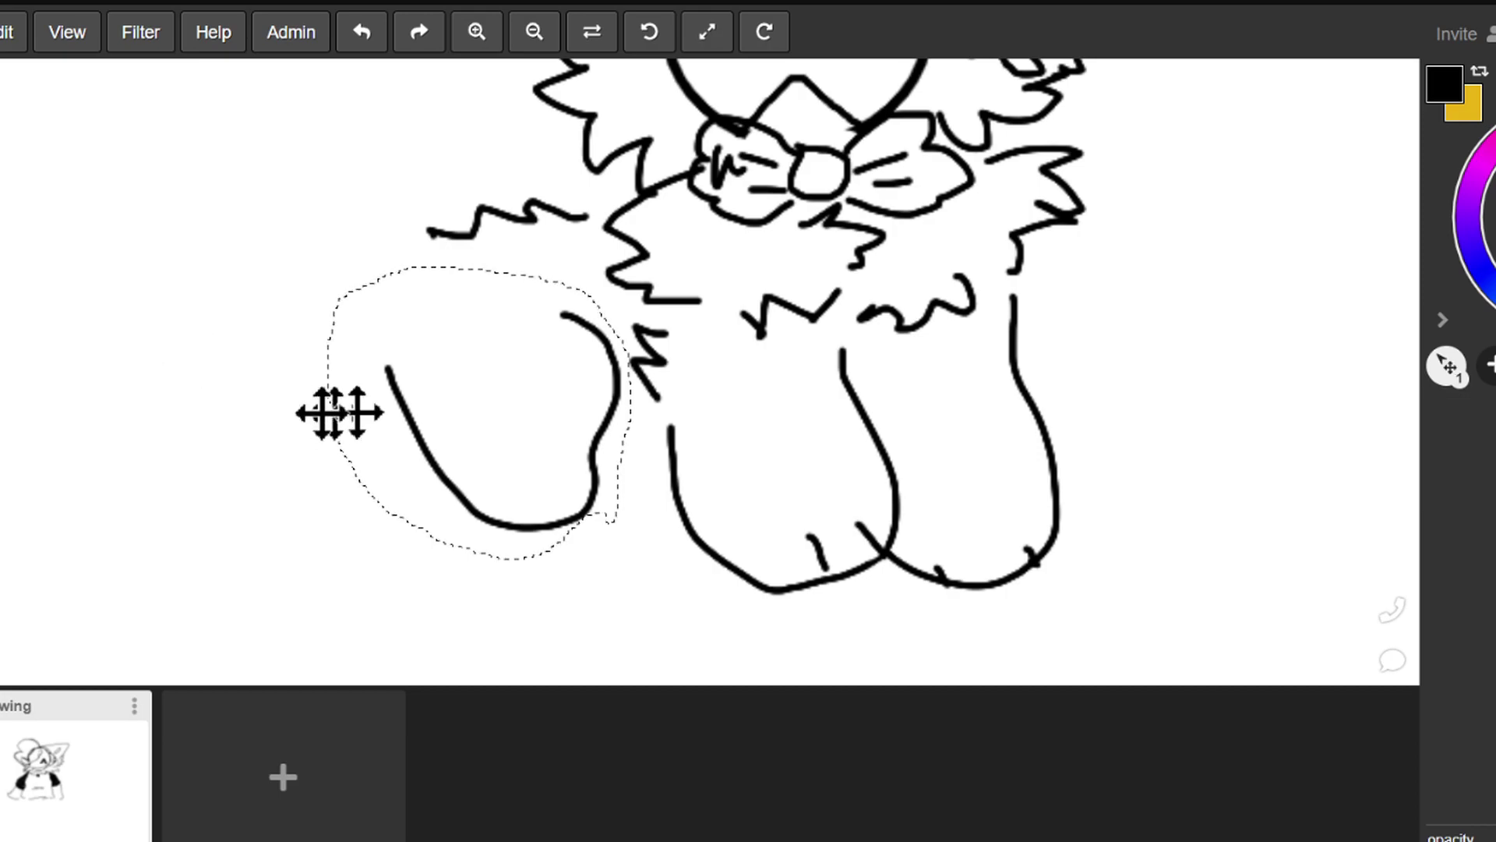
mouse_move(484, 401)
left_mouse_down()
mouse_move(504, 484)
mouse_move(480, 451)
mouse_move(479, 470)
left_mouse_up()
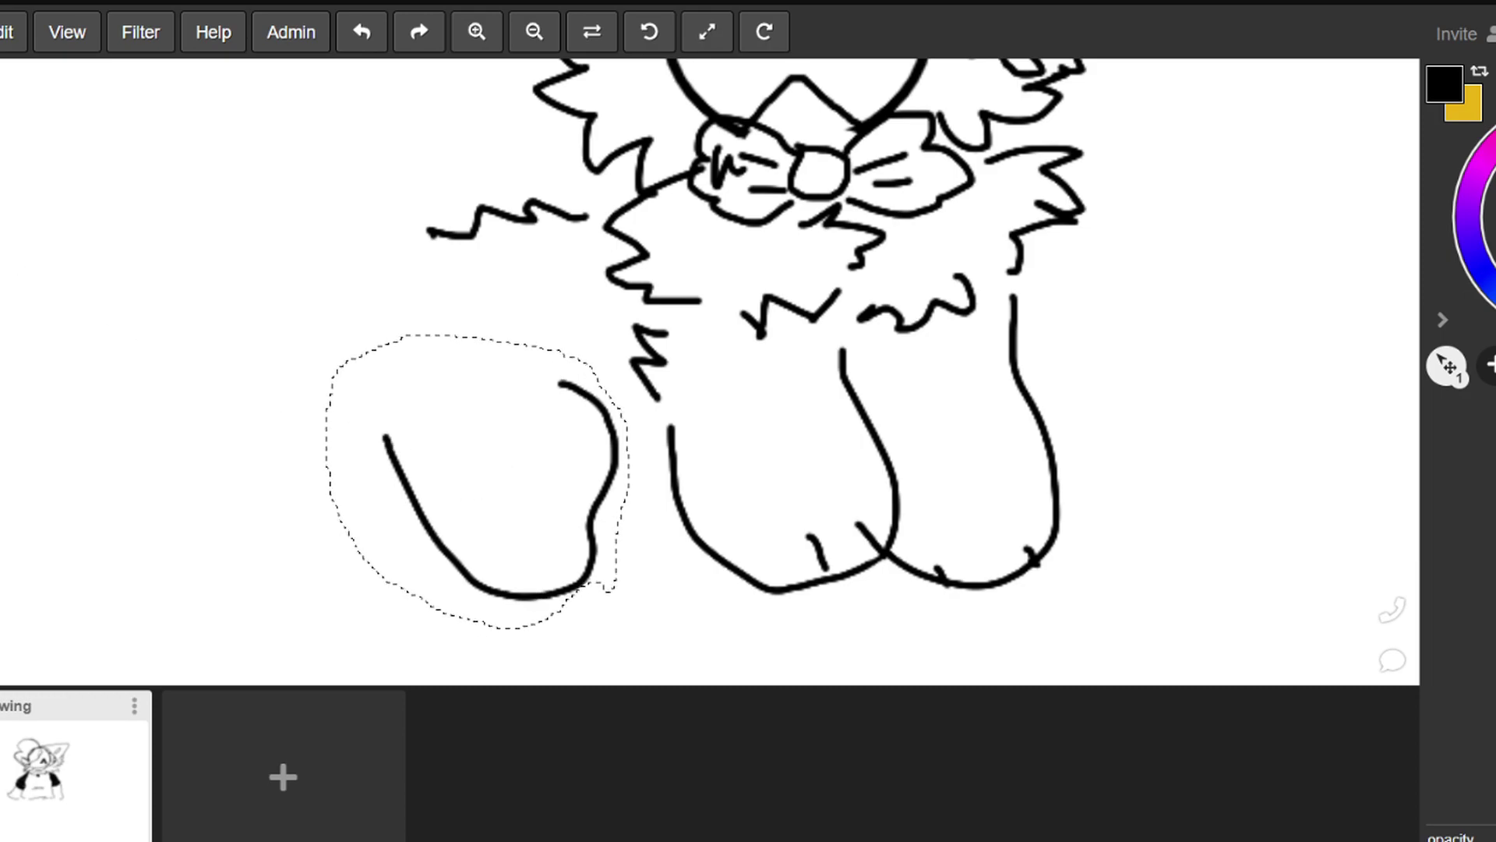
key("b")
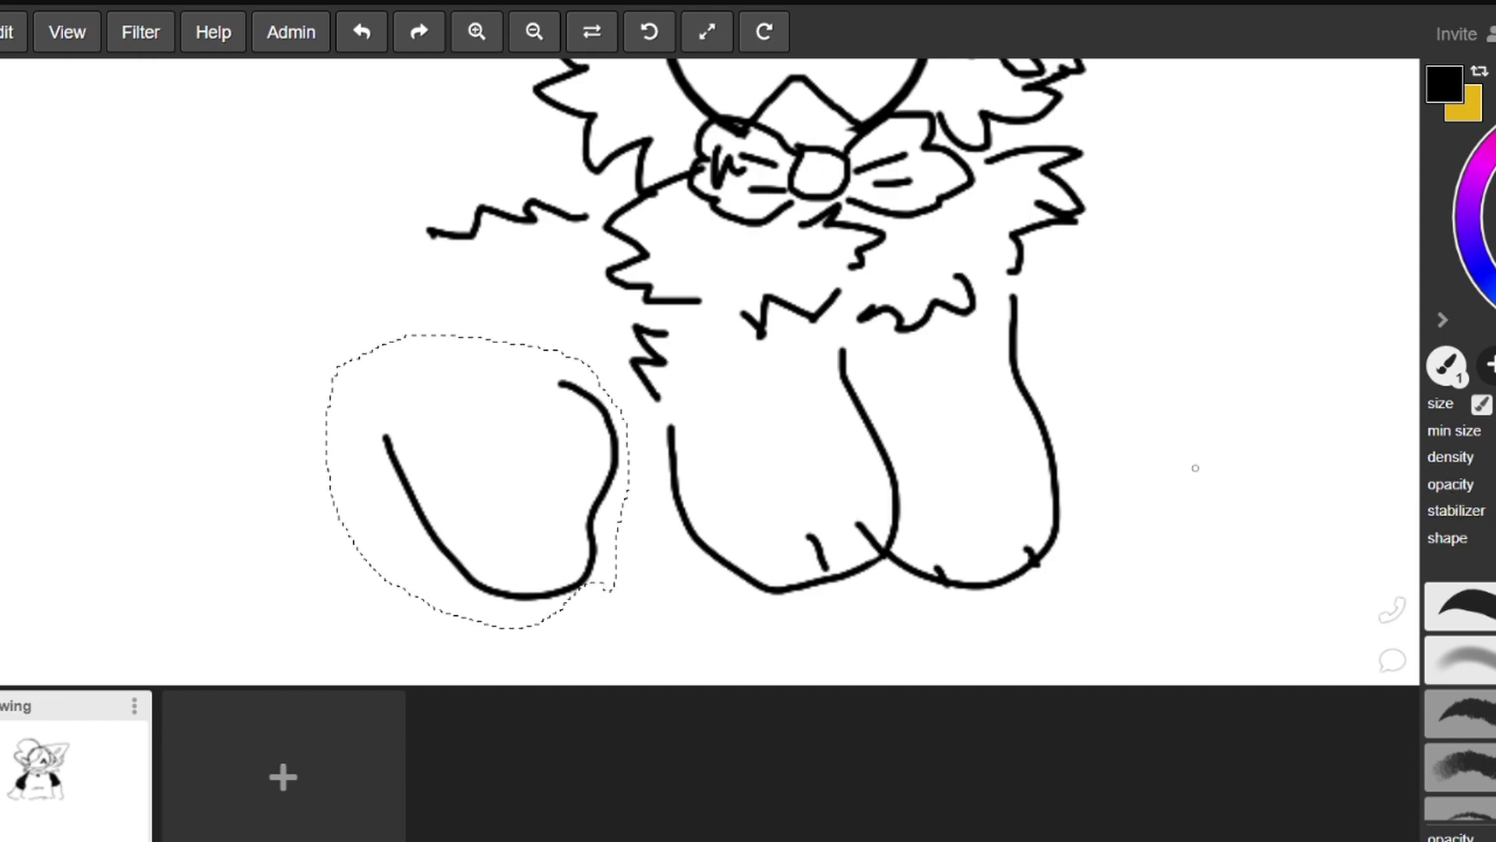
key("v")
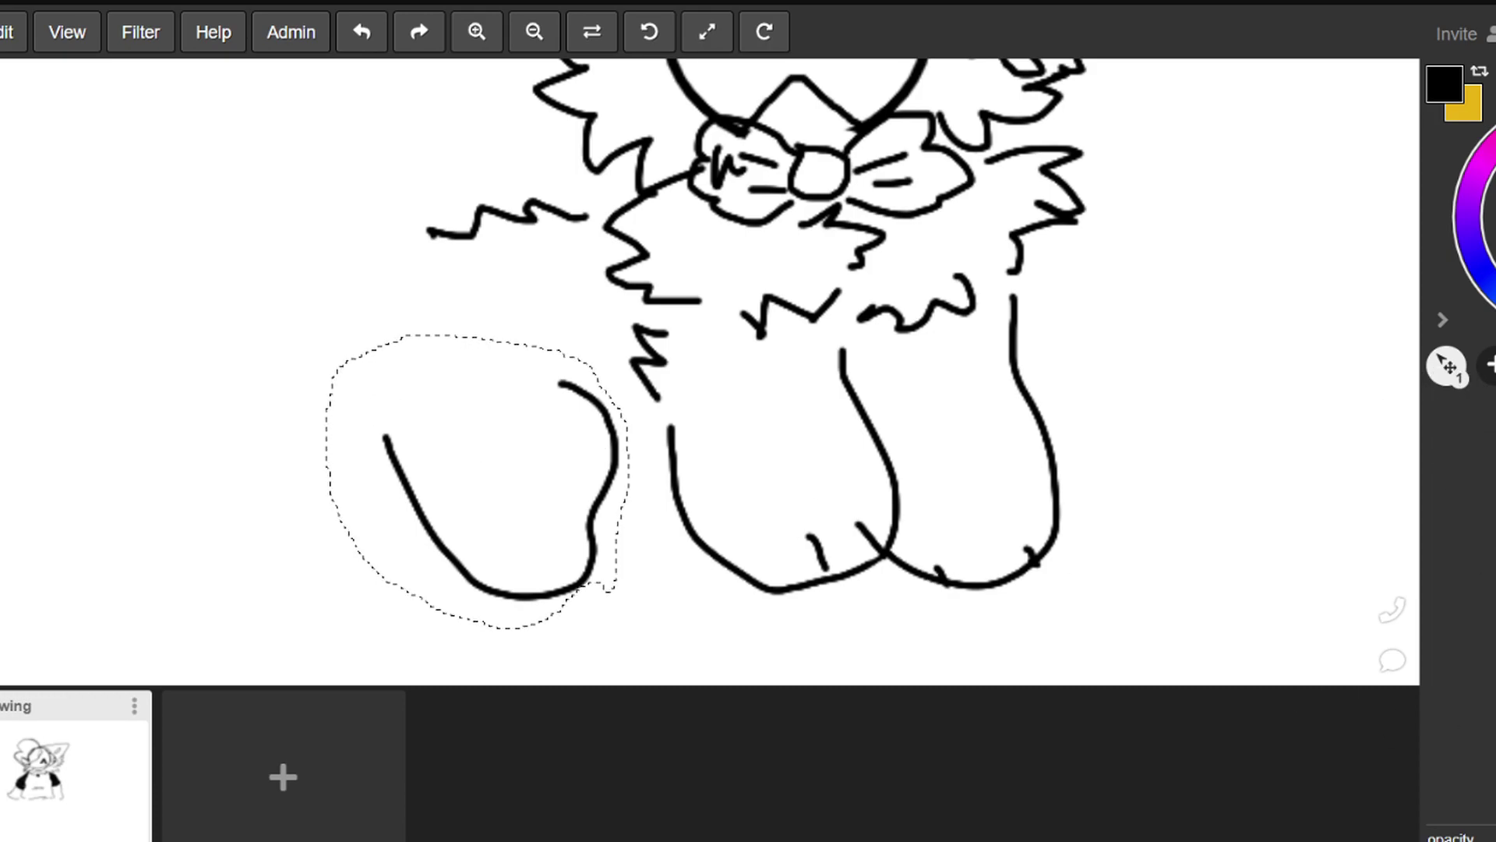
key("m")
key("ctrl+d")
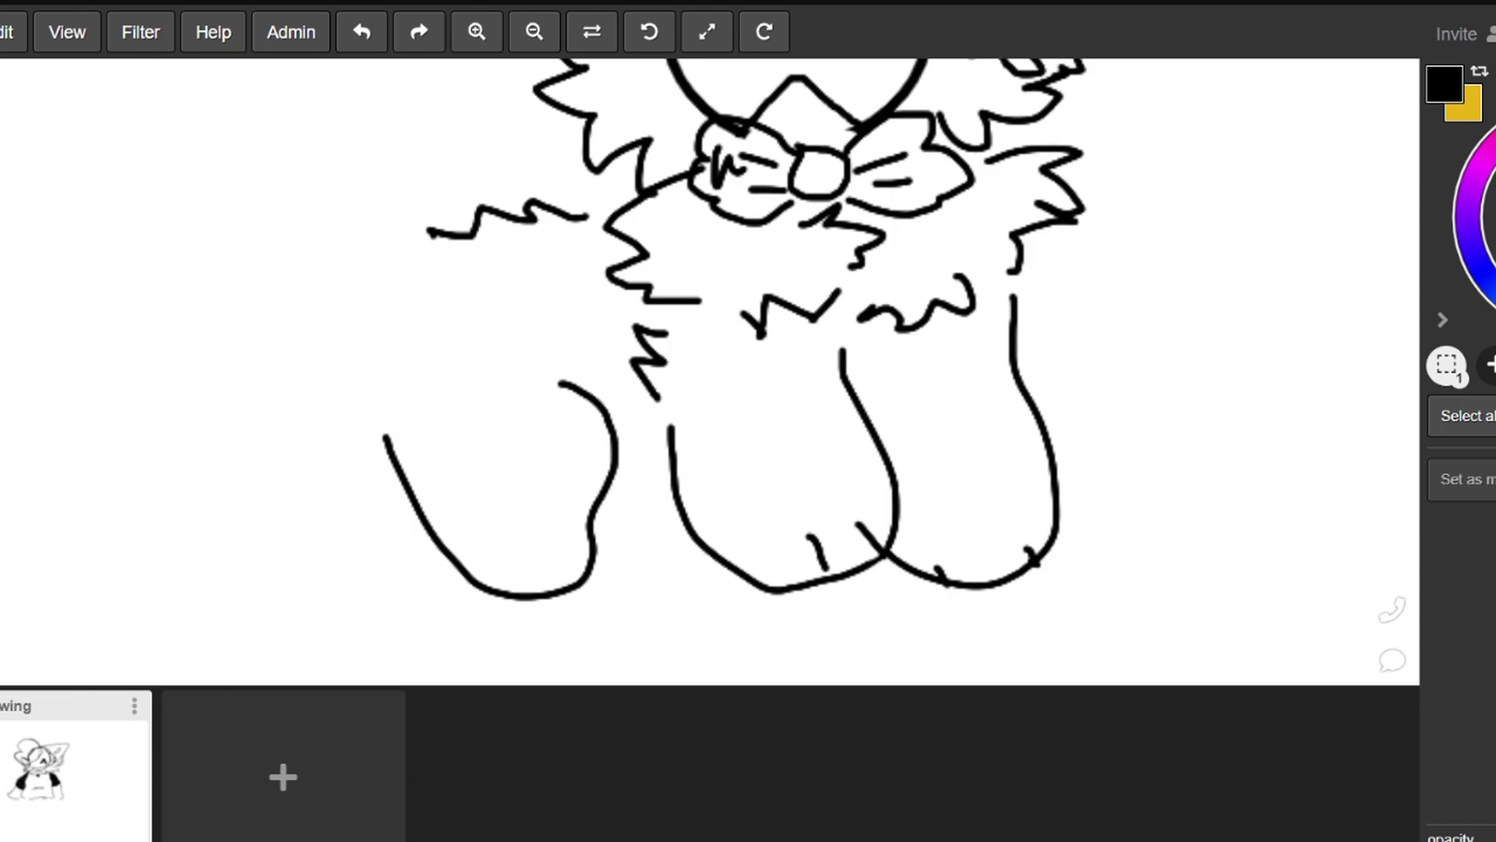
Draw a second curved line along the hind leg's inner edge and fill the enclosed strip with black
key("b")
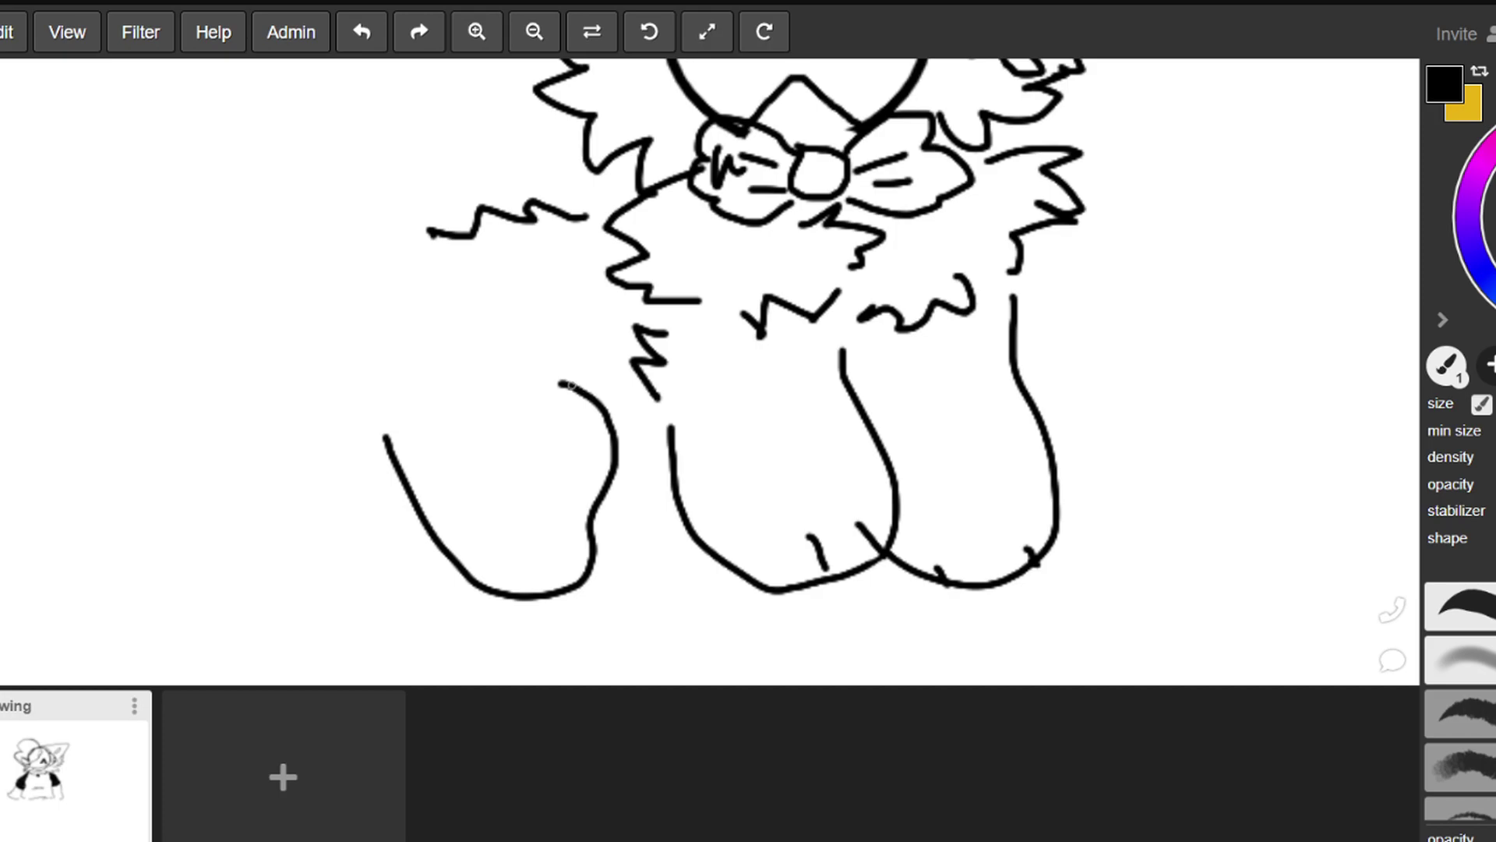
mouse_move(573, 383)
left_mouse_down()
mouse_move(610, 394)
mouse_move(639, 479)
mouse_move(618, 554)
mouse_move(582, 589)
left_mouse_up()
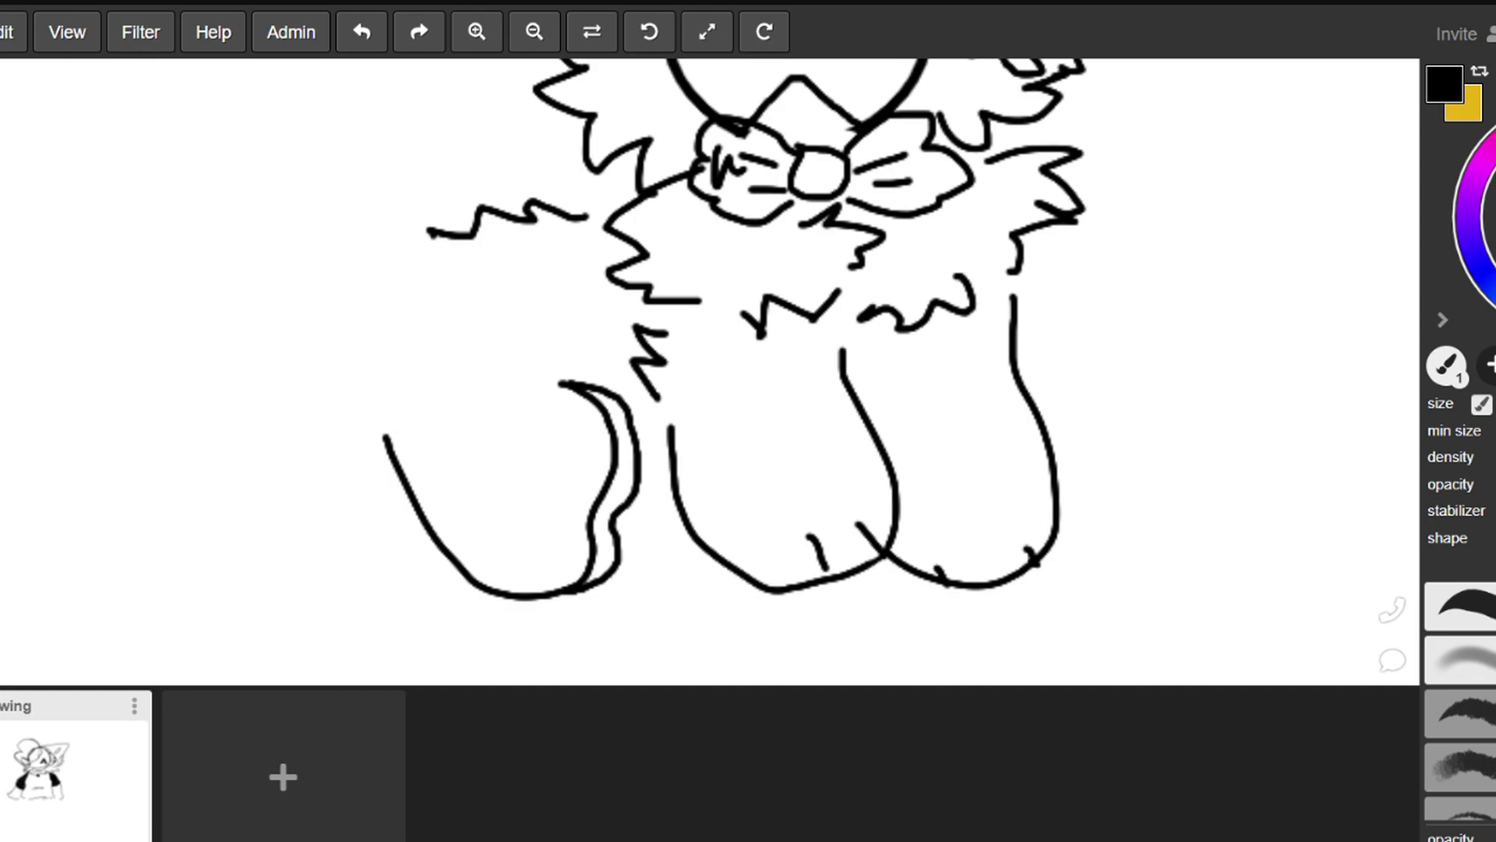
key("g")
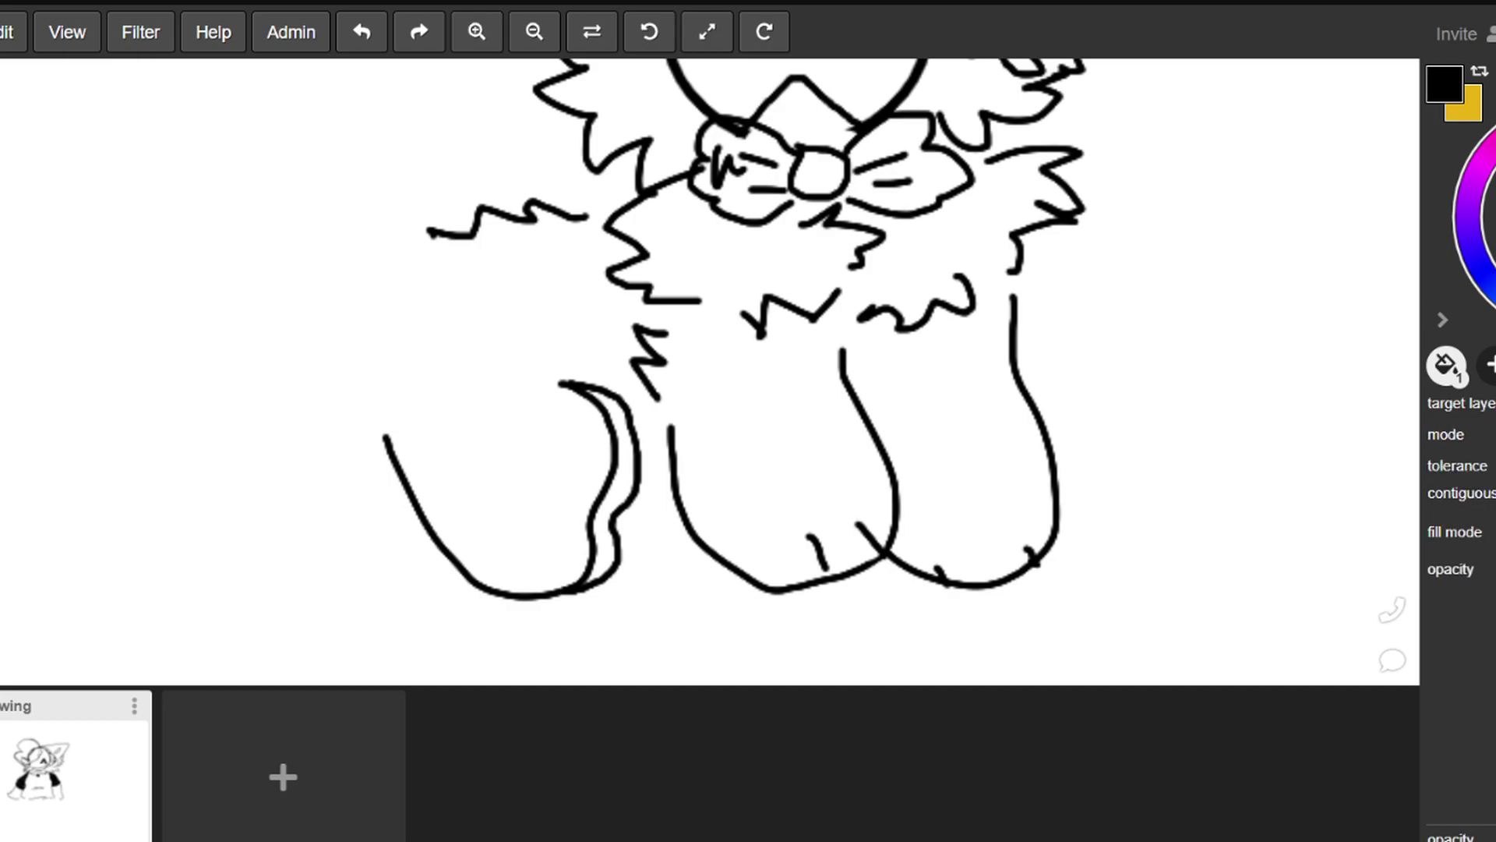
left_click(620, 441)
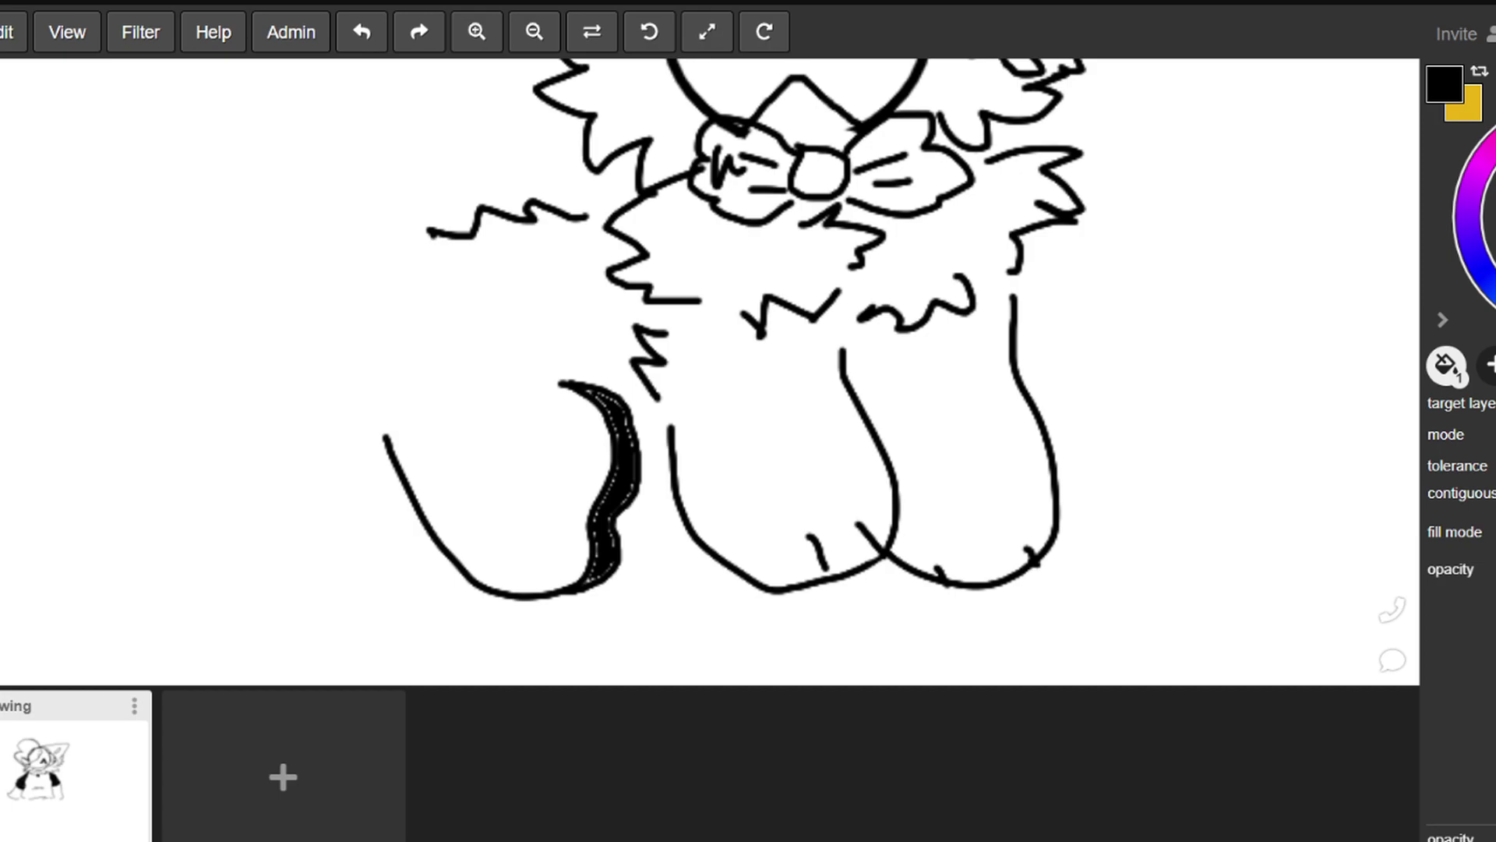
Add zigzag fur along the hind leg's outer side, a small tuft on the haunch and two toe marks on the paw
key("b")
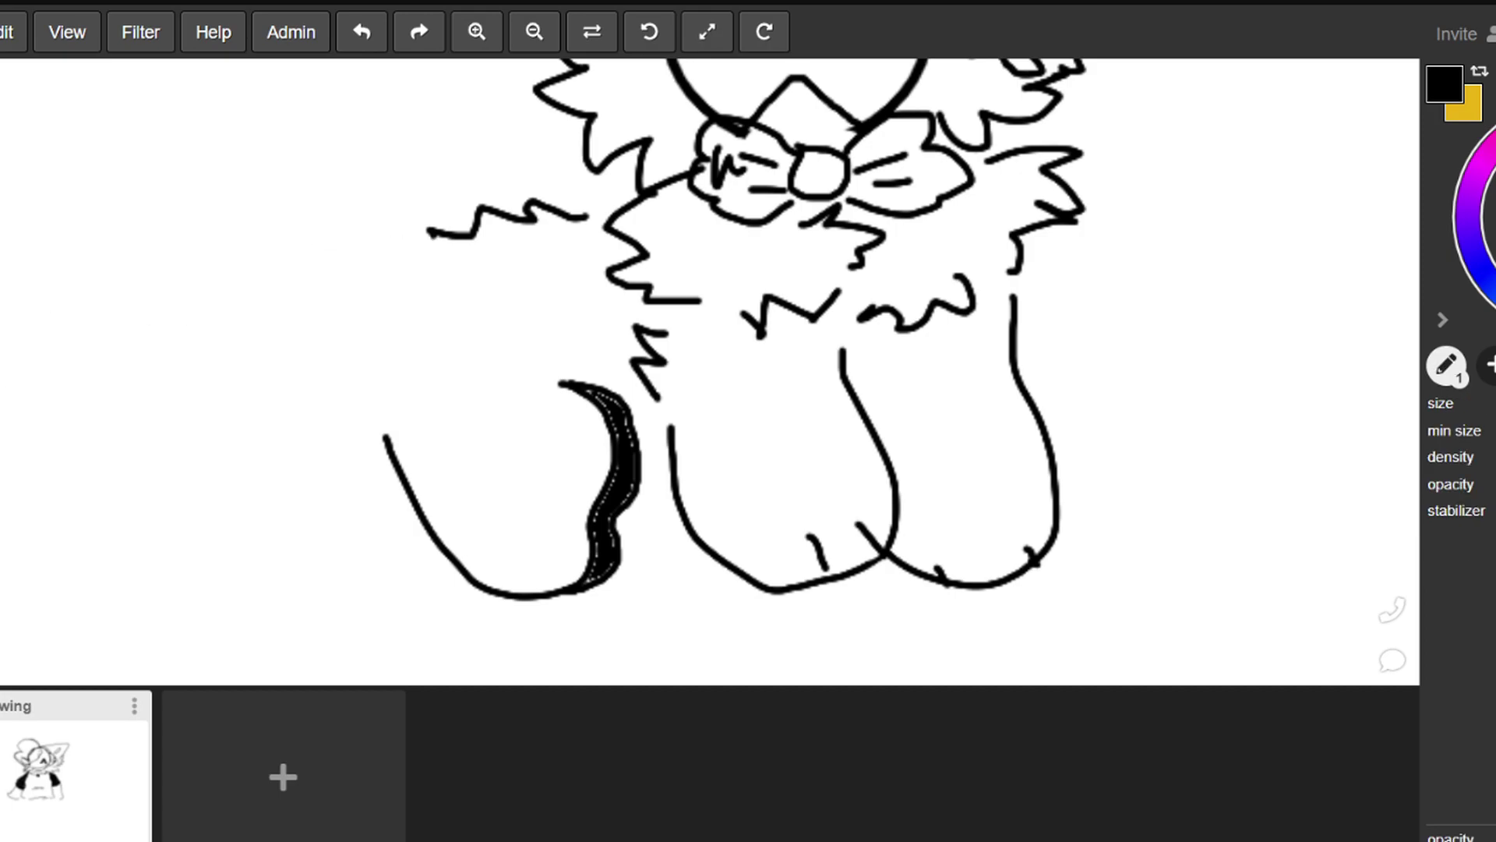
mouse_move(406, 242)
left_mouse_down()
mouse_move(343, 271)
mouse_move(371, 324)
mouse_move(340, 371)
mouse_move(400, 537)
left_mouse_up()
mouse_move(513, 577)
left_mouse_down()
mouse_move(524, 595)
mouse_move(571, 574)
left_mouse_up()
mouse_move(487, 286)
left_mouse_down()
mouse_move(516, 269)
mouse_move(525, 321)
left_mouse_up()
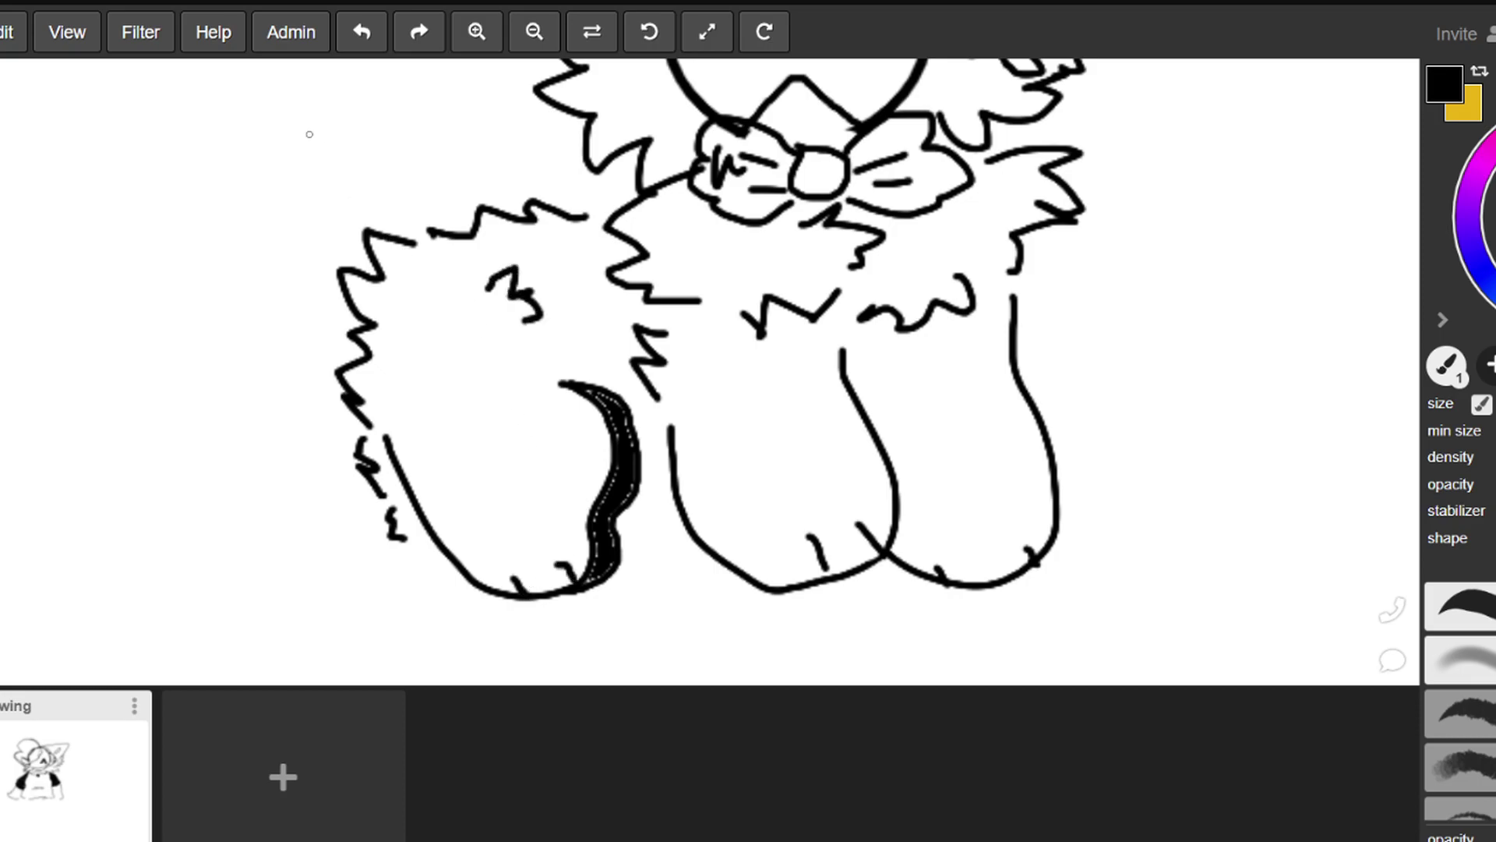
Draw a large bushy tail with a spiked tip, curving from the back fur line down to the haunch's outer edge
scroll(204, 64, "up", 3)
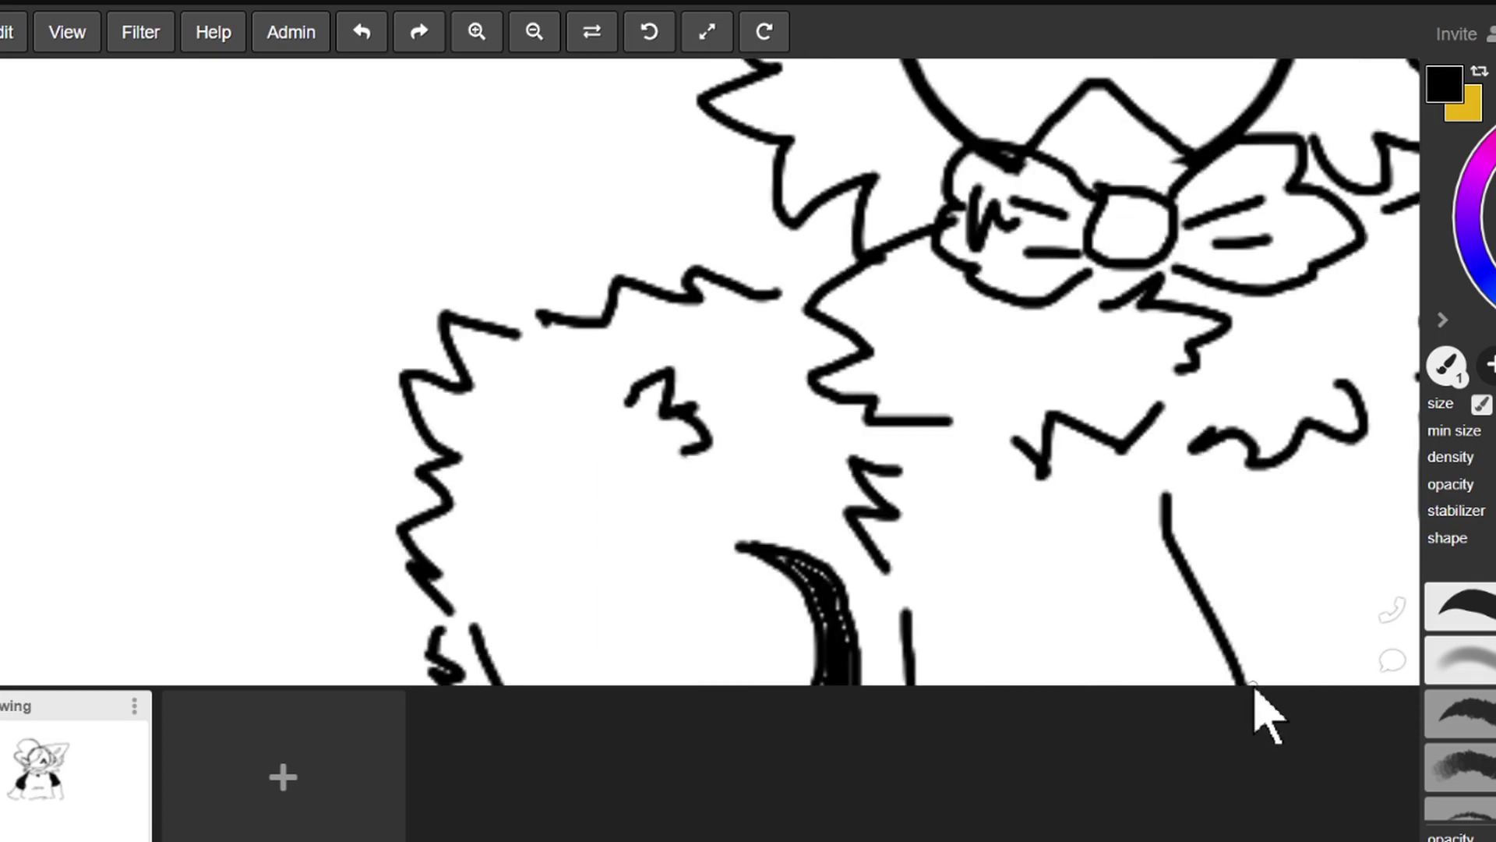
scroll(1073, 645, "down", 2)
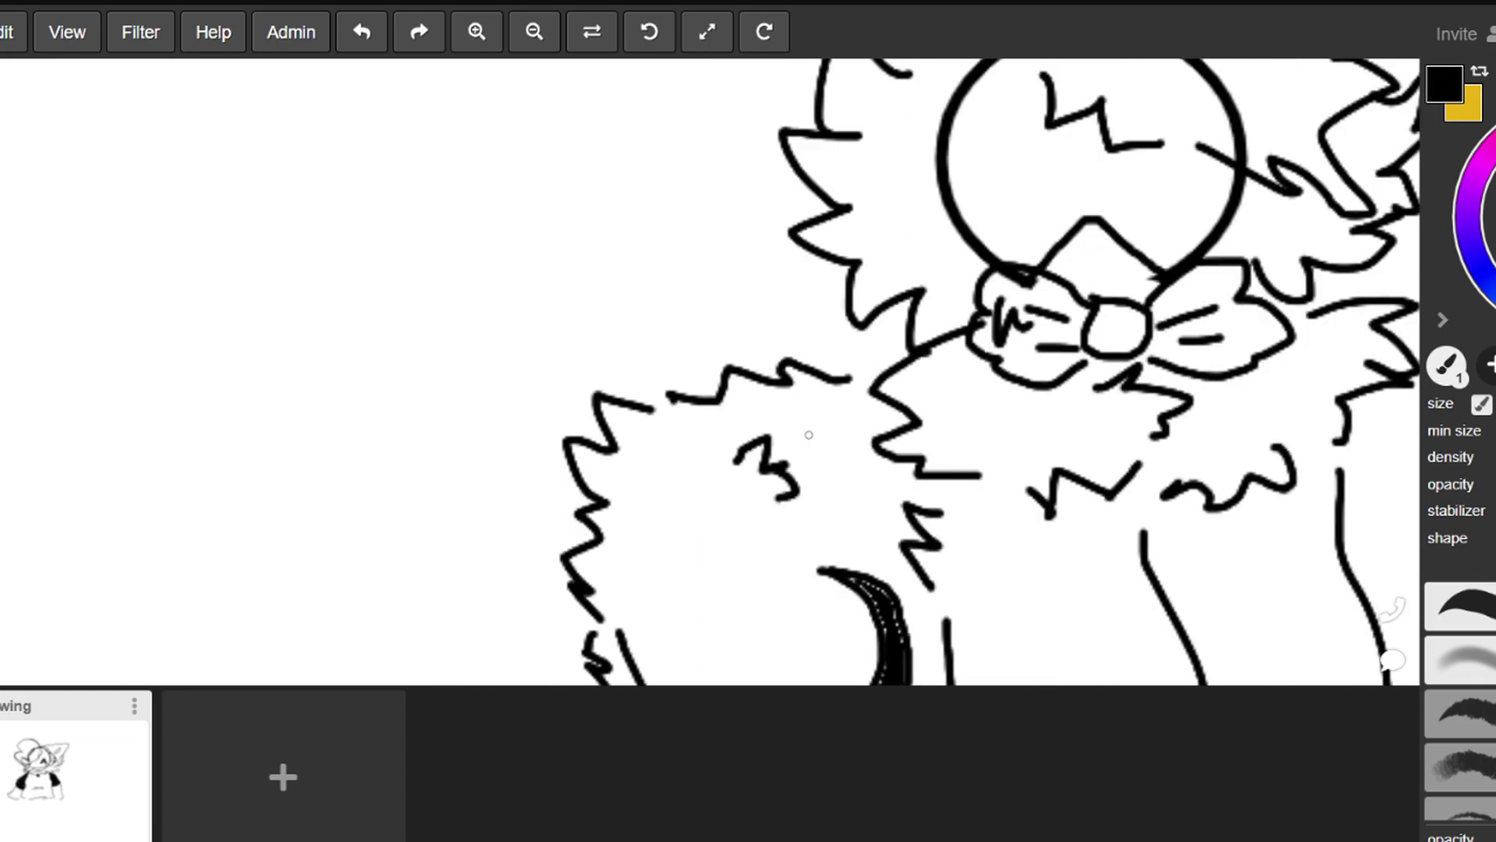
scroll(916, 644, "down", 1)
scroll(1146, 625, "down", 1)
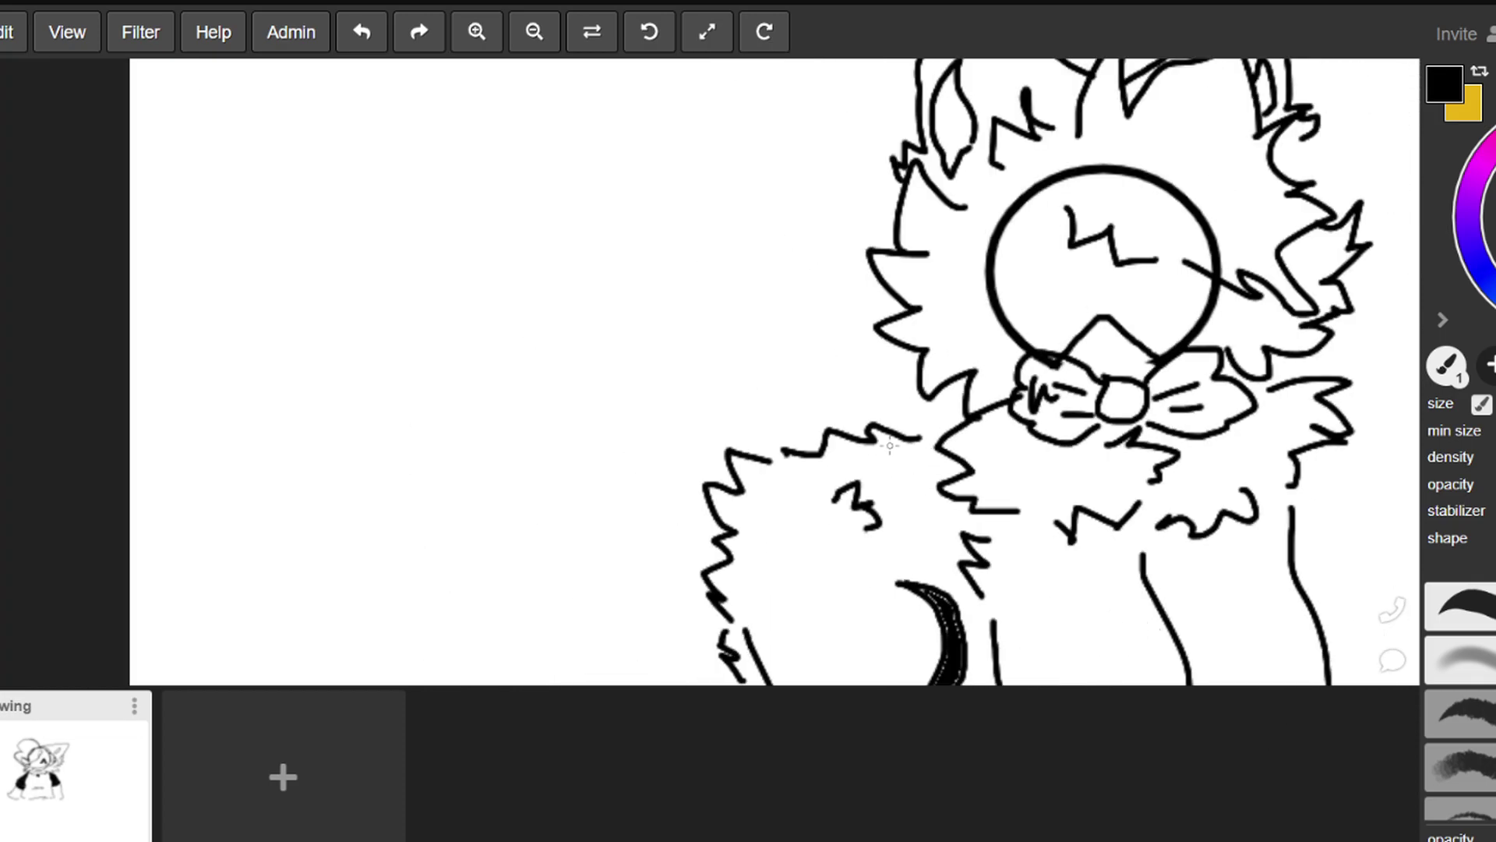
mouse_move(895, 437)
left_mouse_down()
mouse_move(790, 200)
mouse_move(712, 164)
mouse_move(572, 226)
mouse_move(645, 583)
mouse_move(689, 587)
mouse_move(717, 622)
left_mouse_up()
scroll(577, 420, "down", 1)
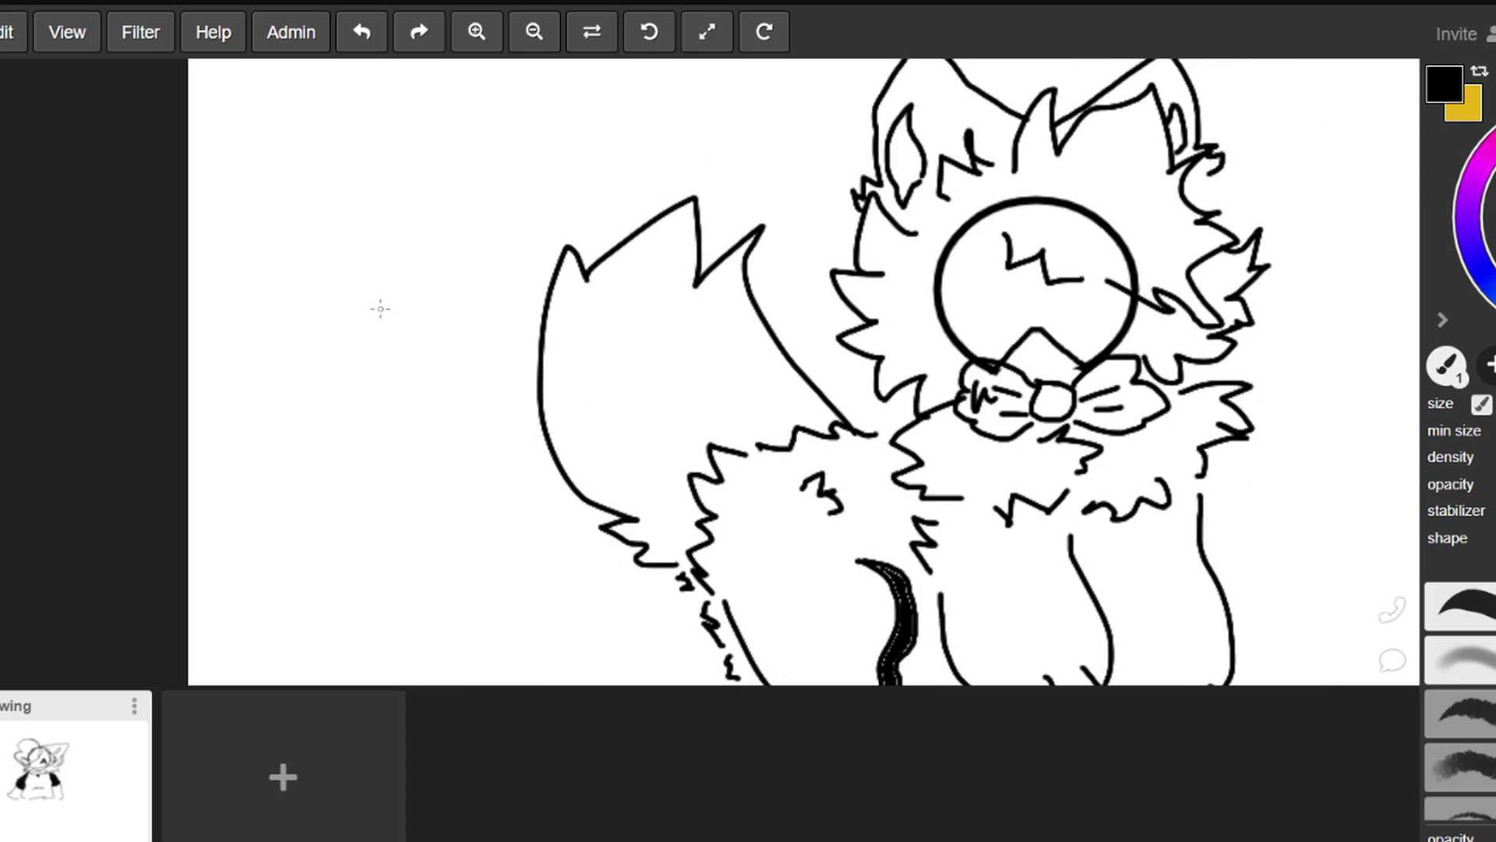
Draw a short zigzag belly line connecting the black strip on the hind leg to the left front leg
scroll(381, 309, "down", 1)
scroll(819, 615, "up", 1)
scroll(808, 611, "up", 1)
scroll(711, 496, "up", 1)
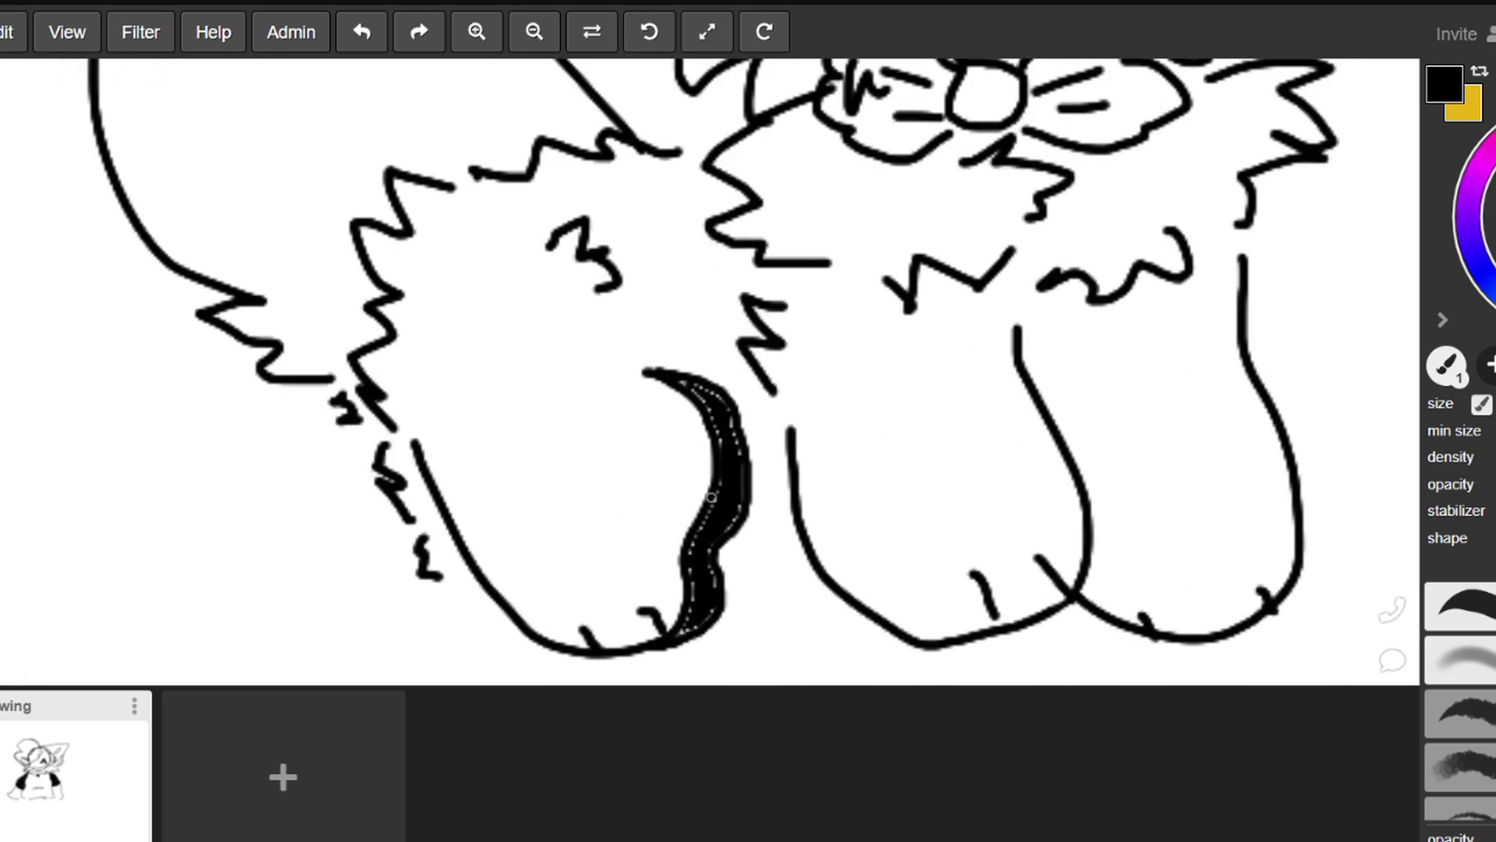
scroll(710, 496, "up", 4)
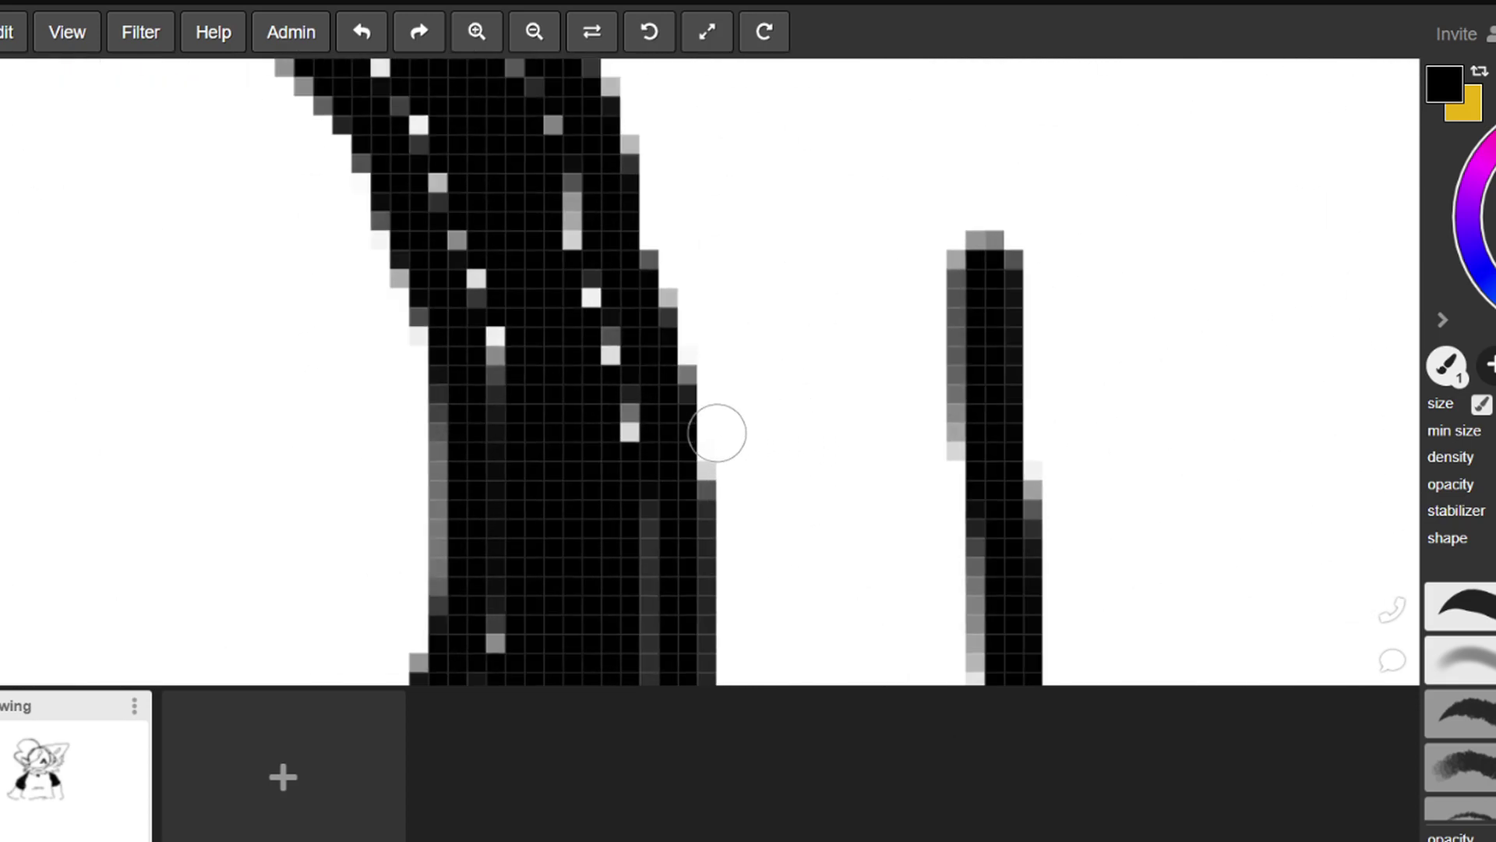
scroll(857, 433, "up", 1)
scroll(881, 430, "up", 1)
scroll(861, 413, "up", 1)
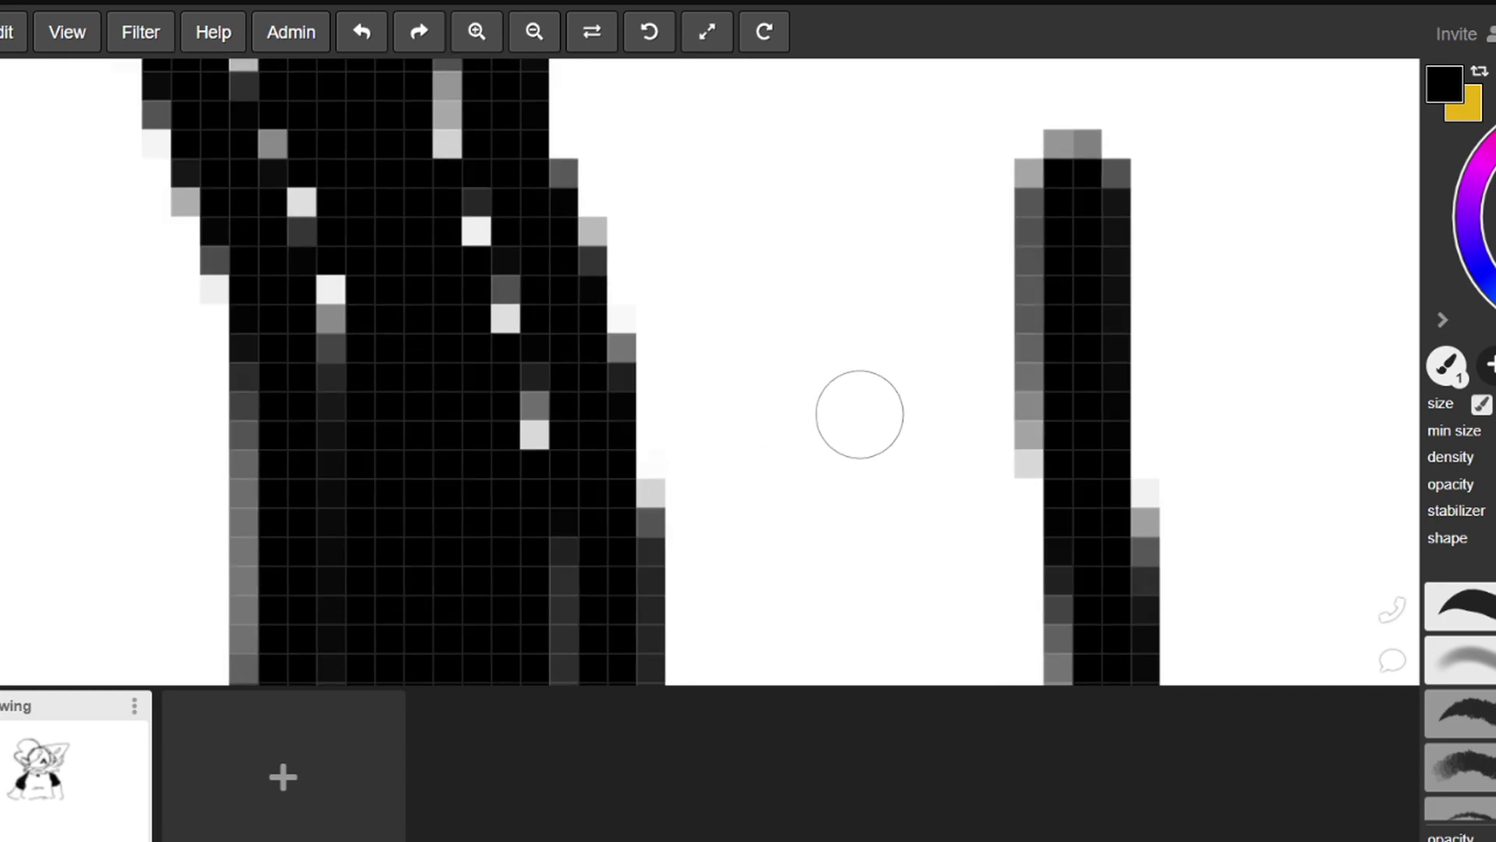
mouse_move(654, 395)
left_mouse_down()
mouse_move(741, 471)
mouse_move(1025, 447)
left_mouse_up()
scroll(685, 394, "down", 8)
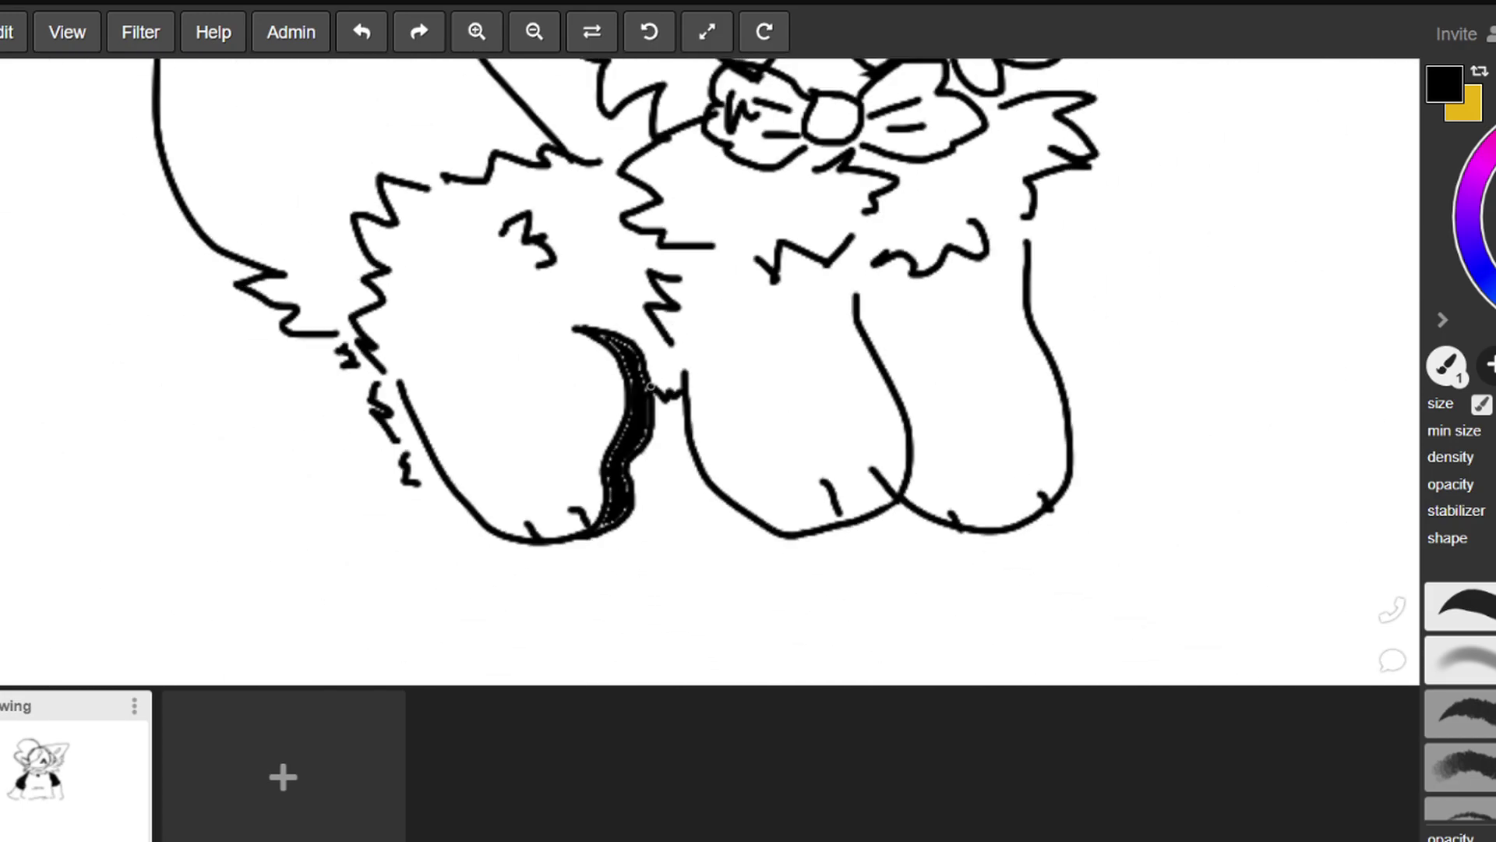
scroll(810, 231, "up", 2)
scroll(775, 167, "down", 2)
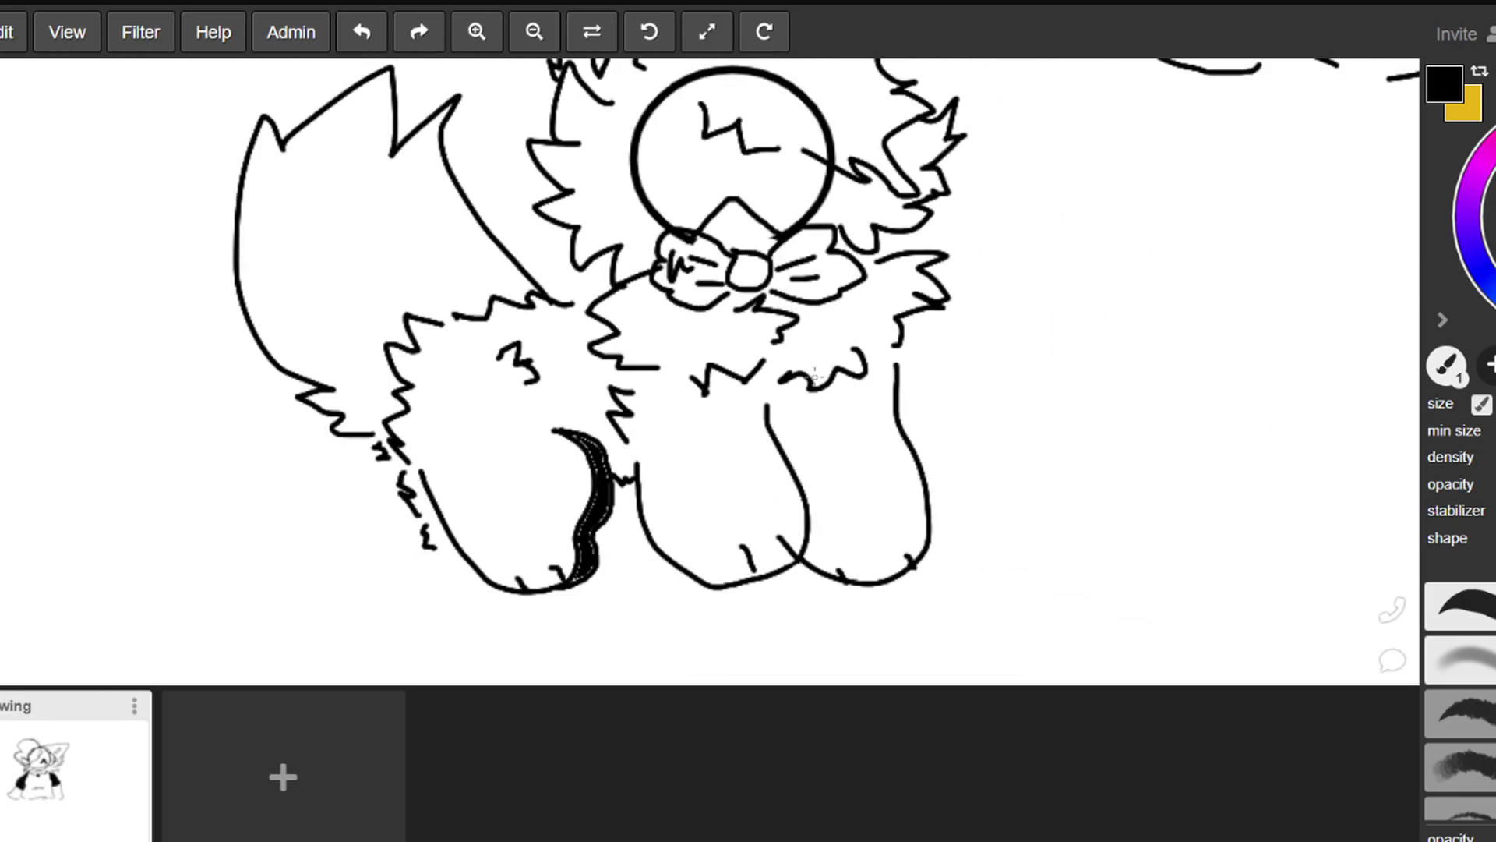
Draw two oval eyes with curved upper lids inside the round face, and shade the upper part of each black
scroll(772, 209, "up", 1)
scroll(766, 192, "up", 2)
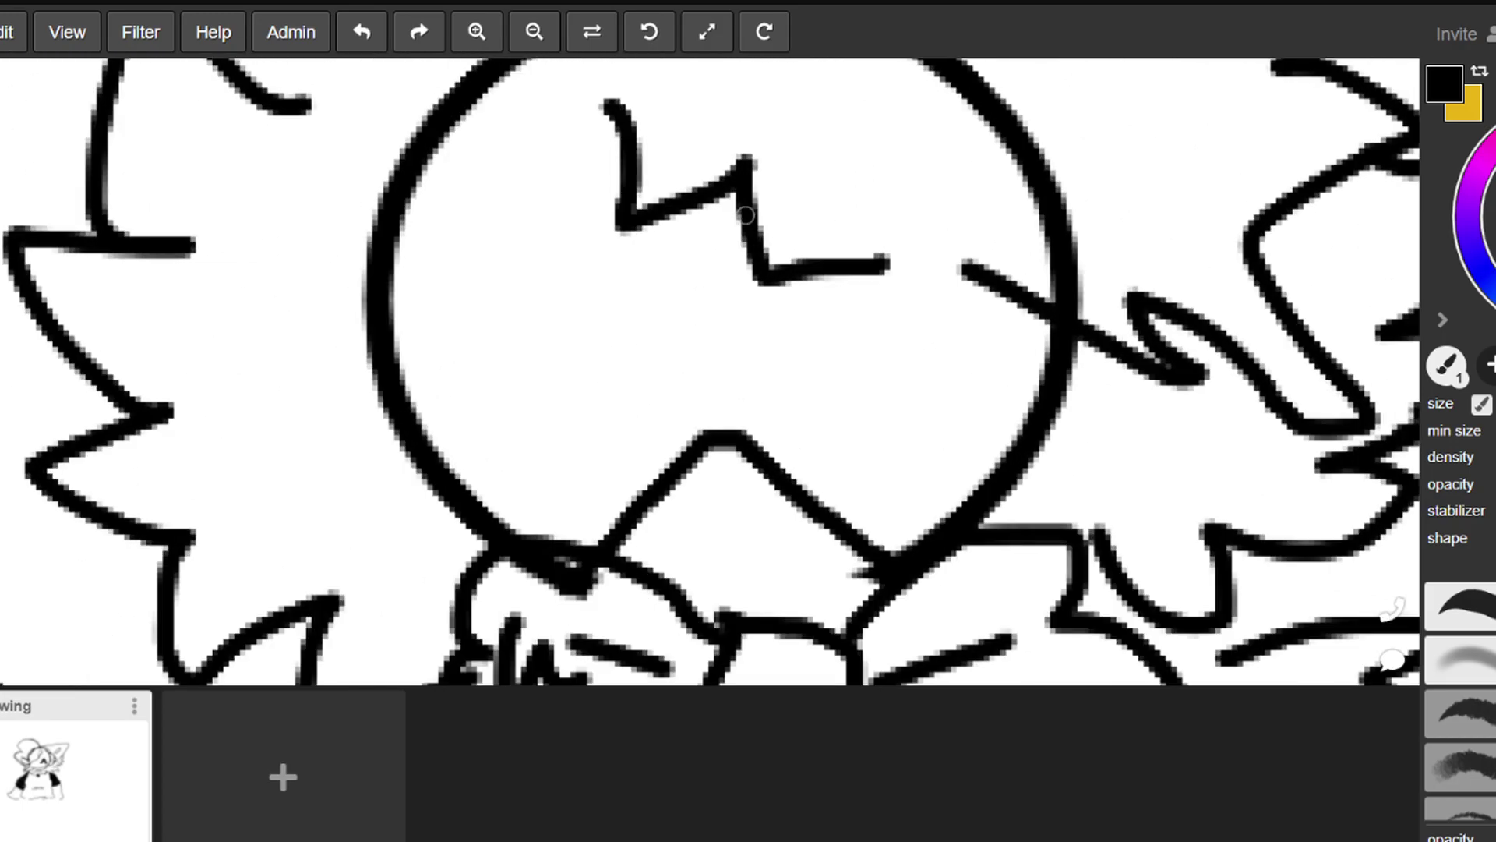
mouse_move(458, 352)
left_mouse_down()
mouse_move(480, 312)
mouse_move(655, 319)
mouse_move(573, 312)
mouse_move(568, 251)
left_mouse_up()
mouse_move(767, 338)
left_mouse_down()
mouse_move(810, 269)
mouse_move(963, 238)
mouse_move(908, 288)
mouse_move(887, 241)
left_mouse_up()
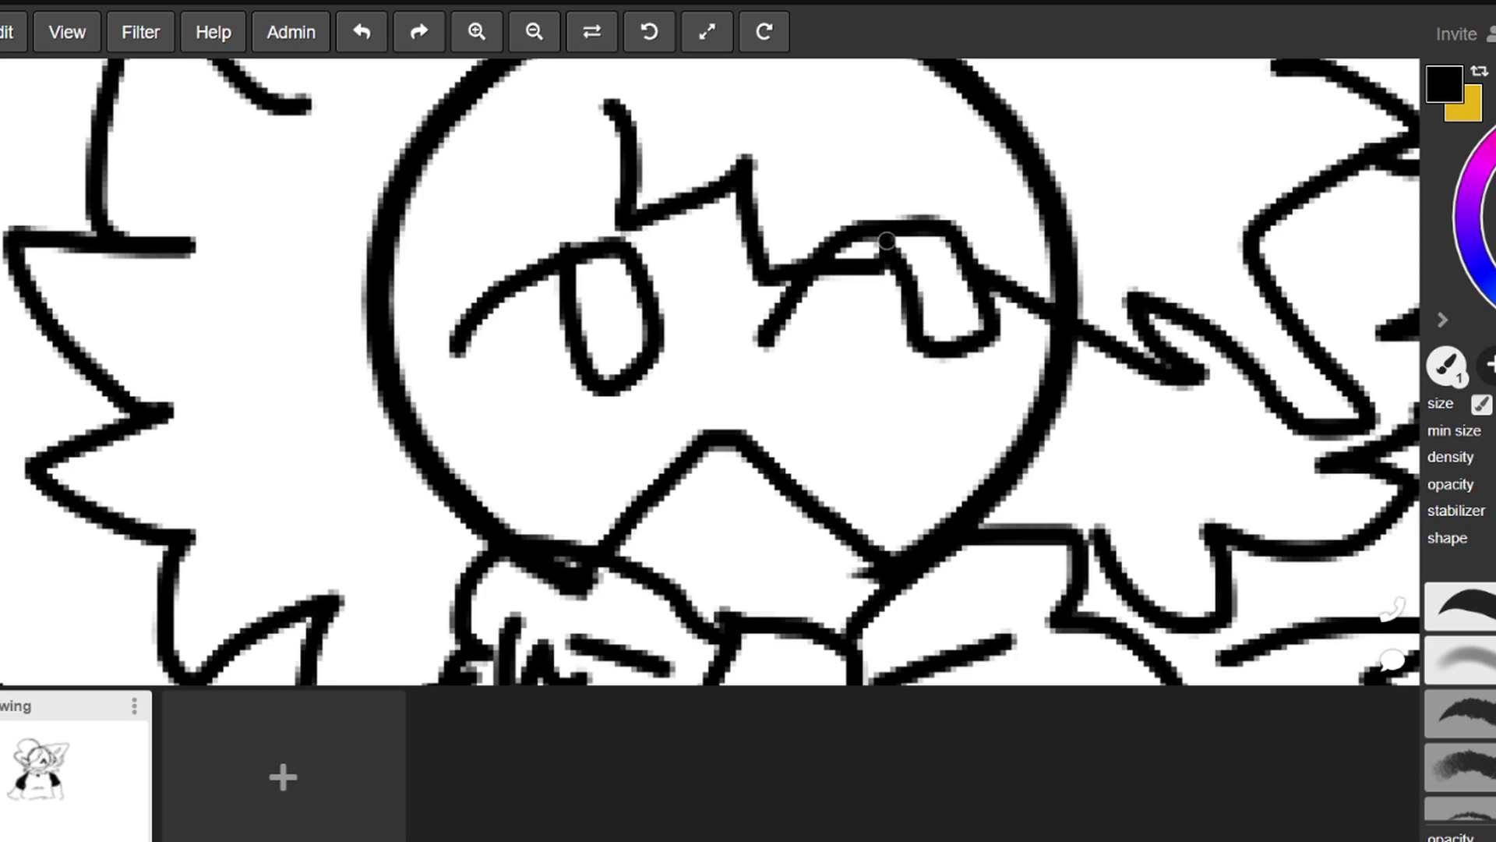
mouse_move(904, 295)
left_mouse_down()
mouse_move(955, 272)
mouse_move(900, 249)
mouse_move(916, 280)
mouse_move(927, 289)
mouse_move(943, 257)
mouse_move(927, 243)
left_mouse_up()
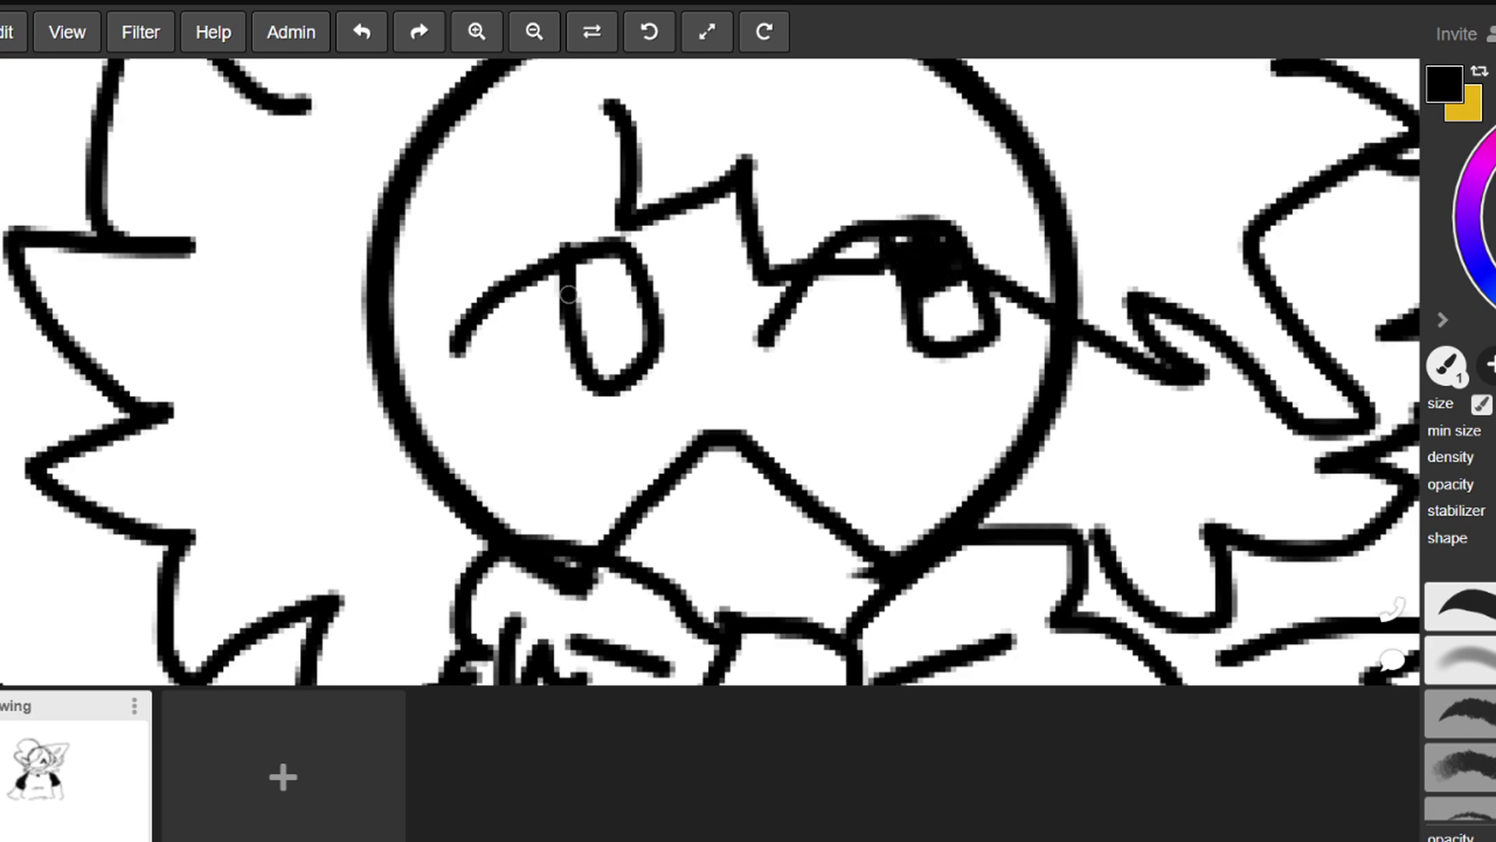
mouse_move(568, 310)
left_mouse_down()
mouse_move(659, 281)
mouse_move(586, 282)
mouse_move(597, 275)
mouse_move(580, 294)
mouse_move(636, 273)
mouse_move(592, 319)
mouse_move(654, 306)
left_mouse_up()
Draw a tongue below the peaked mouth line, a small zigzag nose and zigzag marks on both cheeks
mouse_move(668, 467)
left_mouse_down()
mouse_move(702, 578)
mouse_move(732, 433)
left_mouse_up()
mouse_move(697, 365)
left_mouse_down()
mouse_move(732, 383)
mouse_move(746, 367)
left_mouse_up()
mouse_move(467, 398)
left_mouse_down()
mouse_move(505, 408)
mouse_move(562, 380)
left_mouse_up()
left_click_drag(982, 360, 1060, 371)
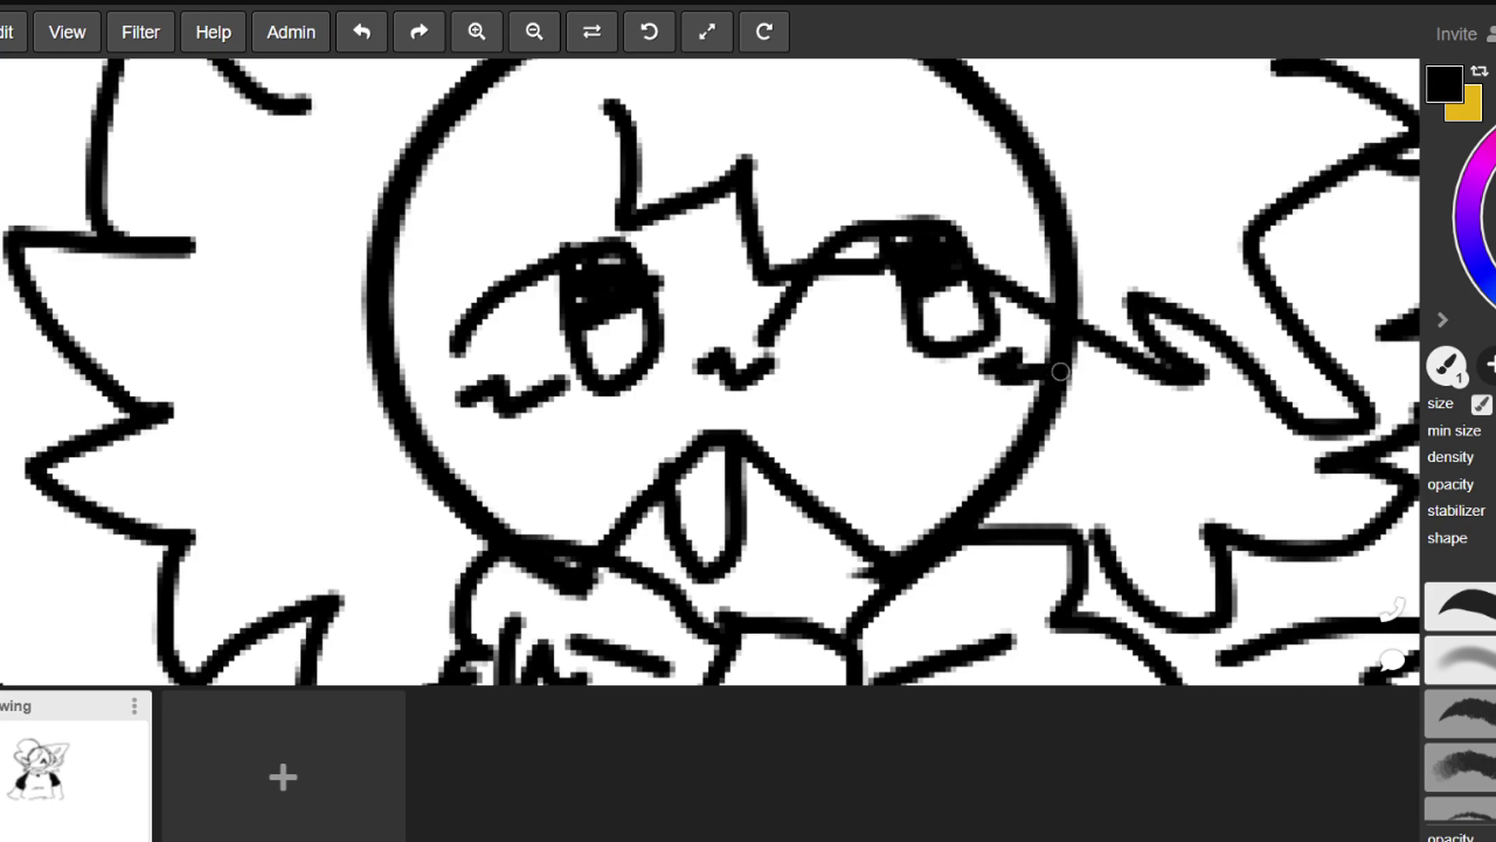
Fill the tongue in the sitting character's open mouth with black
key("e")
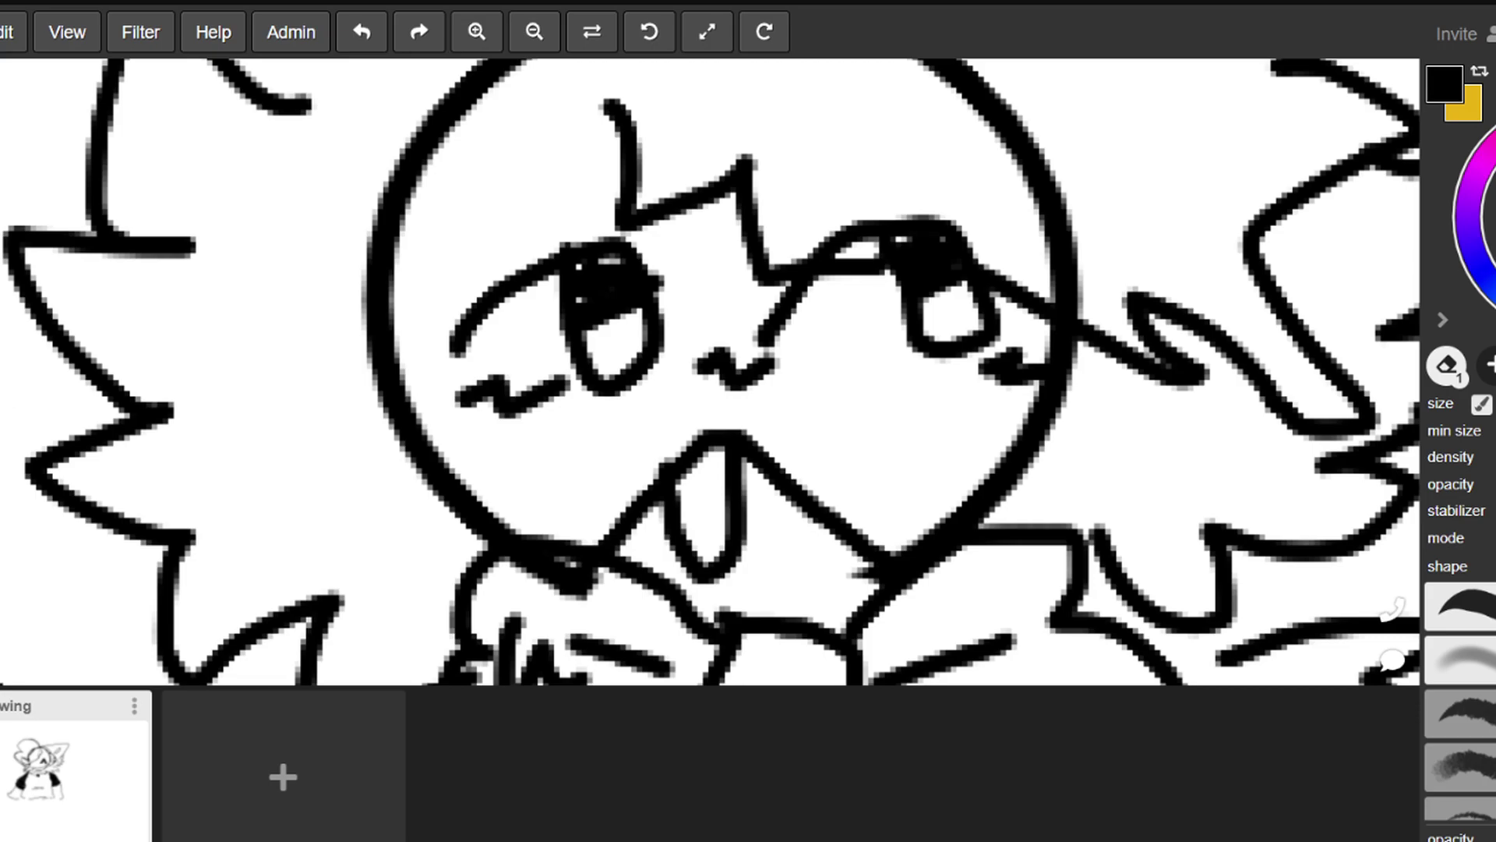
key("g")
left_click(708, 496)
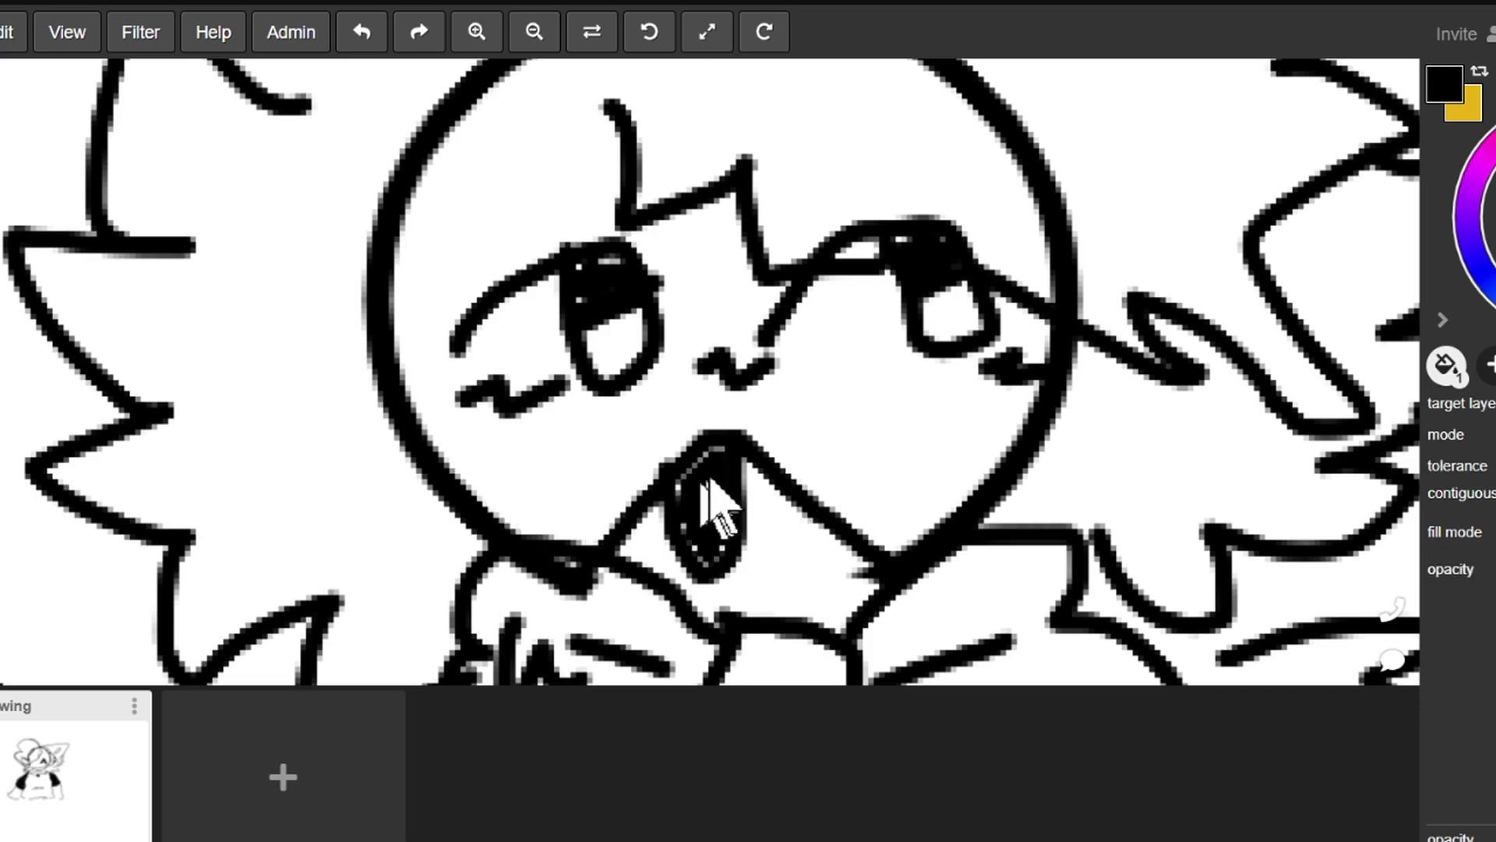
scroll(424, 401, "down", 3)
scroll(418, 421, "down", 8)
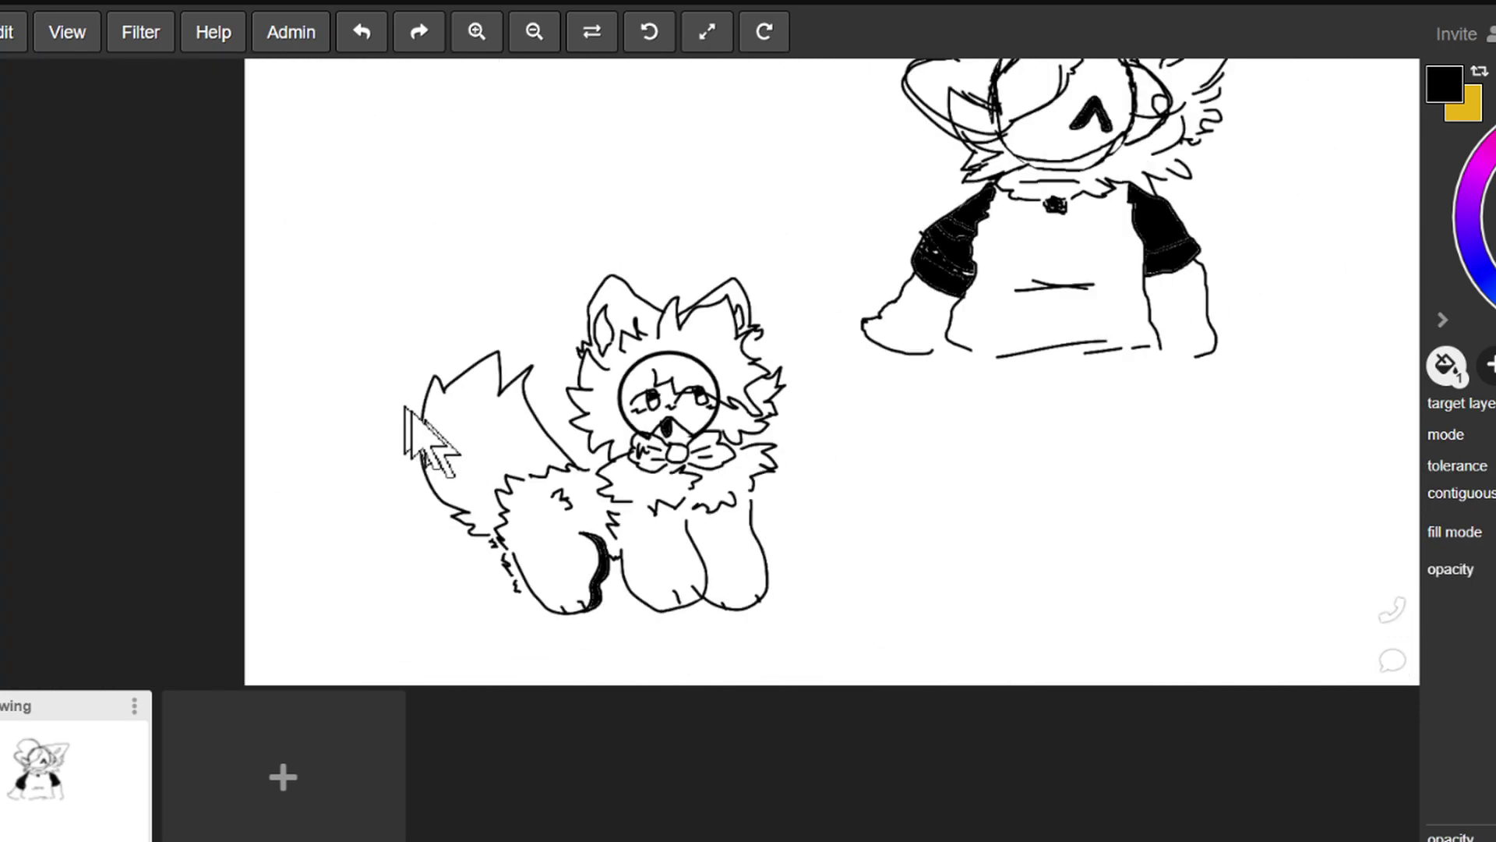
scroll(608, 483, "up", 5)
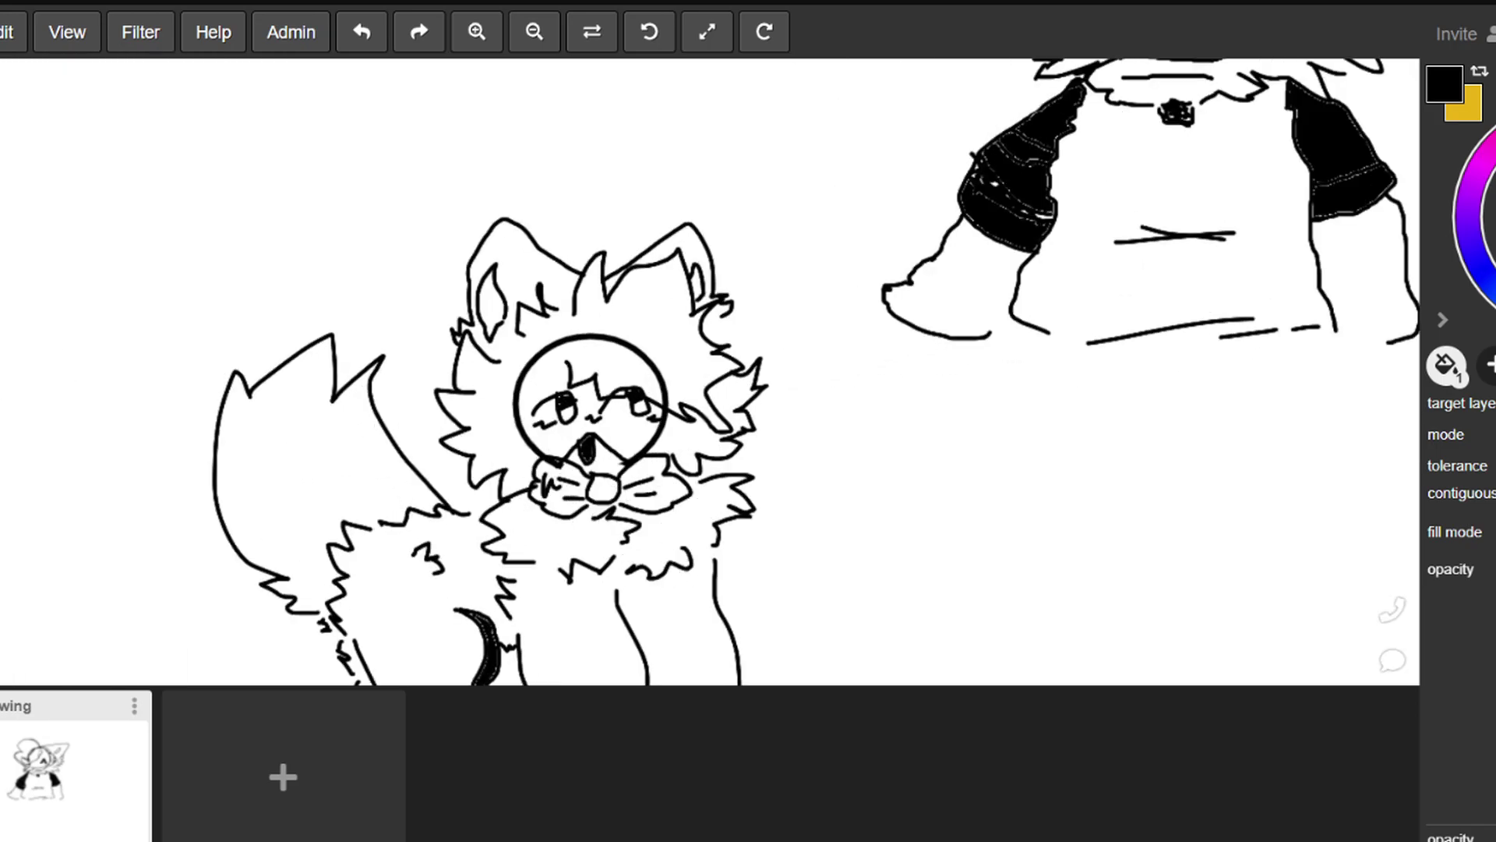
key("b")
scroll(243, 404, "down", 1)
scroll(243, 403, "down", 3)
scroll(839, 494, "up", 5)
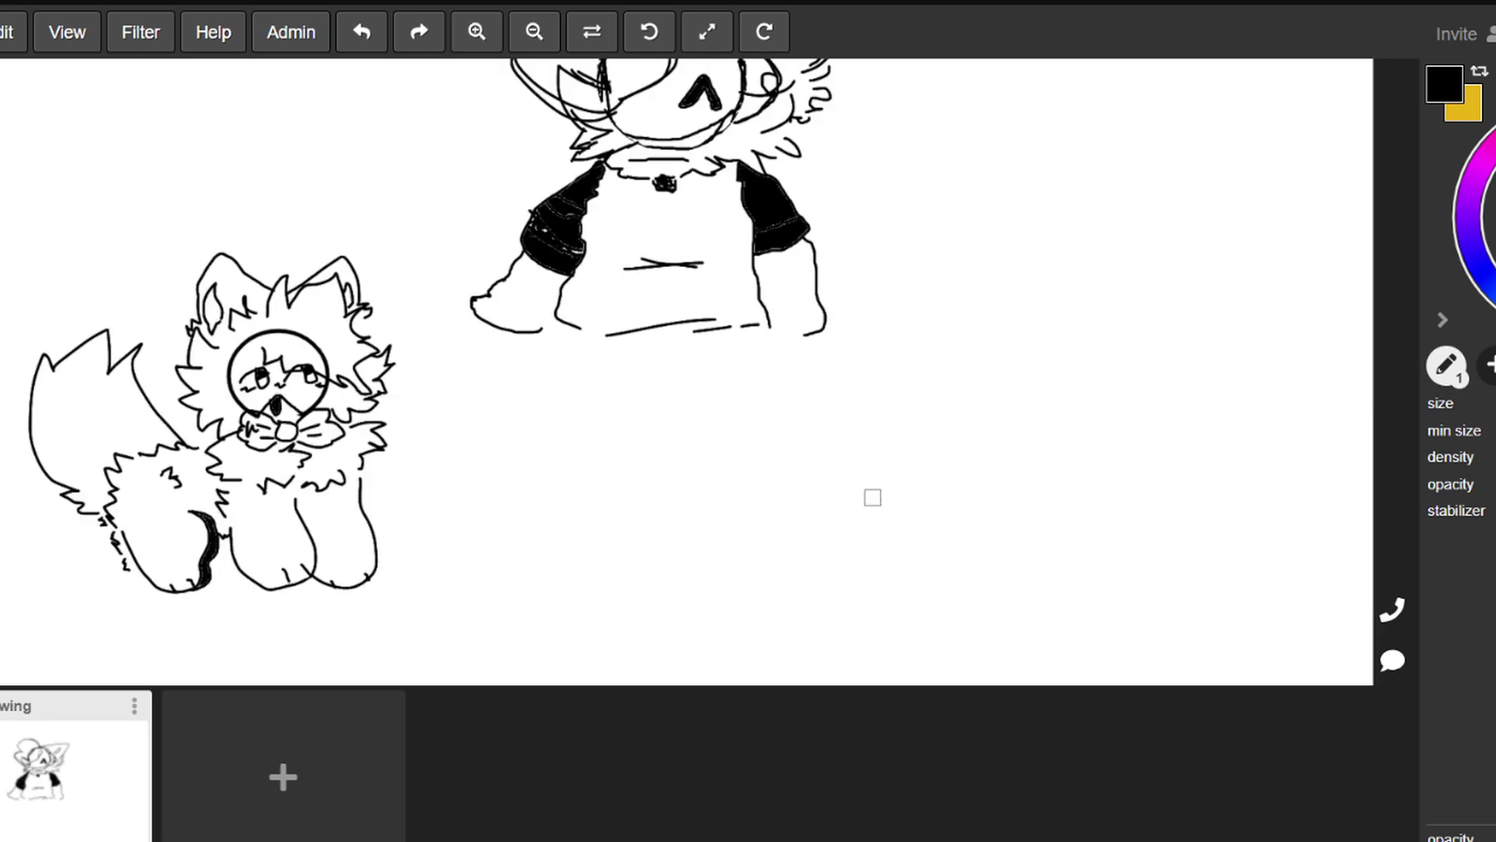
scroll(1232, 426, "up", 1)
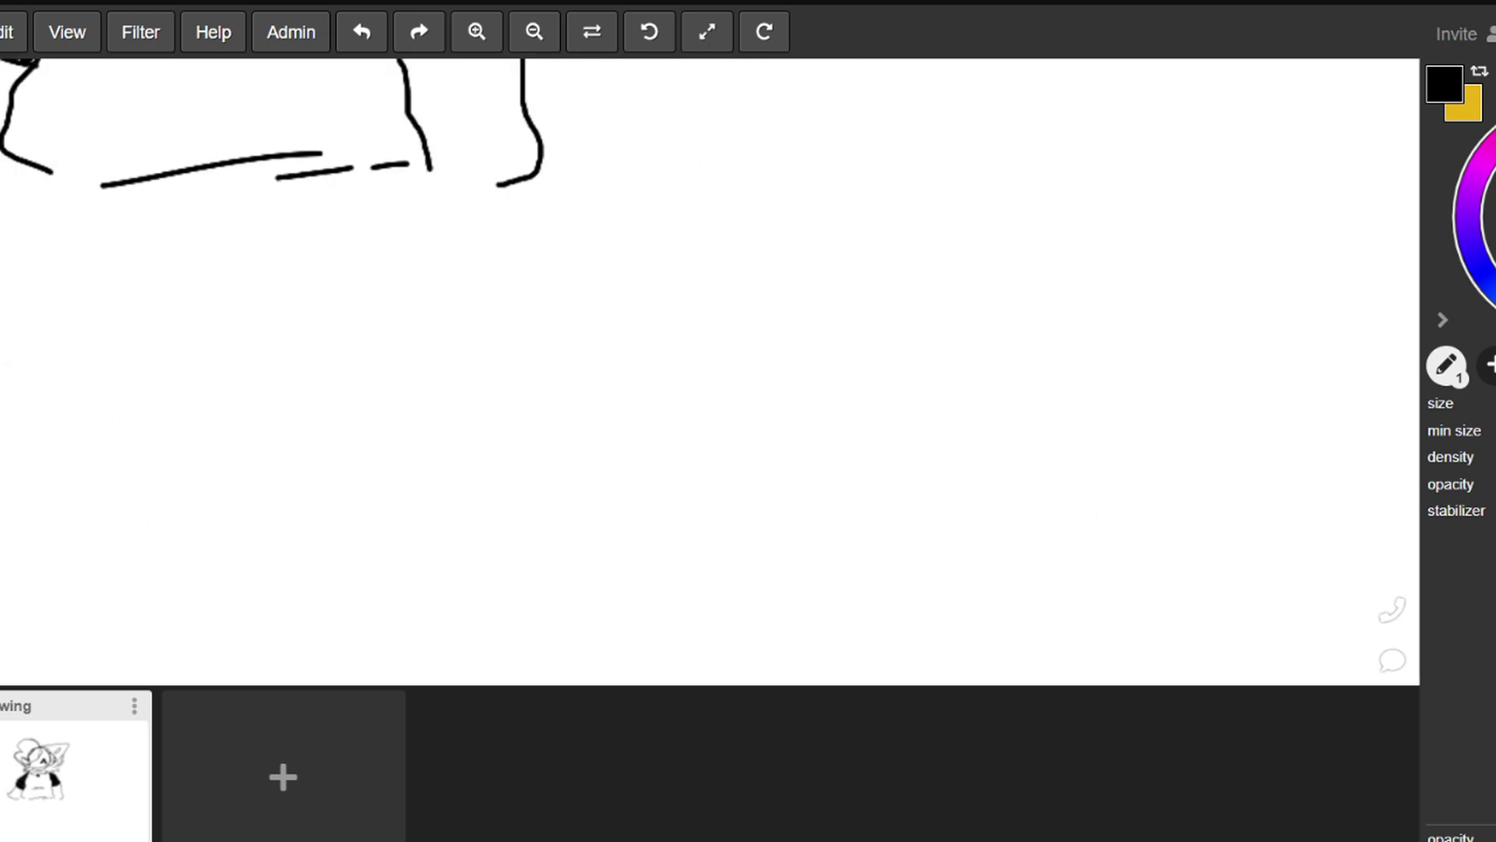
key("b")
scroll(324, 412, "down", 1)
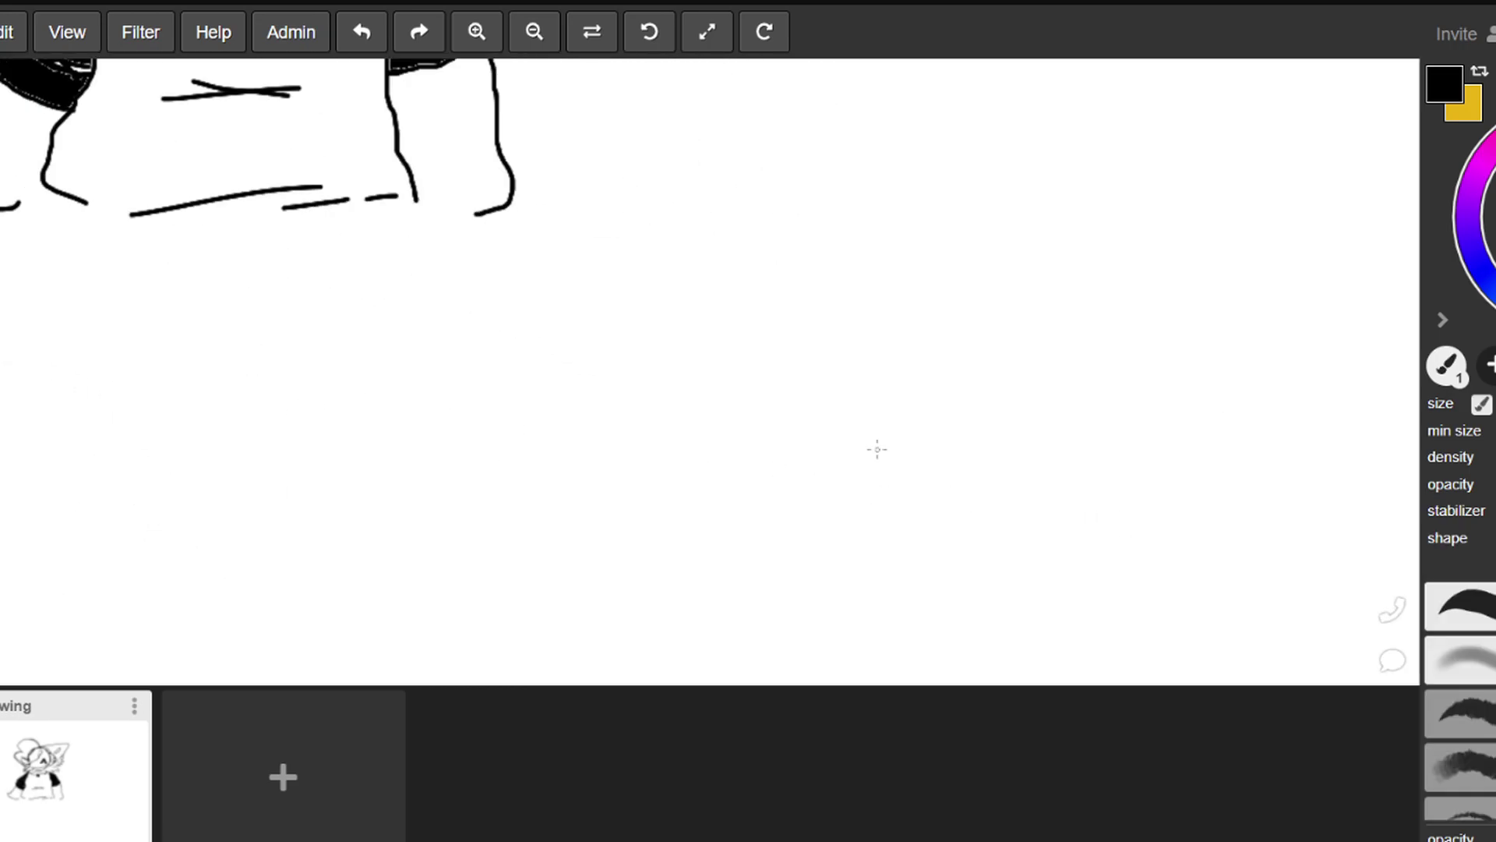
mouse_move(976, 227)
left_mouse_down()
mouse_move(912, 206)
mouse_move(861, 227)
mouse_move(760, 413)
mouse_move(886, 400)
left_mouse_up()
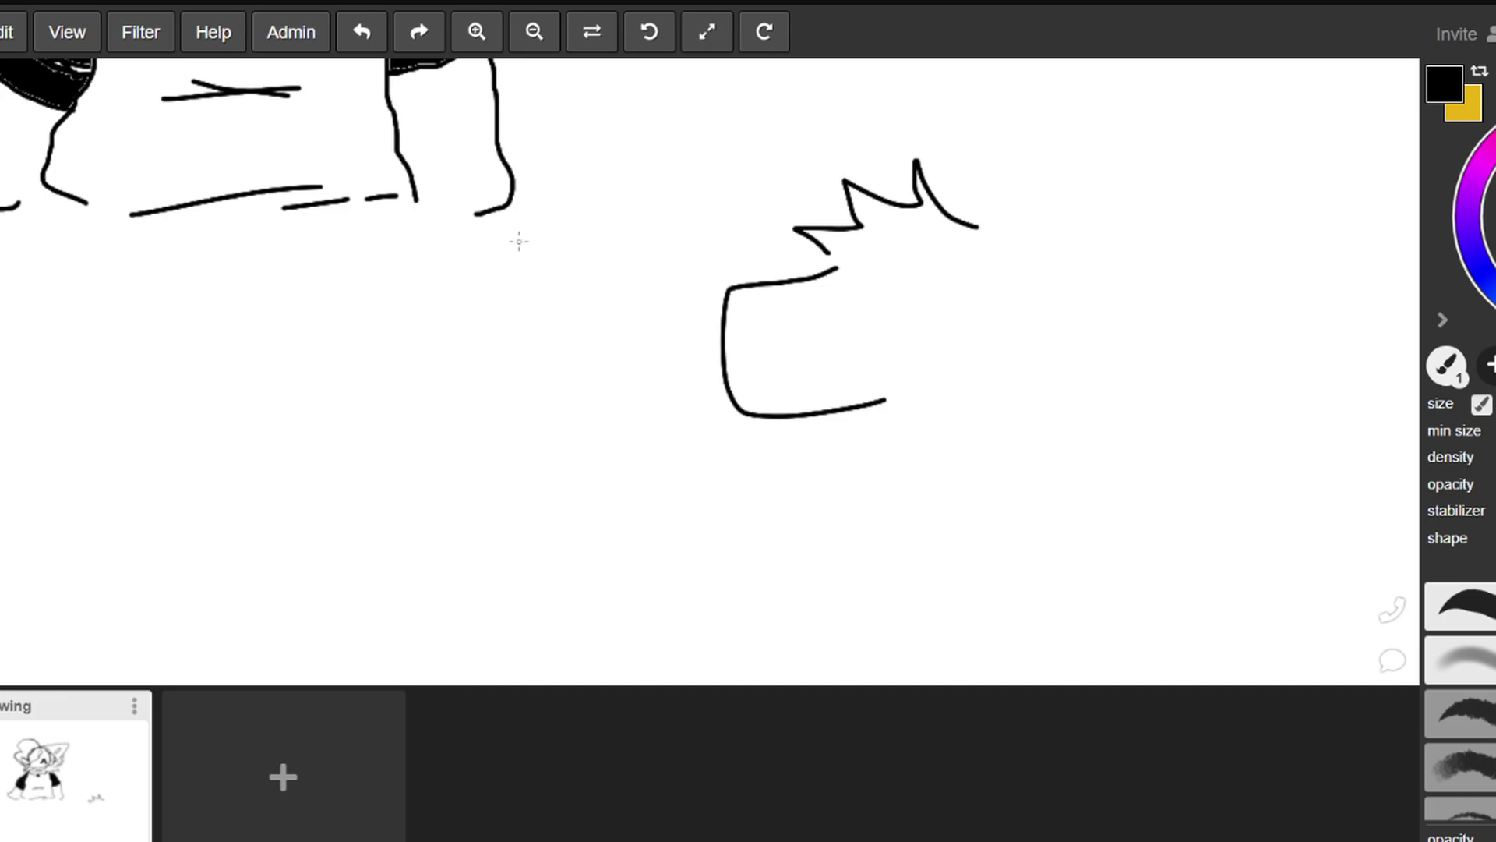
left_click(363, 32)
left_click(363, 32)
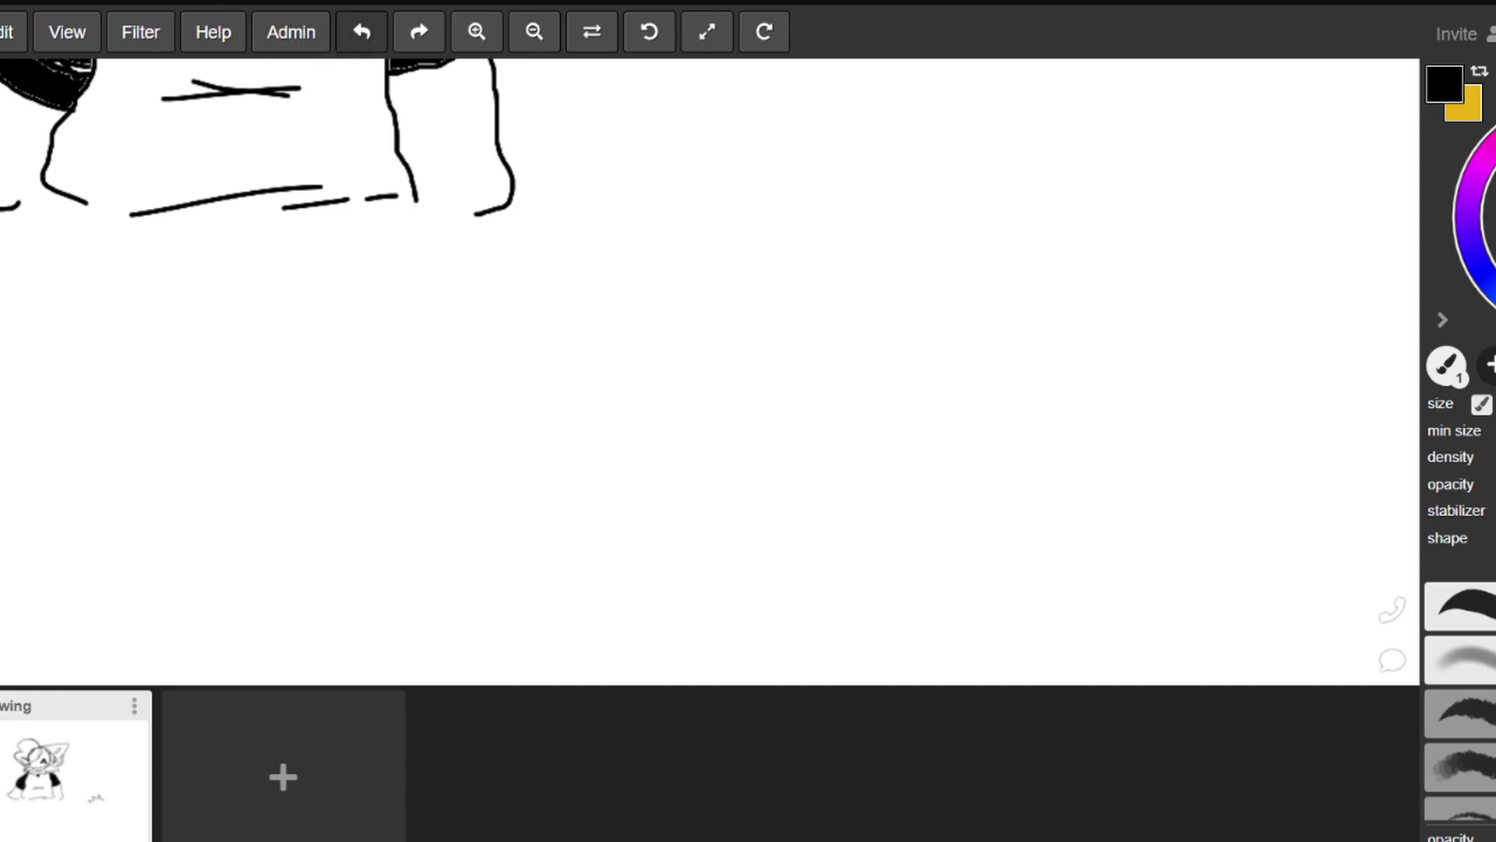
Draw a large circle in the empty area below and right of the black-sleeved character and fill it black
key("u")
mouse_move(727, 294)
left_mouse_down()
mouse_move(802, 394)
mouse_move(988, 555)
mouse_move(1022, 561)
mouse_move(1026, 581)
left_mouse_up()
key("b")
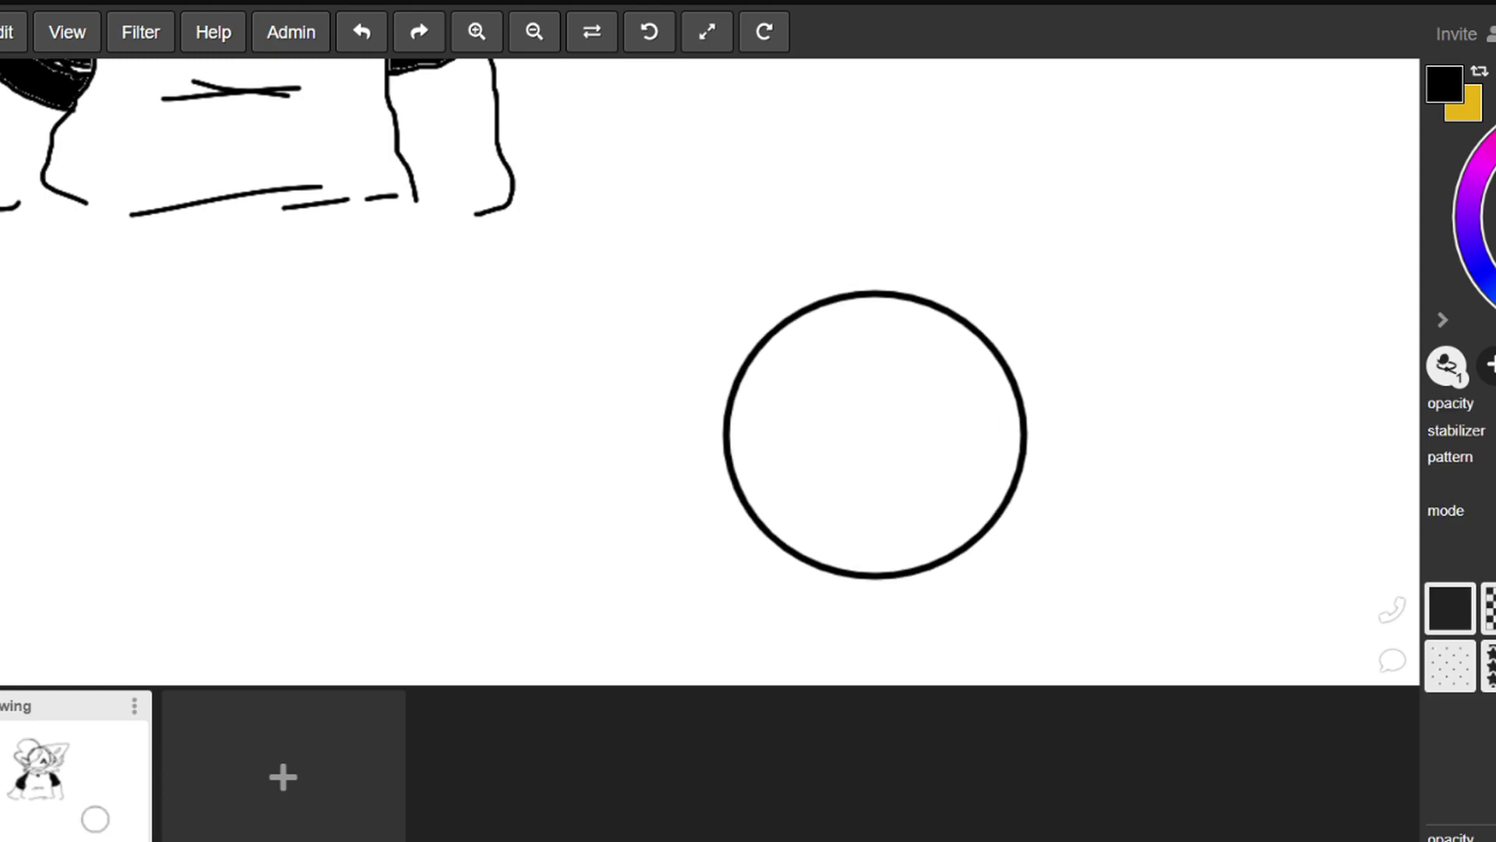
key("g")
left_click(796, 415)
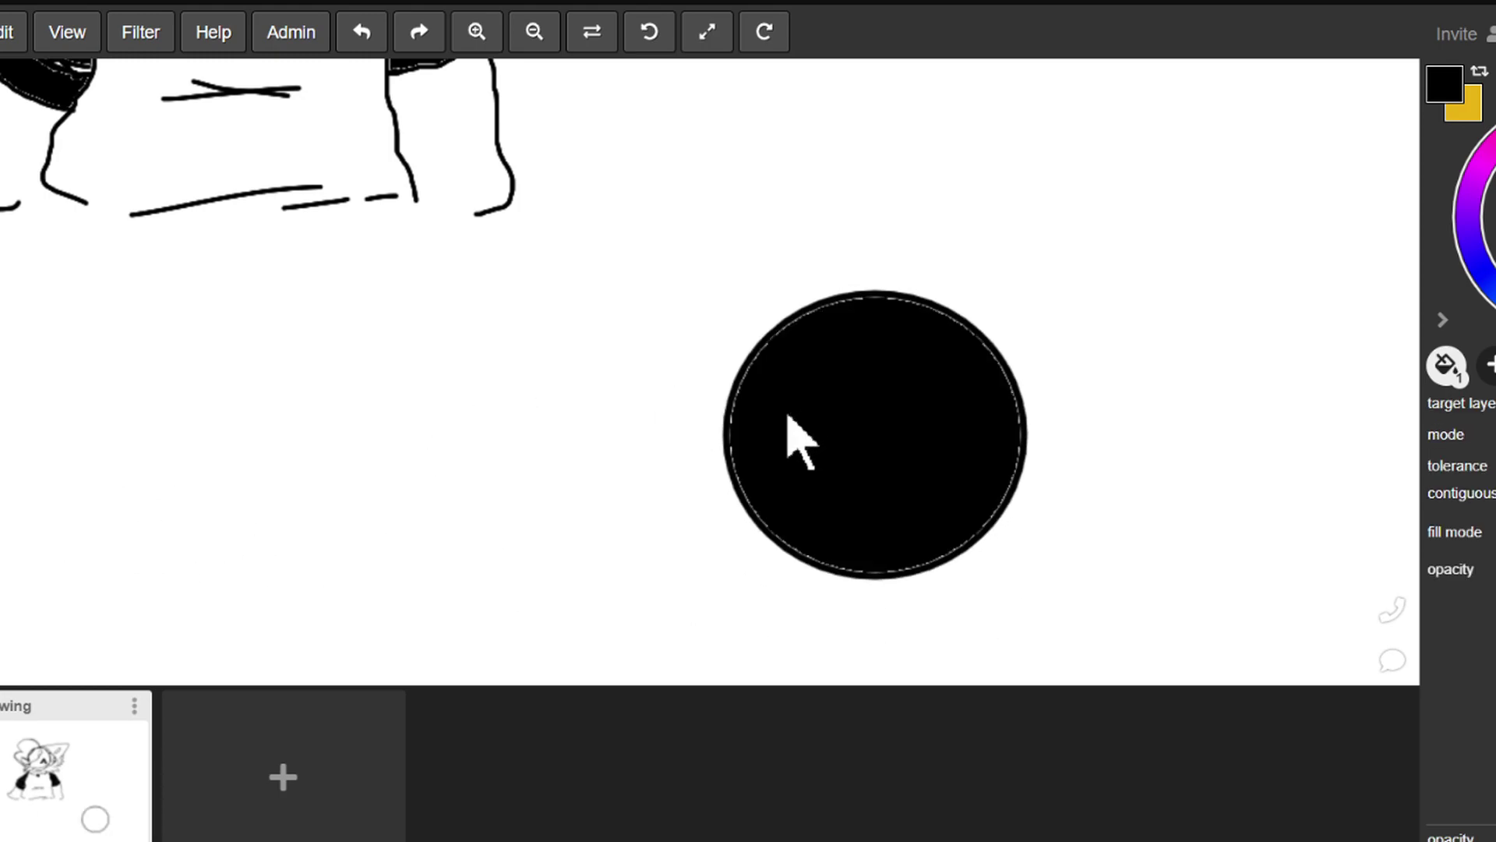
Draw spiky fur tufts along the black circle's upper-left edge and a blunt, squared muzzle at its lower left
key("b")
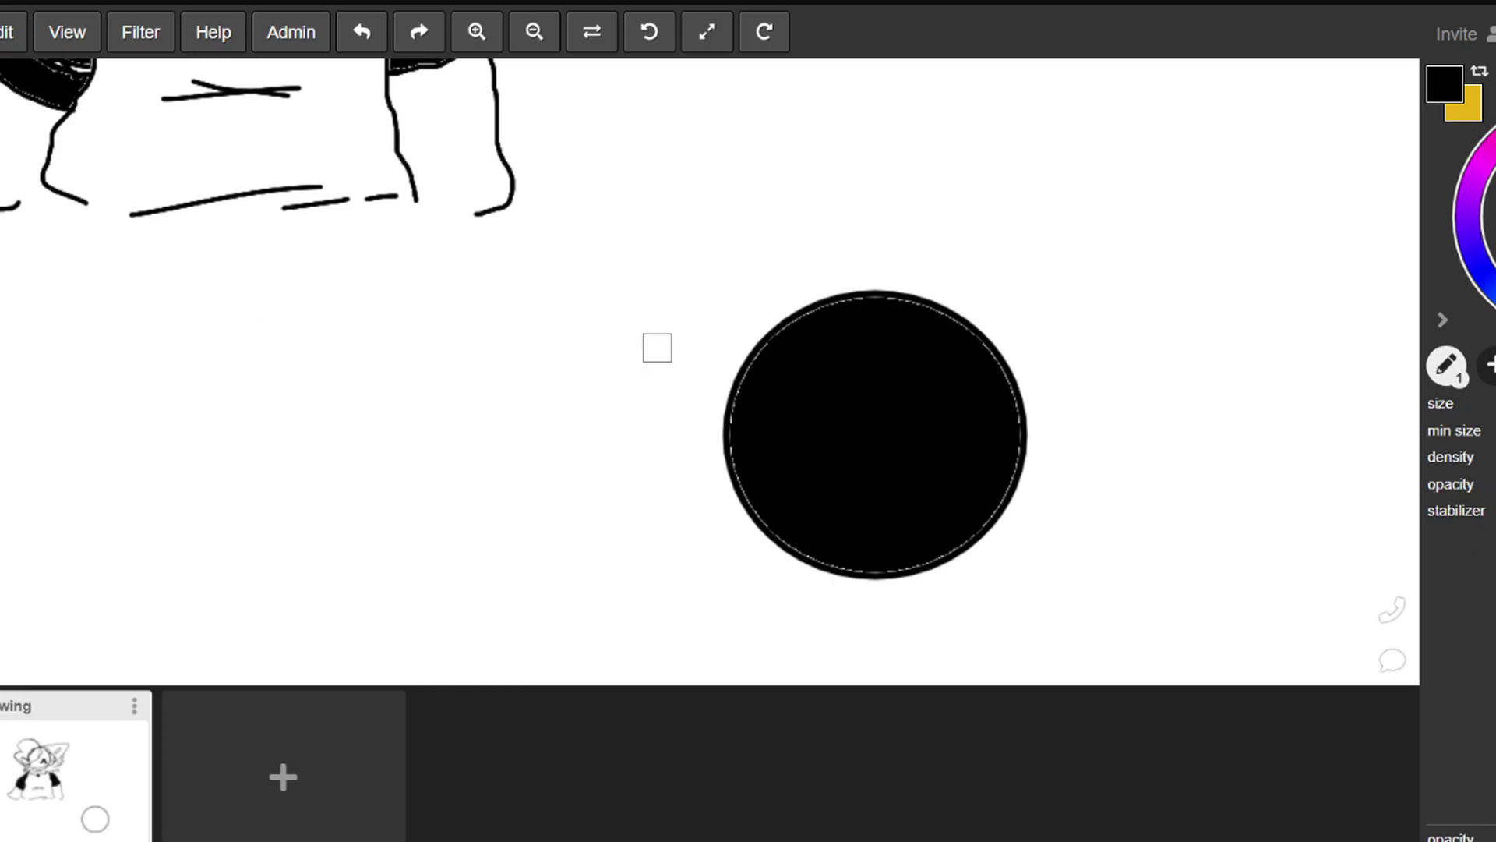
key("b")
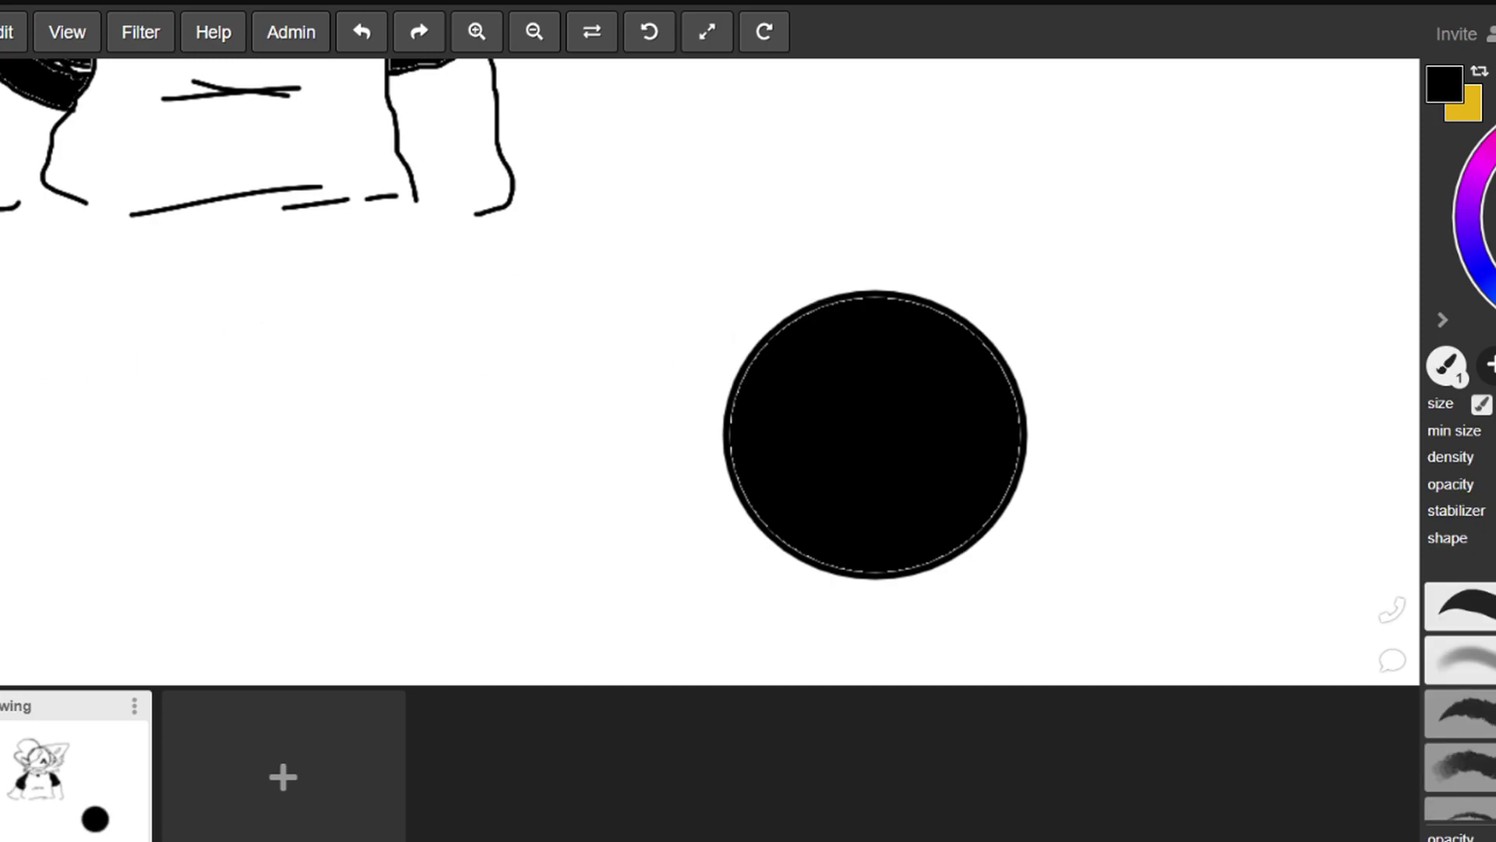
mouse_move(886, 293)
left_mouse_down()
mouse_move(876, 257)
mouse_move(814, 248)
mouse_move(719, 269)
mouse_move(671, 326)
mouse_move(763, 400)
mouse_move(561, 414)
mouse_move(575, 535)
mouse_move(873, 514)
left_mouse_up()
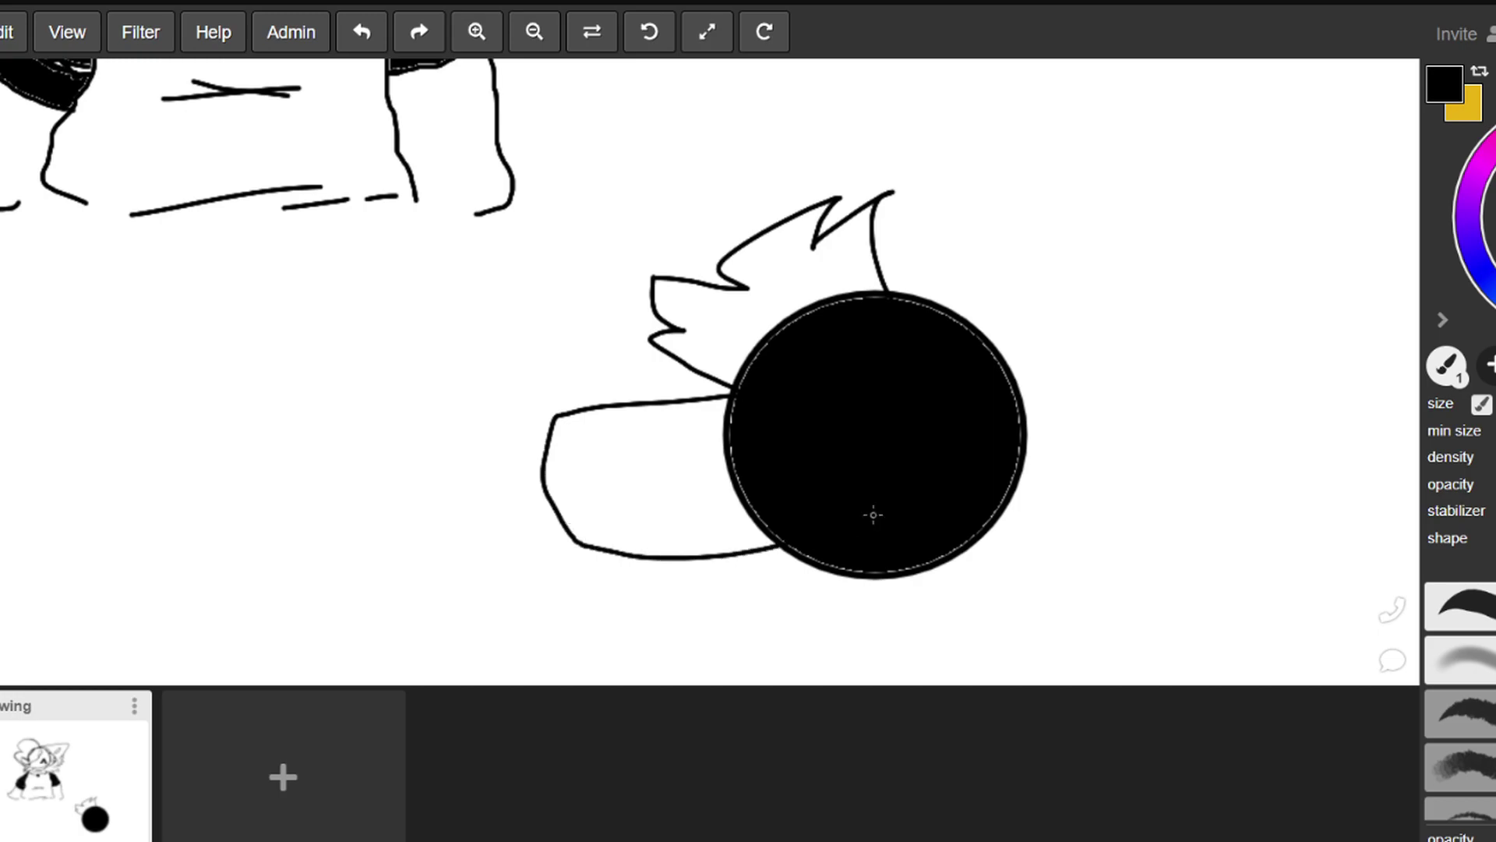
left_click(359, 35)
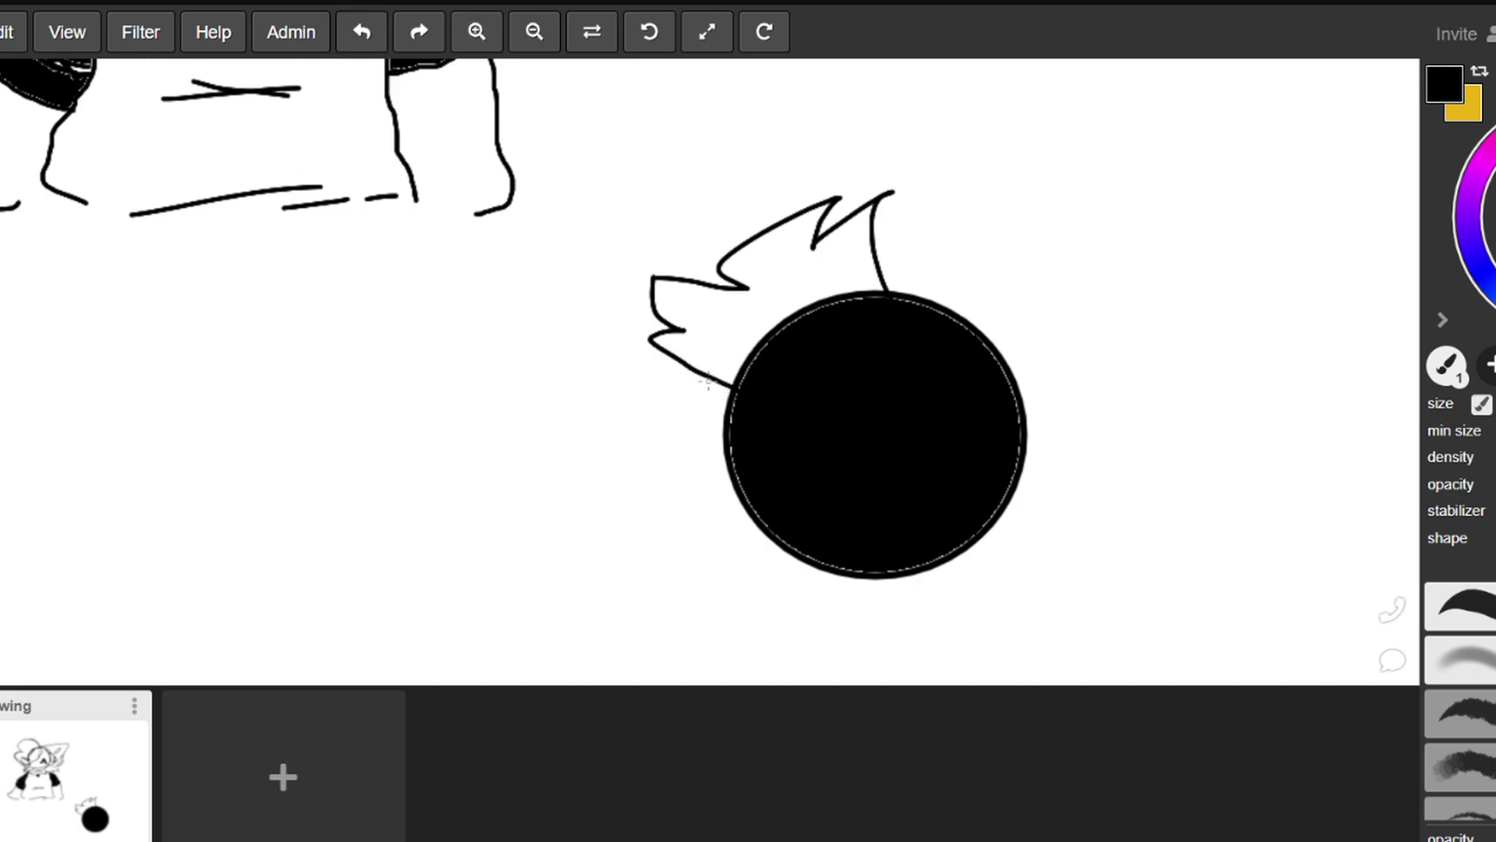
mouse_move(690, 398)
left_mouse_down()
mouse_move(733, 436)
mouse_move(608, 468)
mouse_move(638, 605)
mouse_move(855, 570)
left_mouse_up()
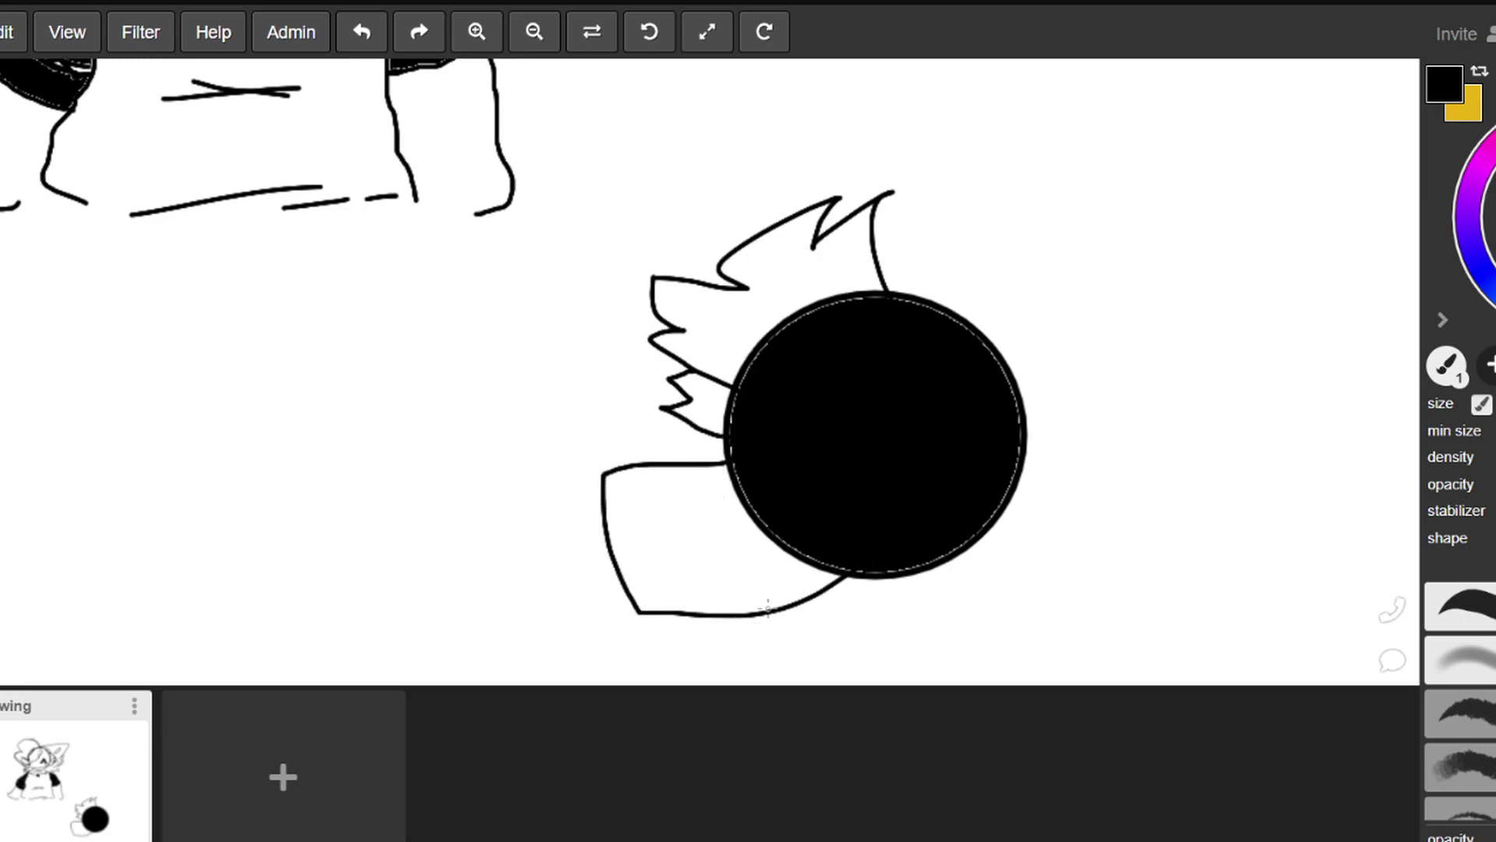
Draw jagged neck fur below the circle, a spiky cheek tuft on its right side and a large pointed ear above
mouse_move(774, 612)
left_mouse_down()
mouse_move(802, 630)
mouse_move(782, 640)
left_mouse_up()
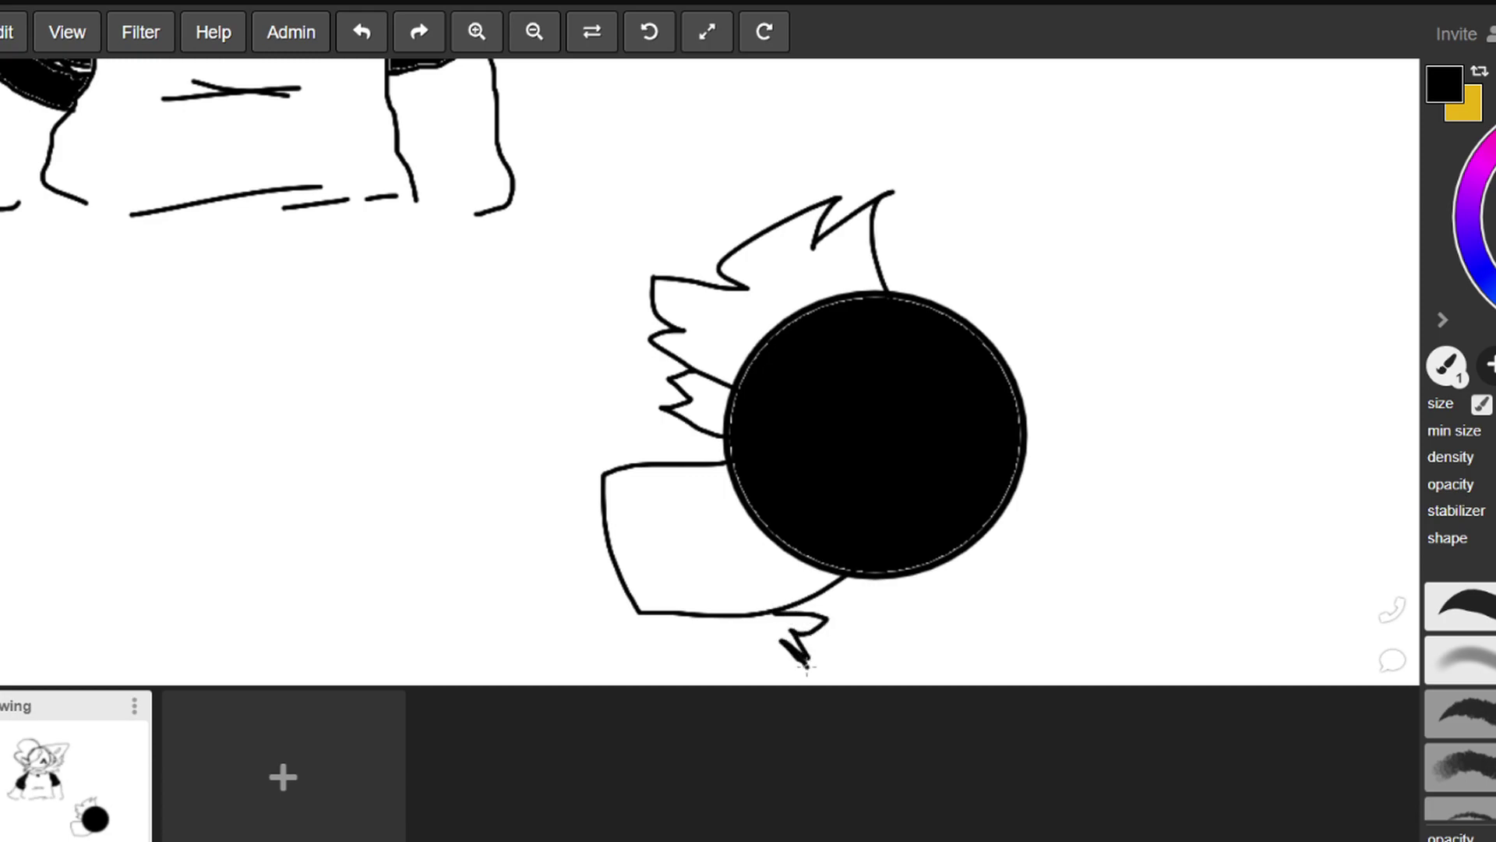
mouse_move(963, 534)
left_mouse_down()
mouse_move(1041, 565)
mouse_move(1044, 628)
mouse_move(995, 658)
left_mouse_up()
left_click_drag(902, 663, 857, 665)
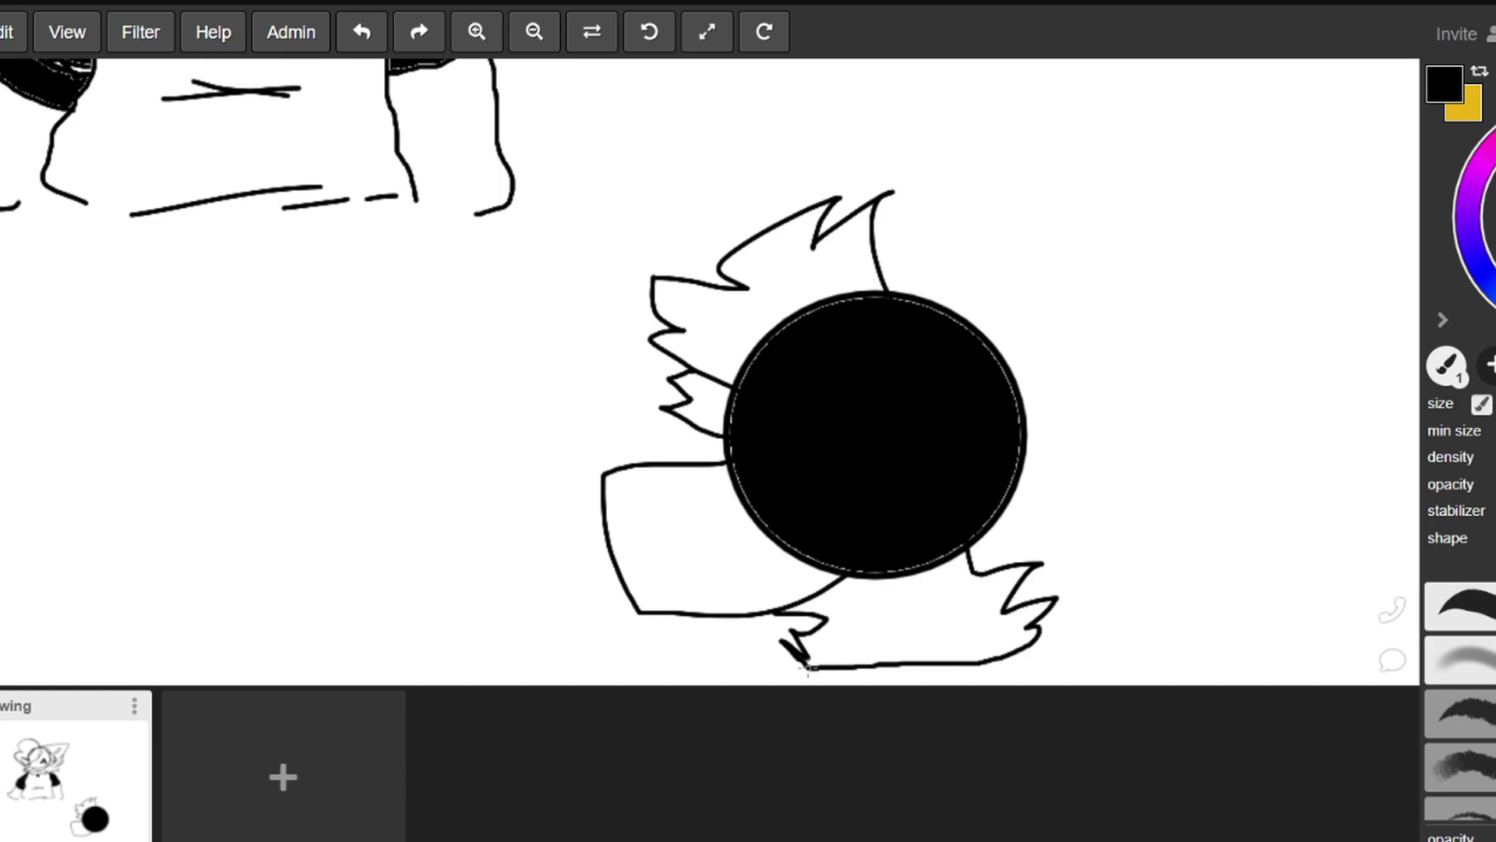
mouse_move(1019, 420)
left_mouse_down()
mouse_move(1049, 341)
mouse_move(1073, 430)
mouse_move(1121, 503)
mouse_move(1094, 538)
mouse_move(1020, 566)
left_mouse_up()
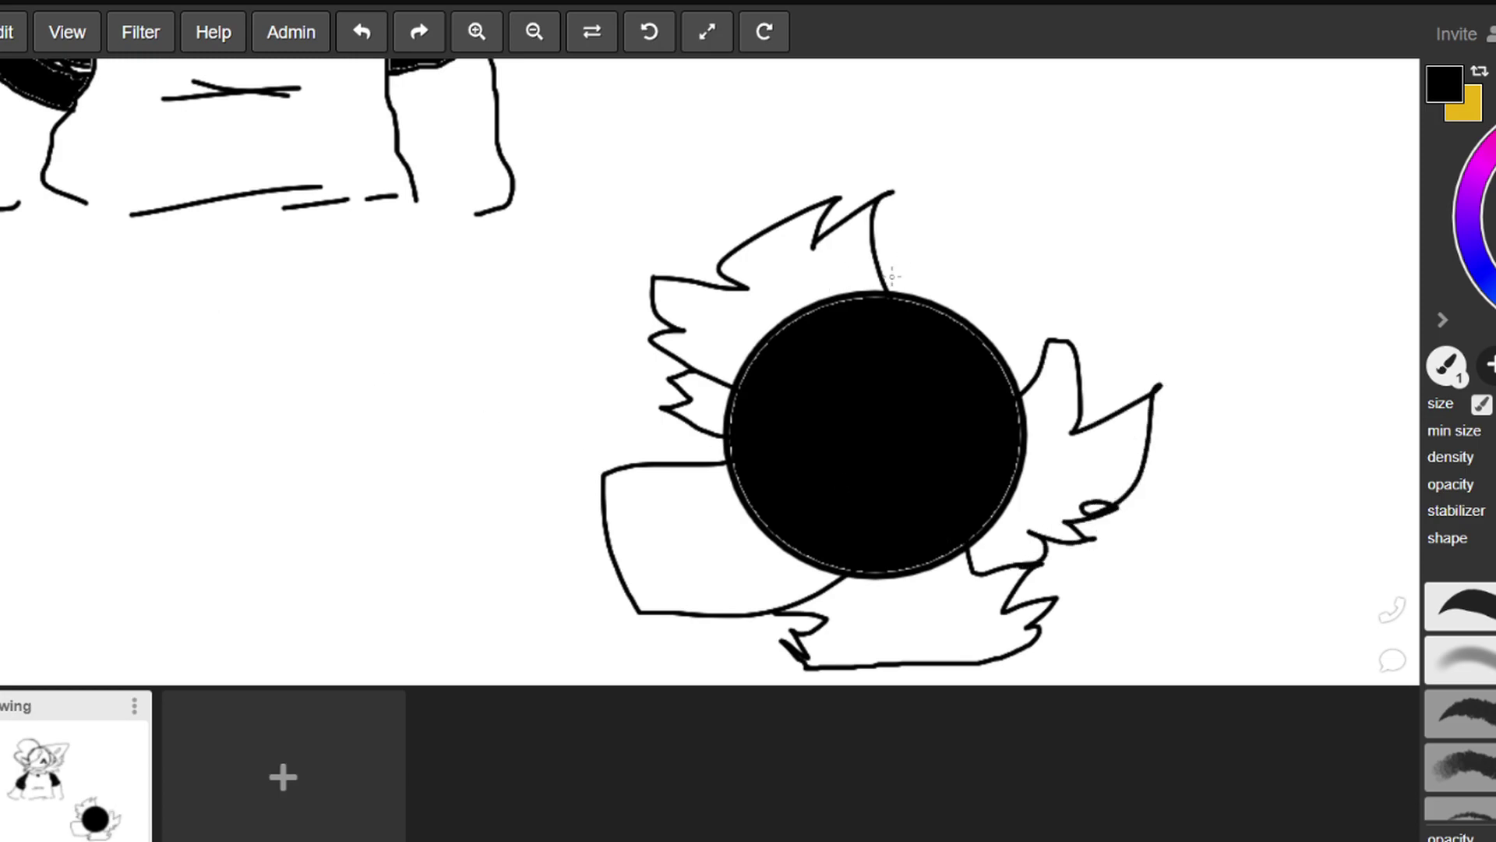
mouse_move(881, 264)
left_mouse_down()
mouse_move(1069, 164)
mouse_move(1100, 290)
mouse_move(1074, 373)
left_mouse_up()
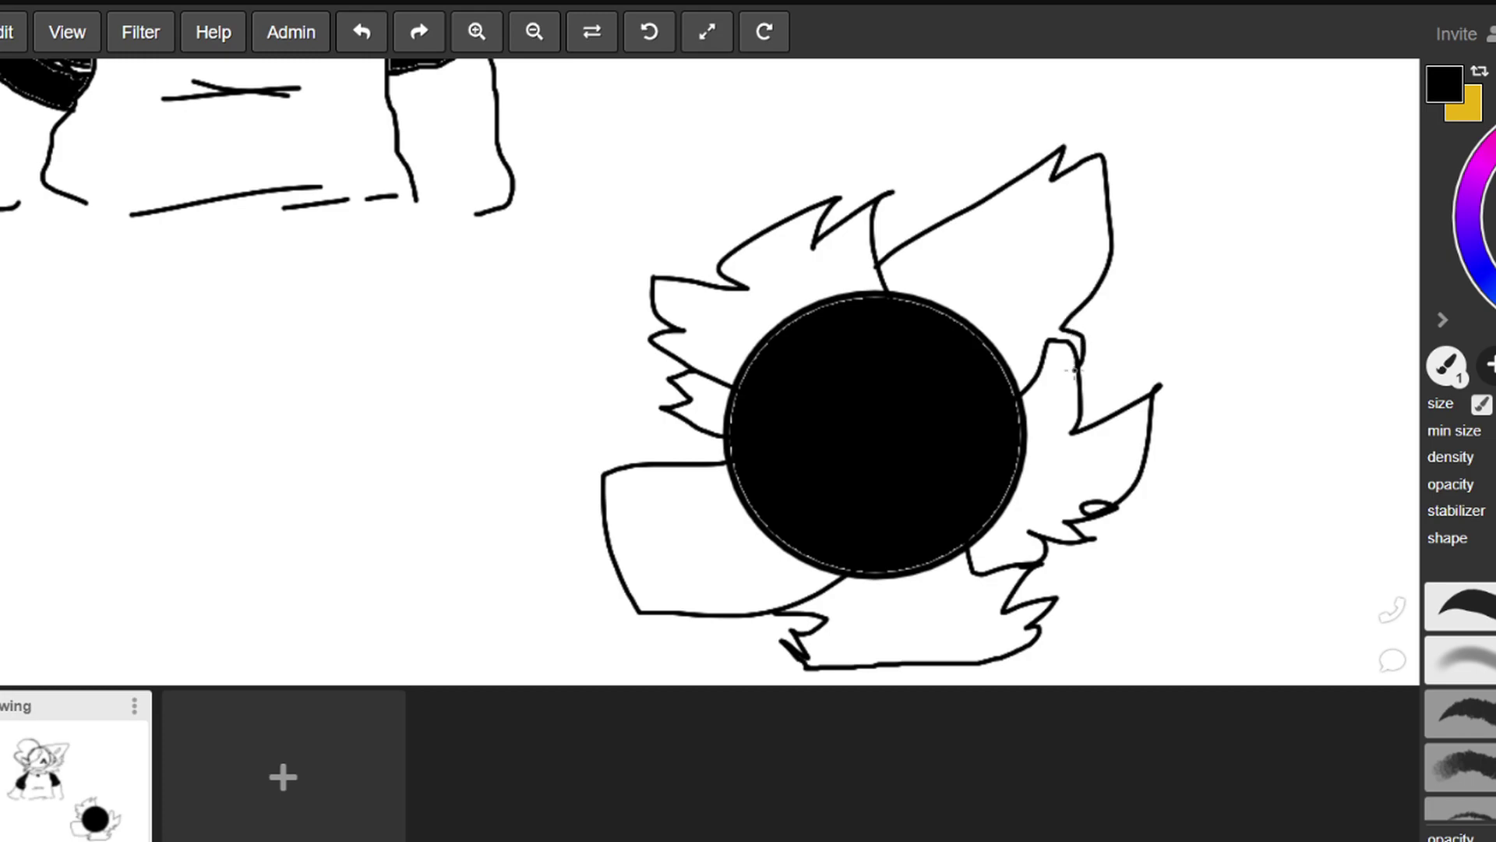
Fill the muzzle, fur tufts, ear, cheek and neck of the head with black, including the small loop in the cheek tuft
key("e")
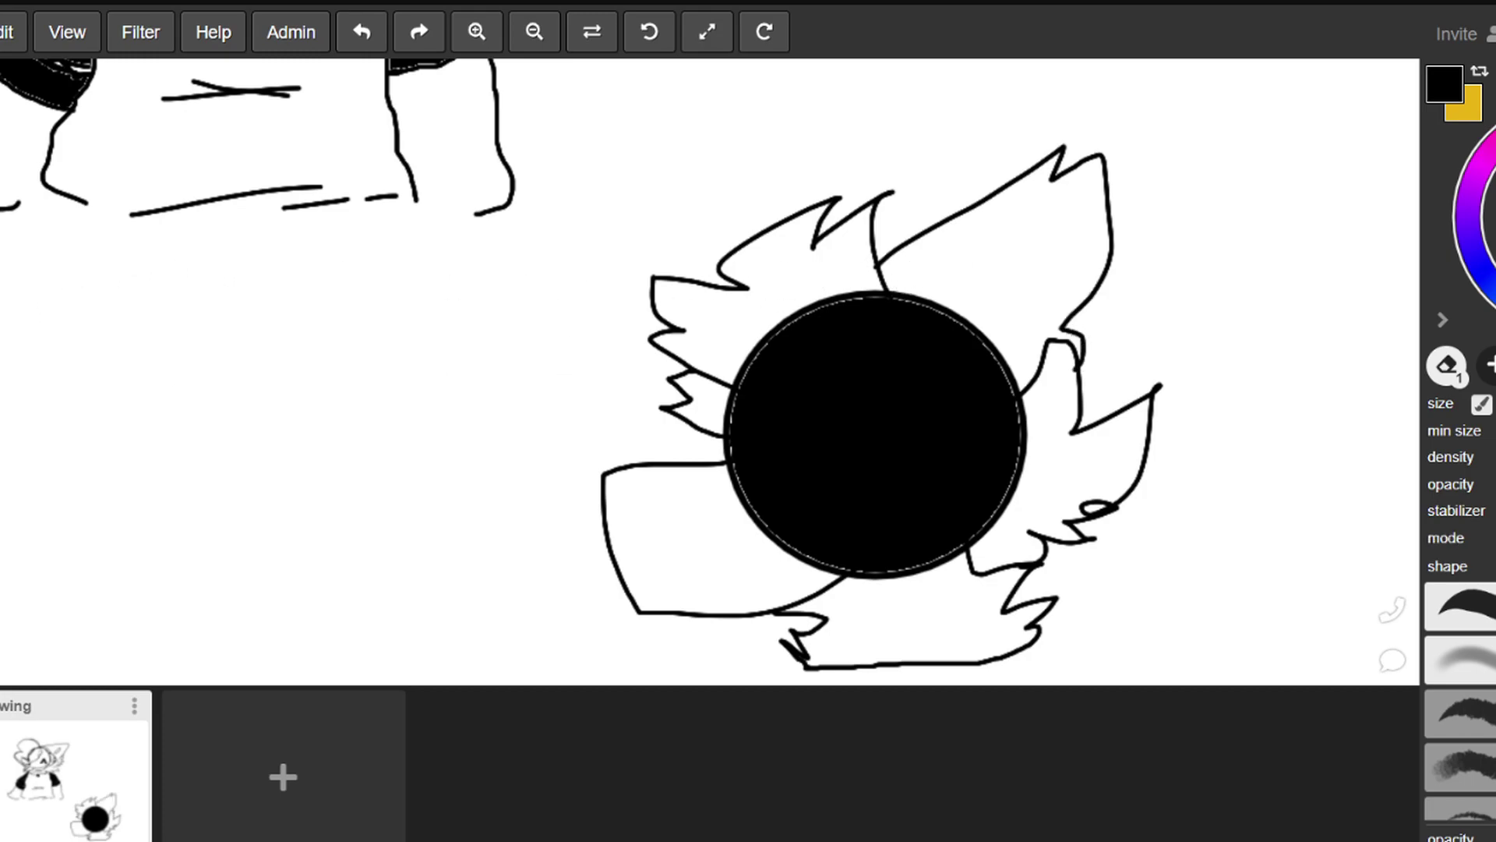
key("g")
left_click(670, 499)
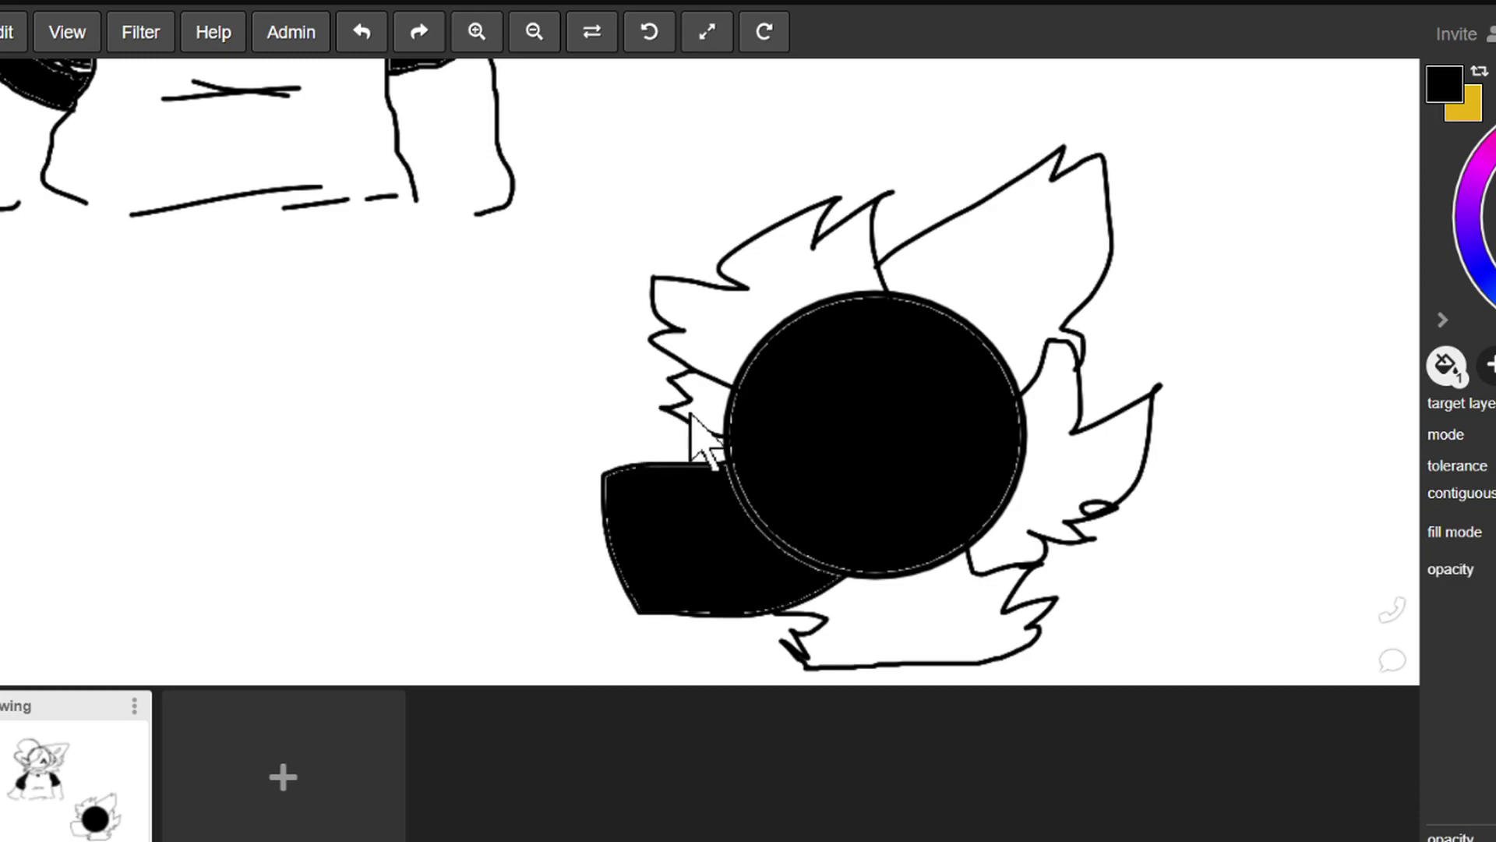
left_click(698, 393)
left_click(754, 339)
left_click(896, 277)
left_click(1067, 460)
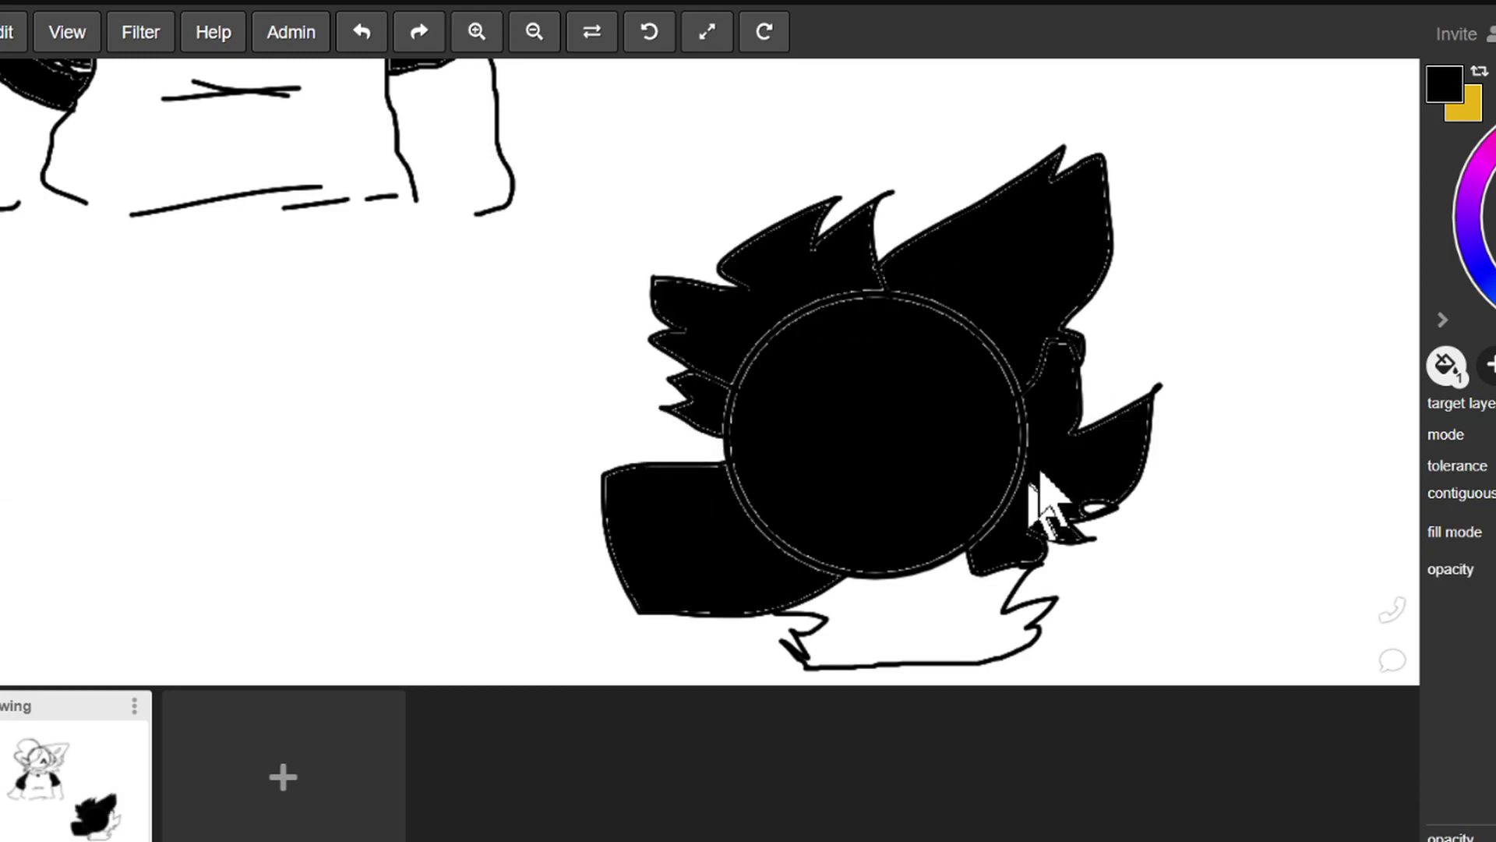
left_click(986, 592)
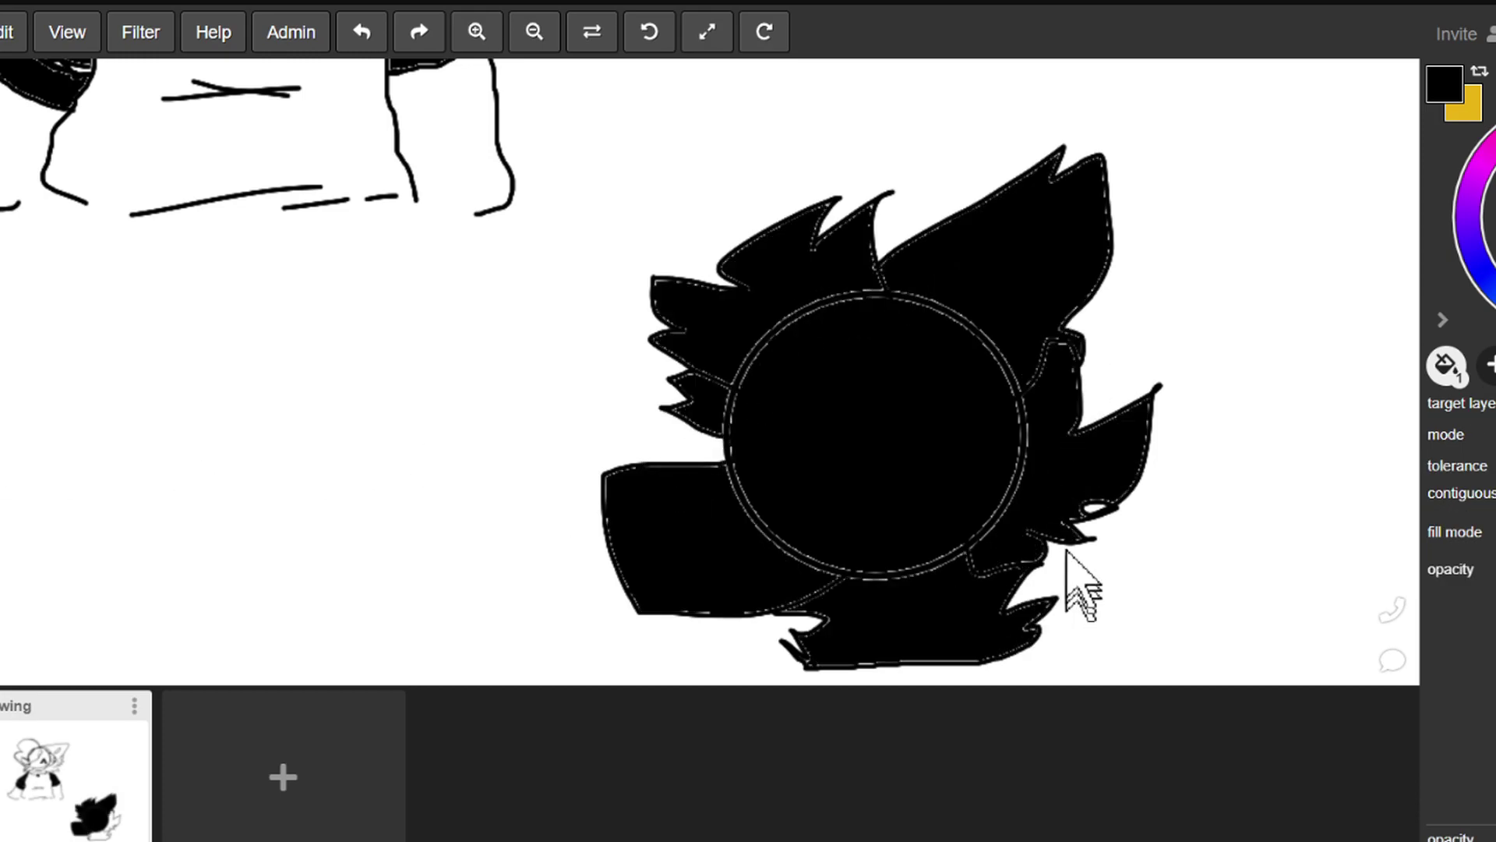
left_click(1097, 508)
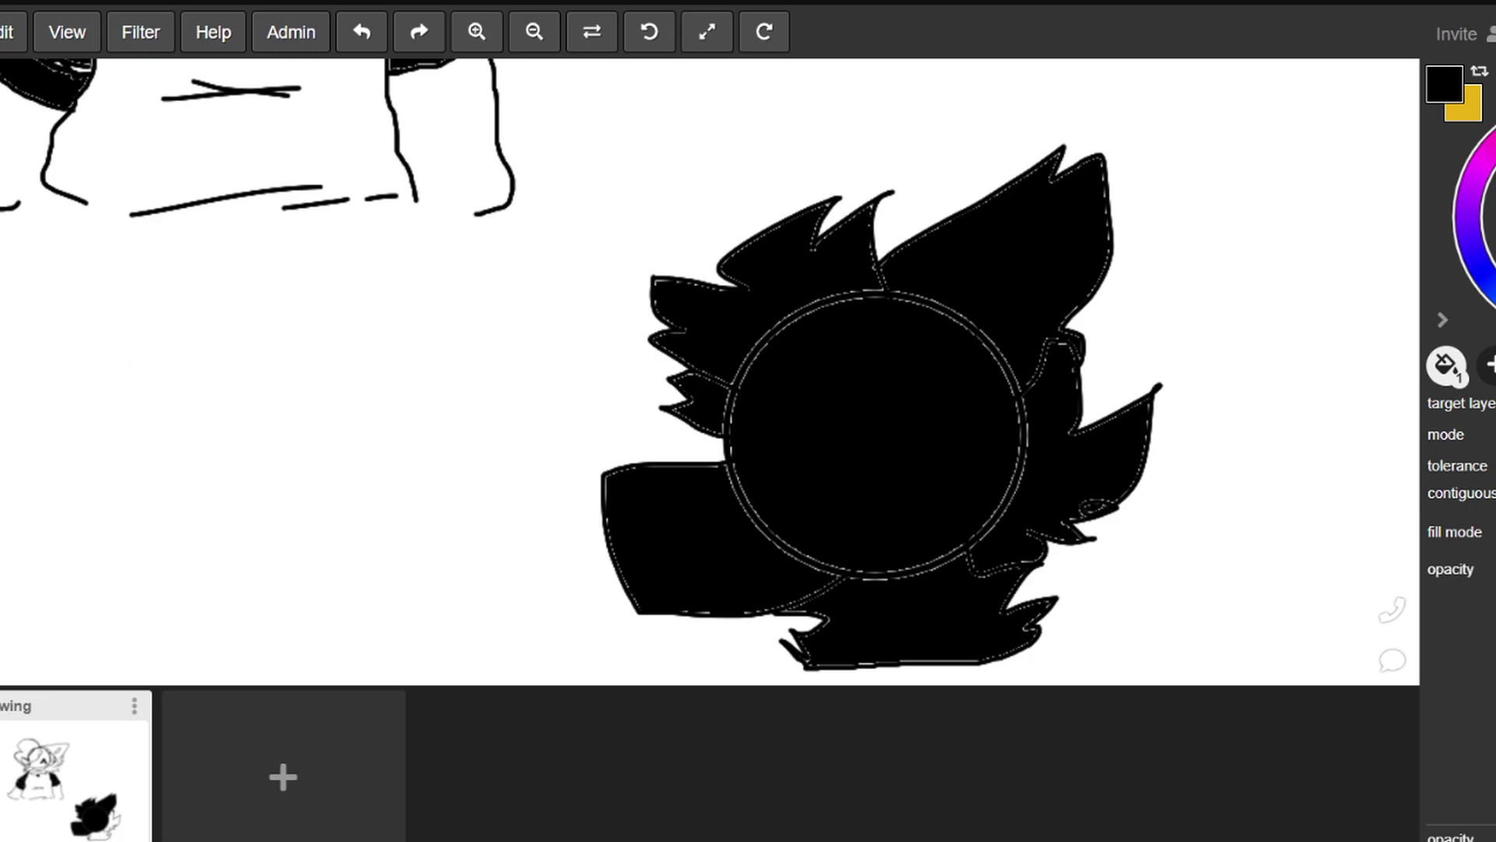
Draw a red eye outline inside the circle near the muzzle, erase a round highlight dot in it and fill the eye red
key("b")
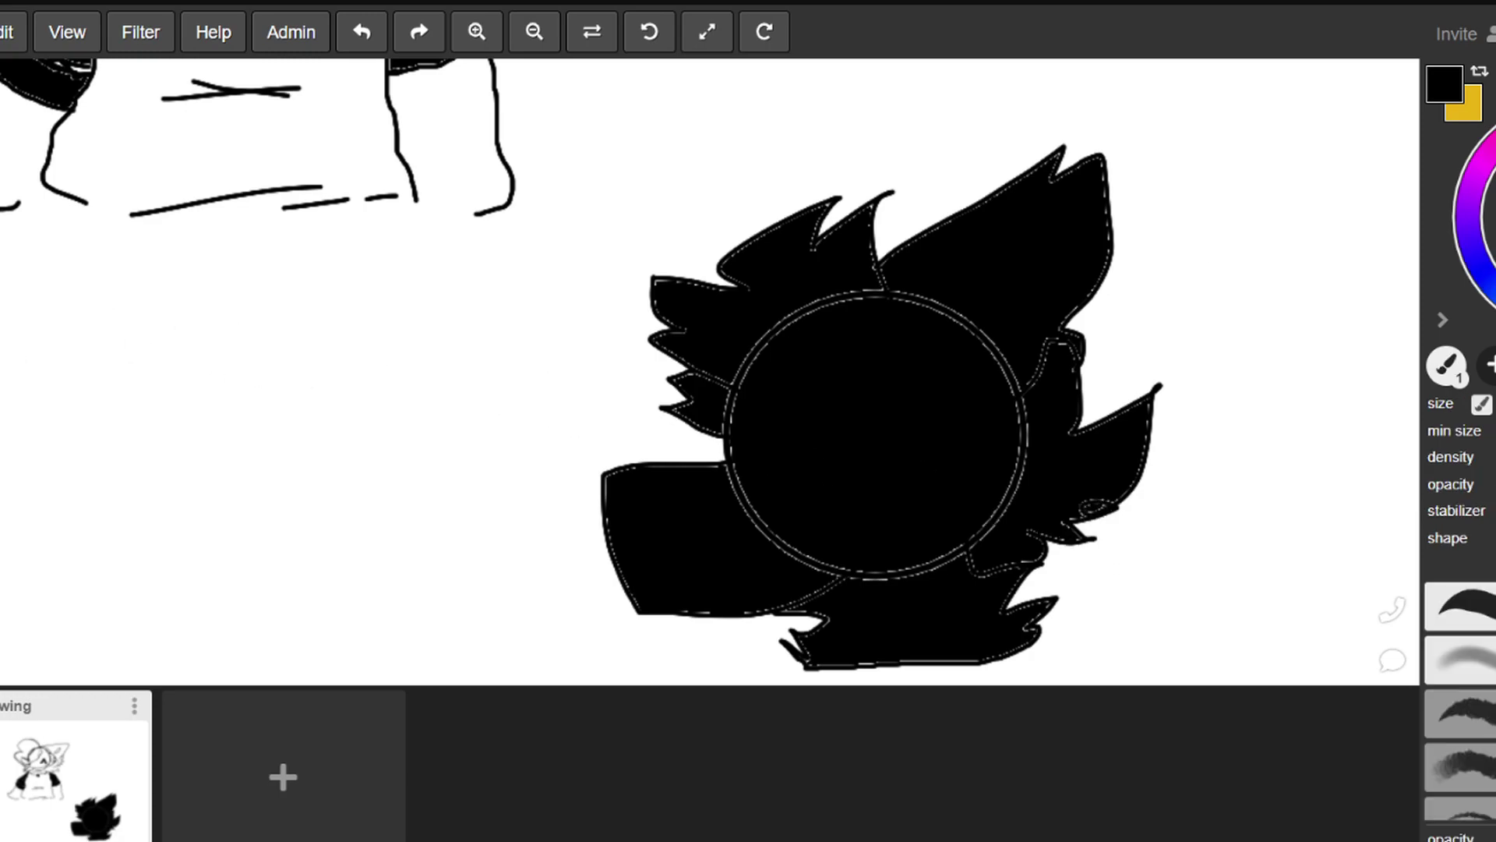
mouse_move(738, 448)
left_mouse_down()
mouse_move(781, 392)
mouse_move(848, 419)
mouse_move(833, 471)
left_mouse_up()
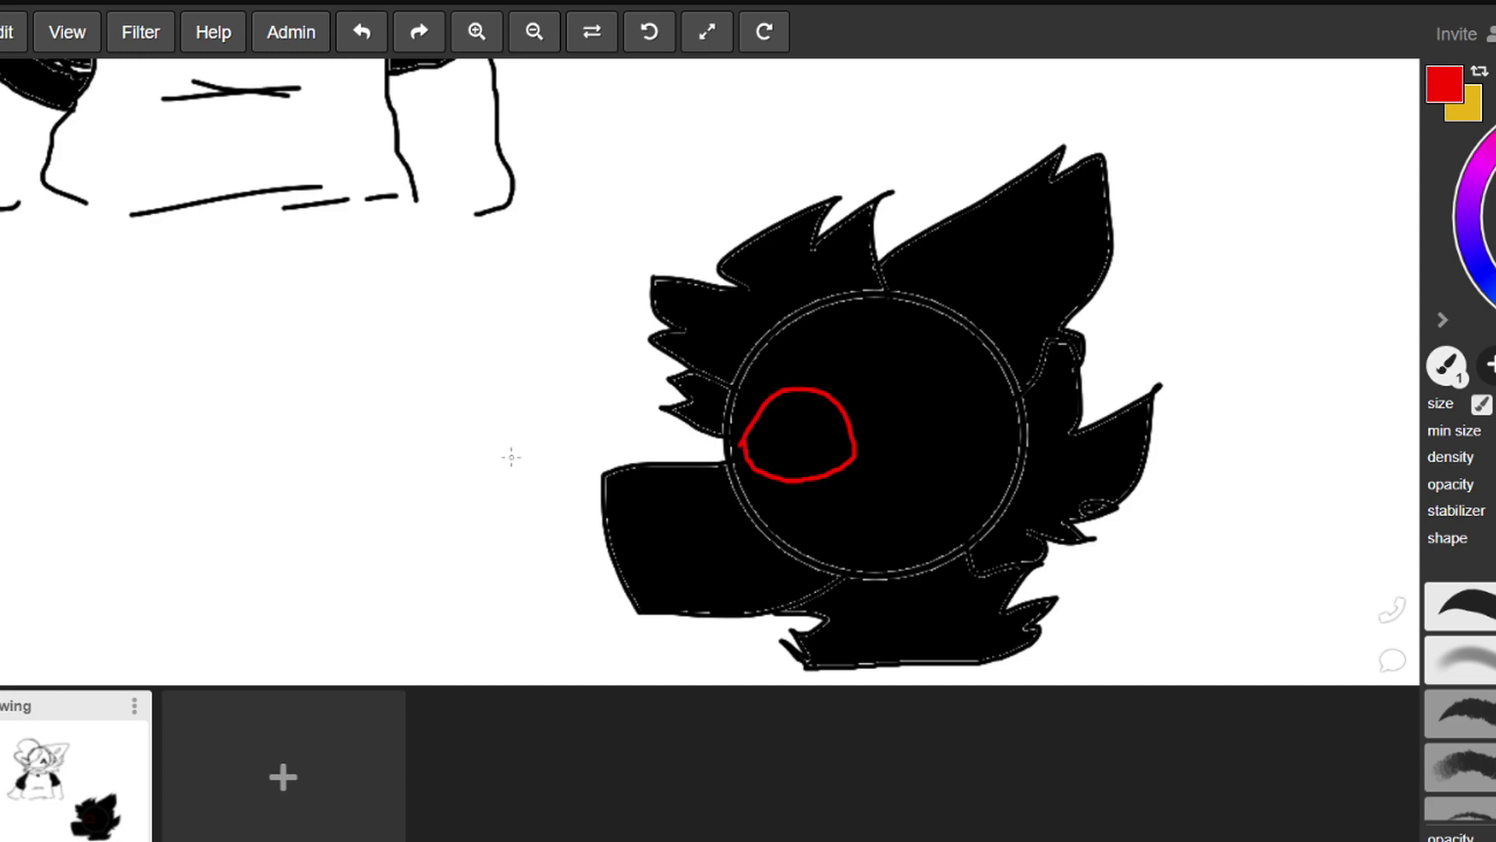
key("e")
left_click(818, 436)
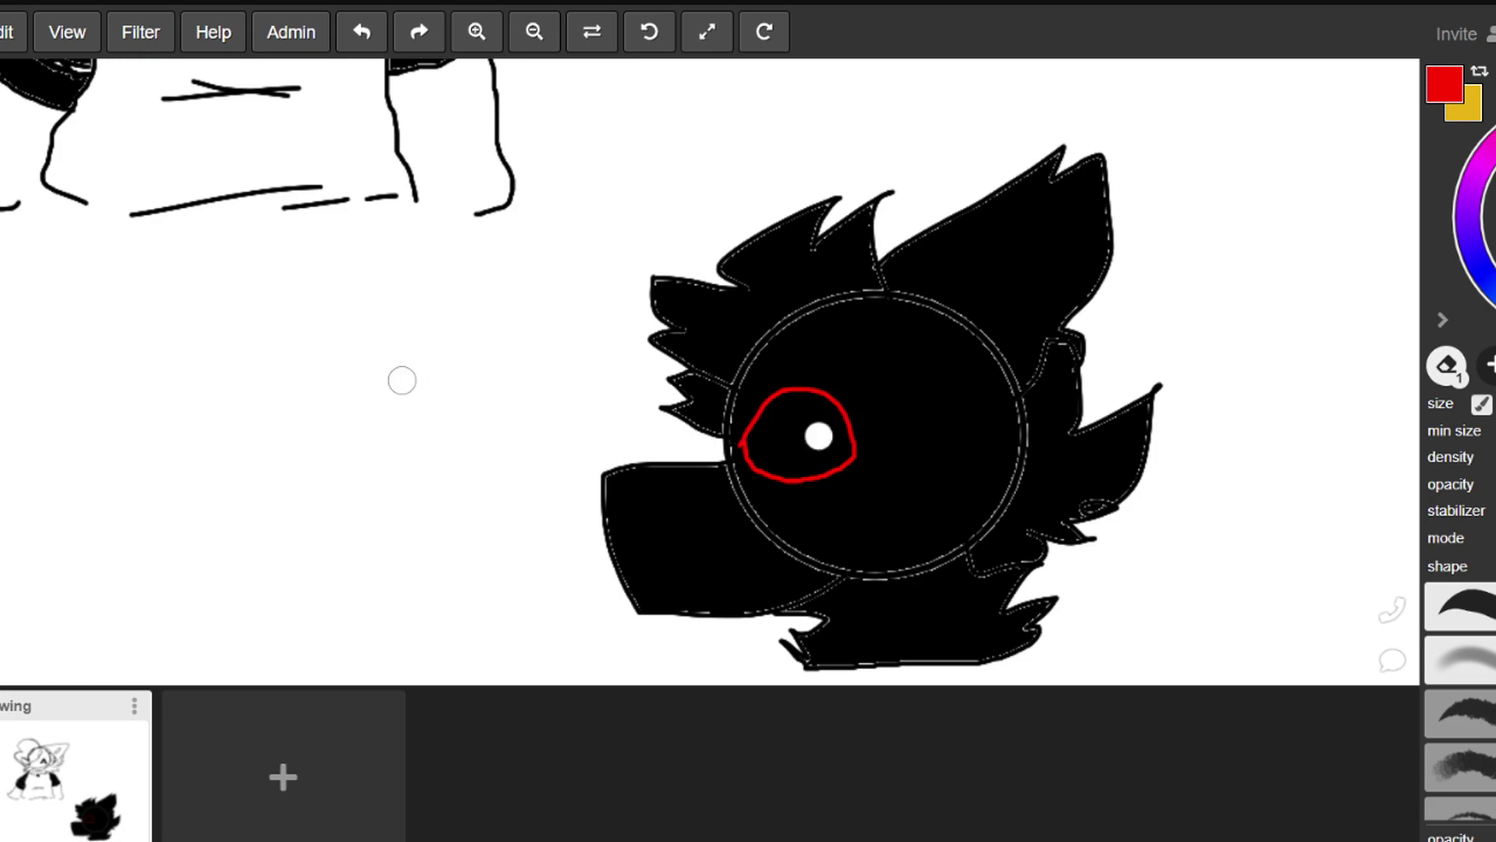
key("g")
left_click(785, 448)
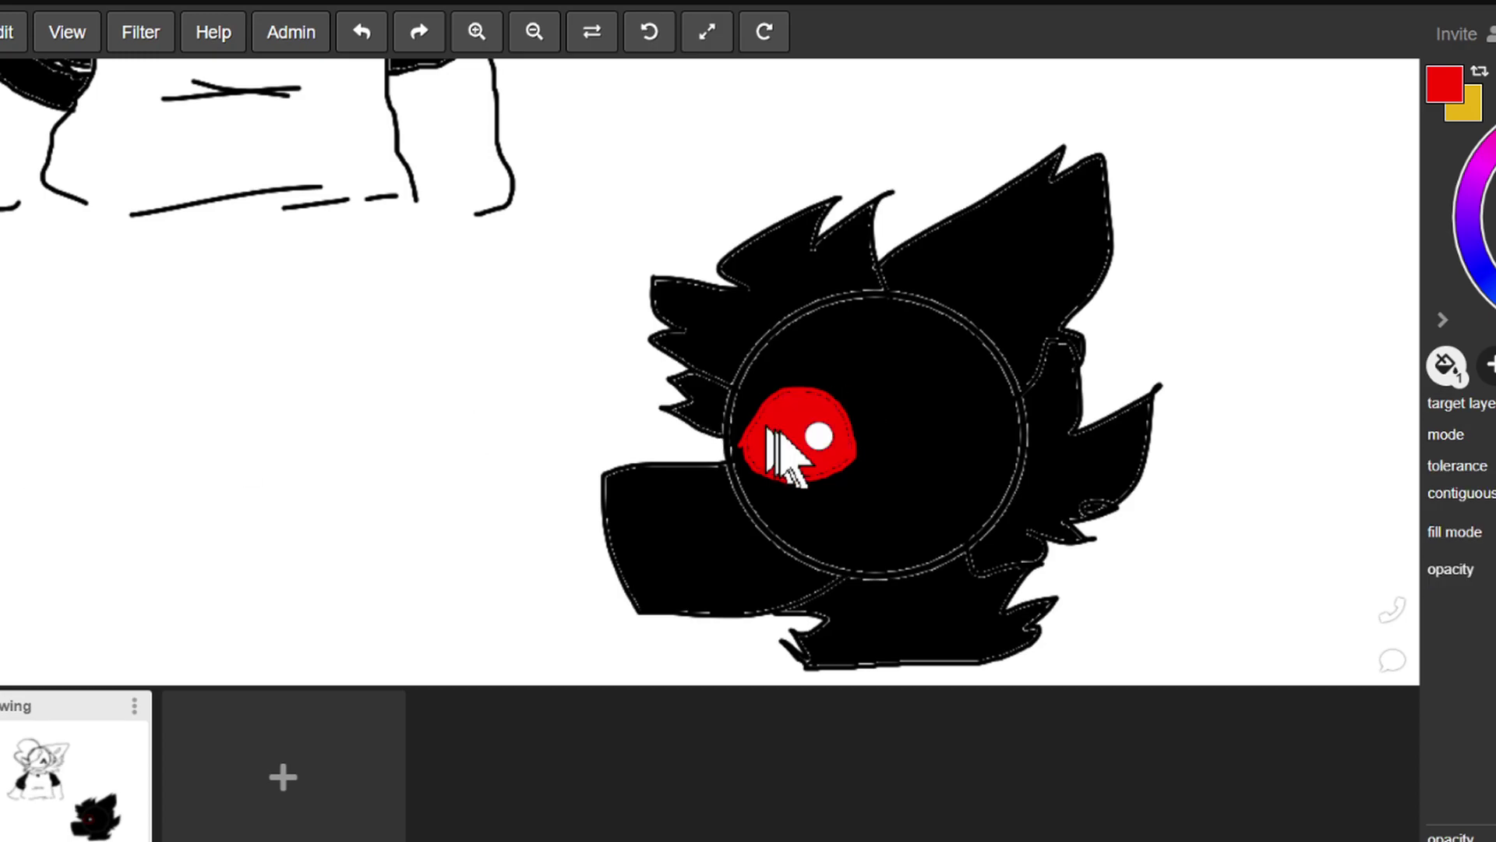
Fill the eye's highlight dot red and paint over its leftover ring with the red brush
left_click(828, 437)
scroll(871, 503, "down", 3)
scroll(871, 503, "up", 5)
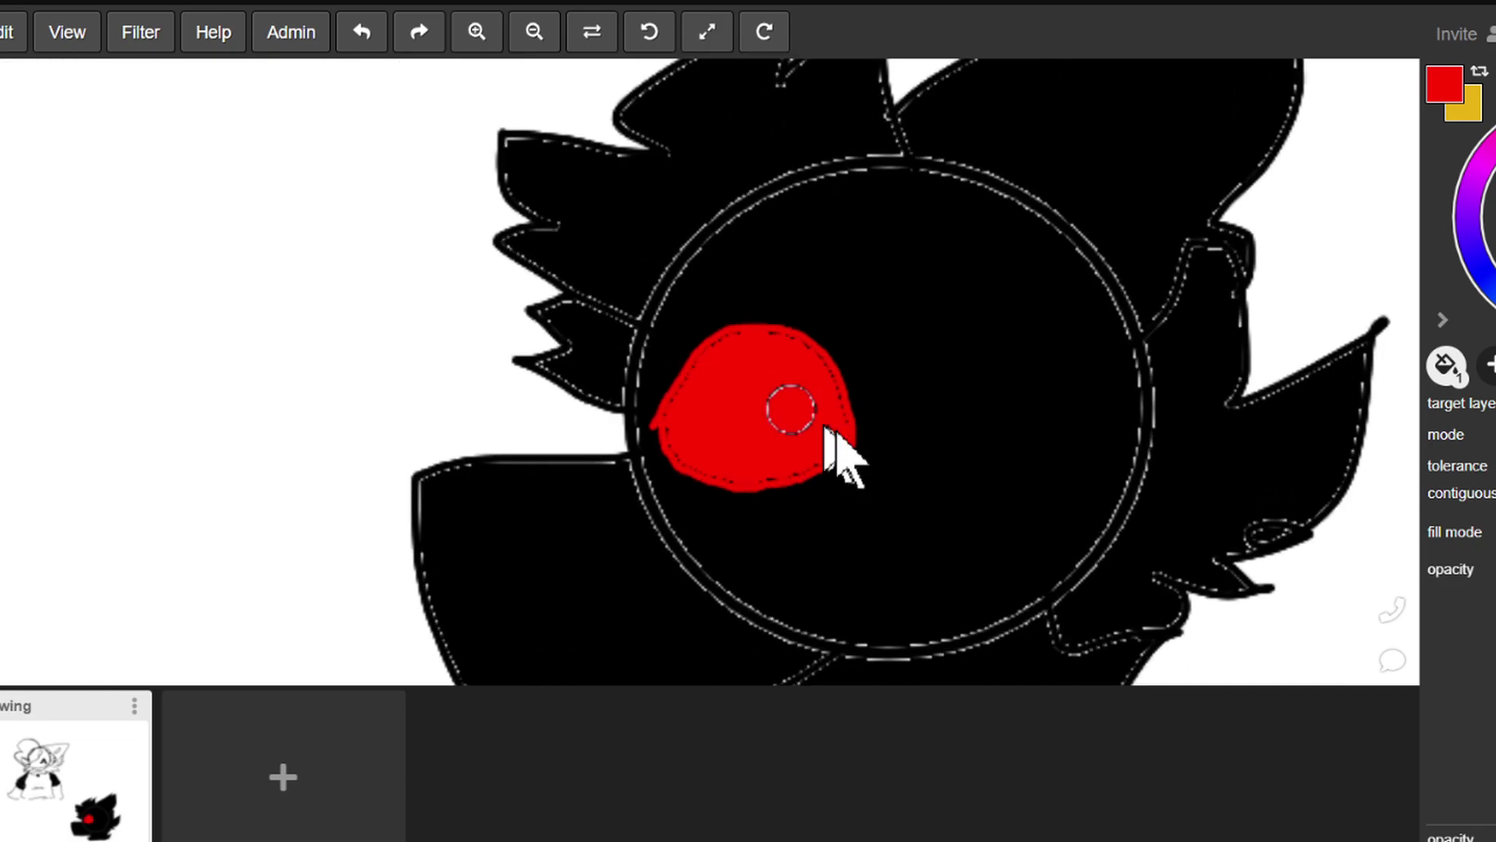
key("b")
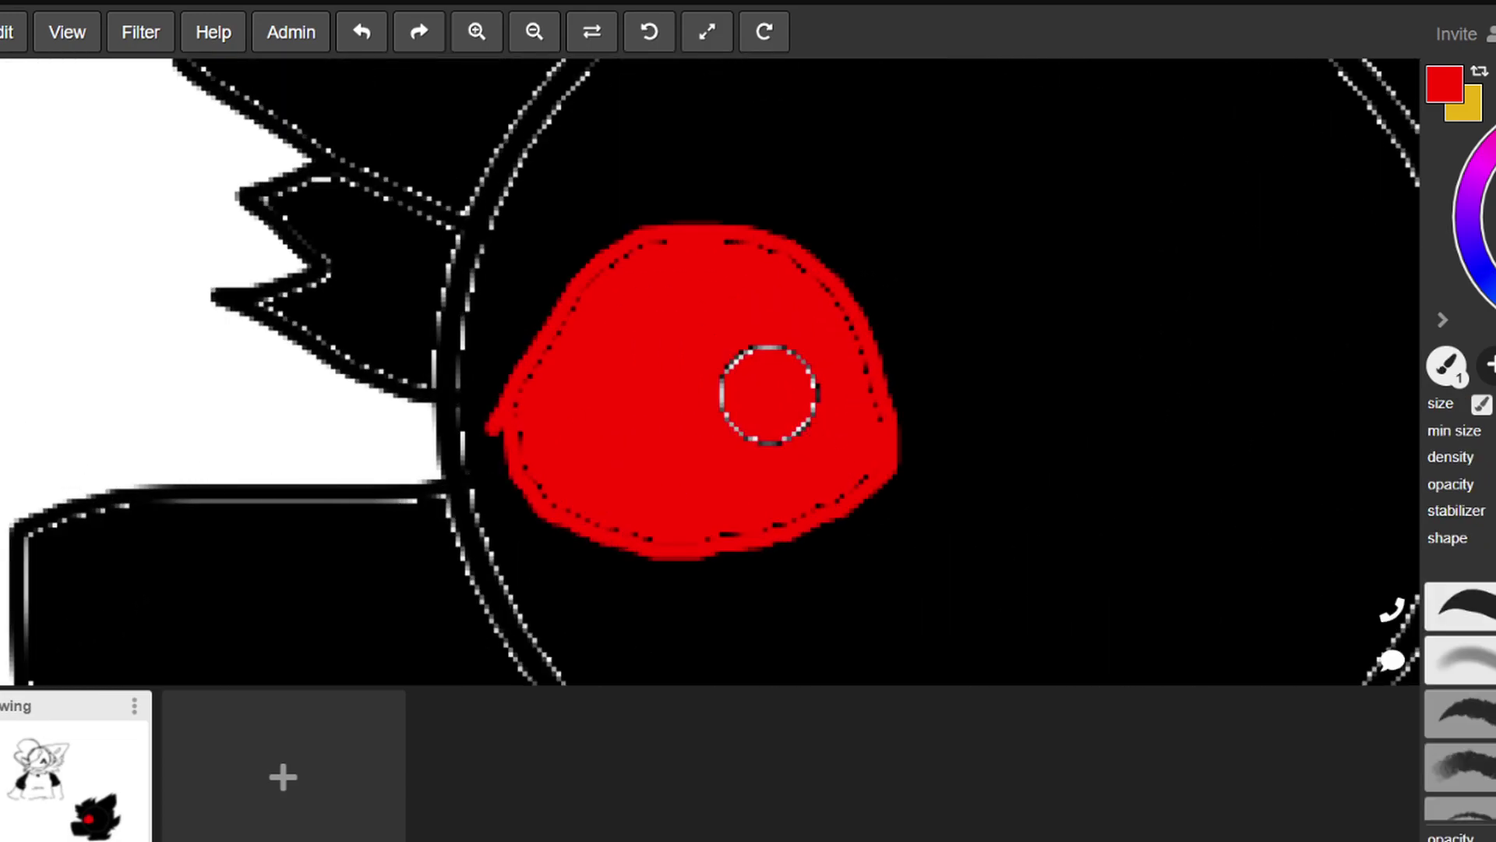
left_click_drag(738, 359, 717, 381)
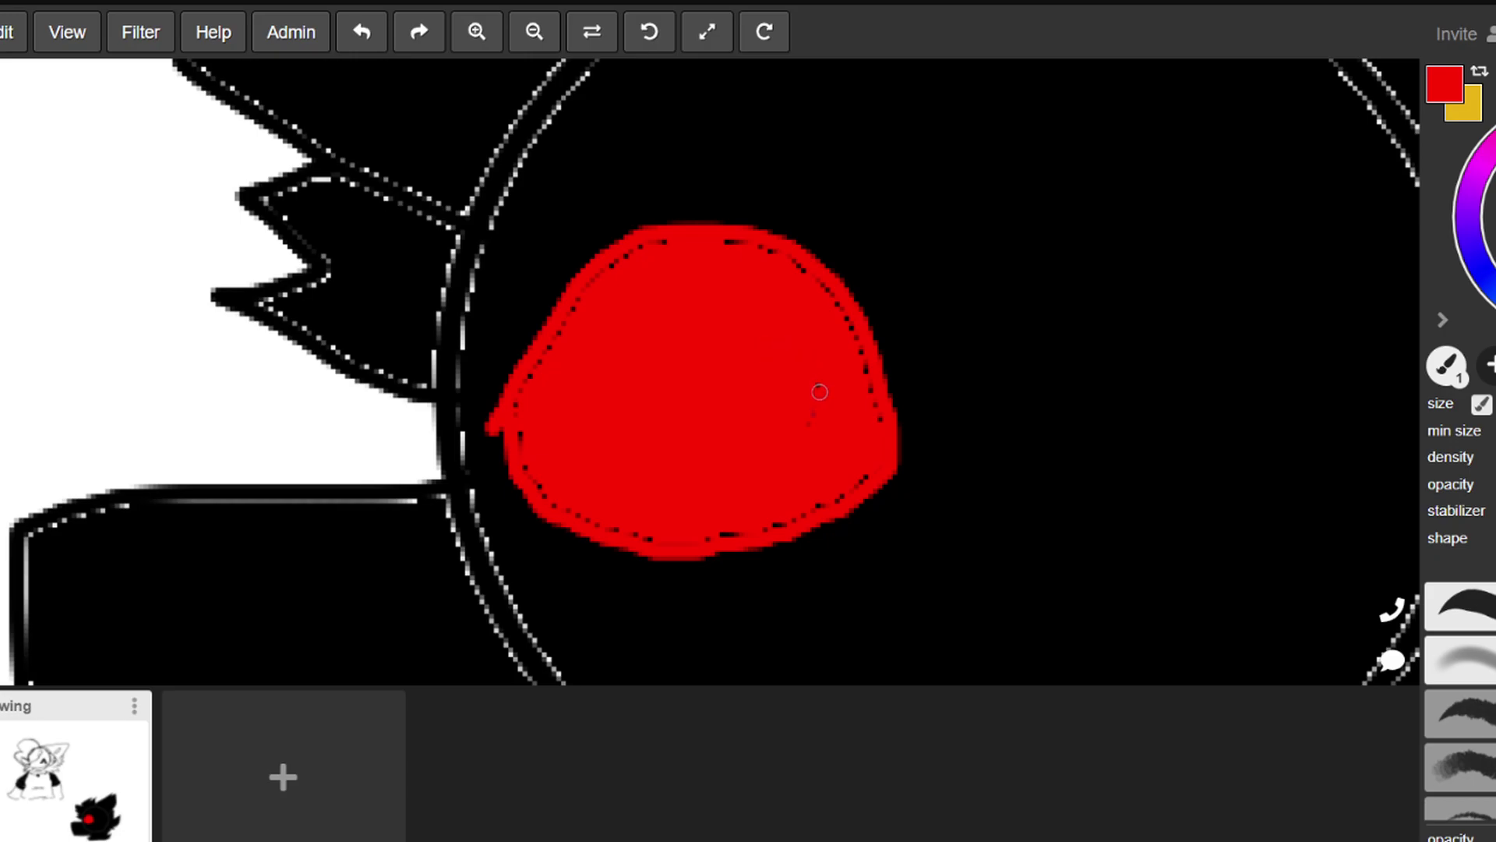
Draw a small red heart to the right of the black head and fill it red
scroll(810, 415, "down", 6)
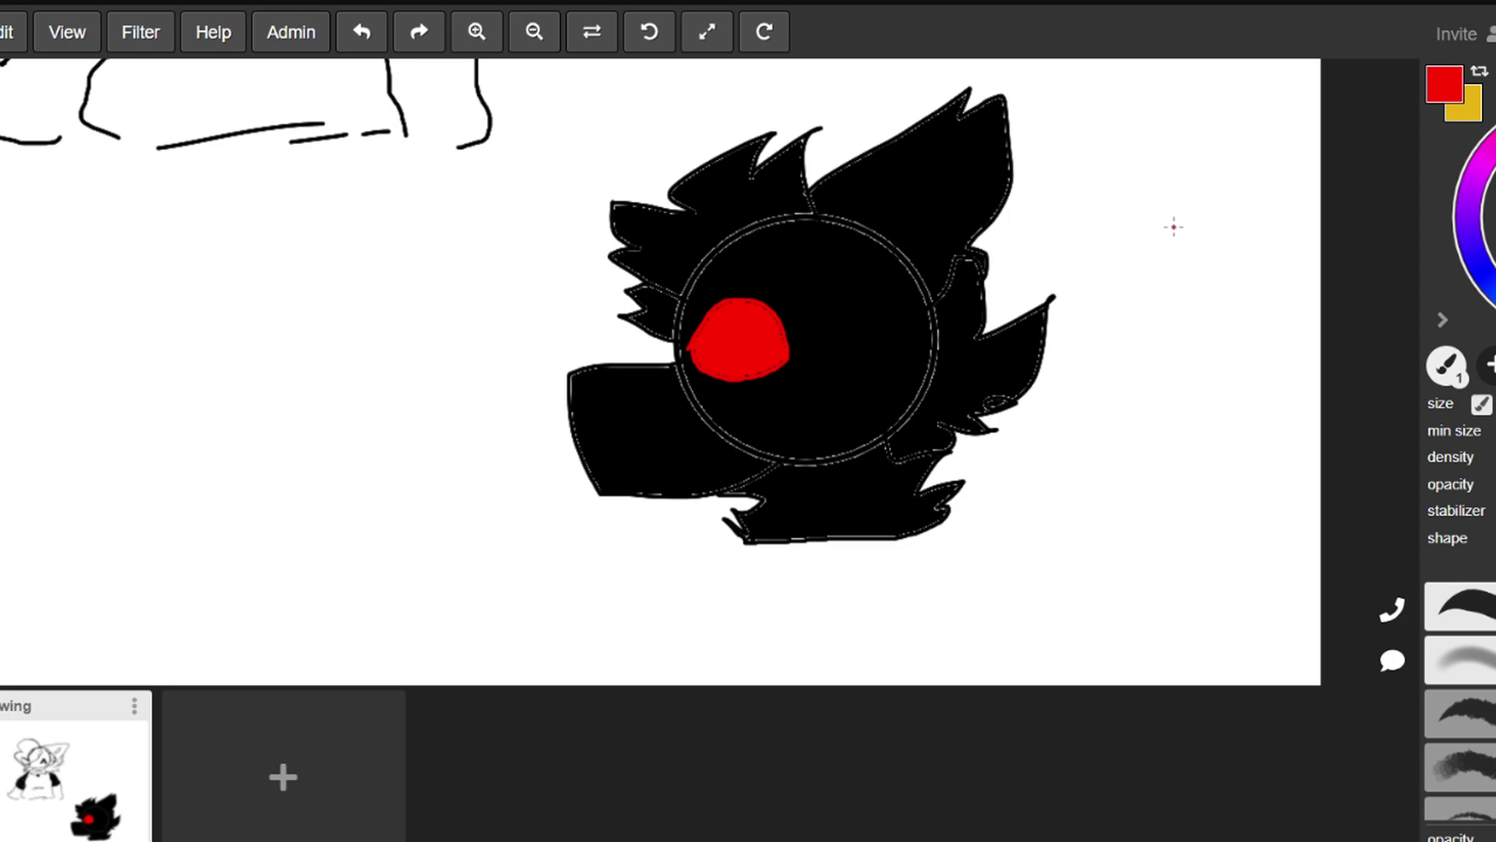
left_click_drag(1174, 227, 1202, 313)
mouse_move(1173, 225)
left_mouse_down()
mouse_move(1238, 254)
mouse_move(1220, 310)
left_mouse_up()
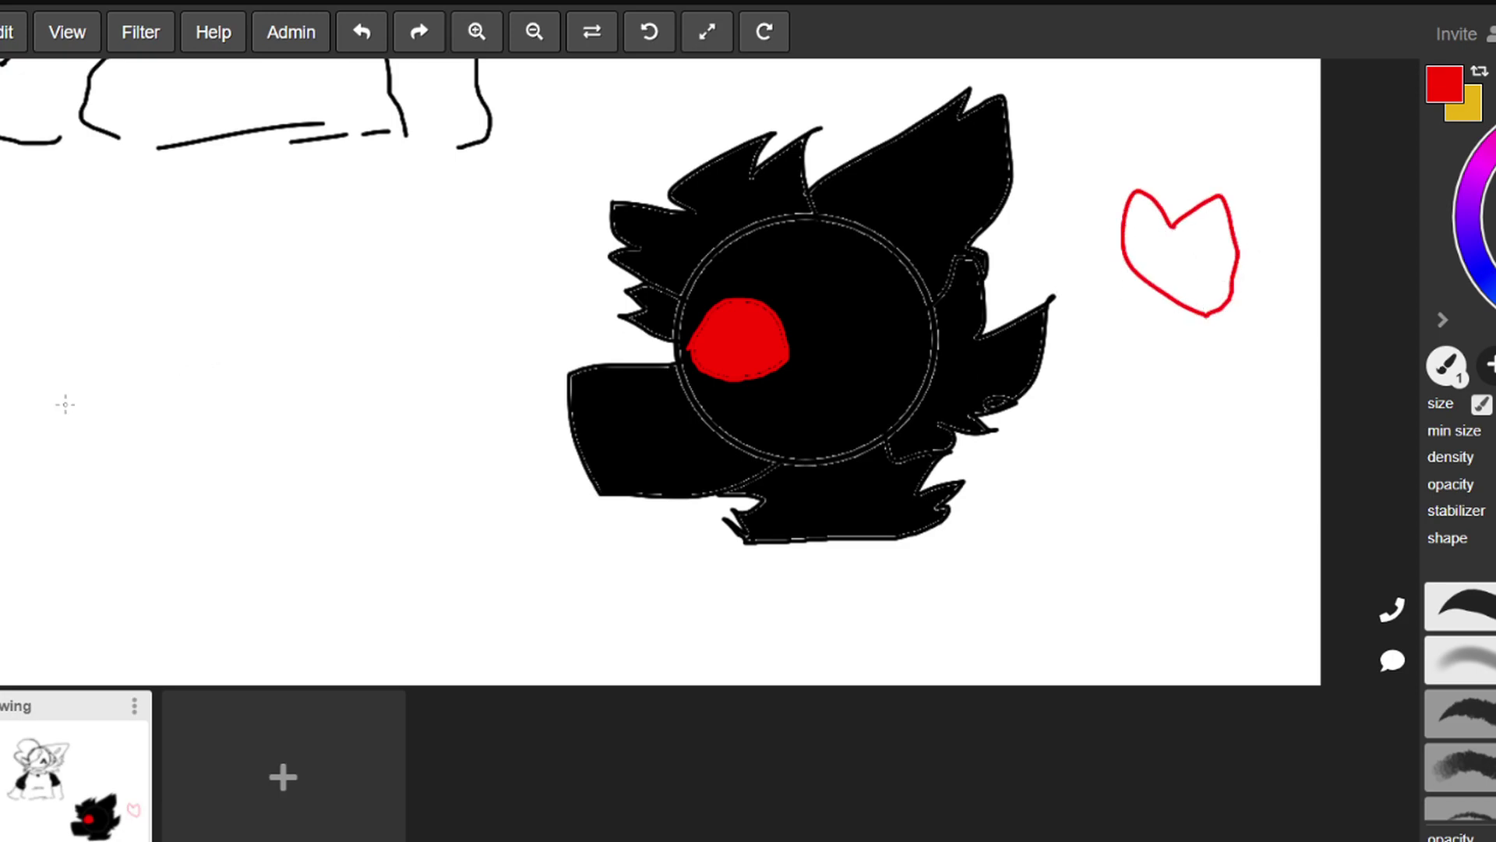
key("g")
left_click(1220, 234)
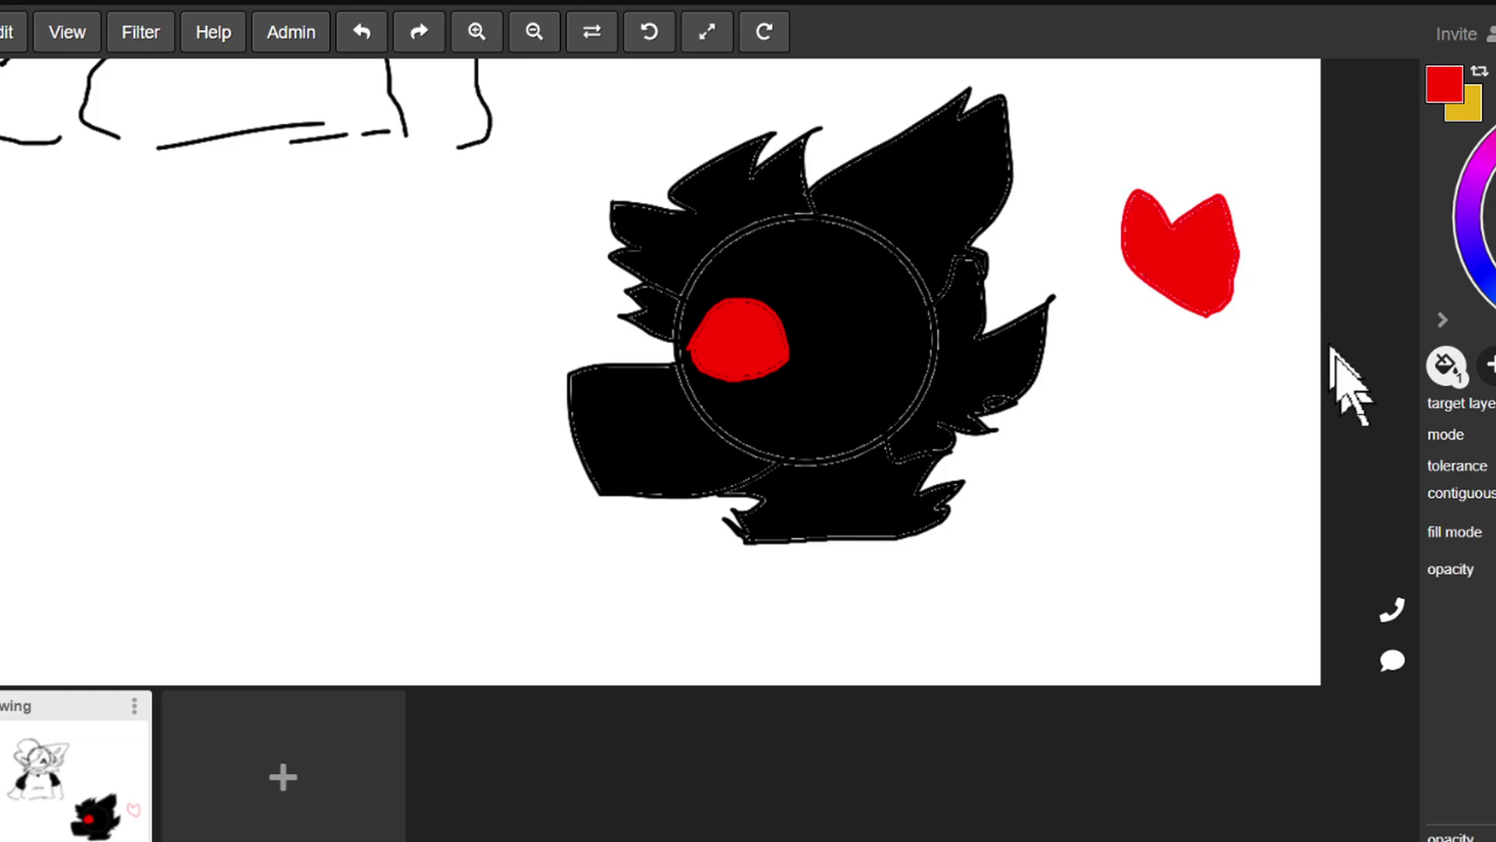
Look over the sitting character, the character with black sleeves and the black head on the canvas
scroll(1346, 384, "down", 2)
scroll(1272, 366, "down", 2)
scroll(1029, 177, "up", 3)
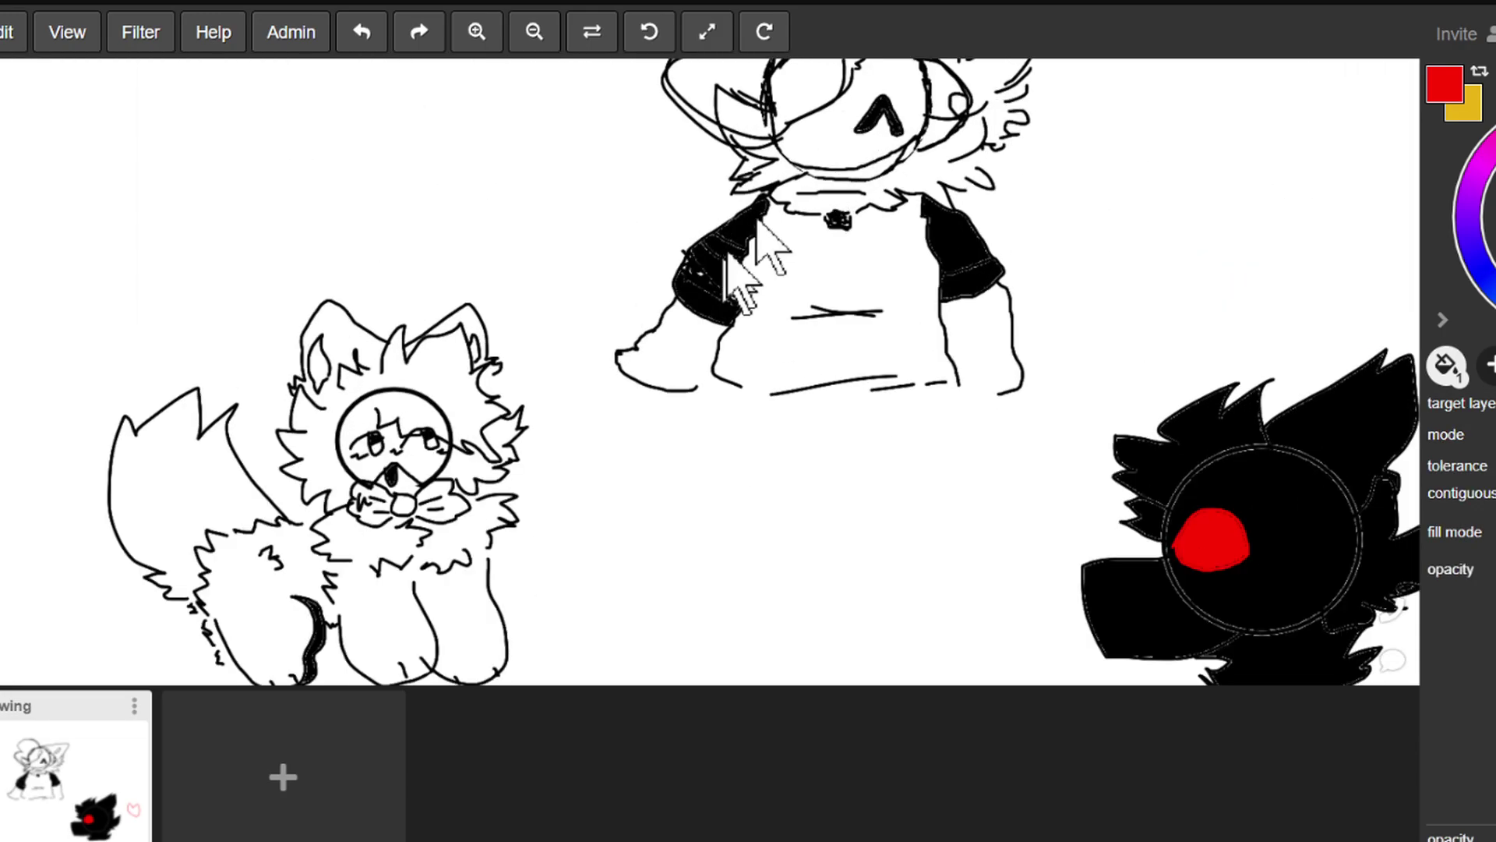
scroll(327, 444, "up", 3)
scroll(768, 335, "down", 2)
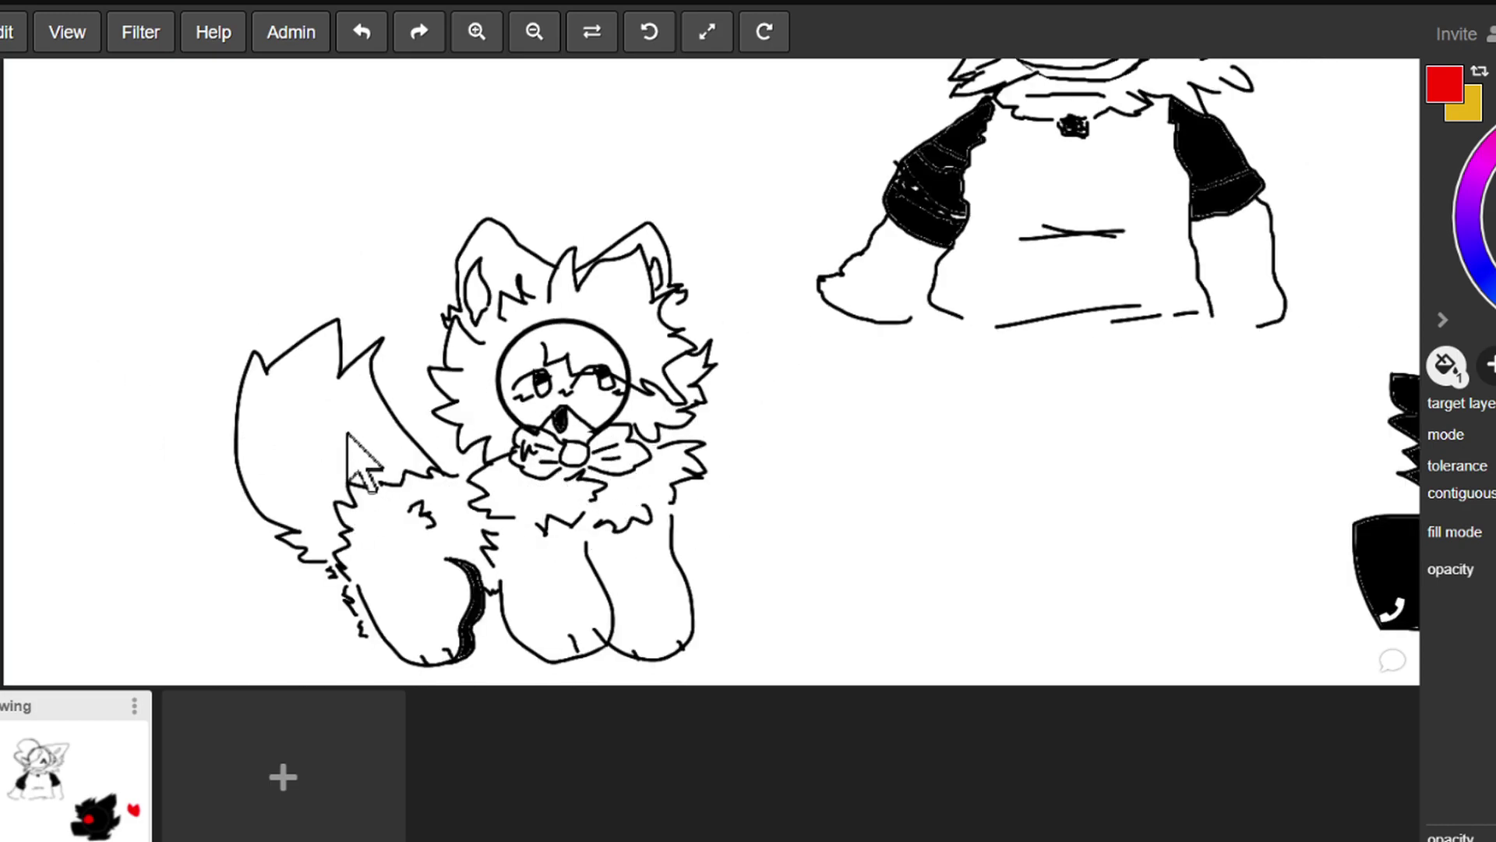
scroll(358, 397, "down", 1)
scroll(401, 374, "down", 1)
scroll(959, 374, "down", 2)
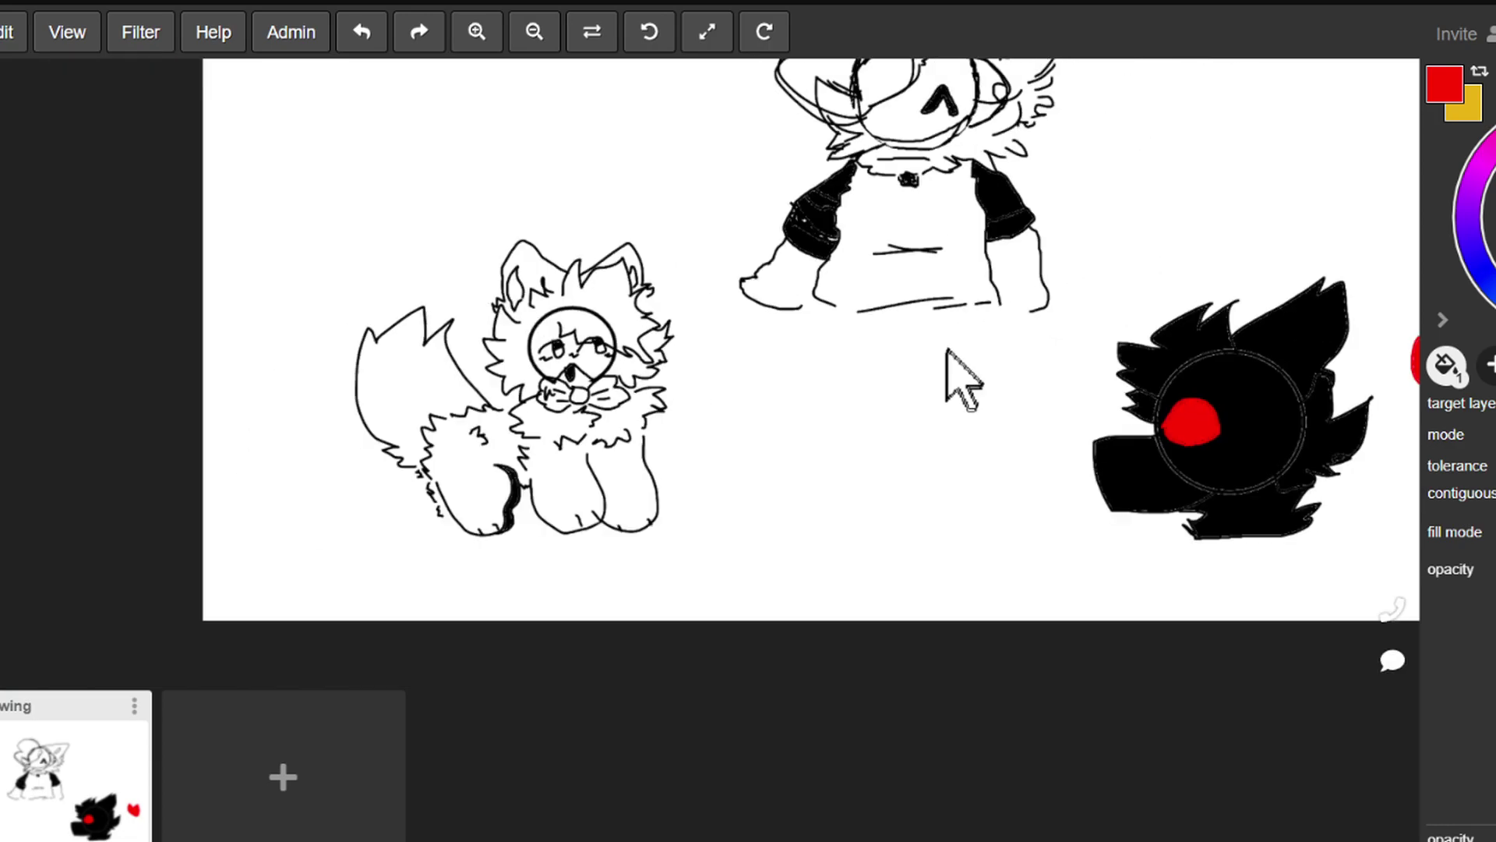
scroll(884, 98, "up", 2)
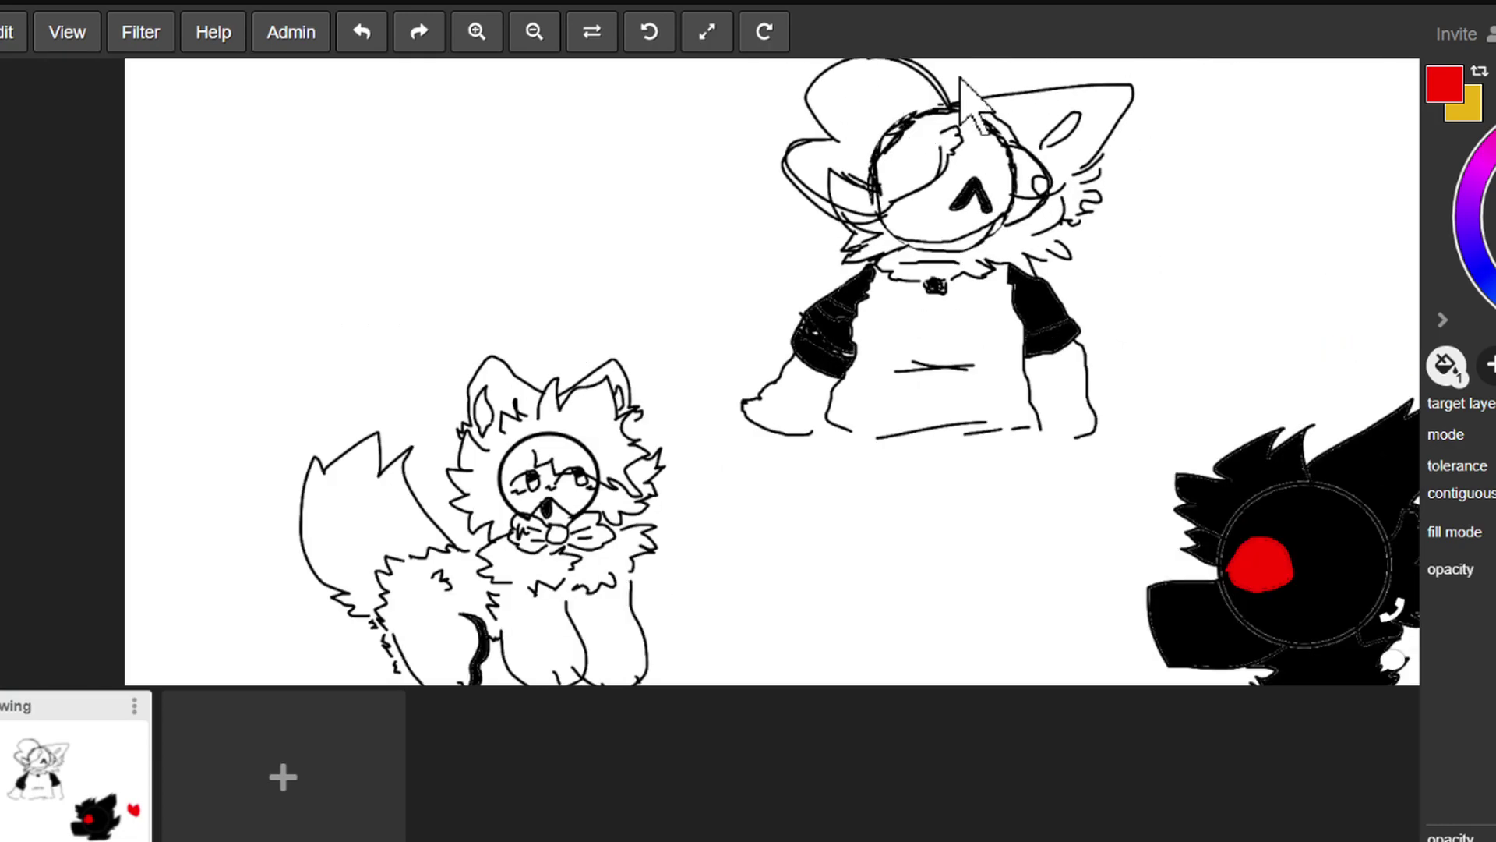
Draw a short black horizontal nose line with the brush on the face of the character with black sleeves
scroll(1013, 101, "up", 1)
scroll(1091, 148, "up", 2)
scroll(1162, 184, "up", 1)
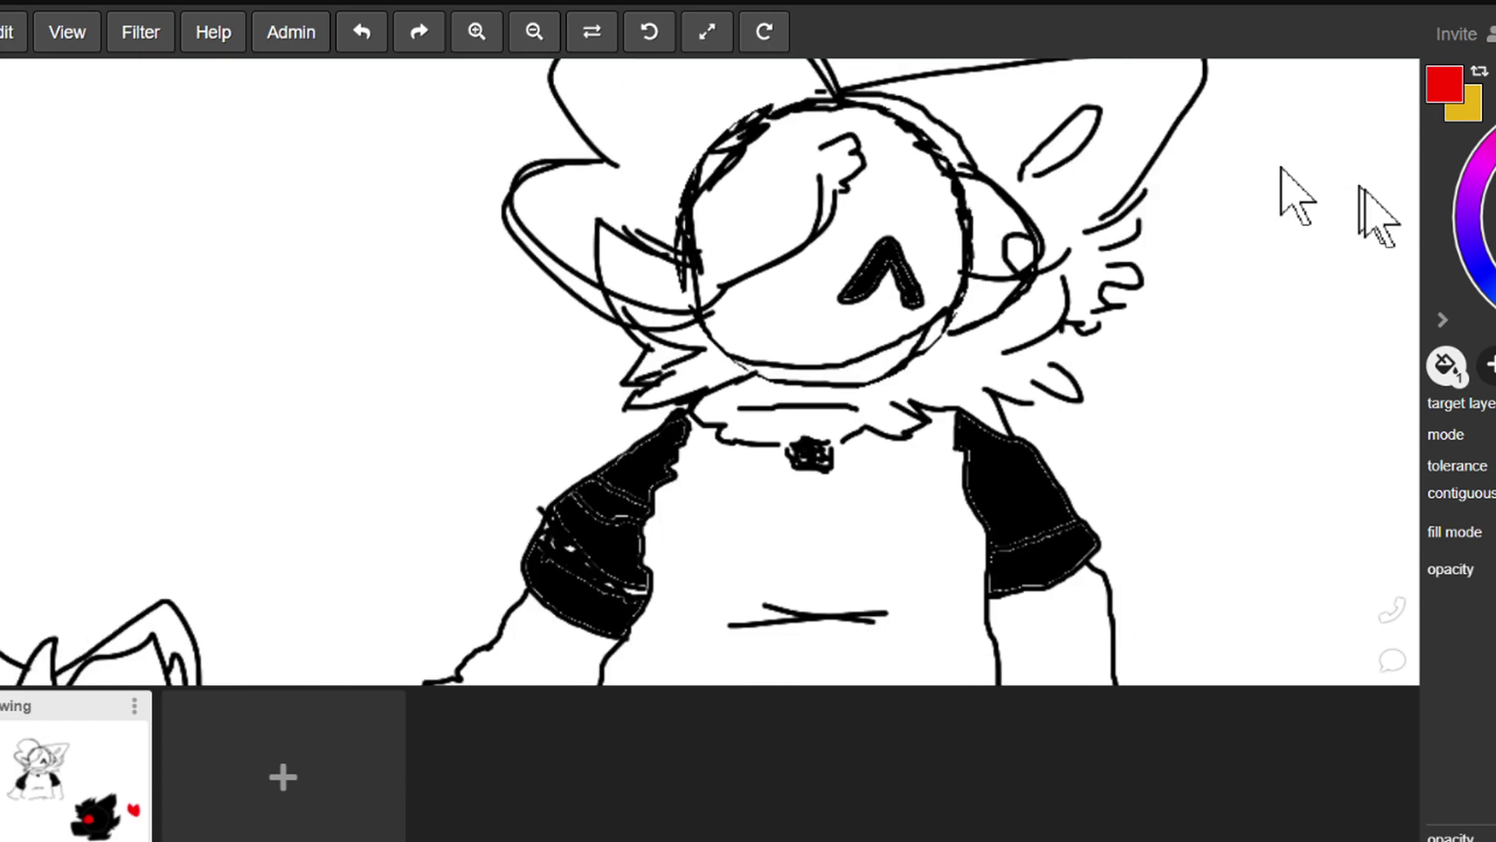
key("d")
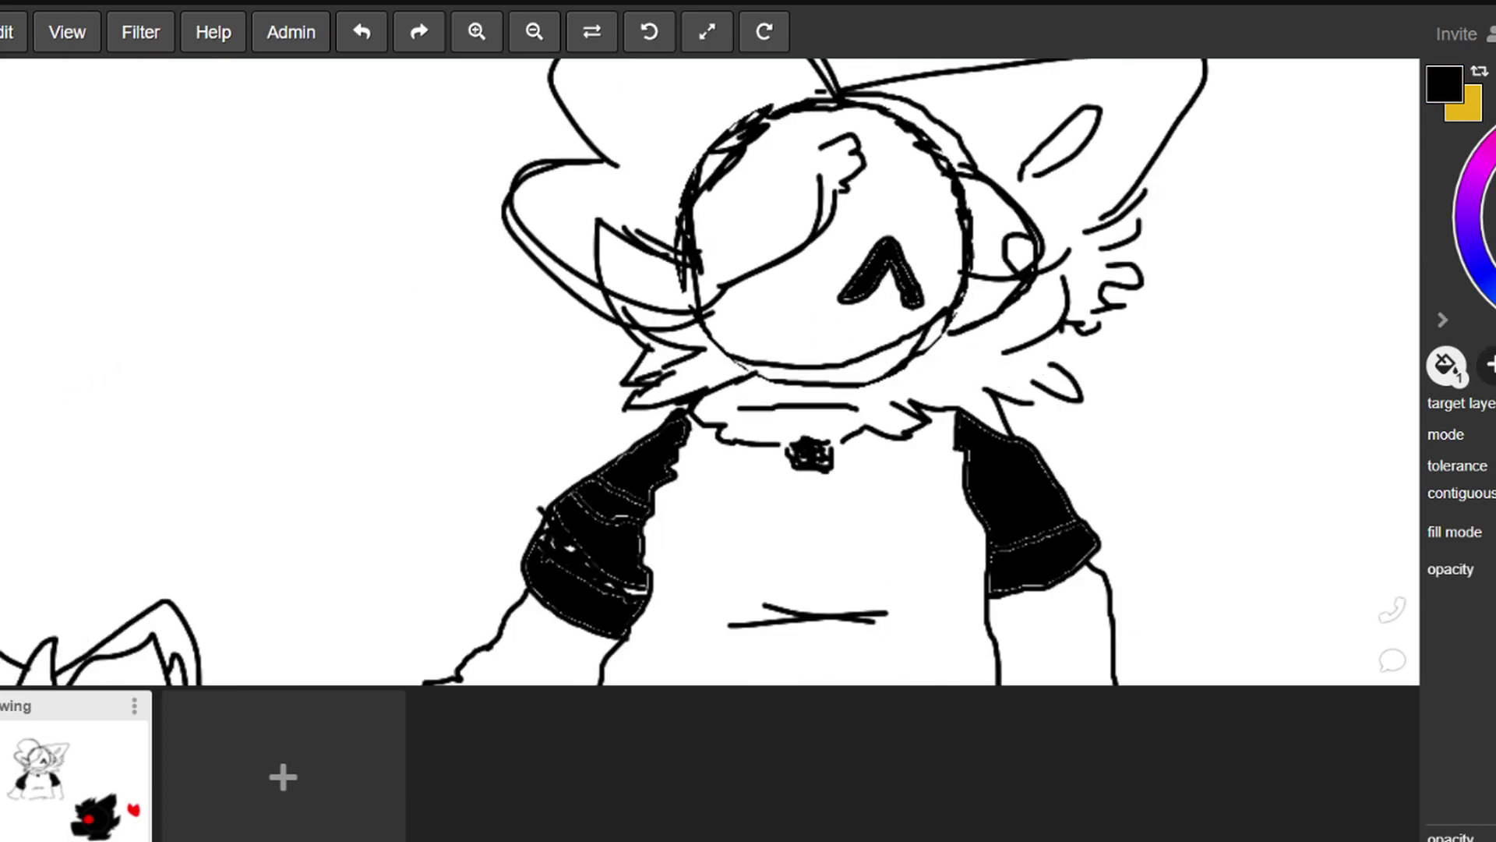
key("b")
scroll(889, 331, "up", 2)
left_click_drag(716, 279, 772, 279)
Try a wavy mouth with a pointed fang at its left end below the nose, and undo these strokes
mouse_move(642, 278)
left_mouse_down()
mouse_move(695, 302)
mouse_move(825, 308)
left_mouse_up()
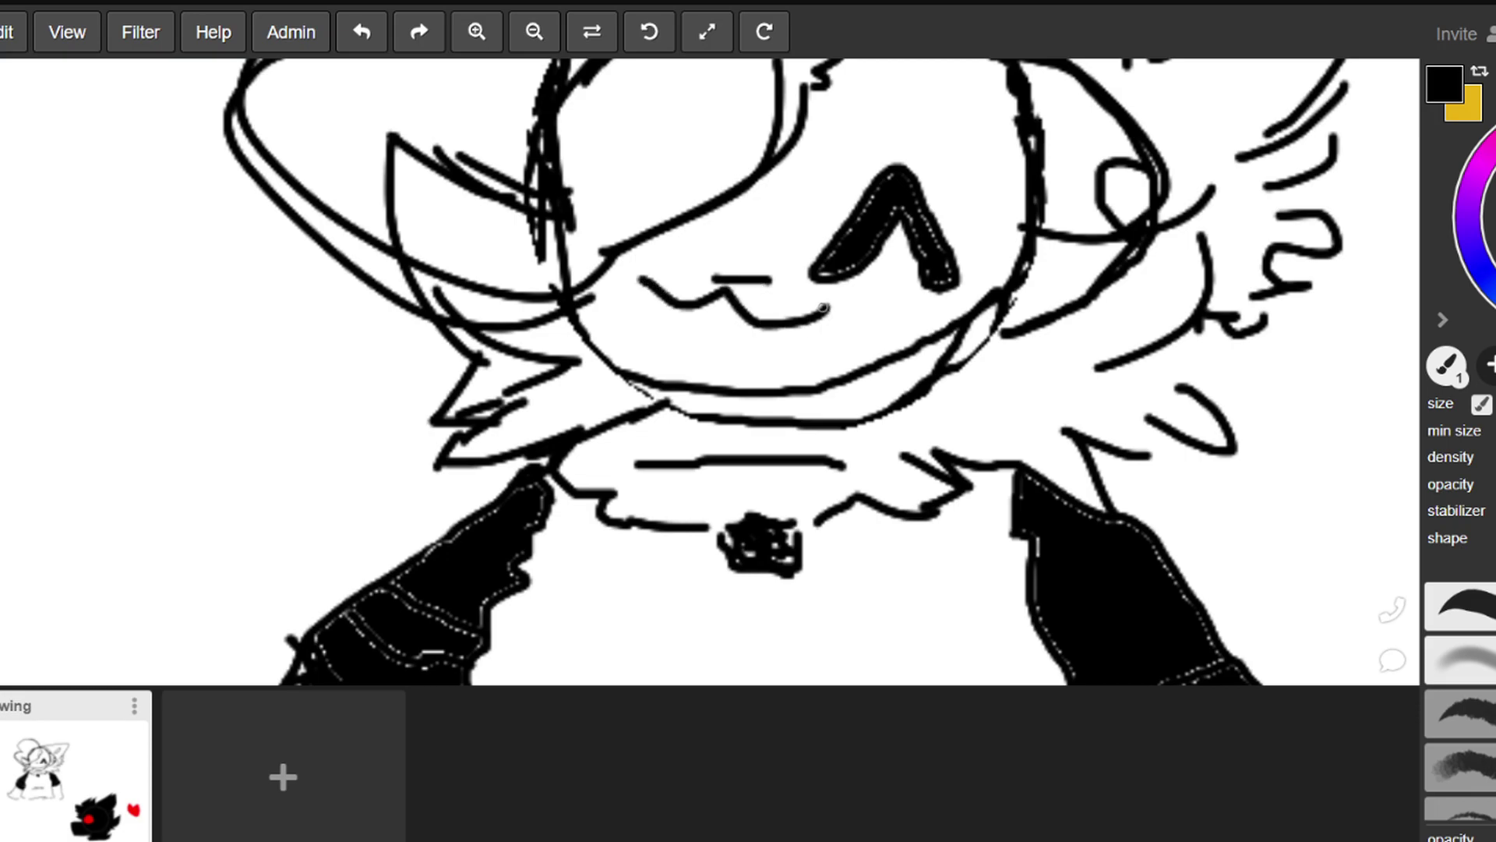
mouse_move(647, 281)
left_mouse_down()
mouse_move(732, 331)
mouse_move(756, 306)
left_mouse_up()
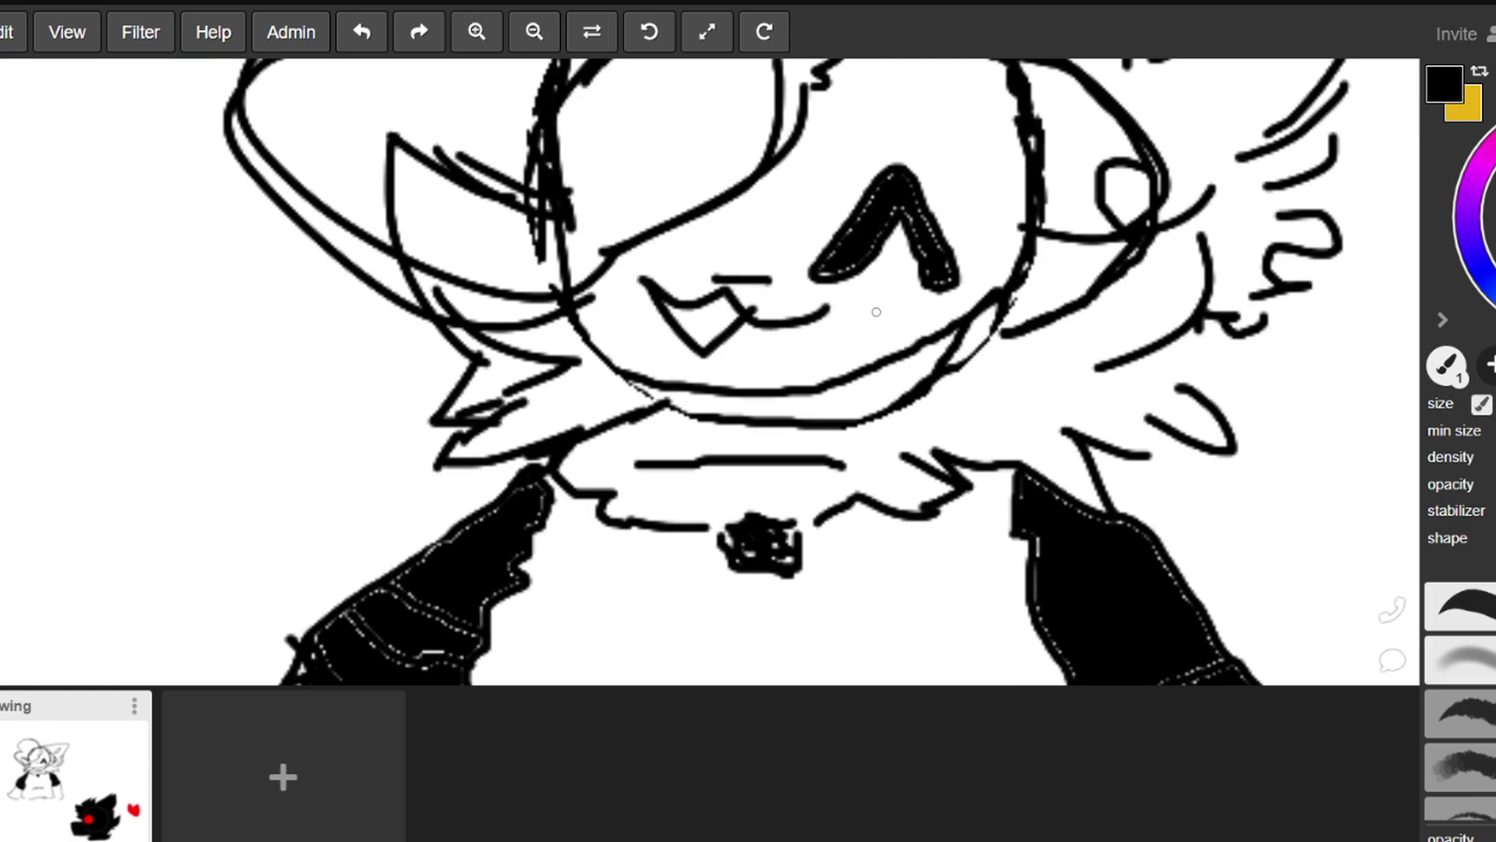
scroll(796, 269, "down", 3)
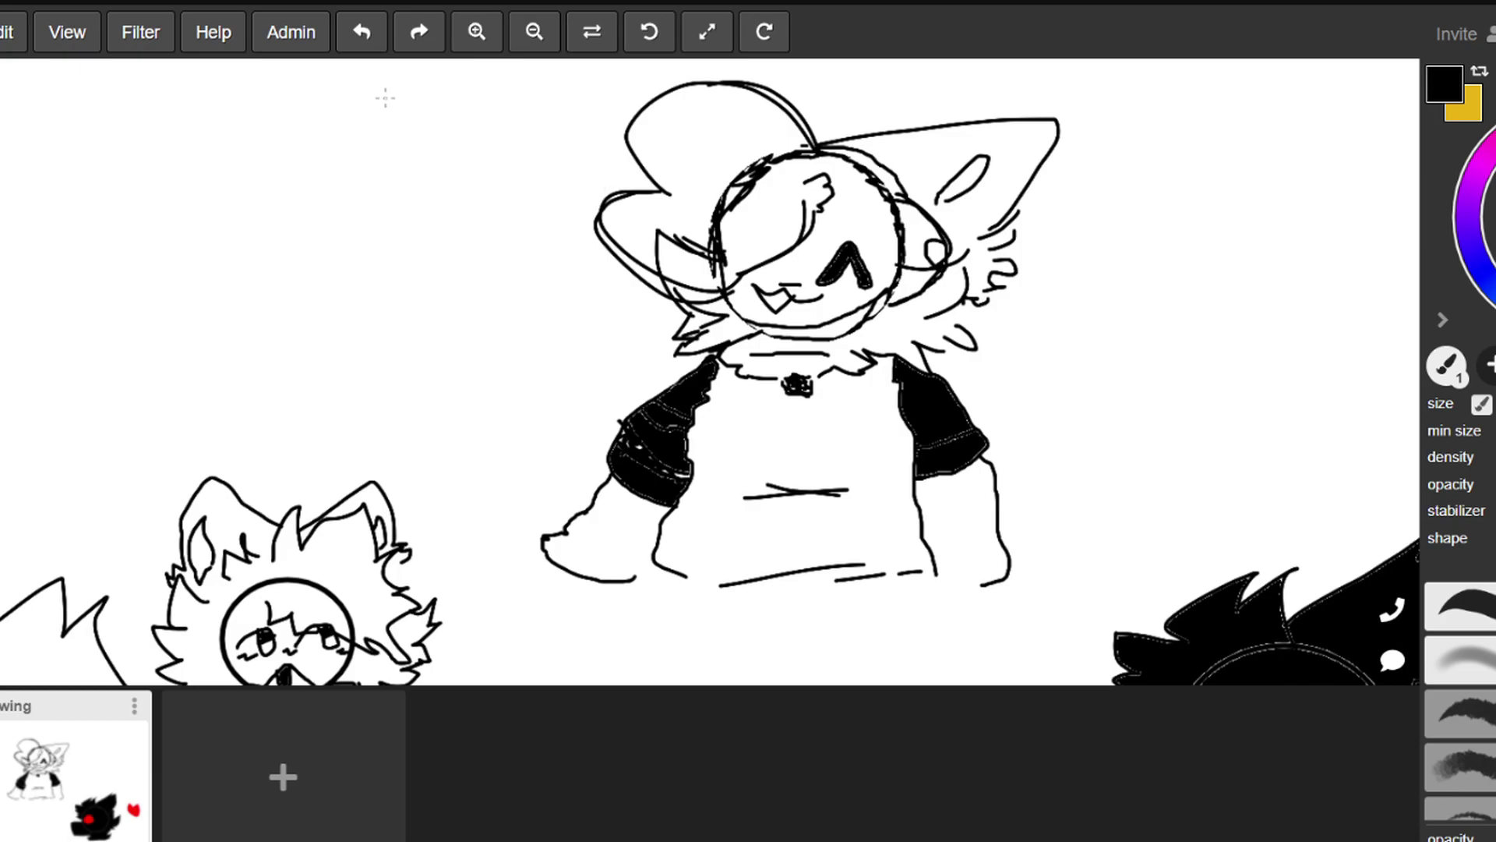
left_click(367, 39)
left_click(366, 39)
Draw a wavy mouth line below the nose with a pointed fang at its right end, under the closed eye
scroll(819, 257, "up", 5)
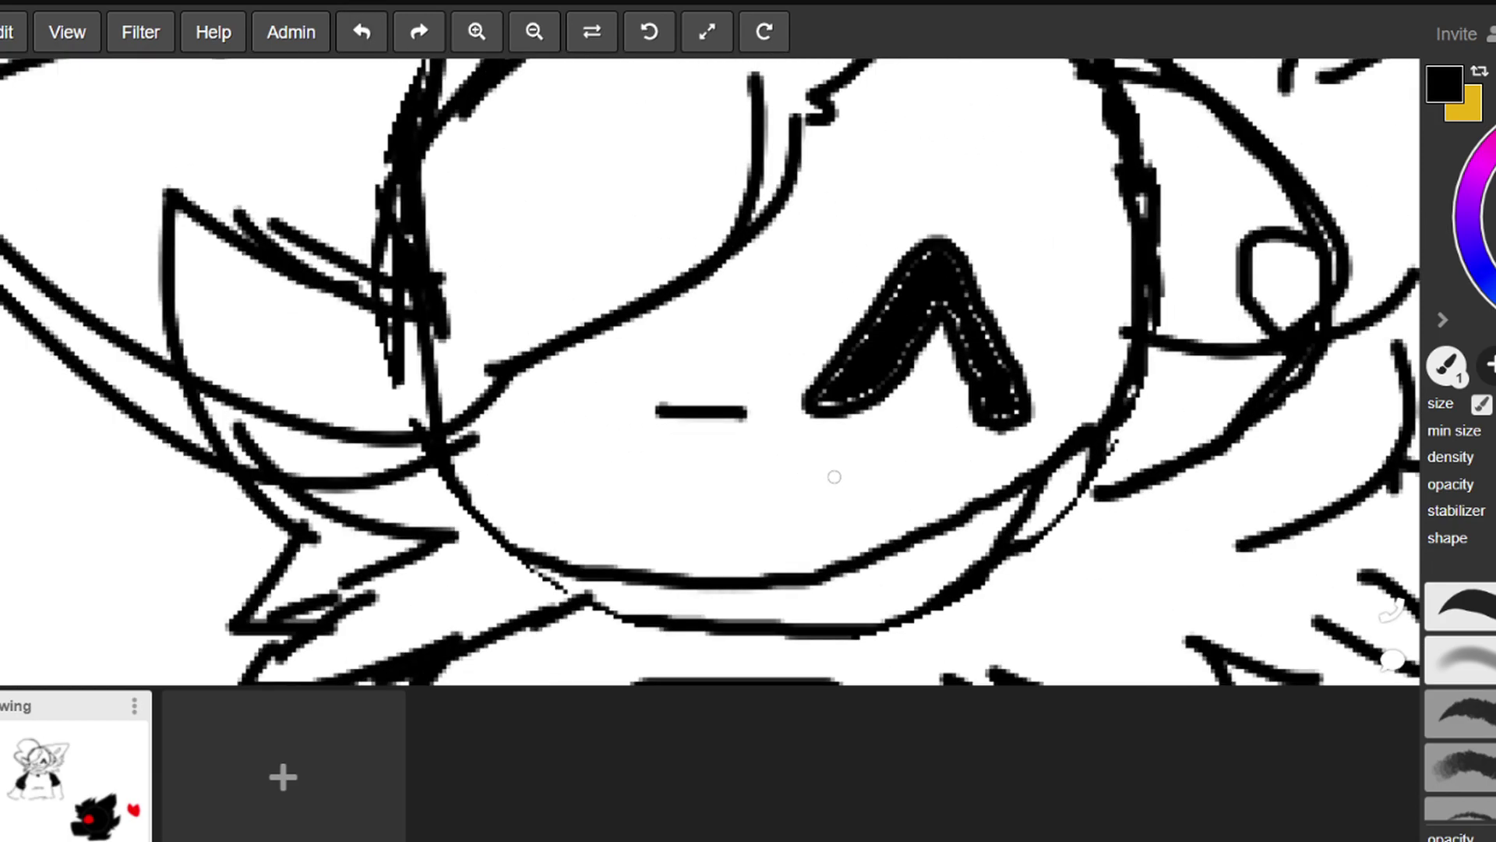
mouse_move(598, 495)
left_mouse_down()
mouse_move(653, 503)
mouse_move(833, 458)
mouse_move(847, 436)
left_mouse_up()
mouse_move(779, 471)
left_mouse_down()
mouse_move(779, 502)
mouse_move(825, 536)
mouse_move(861, 446)
left_mouse_up()
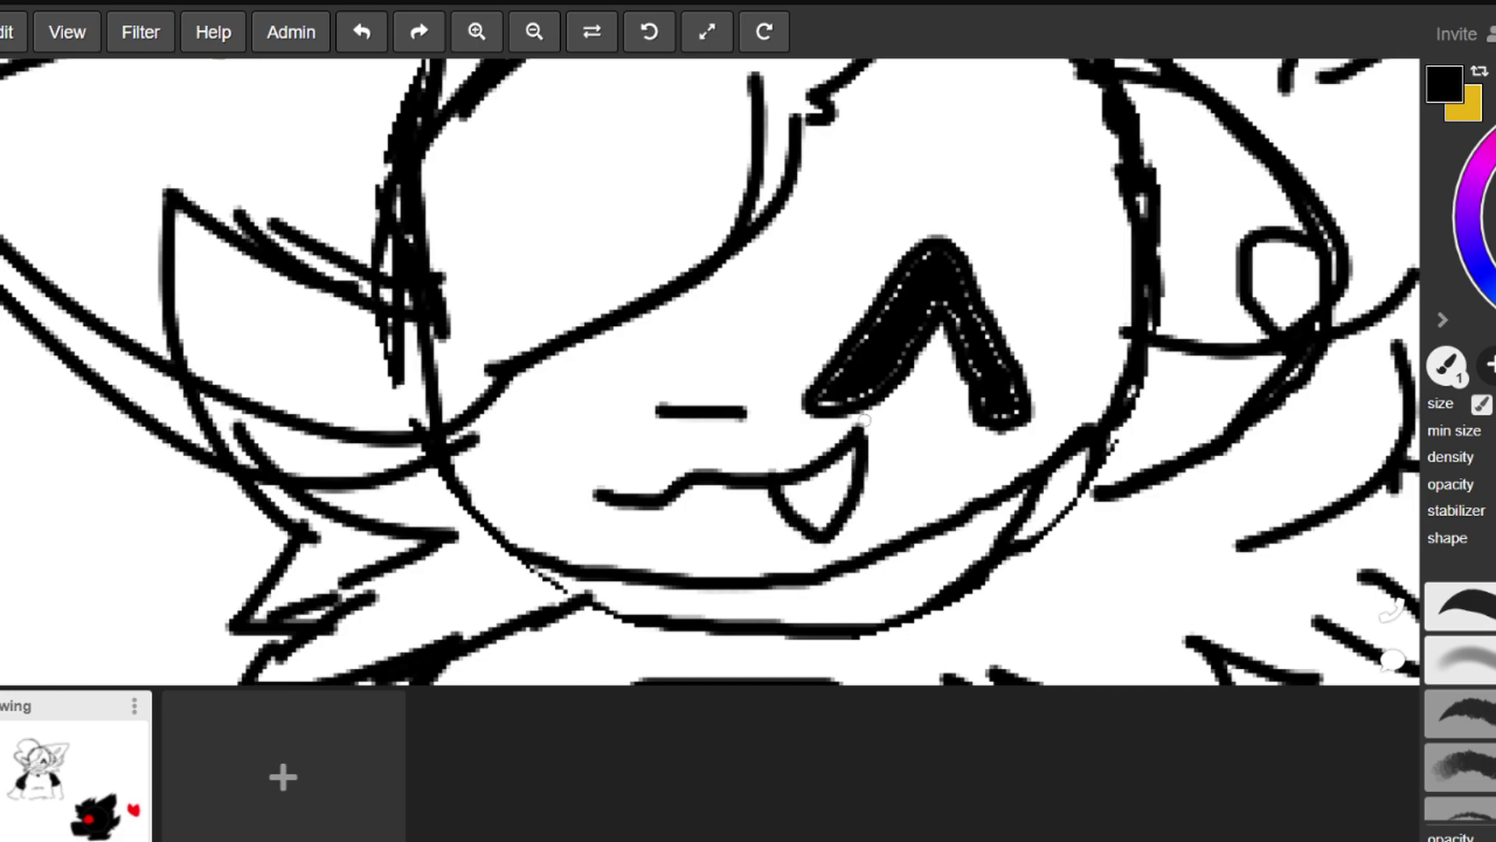
Review the finished mouth, the sitting character, the black head and the heart, both up close and as a whole
scroll(860, 429, "down", 6)
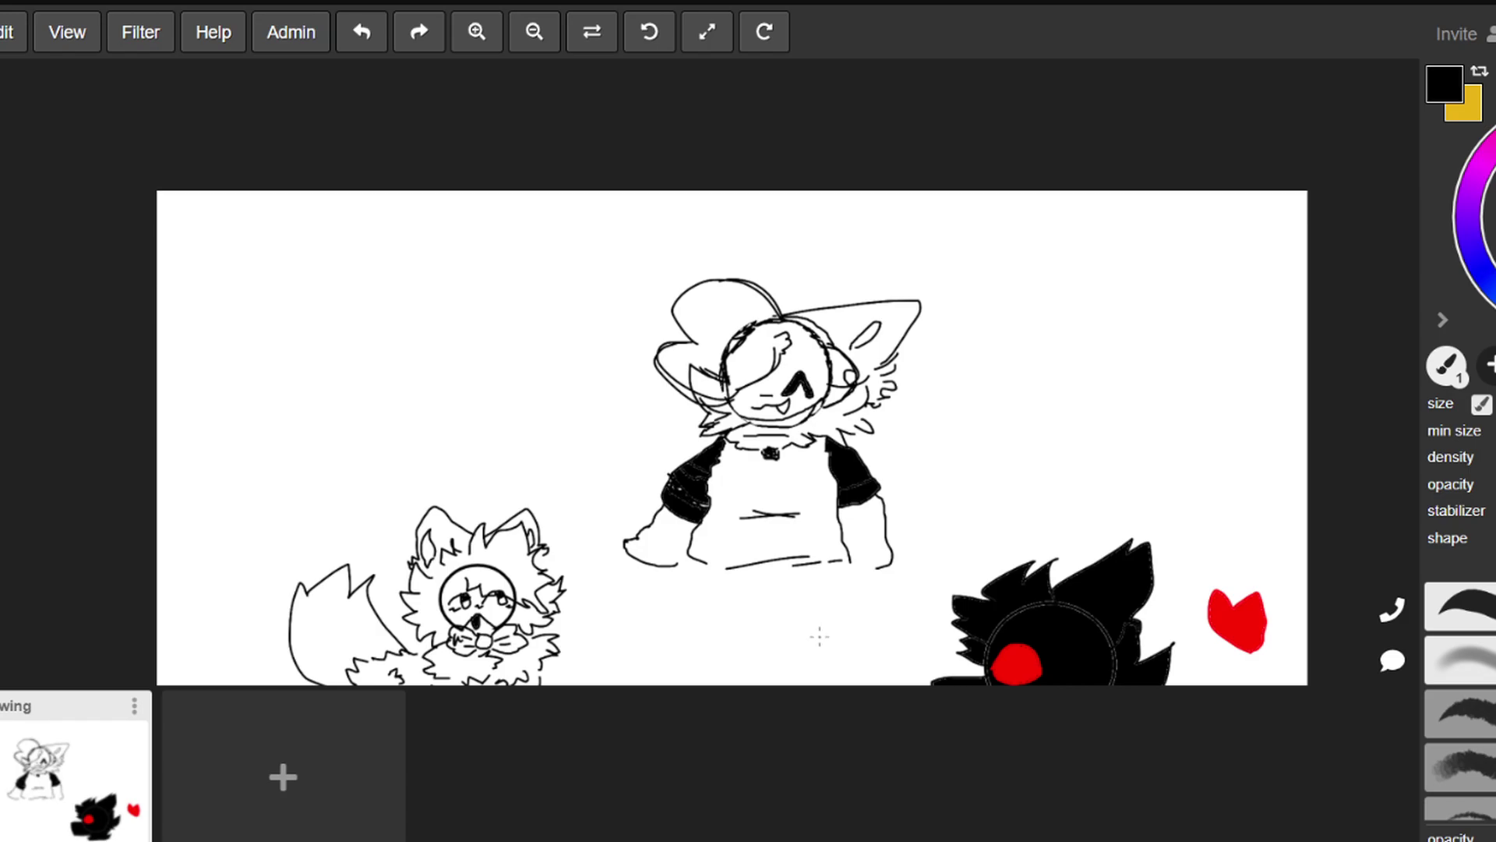
scroll(819, 635, "up", 2)
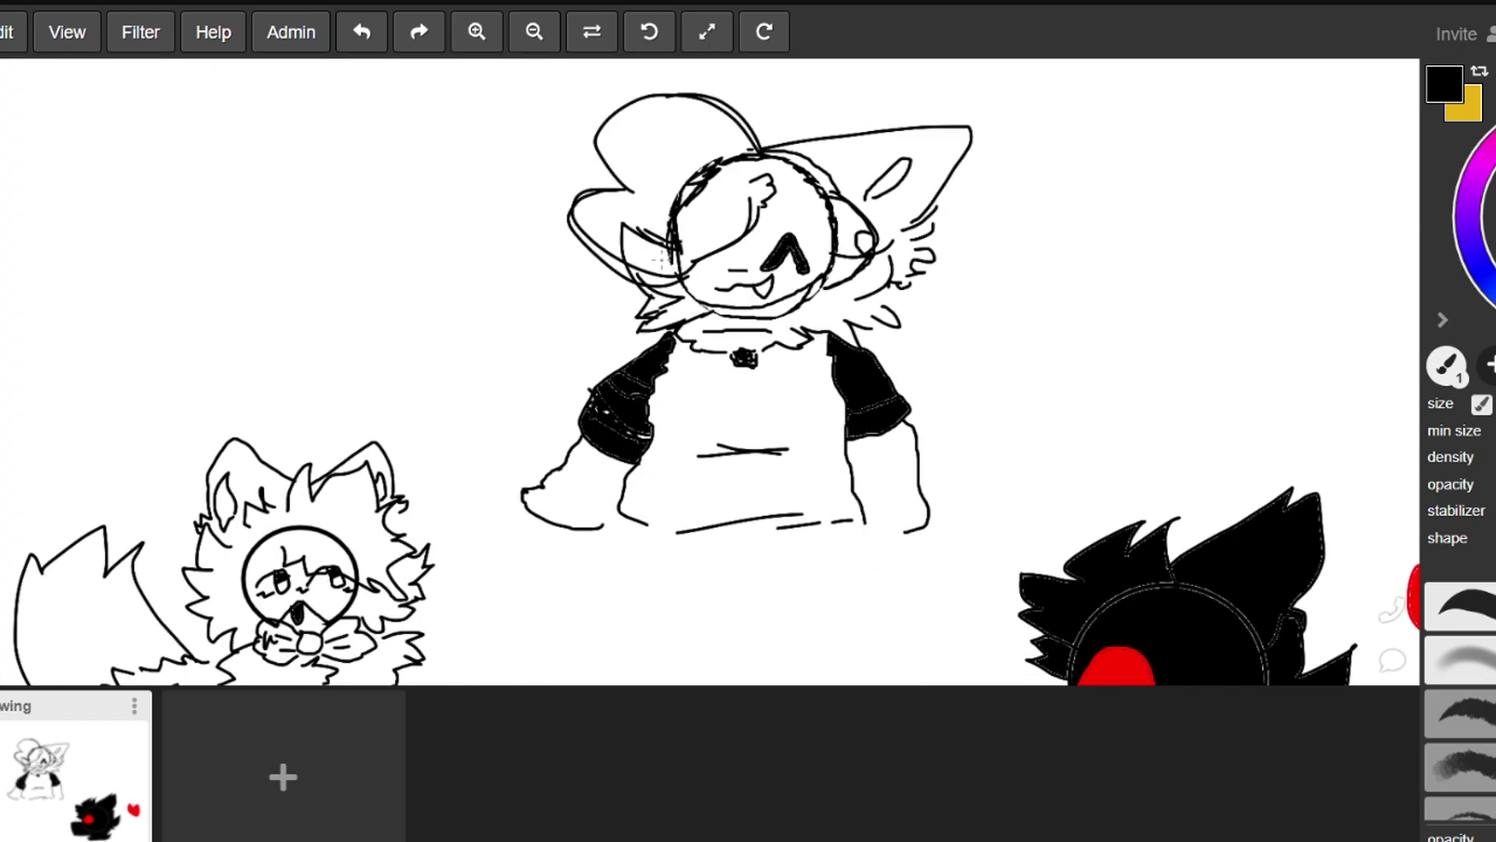
scroll(1032, 324, "down", 3)
scroll(470, 625, "up", 2)
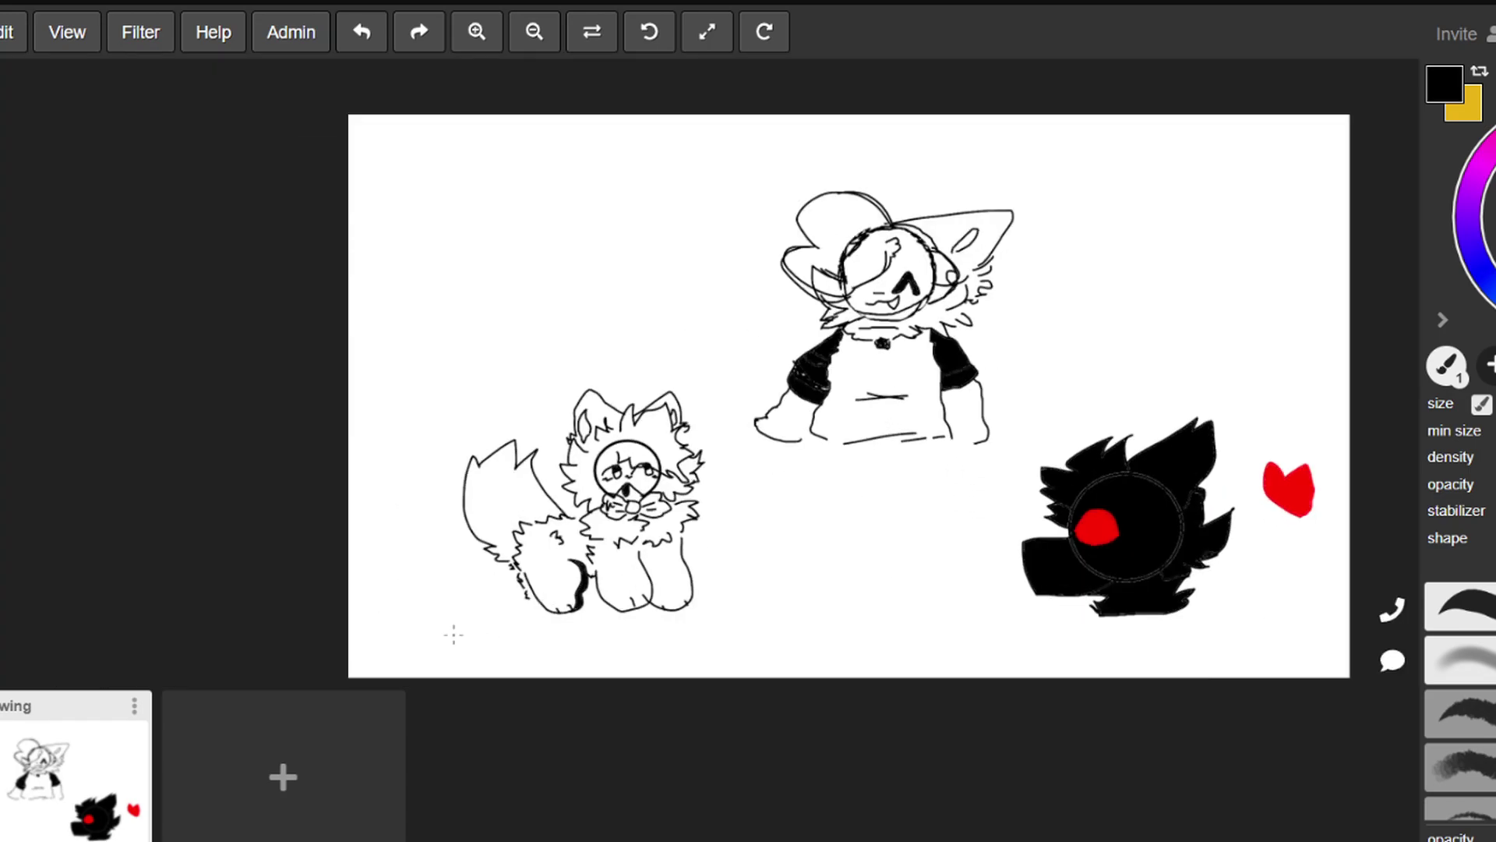
scroll(663, 483, "up", 2)
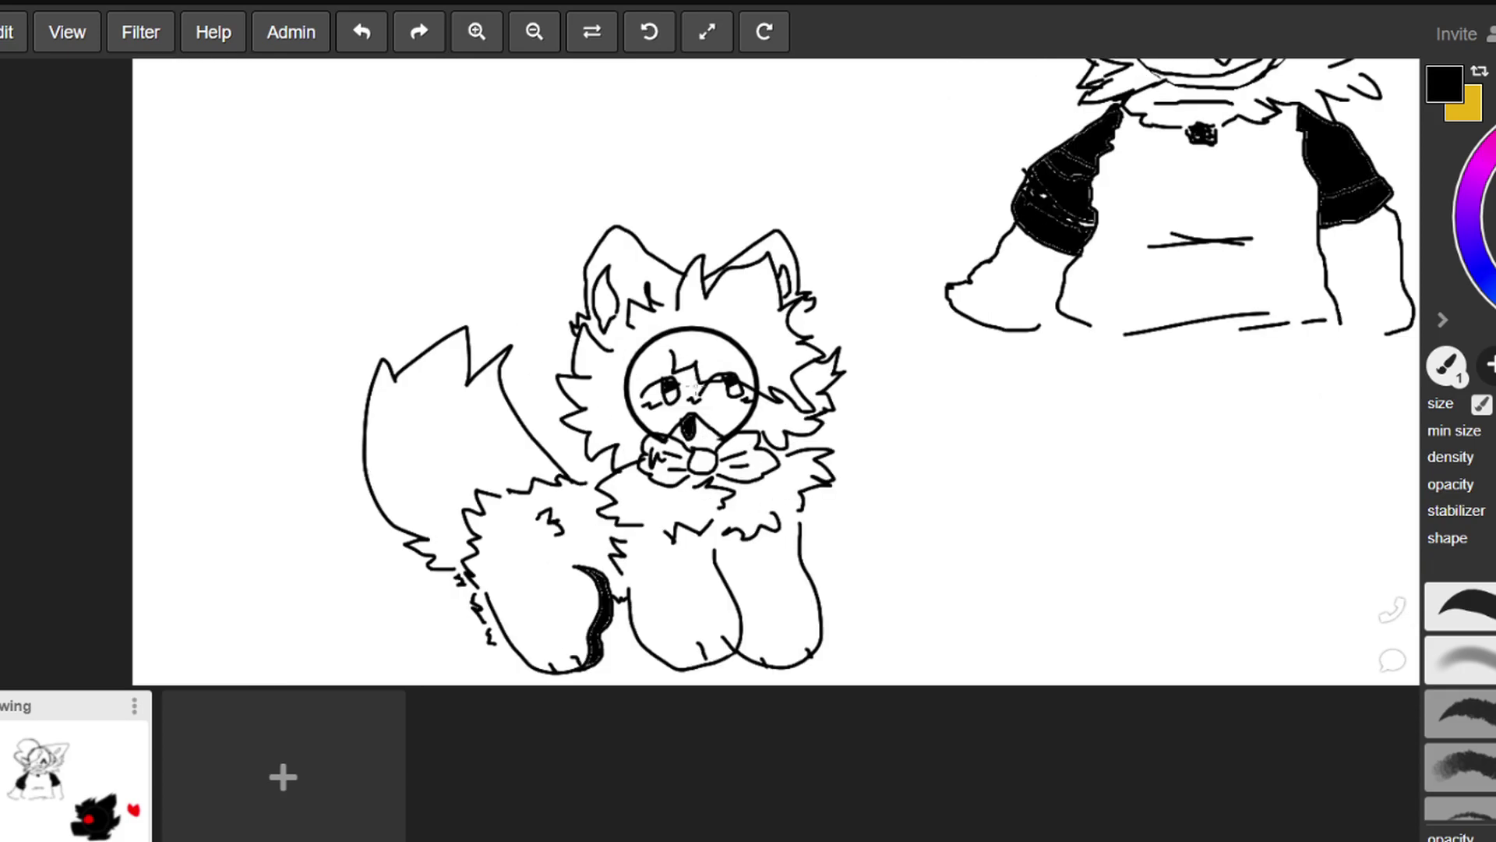
scroll(458, 429, "down", 4)
scroll(906, 472, "up", 5)
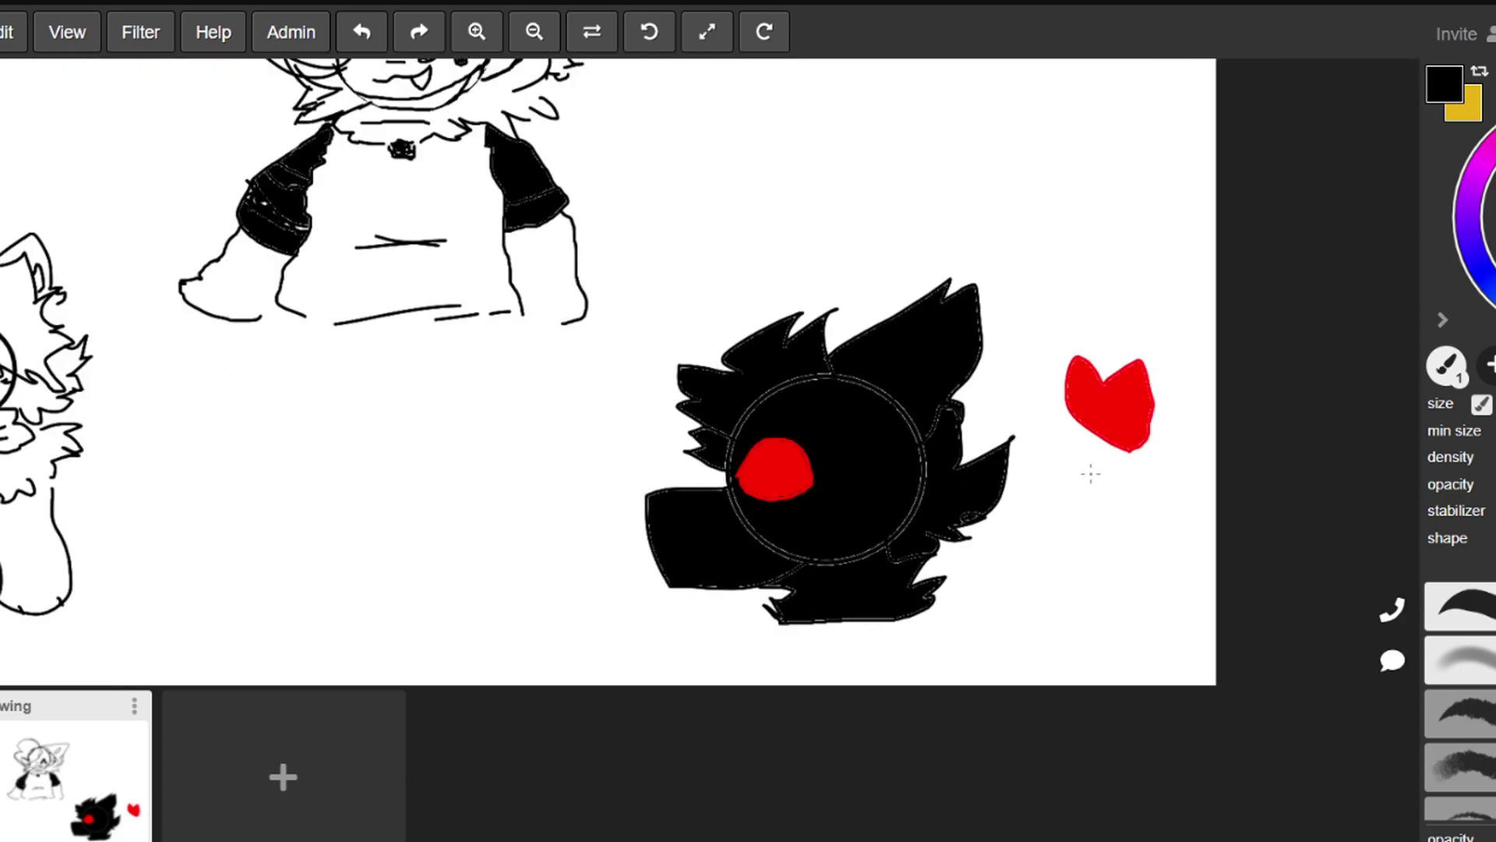
scroll(1055, 451, "down", 4)
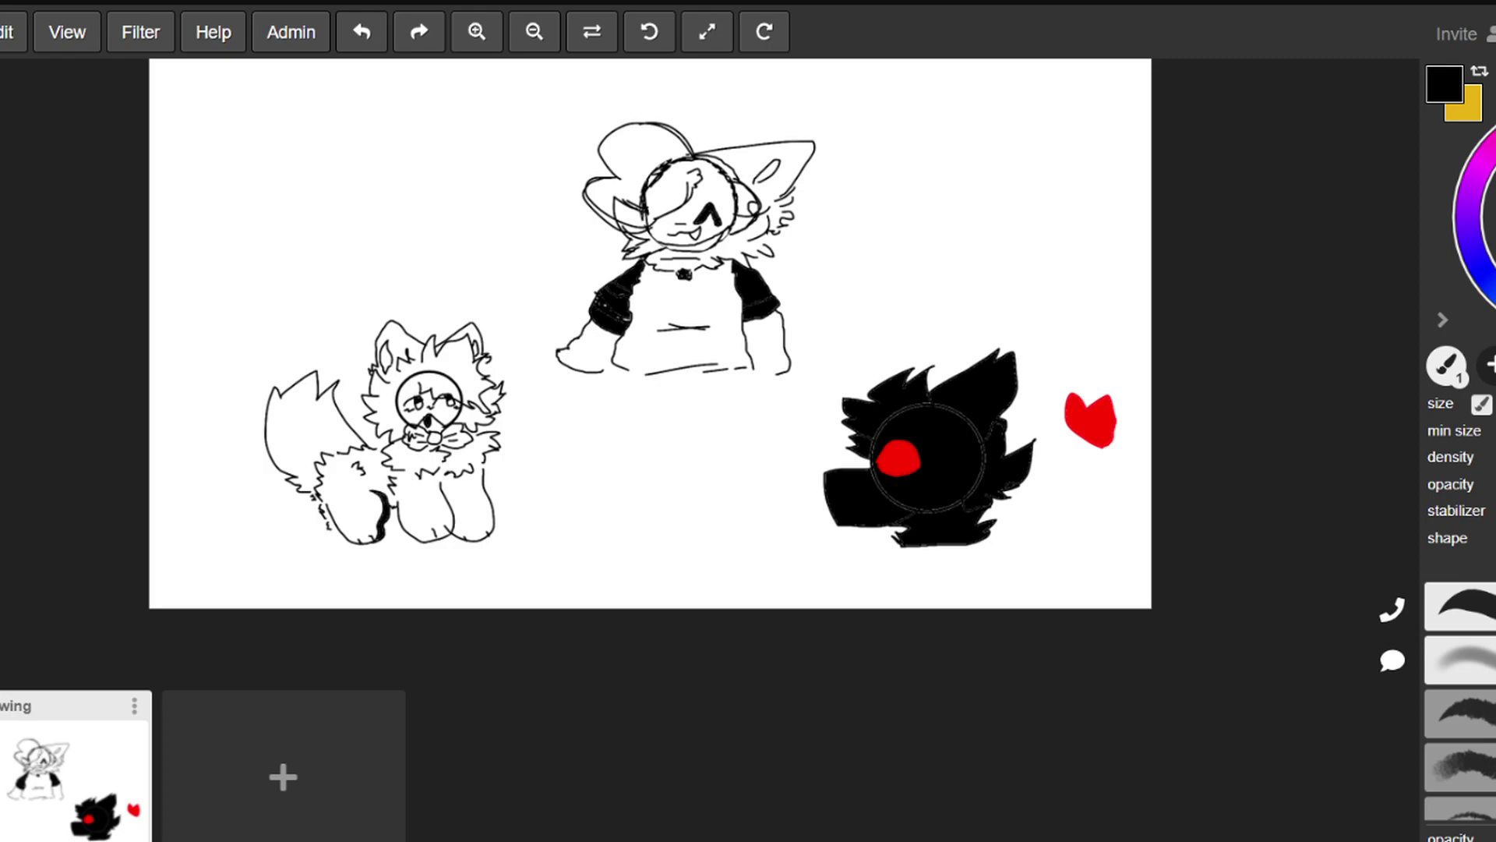
scroll(324, 358, "up", 6)
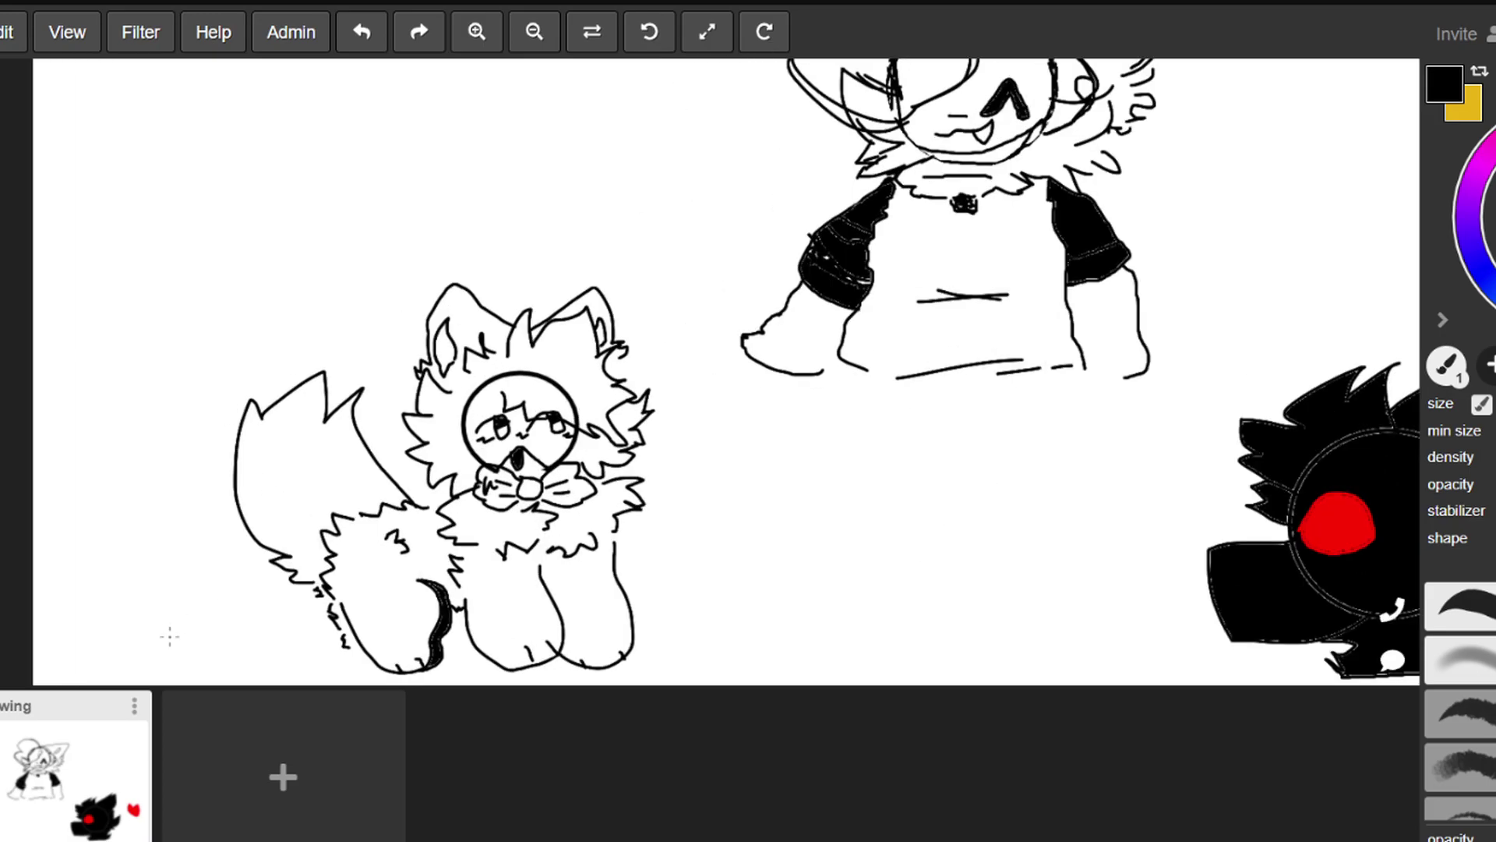
scroll(1241, 257, "down", 1)
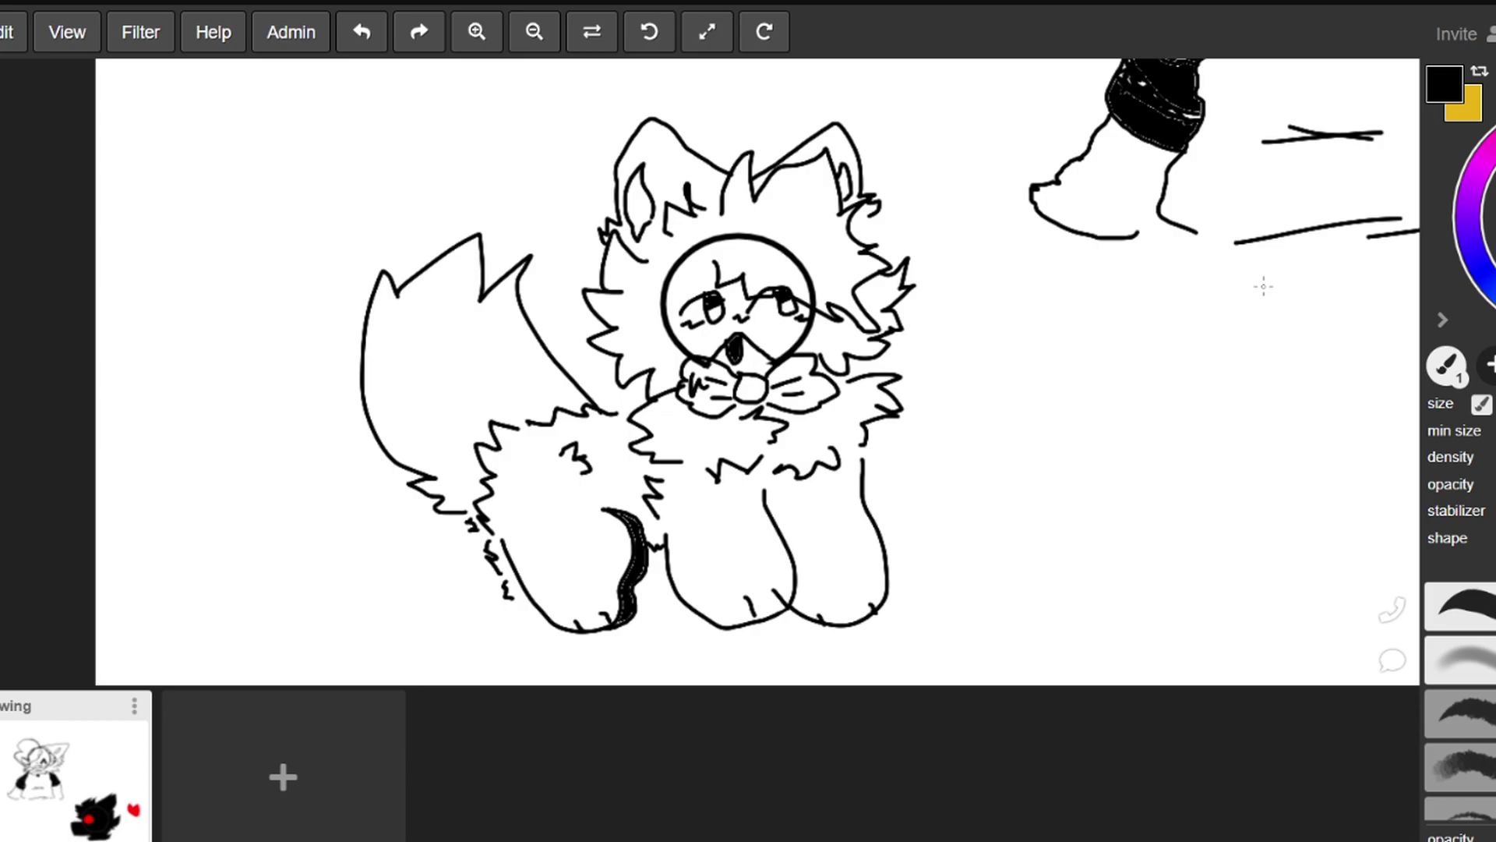
scroll(1148, 278, "down", 2)
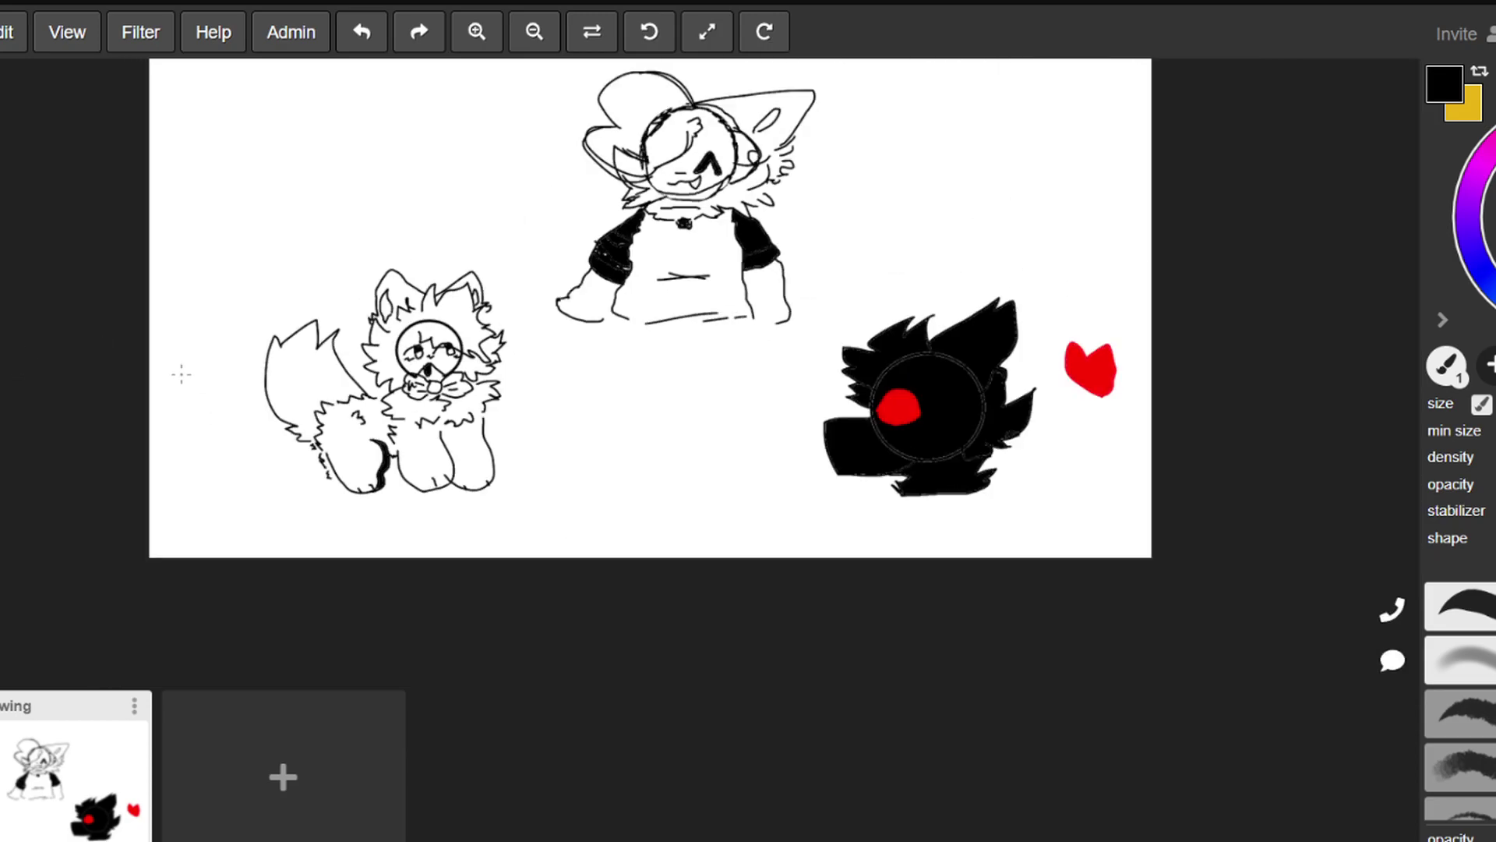